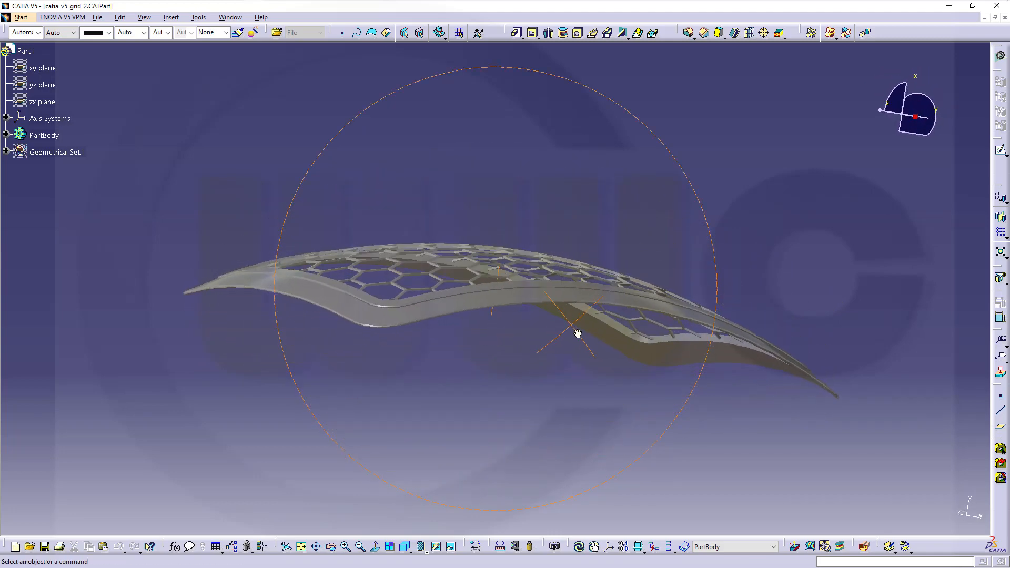
{"action": "middle_click_drag", "start_coordinate": [352, 161], "coordinate": [516, 273]}
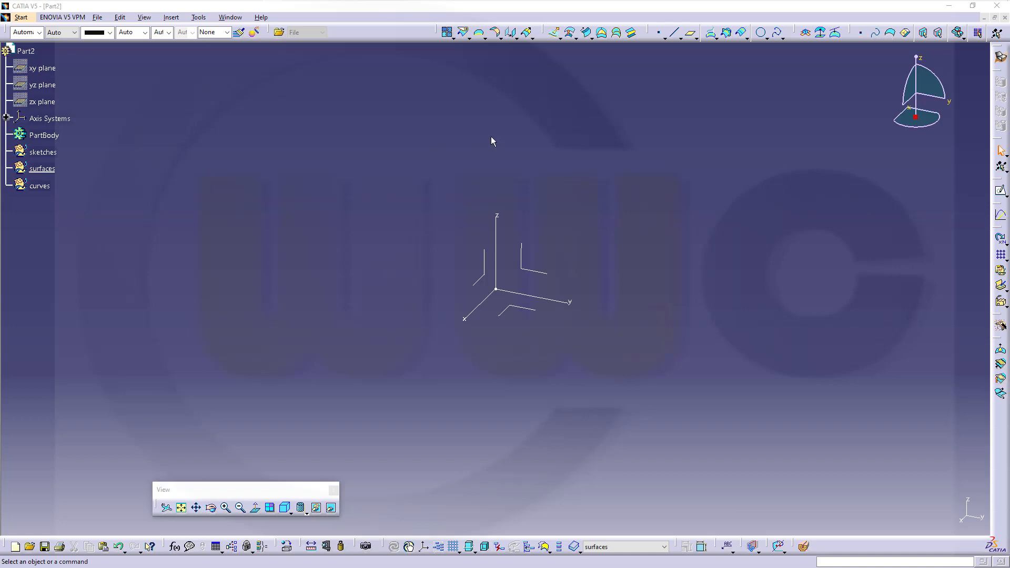
Start a sphere surface centred on a new point at coordinates 0, 0, 0 with a radius of 300 mm
{"action": "left_click", "coordinate": [560, 37]}
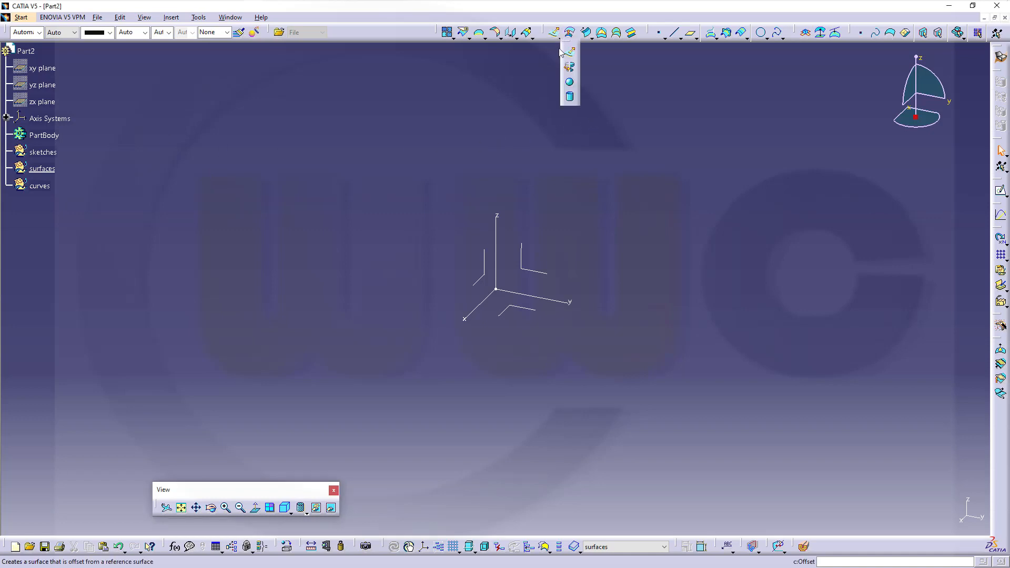
{"action": "left_click", "coordinate": [571, 84]}
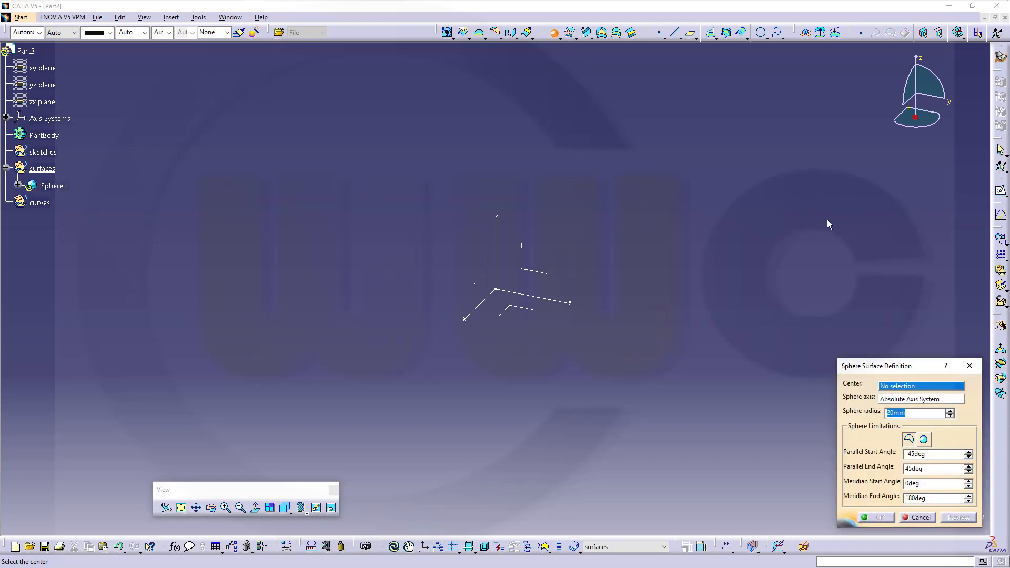
{"action": "right_click", "coordinate": [909, 389]}
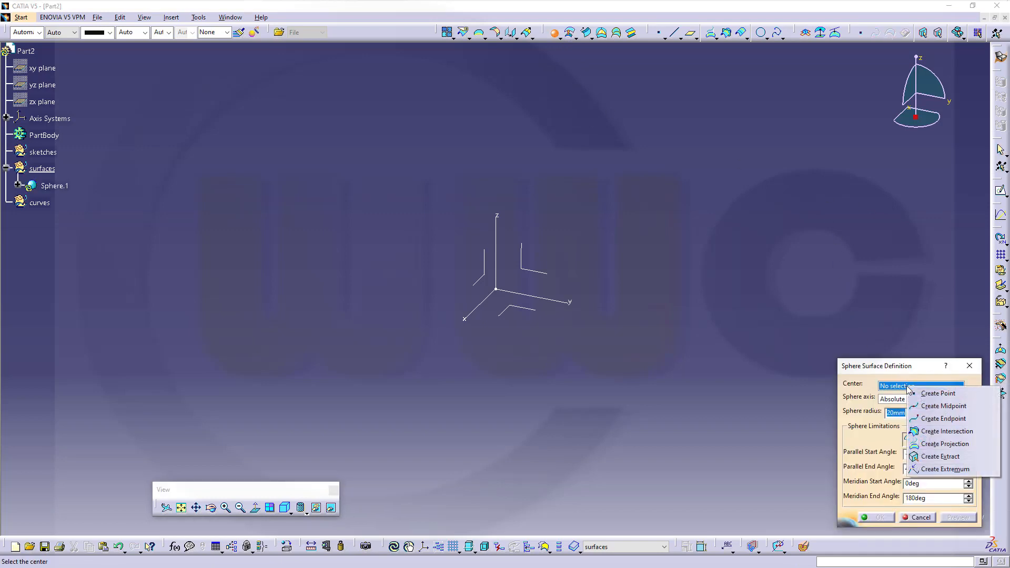
{"action": "left_click", "coordinate": [942, 393]}
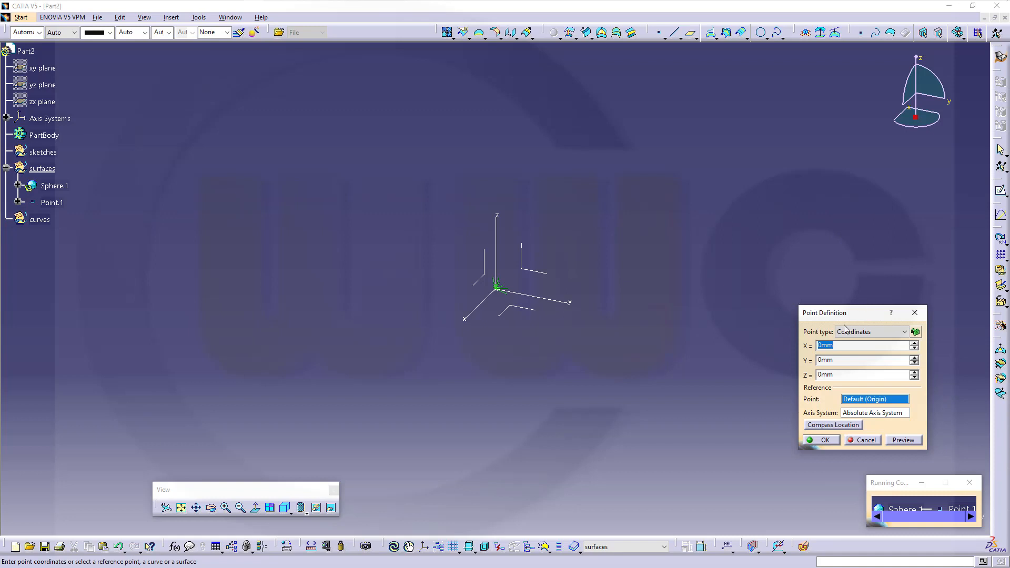
{"action": "left_click", "coordinate": [833, 441]}
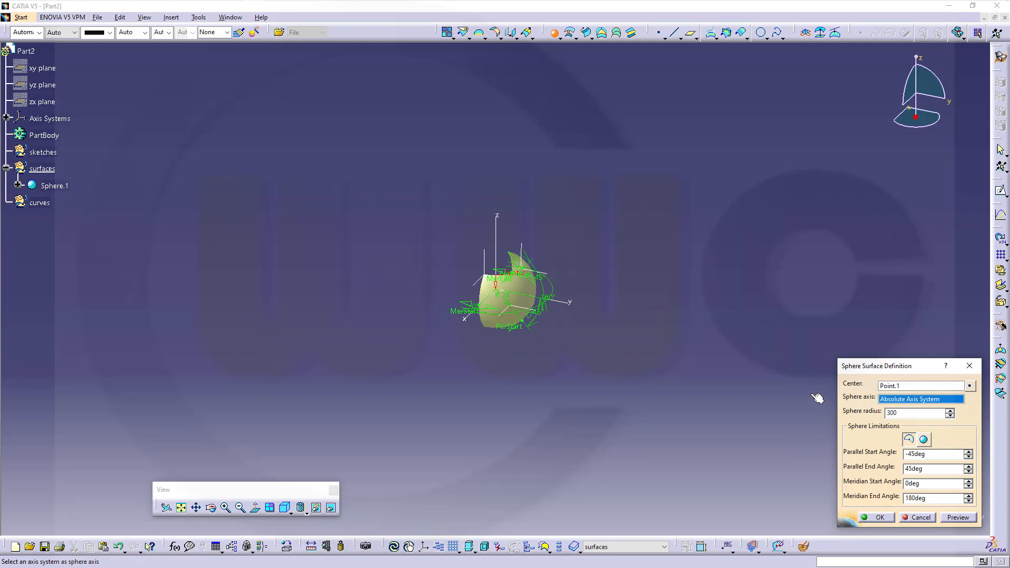
{"action": "key", "text": "Return"}
{"action": "middle_click_drag", "start_coordinate": [799, 367], "coordinate": [518, 343]}
Limit the sphere to parallel angles of -40 to 40 degrees and meridian angles of -30 to 30 degrees, and create it
{"action": "left_click_drag", "start_coordinate": [941, 453], "coordinate": [823, 454]}
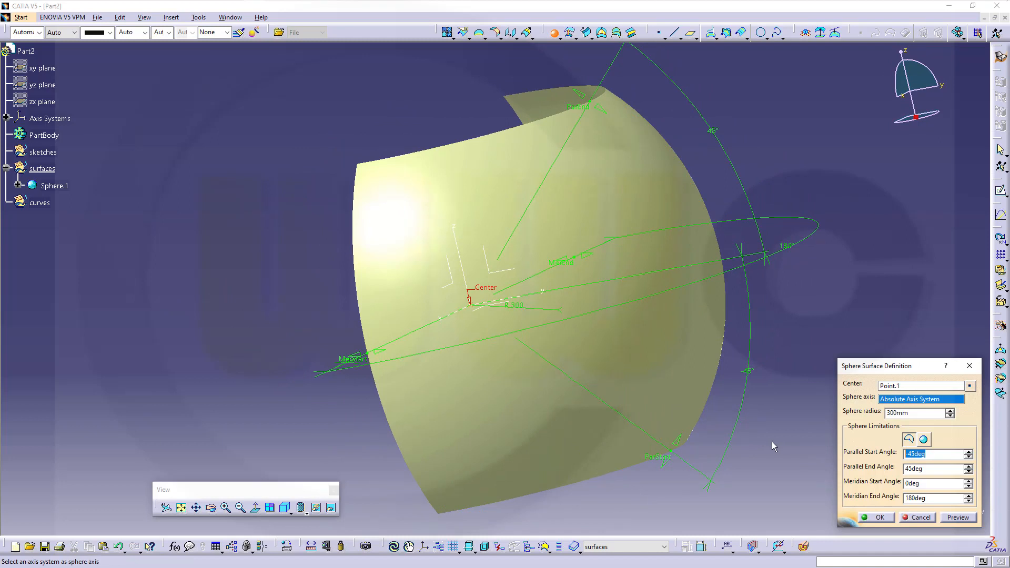
{"action": "type", "text": "-40"}
{"action": "key", "text": "Tab"}
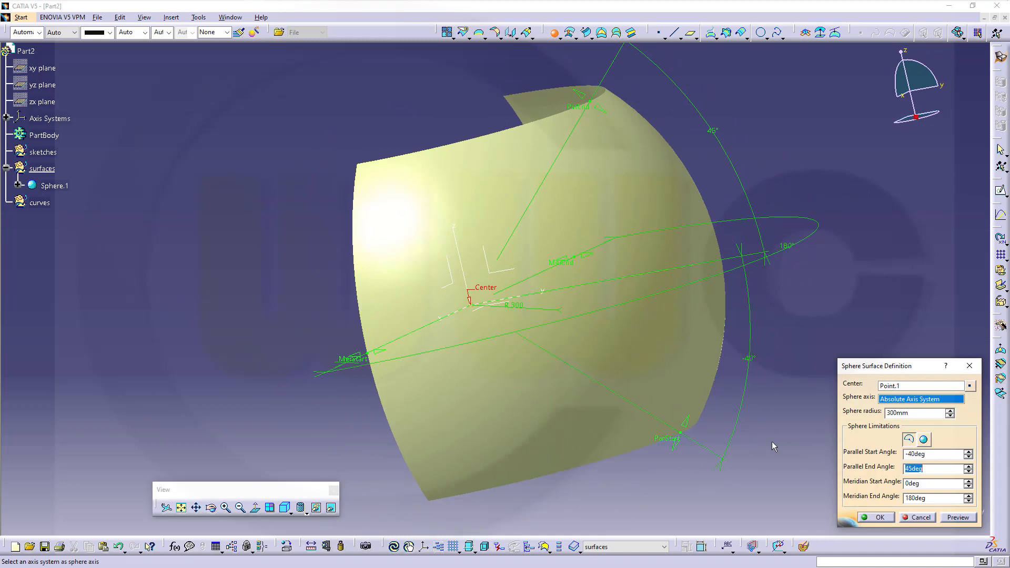
{"action": "type", "text": "40"}
{"action": "key", "text": "Tab"}
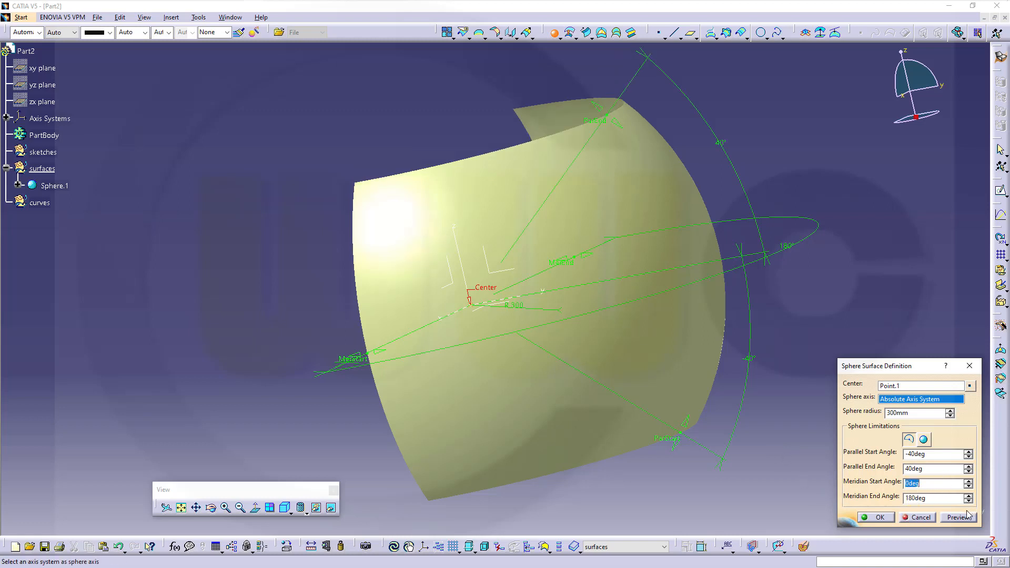
{"action": "key", "text": "Tab"}
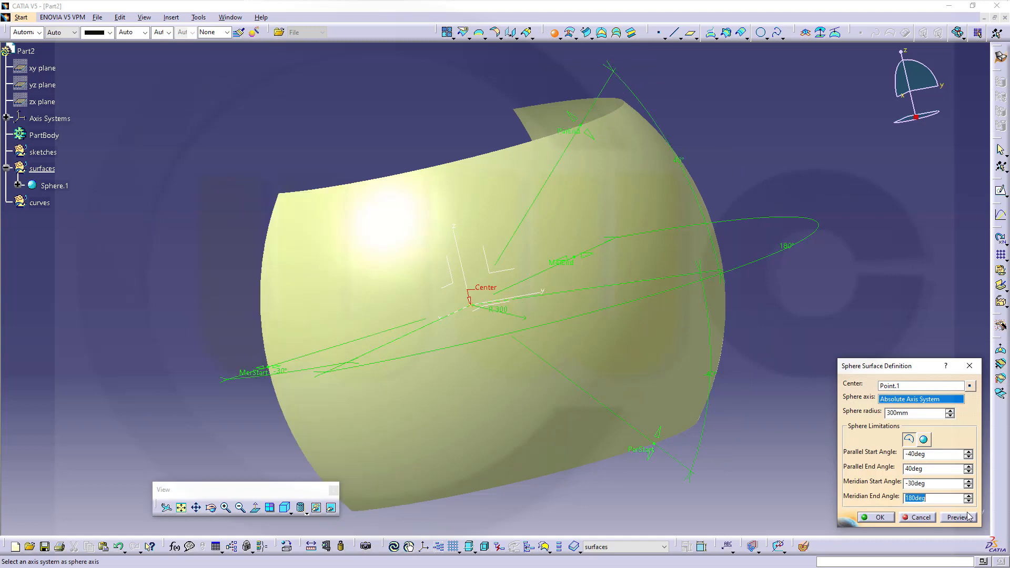
{"action": "type", "text": "30"}
{"action": "left_click", "coordinate": [958, 517]}
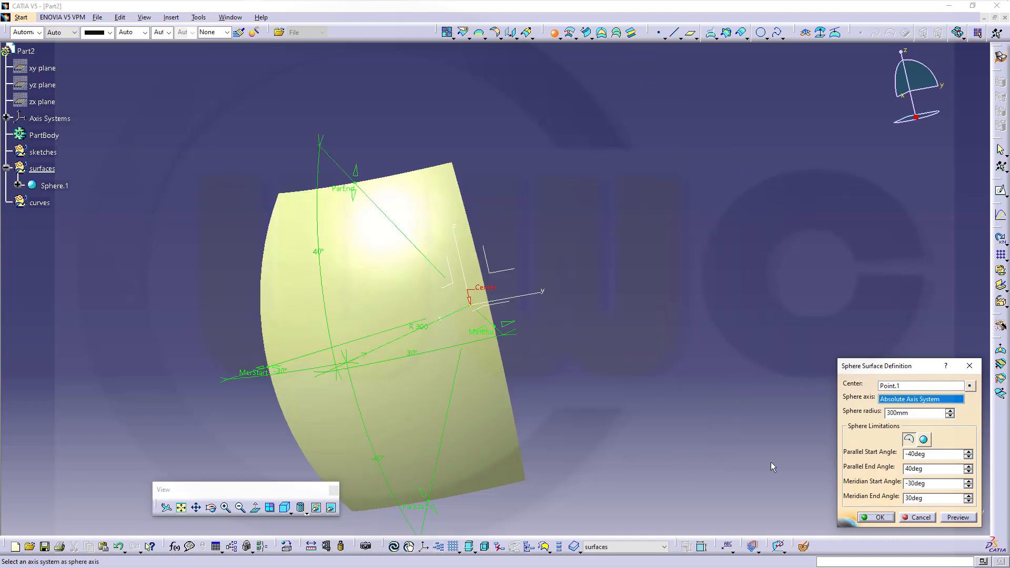
{"action": "middle_click_drag", "start_coordinate": [474, 355], "coordinate": [641, 375]}
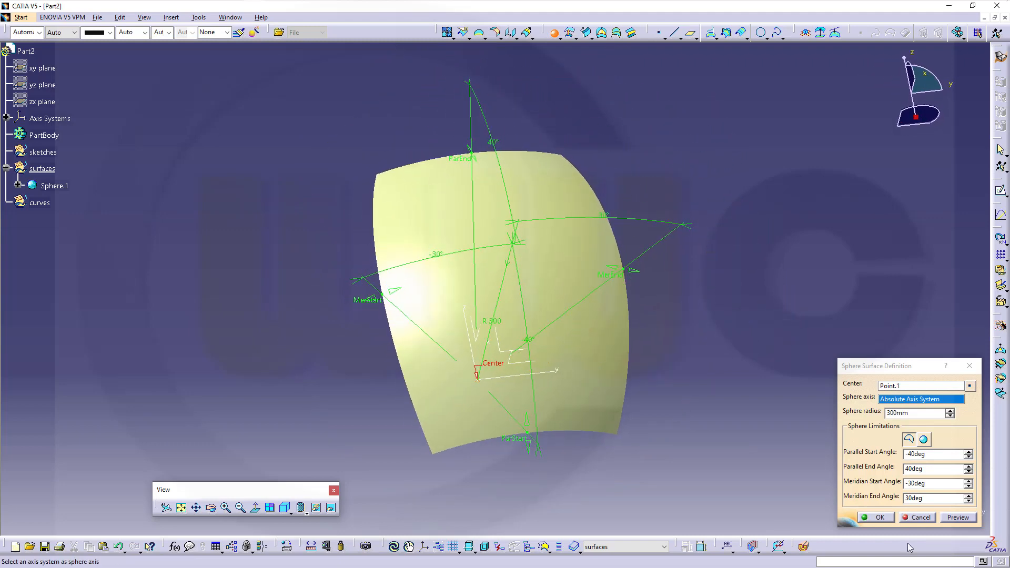
{"action": "left_click", "coordinate": [879, 518]}
Define the curves geometrical set as the work object
{"action": "middle_click_drag", "start_coordinate": [696, 409], "coordinate": [553, 287]}
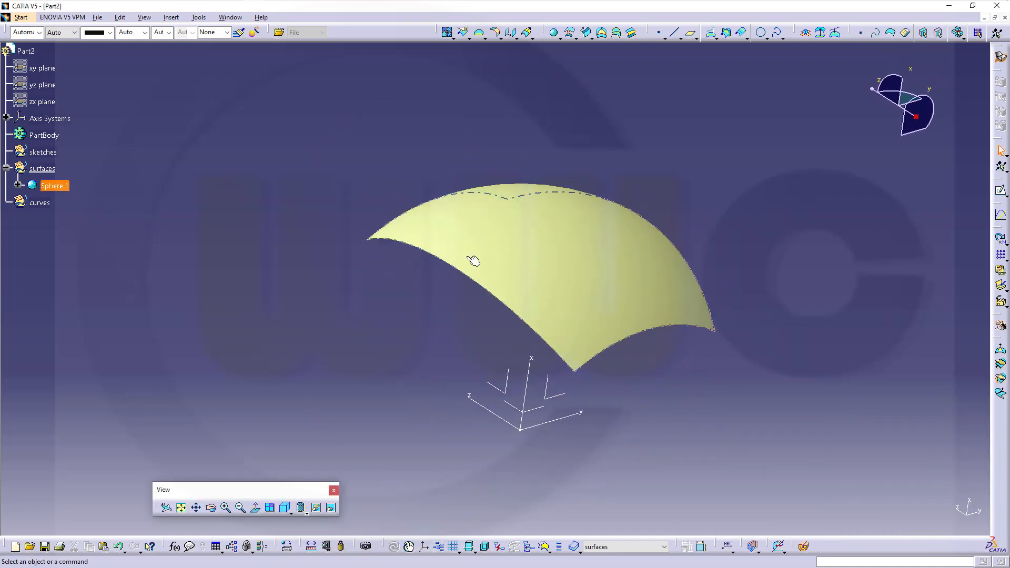
{"action": "middle_click_drag", "start_coordinate": [404, 138], "coordinate": [427, 188]}
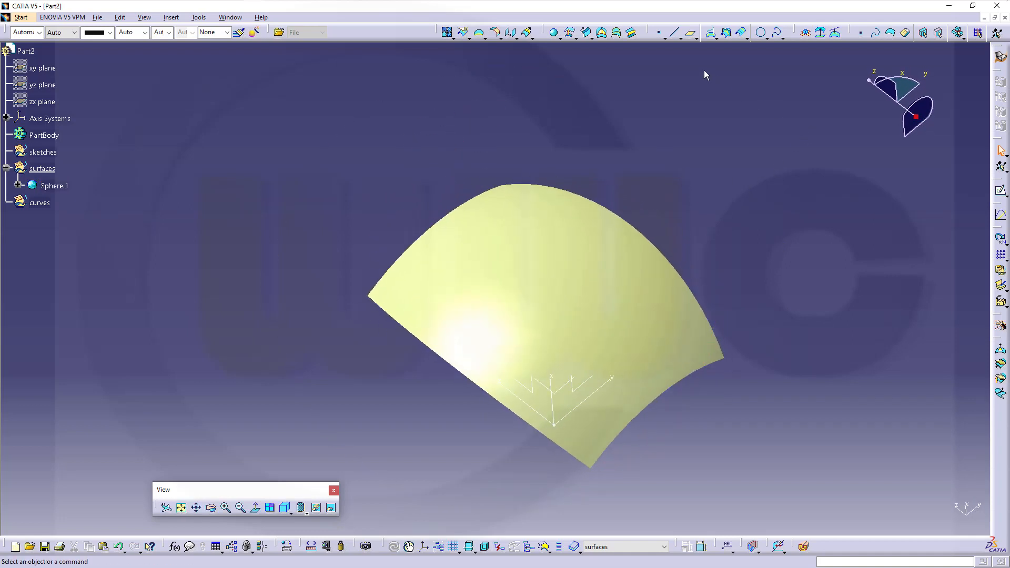
{"action": "left_click", "coordinate": [39, 203]}
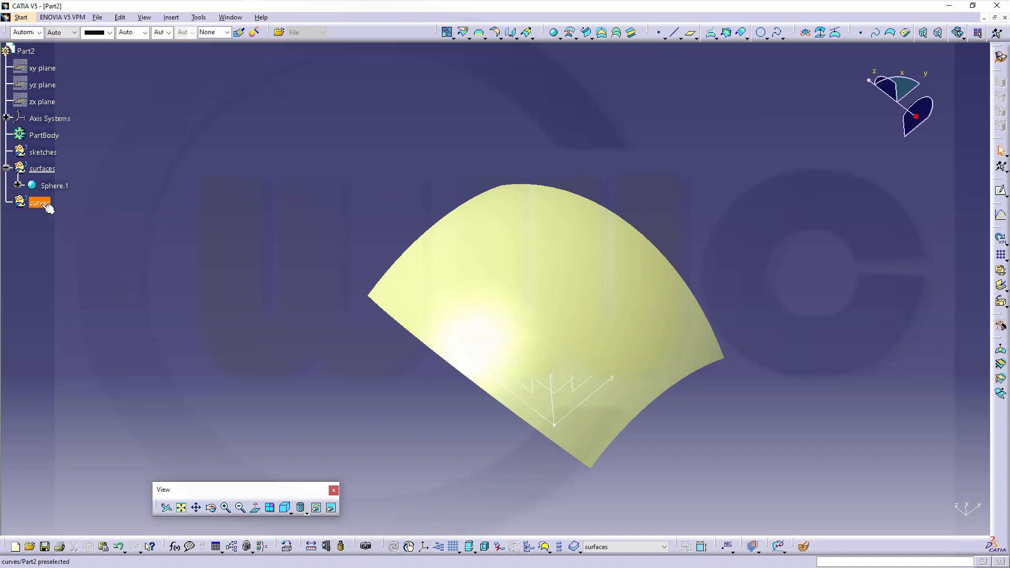
{"action": "right_click", "coordinate": [41, 203]}
{"action": "left_click", "coordinate": [108, 280]}
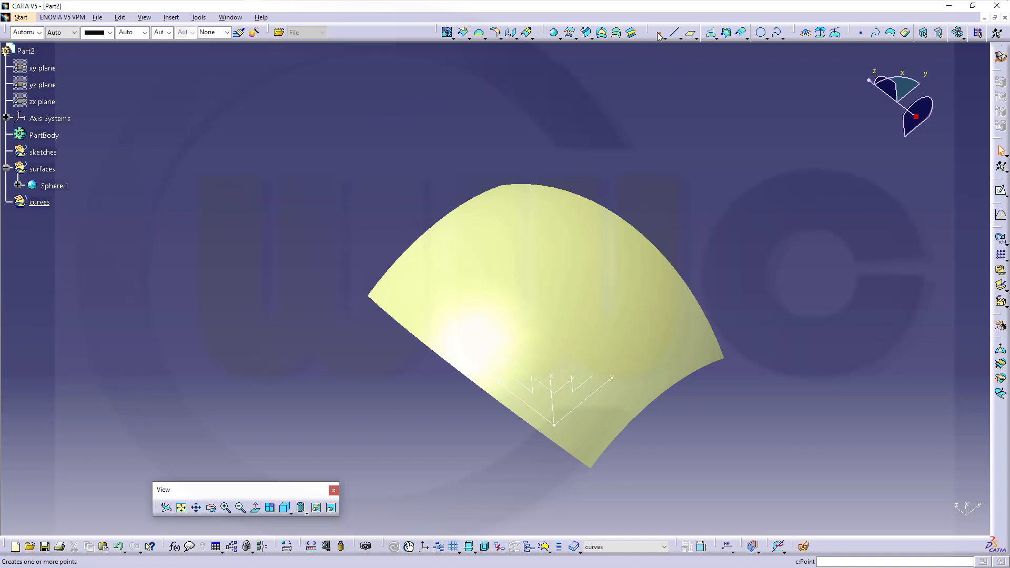
Create a point on the spherical surface at a distance of 0 mm from its default middle reference
{"action": "left_click", "coordinate": [659, 34]}
{"action": "left_click", "coordinate": [906, 332]}
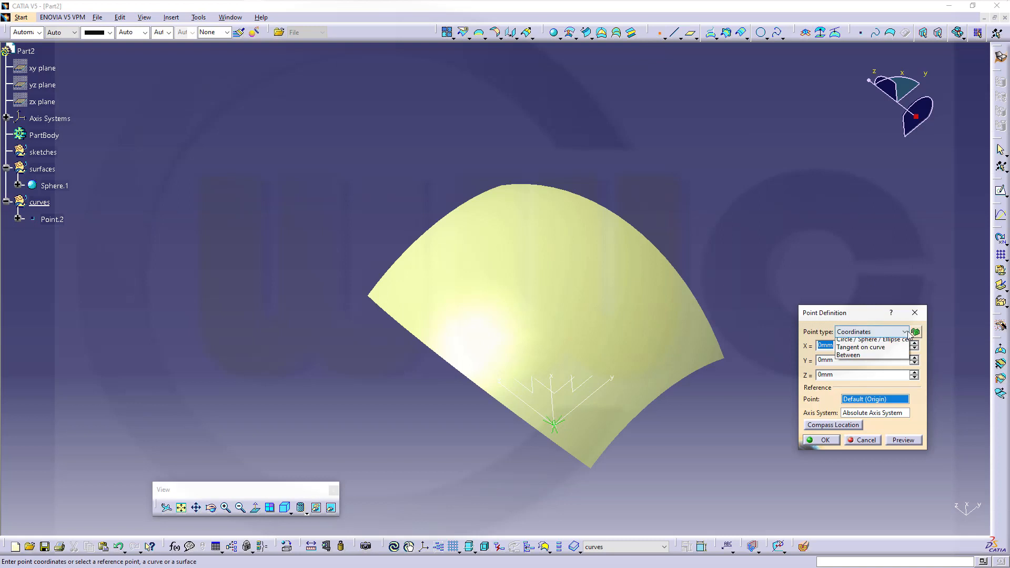
{"action": "left_click", "coordinate": [867, 367]}
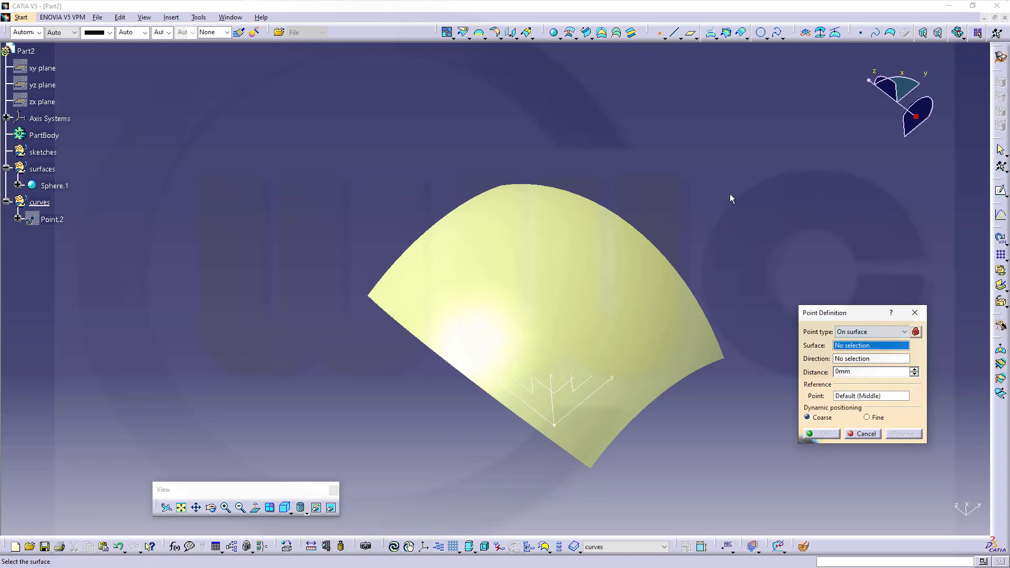
{"action": "left_click", "coordinate": [572, 289]}
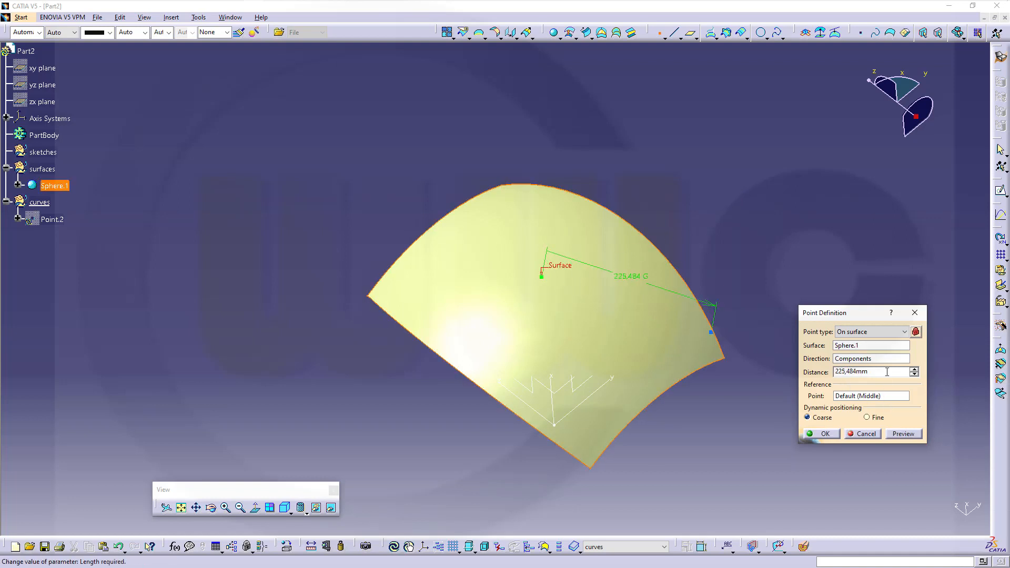
{"action": "double_click", "coordinate": [864, 372]}
{"action": "type", "text": "0"}
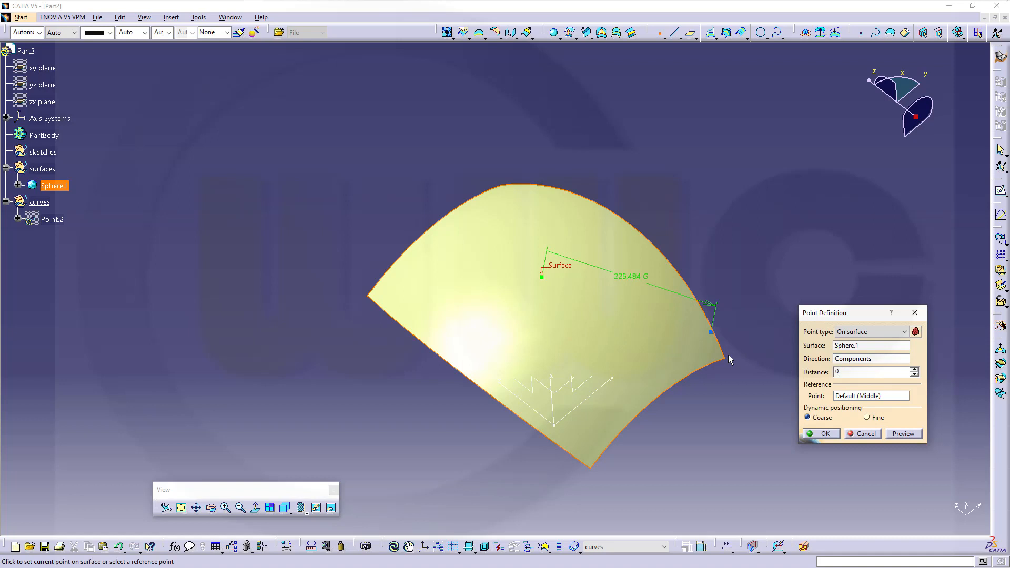
{"action": "left_click", "coordinate": [826, 435]}
Insert a new geometrical set named references under Part2
{"action": "middle_click_drag", "start_coordinate": [418, 217], "coordinate": [482, 158]}
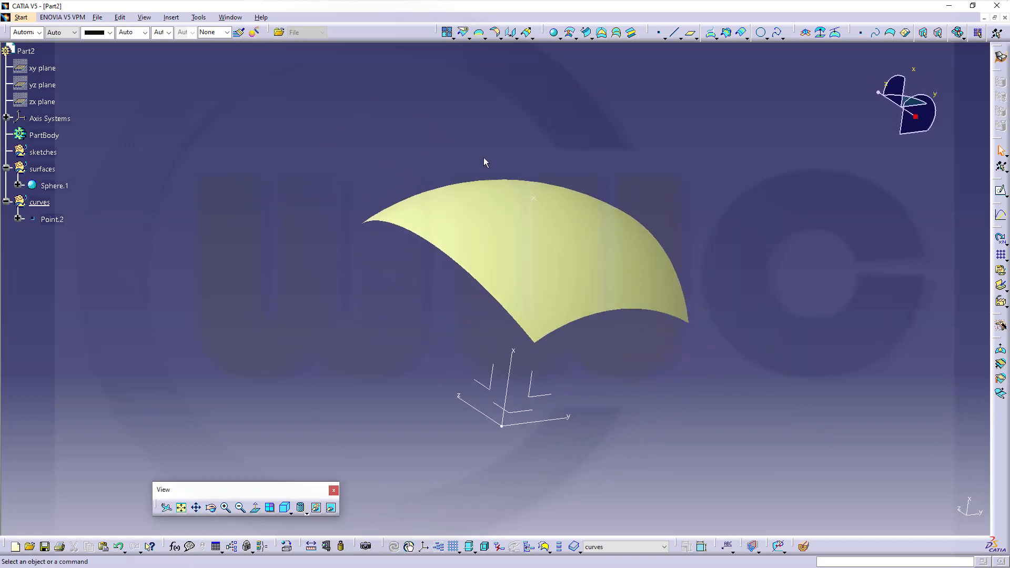
{"action": "middle_click_drag", "start_coordinate": [523, 183], "coordinate": [513, 212]}
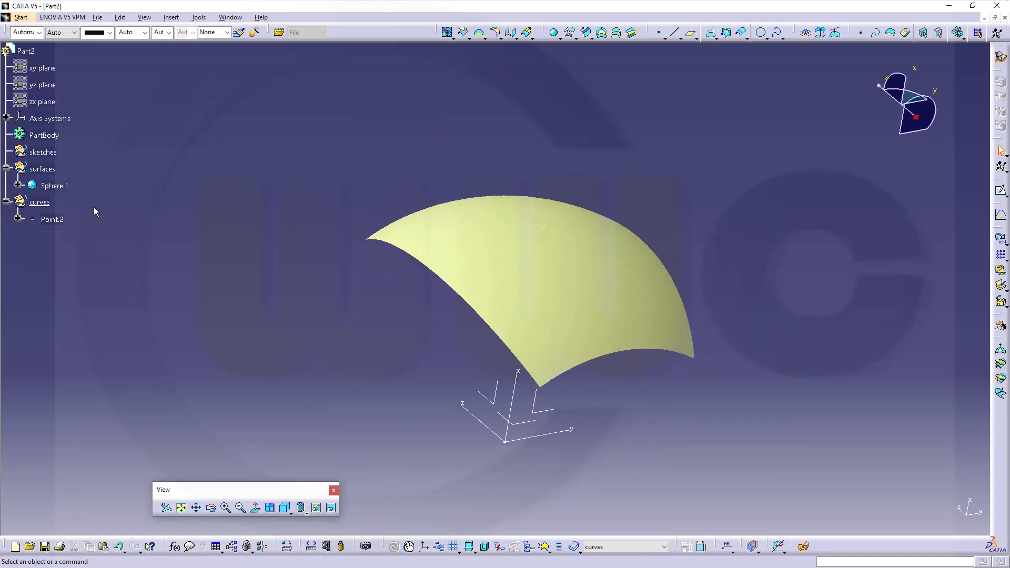
{"action": "left_click", "coordinate": [168, 18]}
{"action": "left_click", "coordinate": [190, 56]}
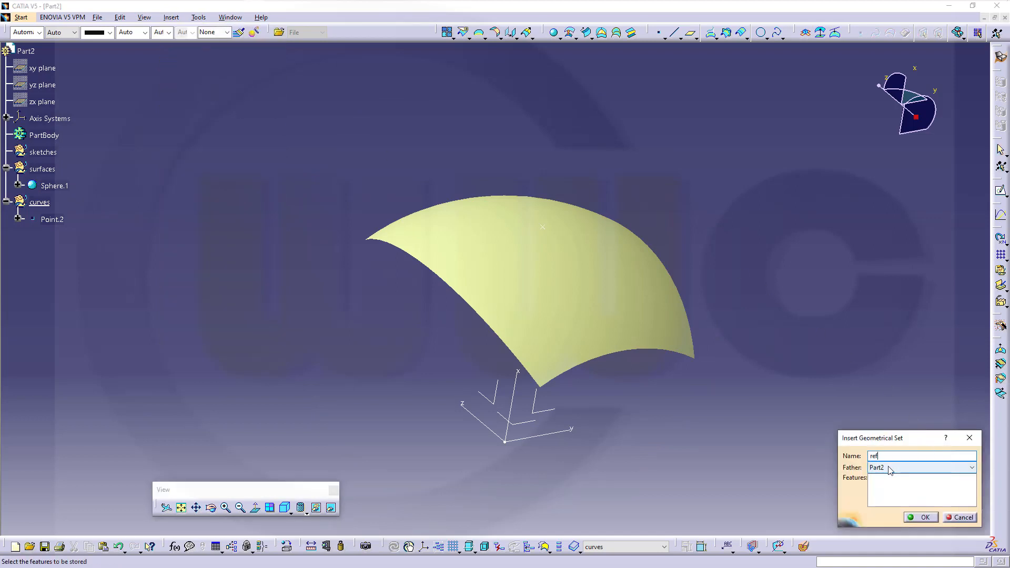
{"action": "type", "text": "references"}
{"action": "key", "text": "Return"}
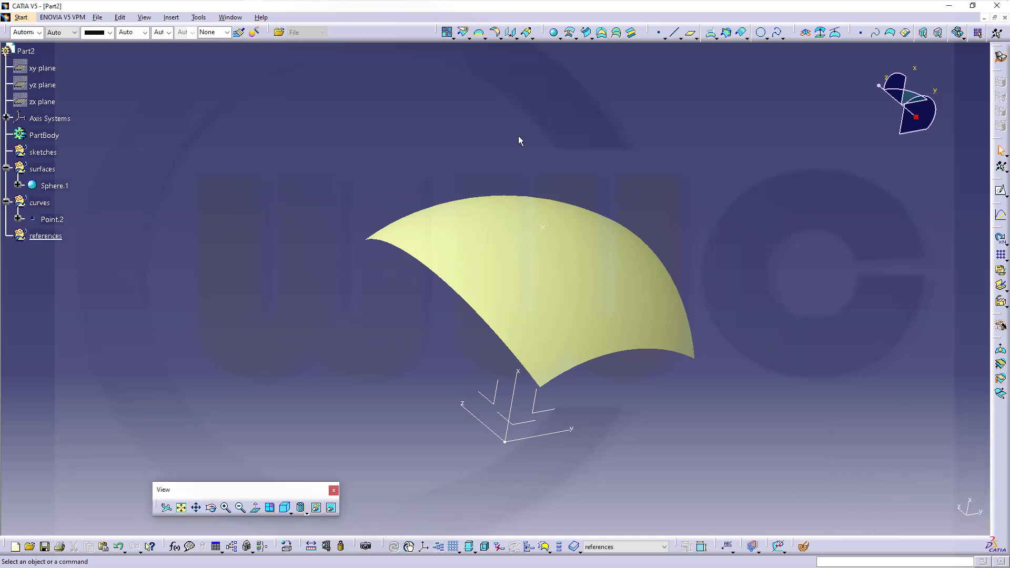
Create a plane tangent to the spherical surface at its middle point
{"action": "left_click", "coordinate": [691, 34]}
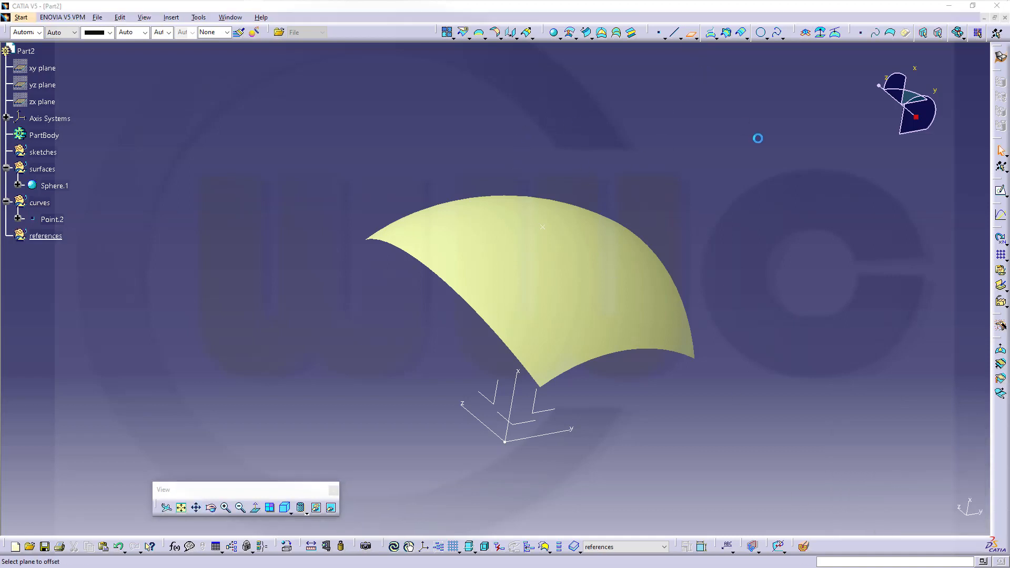
{"action": "left_click", "coordinate": [889, 180]}
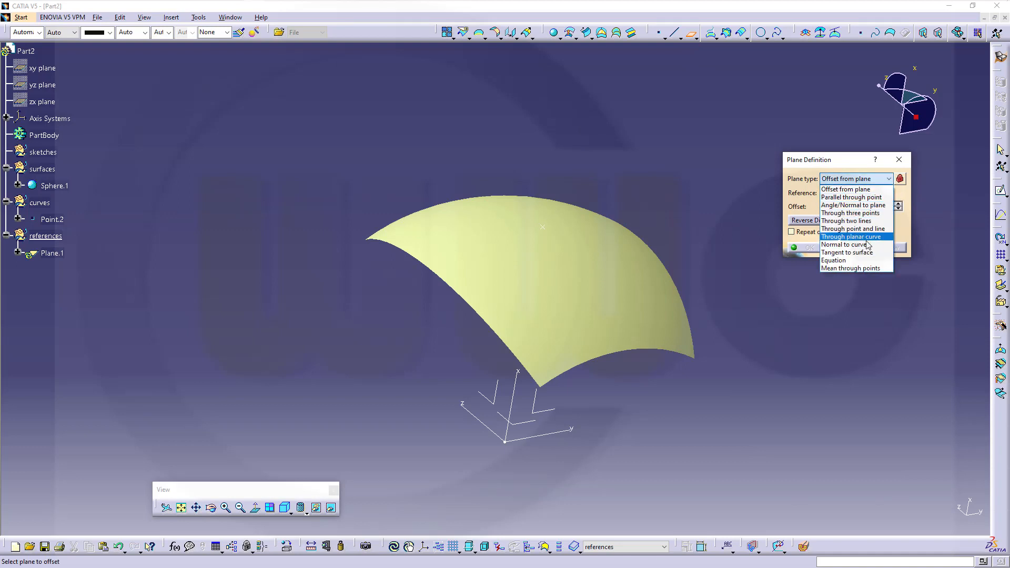
{"action": "left_click", "coordinate": [863, 253]}
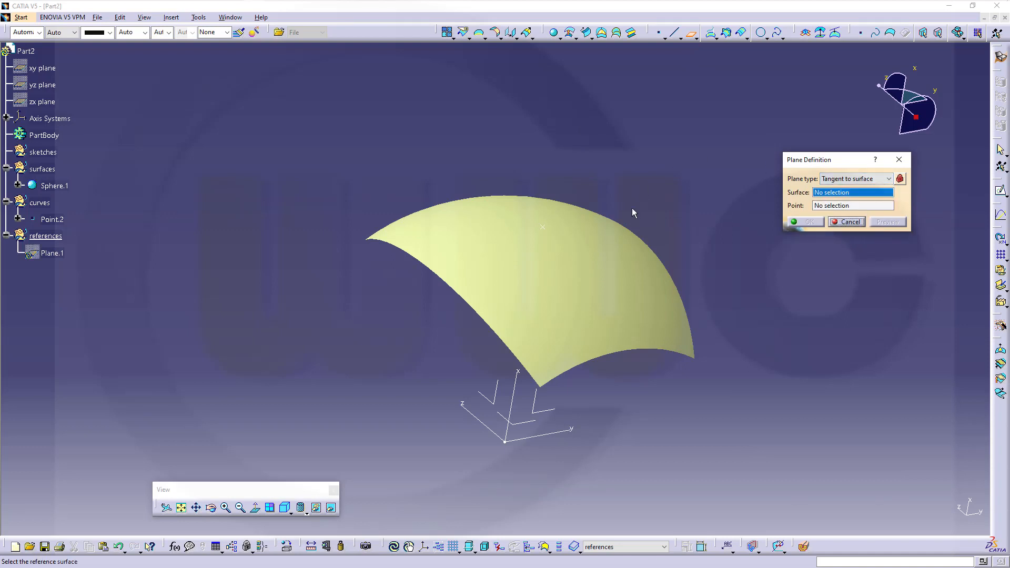
{"action": "left_click", "coordinate": [609, 255]}
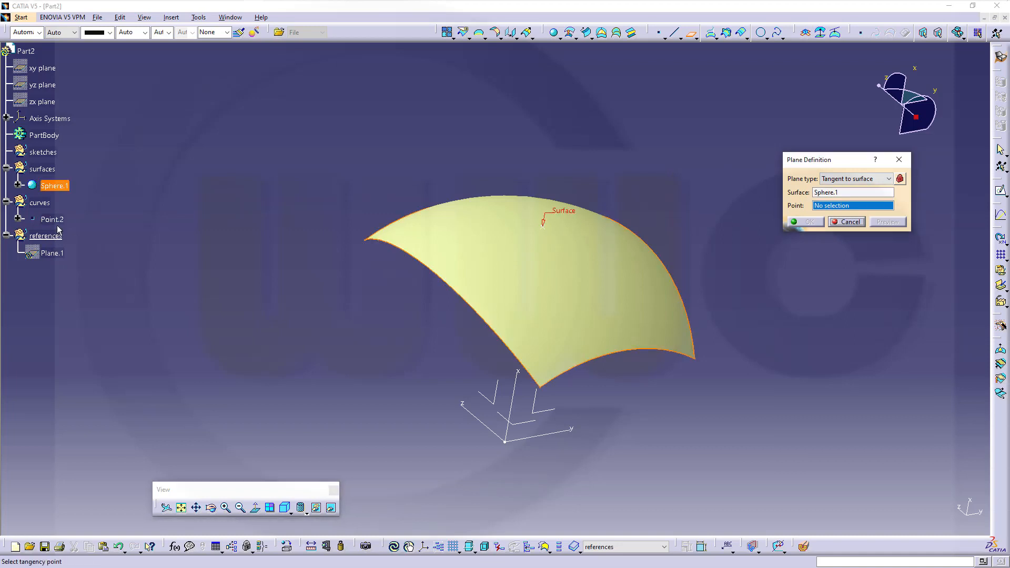
{"action": "left_click", "coordinate": [53, 220]}
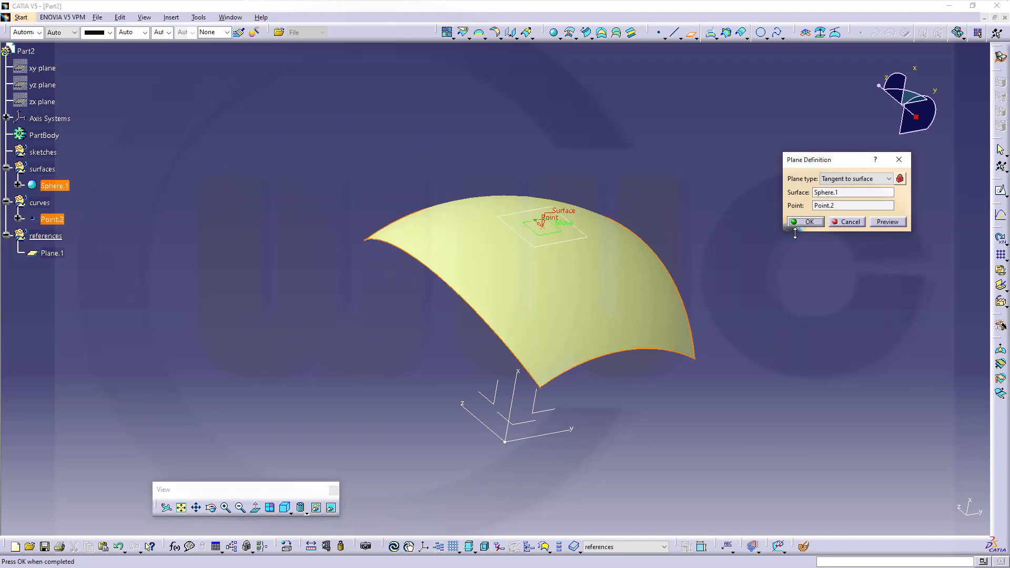
{"action": "left_click", "coordinate": [809, 225]}
Hide the surfaces geometrical set
{"action": "middle_click_drag", "start_coordinate": [570, 182], "coordinate": [205, 236]}
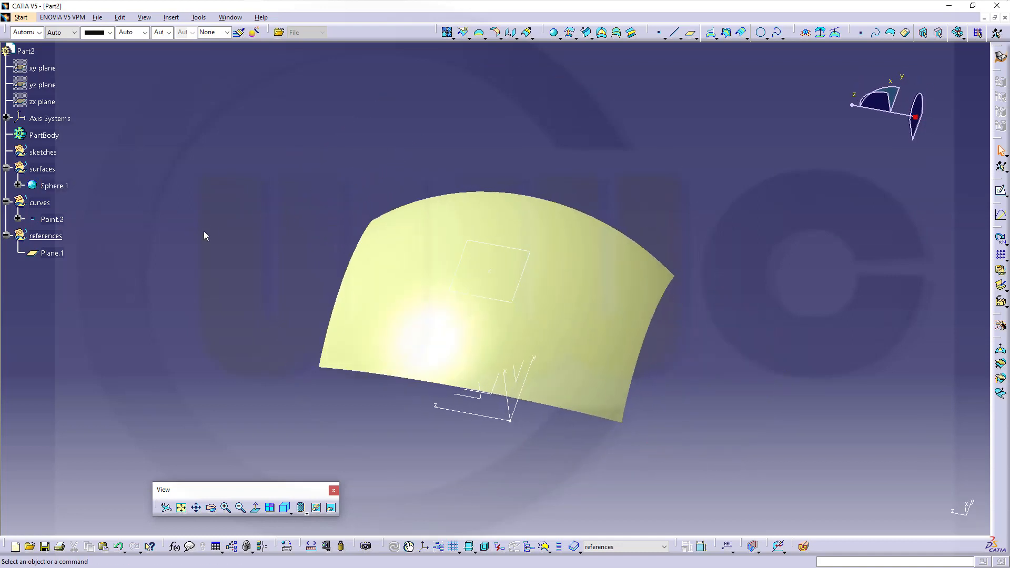
{"action": "right_click", "coordinate": [46, 172]}
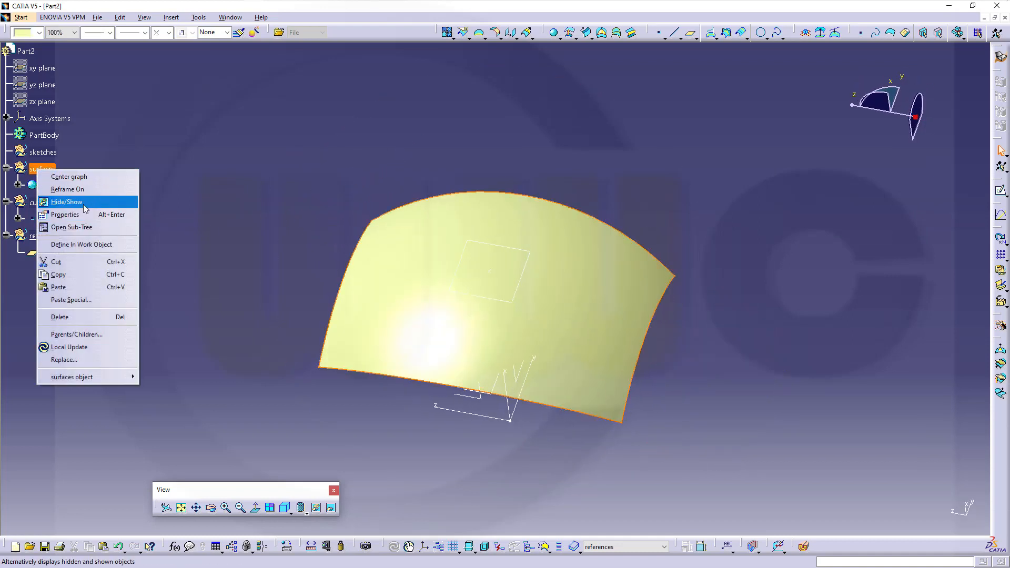
{"action": "left_click", "coordinate": [84, 205]}
{"action": "middle_click_drag", "start_coordinate": [323, 208], "coordinate": [469, 198]}
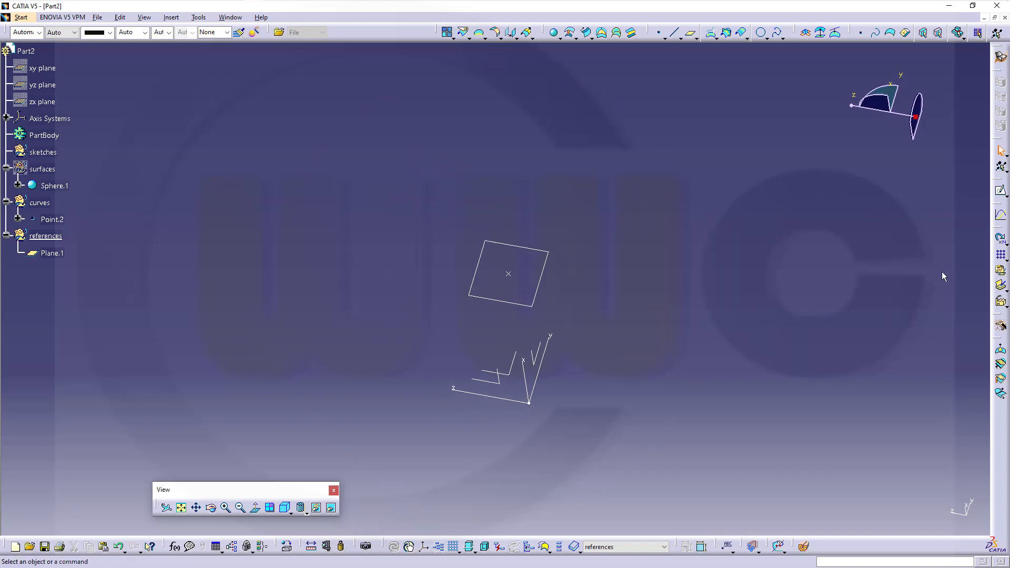
Open a sketch on the tangent plane and hide the sketch's H and V axes together with the surface point
{"action": "left_click", "coordinate": [1001, 193]}
{"action": "left_click", "coordinate": [545, 282]}
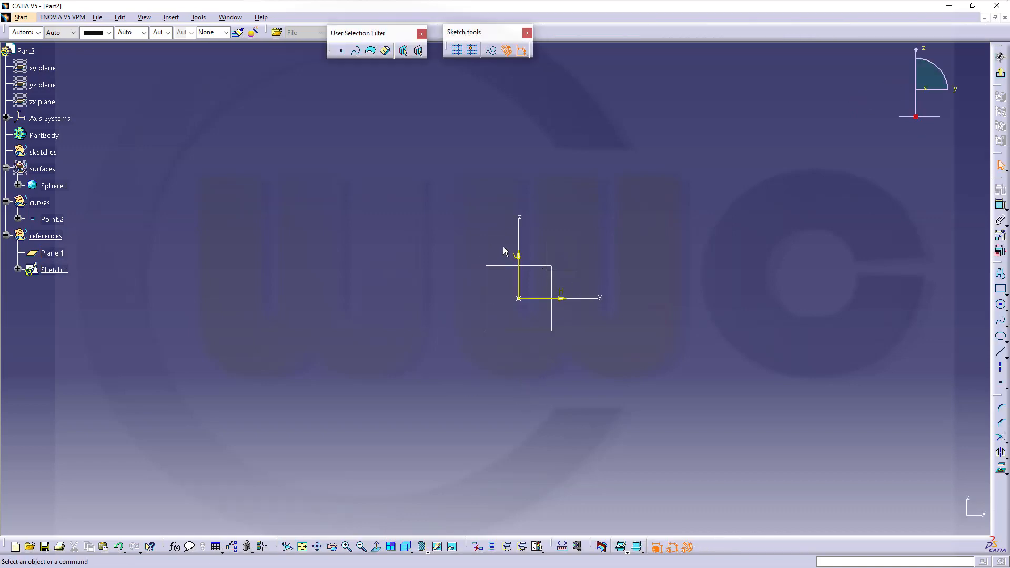
{"action": "left_click_drag", "start_coordinate": [505, 248], "coordinate": [577, 316]}
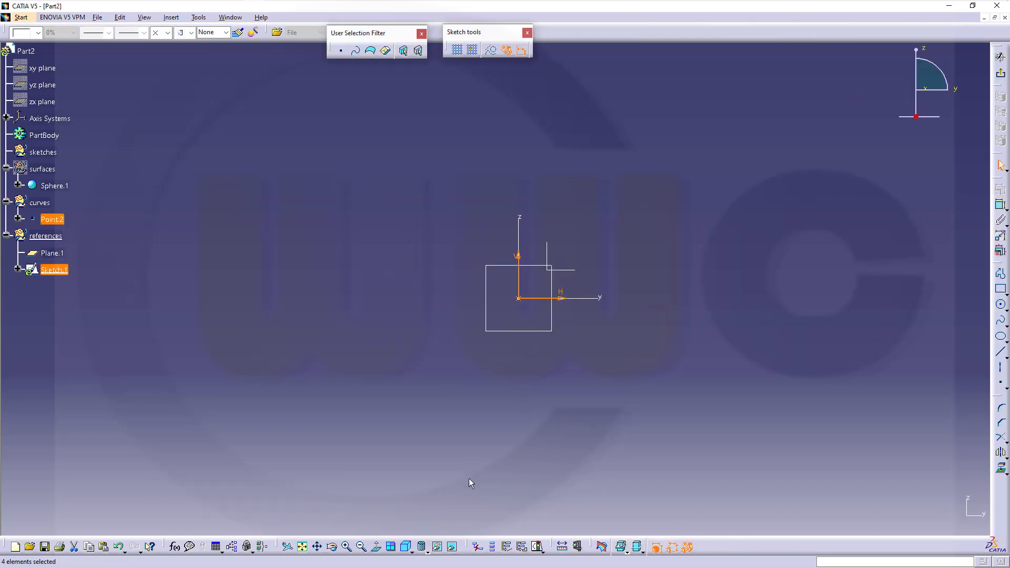
{"action": "left_click", "coordinate": [438, 546]}
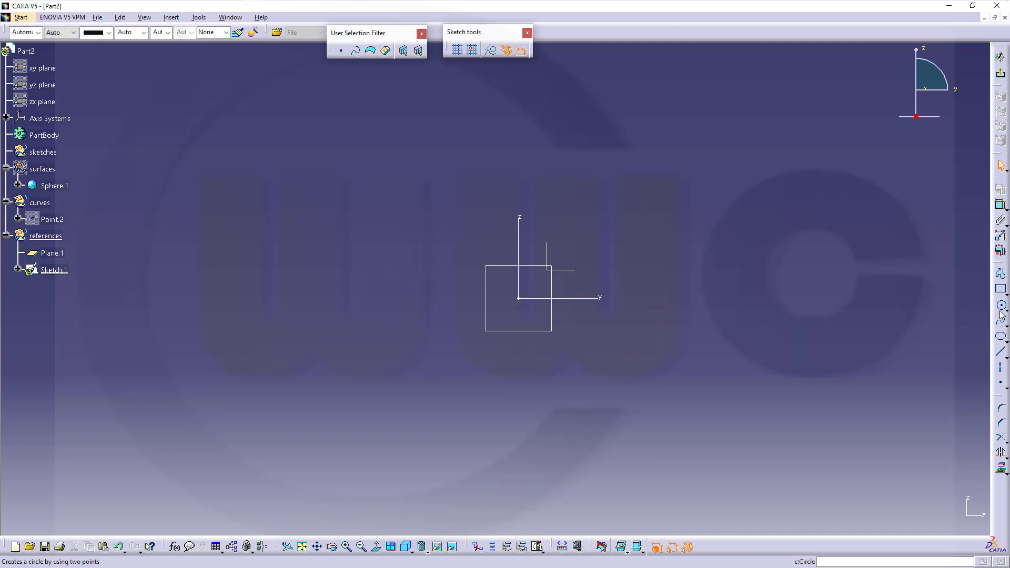
Sketch a hexagon with sides about 58 mm, centred on the positive Y side of the origin
{"action": "left_click", "coordinate": [1007, 294]}
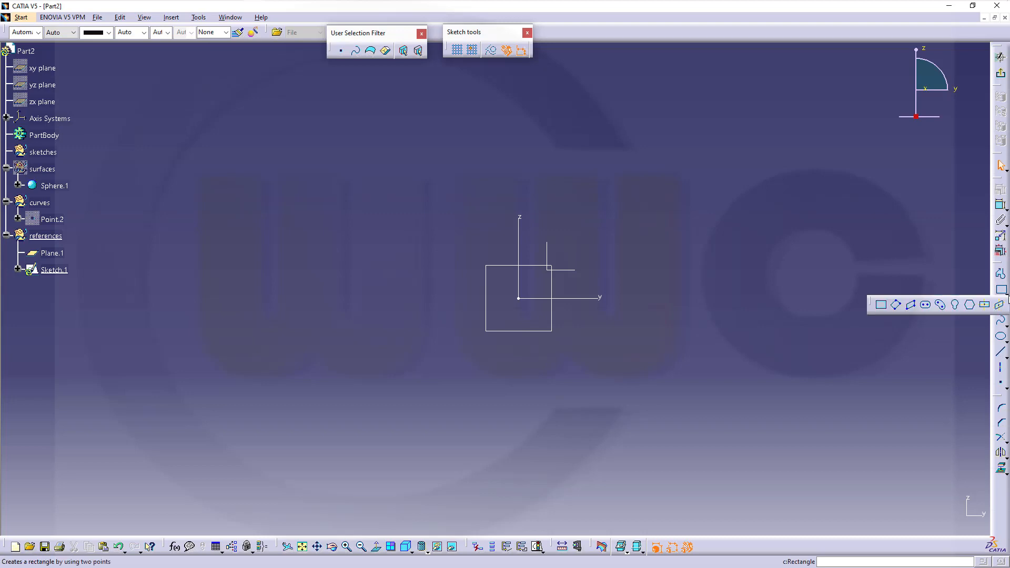
{"action": "left_click", "coordinate": [972, 310]}
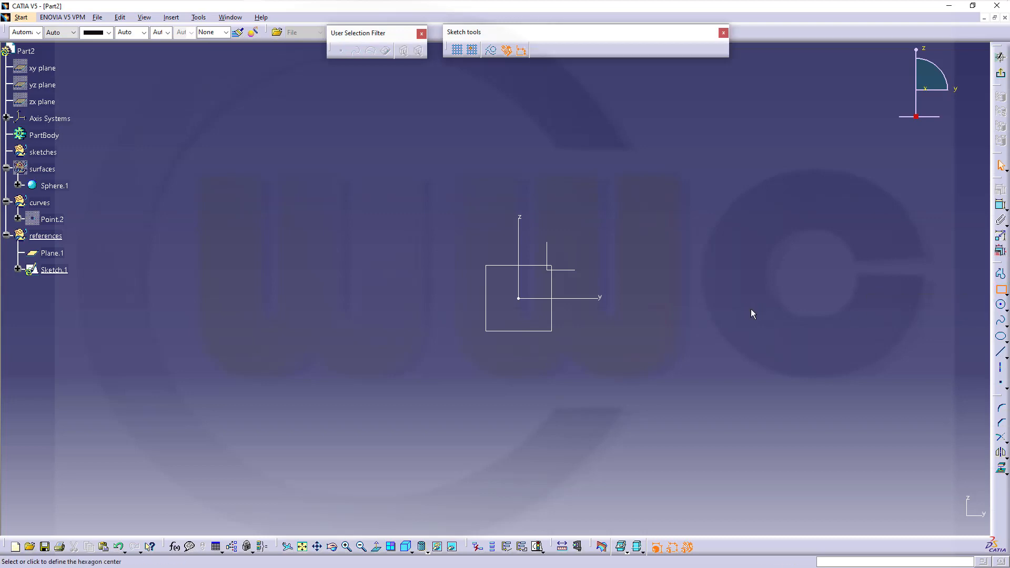
{"action": "left_click", "coordinate": [641, 270]}
{"action": "left_click", "coordinate": [689, 280]}
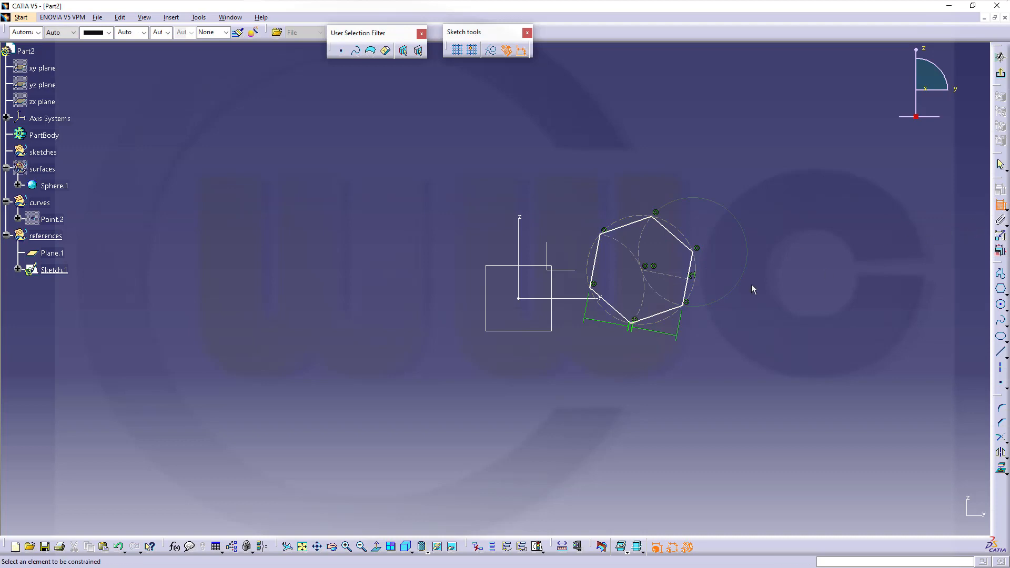
{"action": "left_click", "coordinate": [648, 271]}
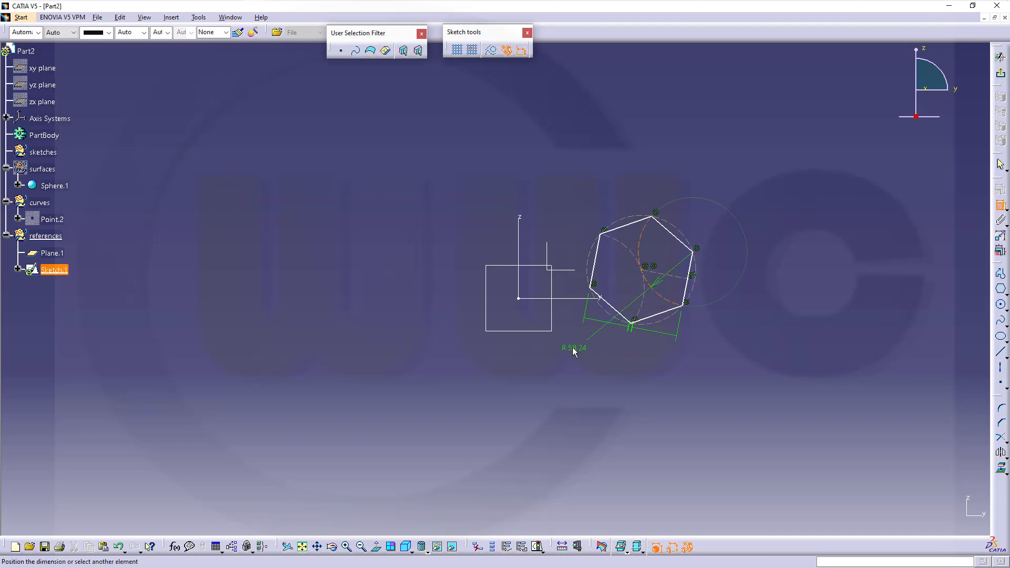
{"action": "left_click", "coordinate": [575, 300]}
{"action": "right_click", "coordinate": [609, 367]}
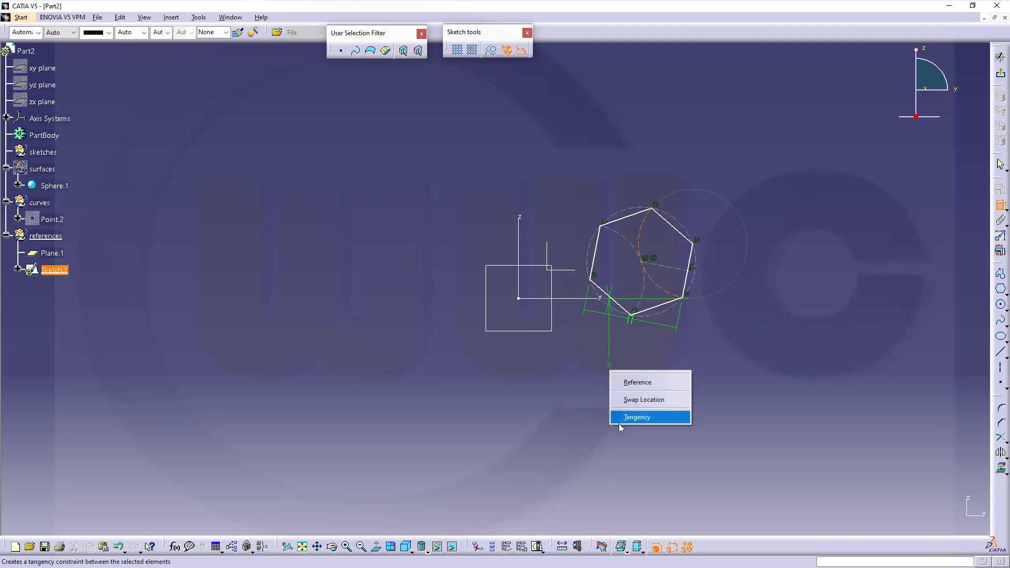
{"action": "left_click", "coordinate": [711, 445]}
{"action": "left_click", "coordinate": [721, 417]}
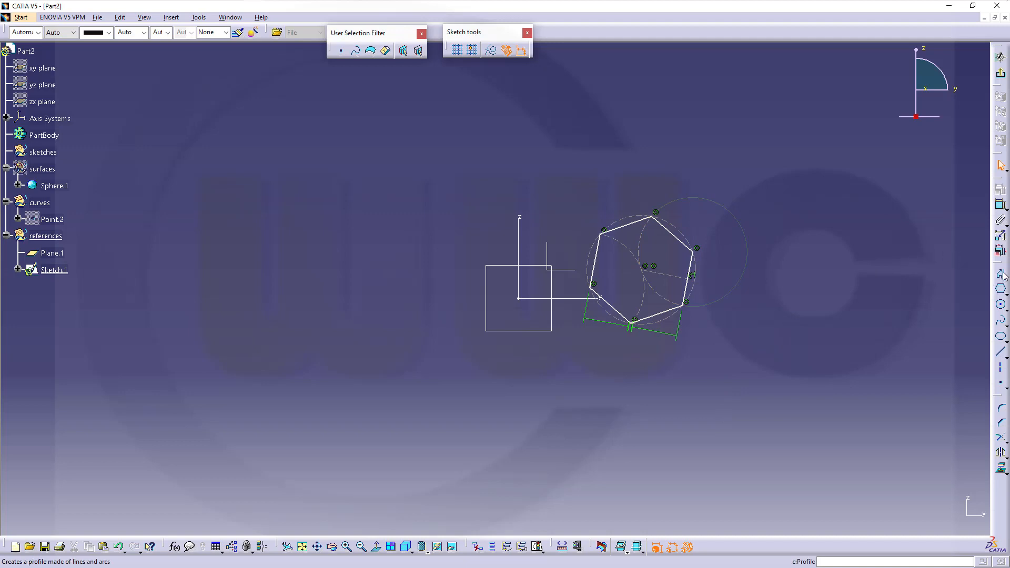
Constrain the hexagon's centre to be coincident with both the Y axis and the Z axis
{"action": "left_click", "coordinate": [647, 272]}
{"action": "left_click", "coordinate": [579, 298]}
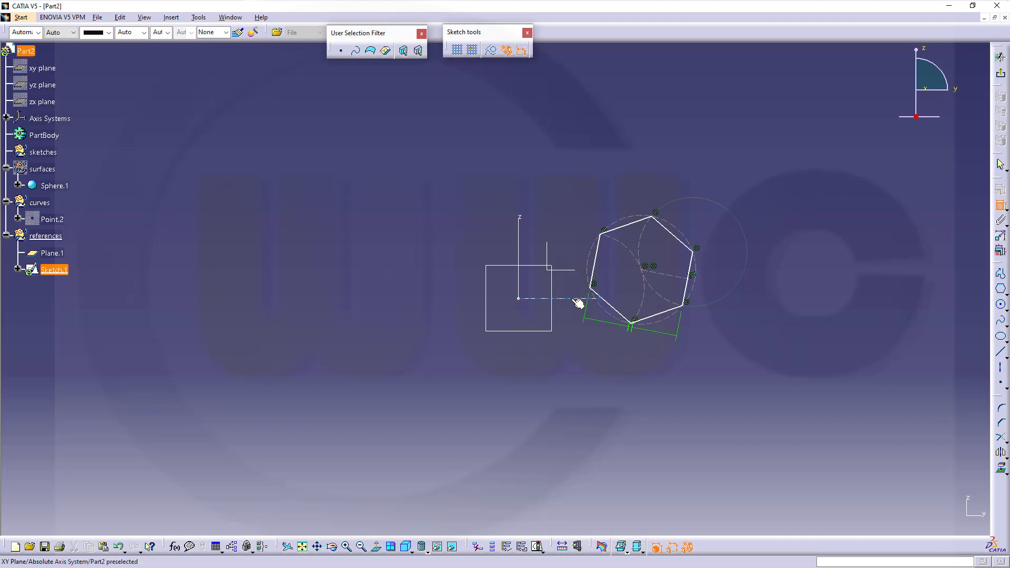
{"action": "right_click", "coordinate": [593, 363]}
{"action": "left_click", "coordinate": [624, 409]}
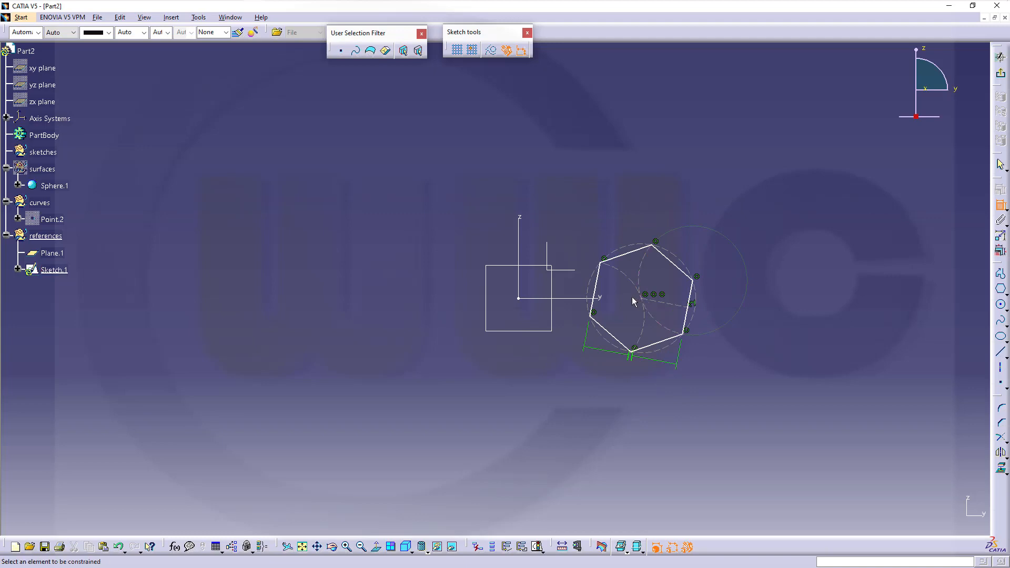
{"action": "left_click", "coordinate": [649, 300]}
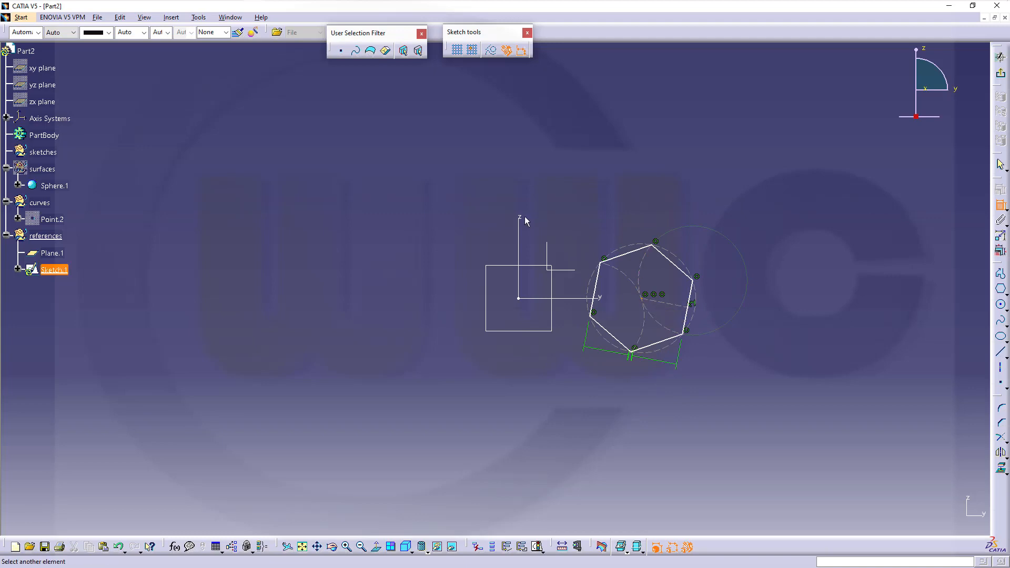
{"action": "left_click", "coordinate": [524, 223]}
{"action": "right_click", "coordinate": [533, 210]}
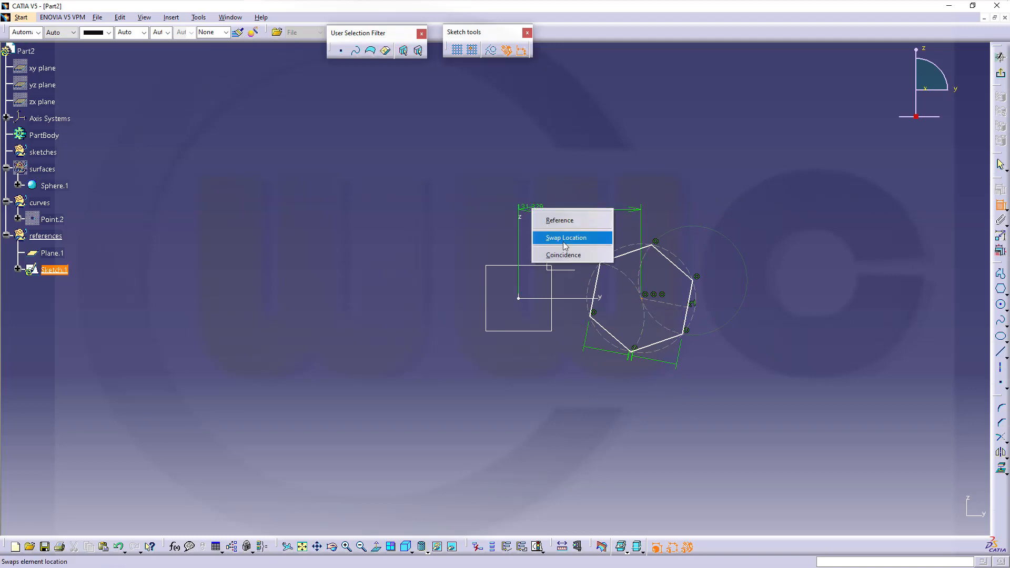
{"action": "left_click", "coordinate": [564, 256]}
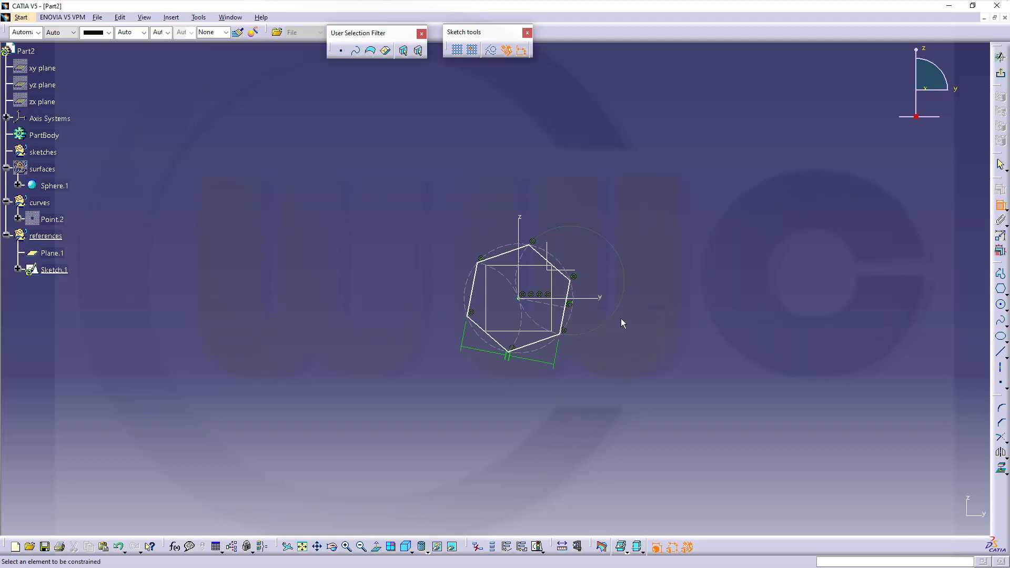
Show the surfaces geometrical set together with its spherical surface behind the hexagon
{"action": "right_click", "coordinate": [52, 187]}
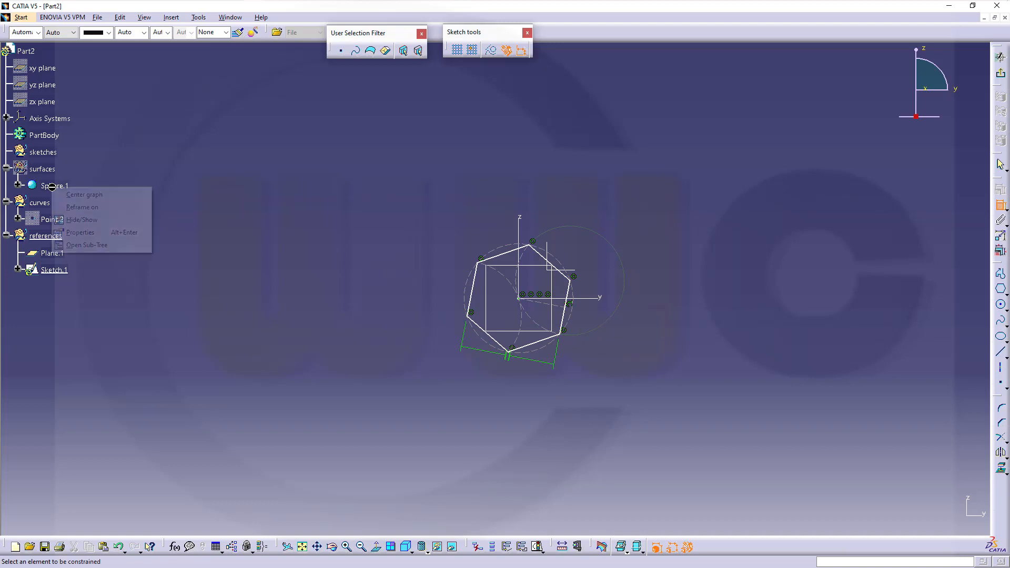
{"action": "left_click", "coordinate": [83, 220]}
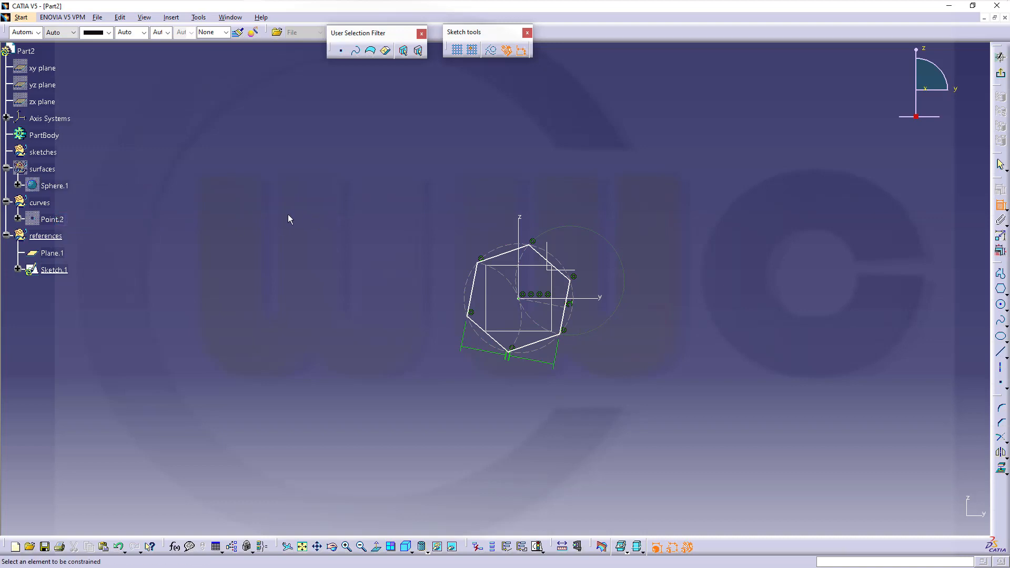
{"action": "middle_click_drag", "start_coordinate": [236, 209], "coordinate": [244, 208]}
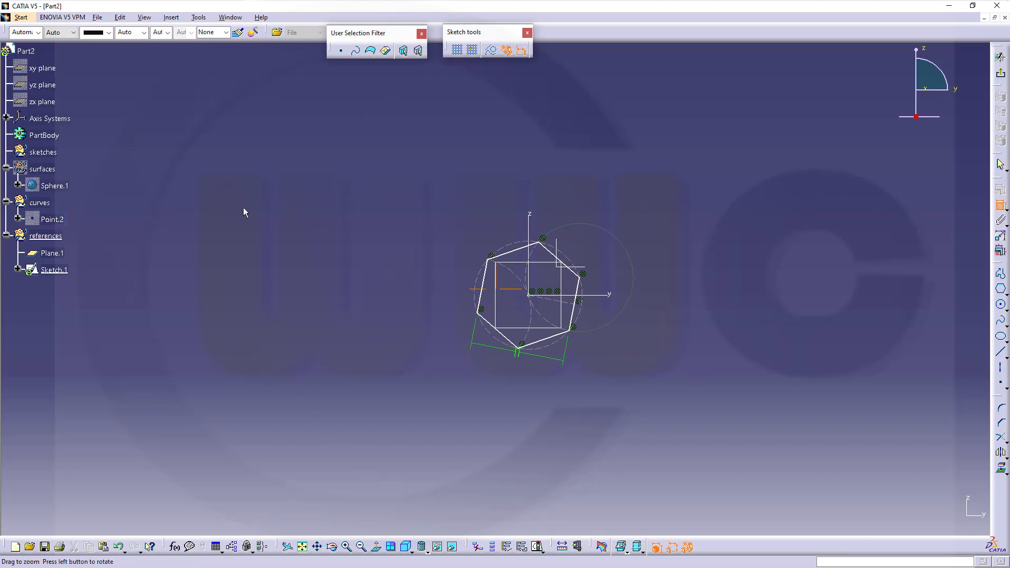
{"action": "right_click", "coordinate": [41, 169]}
{"action": "left_click", "coordinate": [74, 202]}
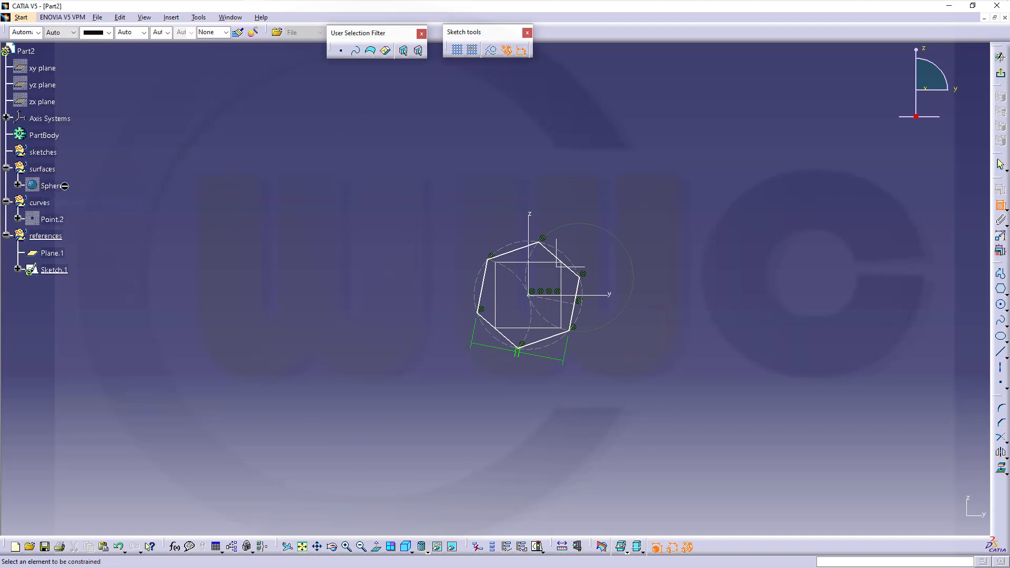
{"action": "right_click", "coordinate": [65, 187]}
{"action": "left_click", "coordinate": [88, 219]}
{"action": "middle_click_drag", "start_coordinate": [377, 220], "coordinate": [384, 237]}
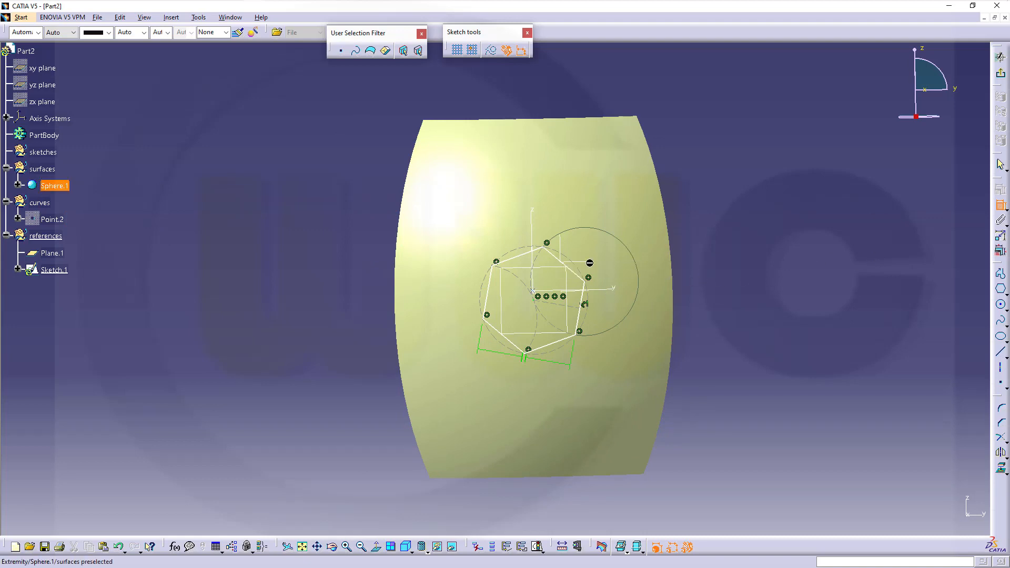
{"action": "left_click", "coordinate": [519, 256]}
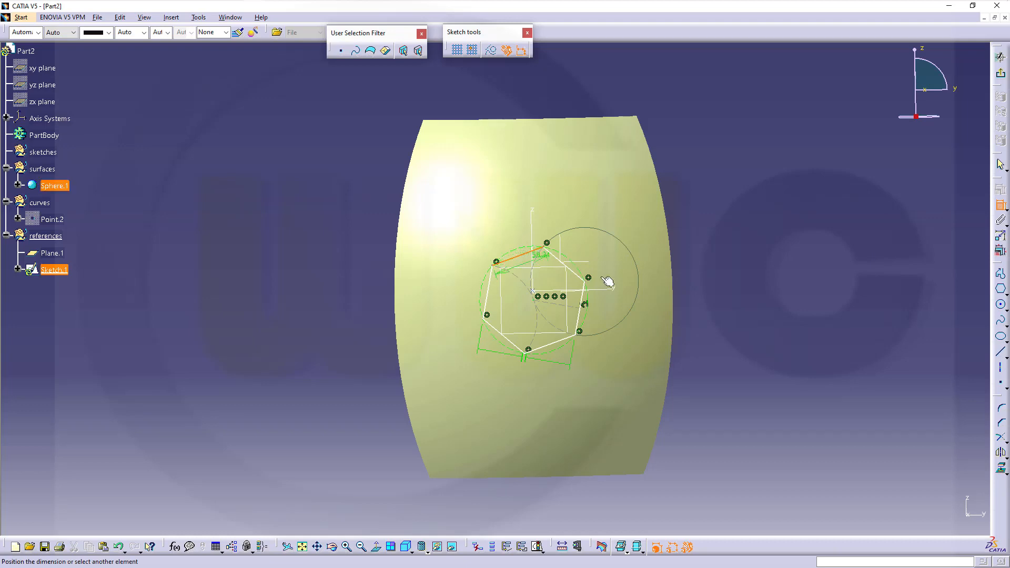
{"action": "left_click", "coordinate": [617, 291]}
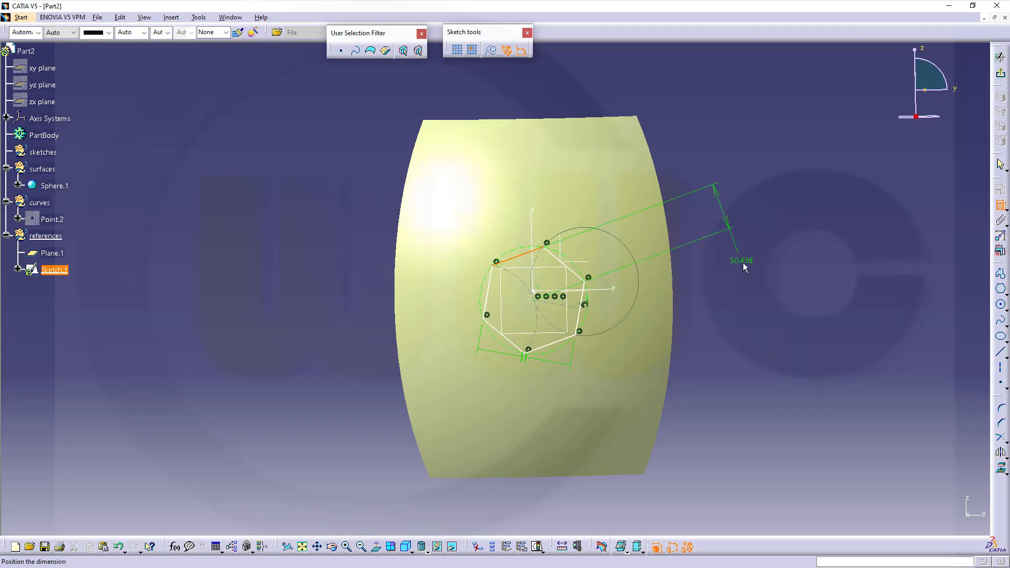
{"action": "right_click", "coordinate": [745, 267]}
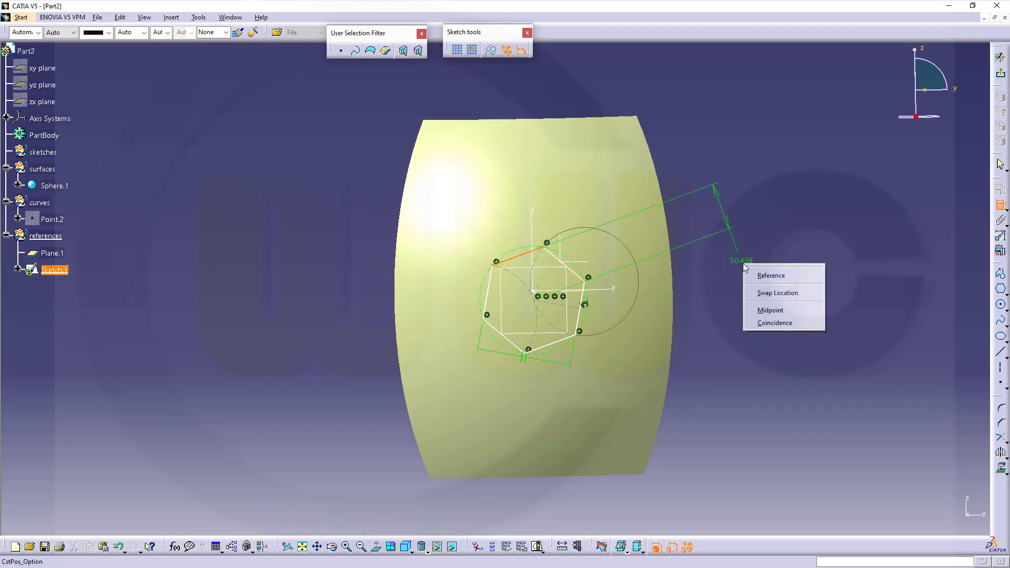
{"action": "key", "text": "Escape"}
{"action": "key", "text": "Escape"}
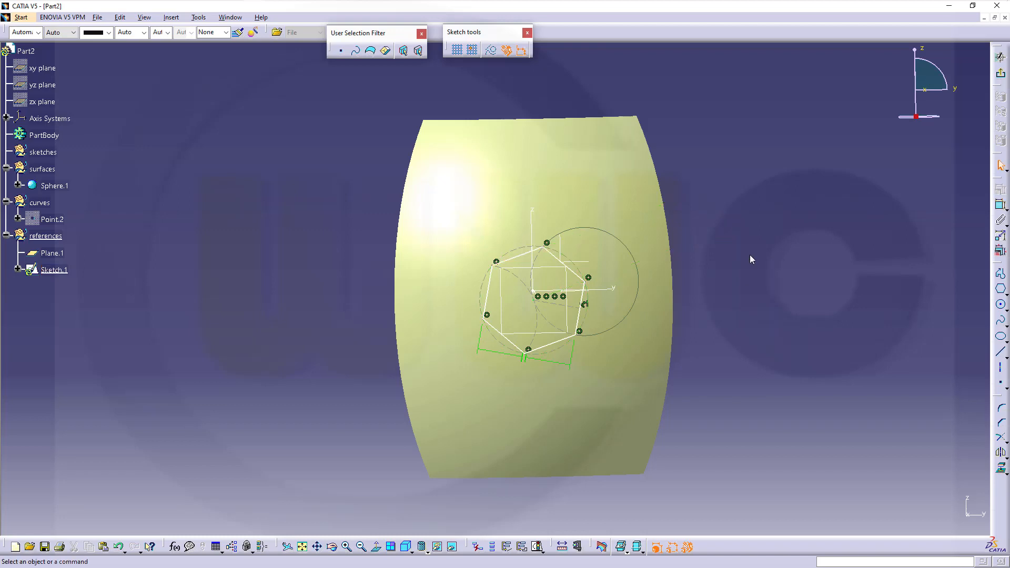
Hide the spherical surface and dimension the hexagon's upper slanted side on the positive Y side to a length of 10 mm
{"action": "right_click", "coordinate": [58, 186]}
{"action": "left_click", "coordinate": [88, 220]}
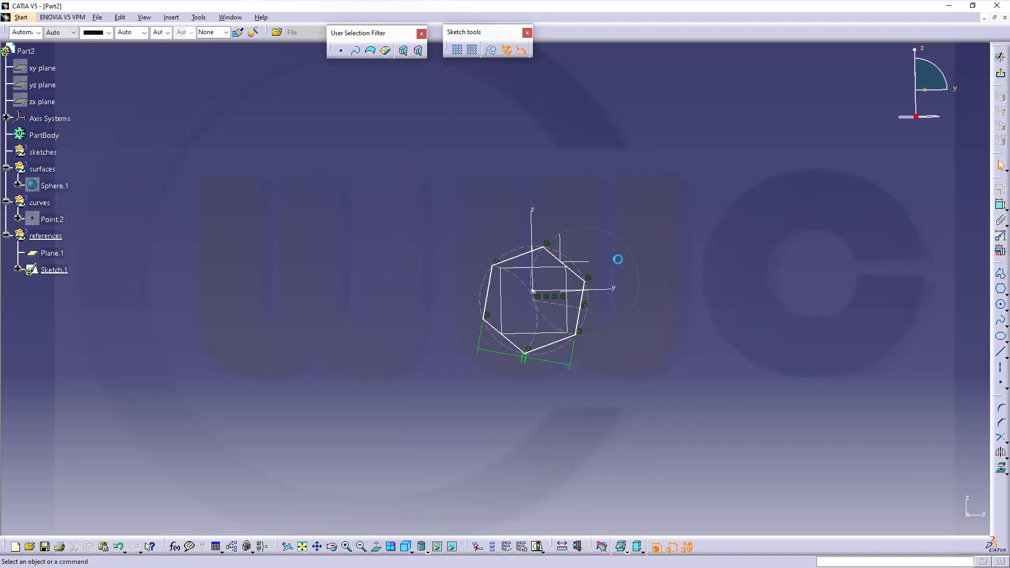
{"action": "left_click", "coordinate": [1001, 204]}
{"action": "left_click", "coordinate": [580, 276]}
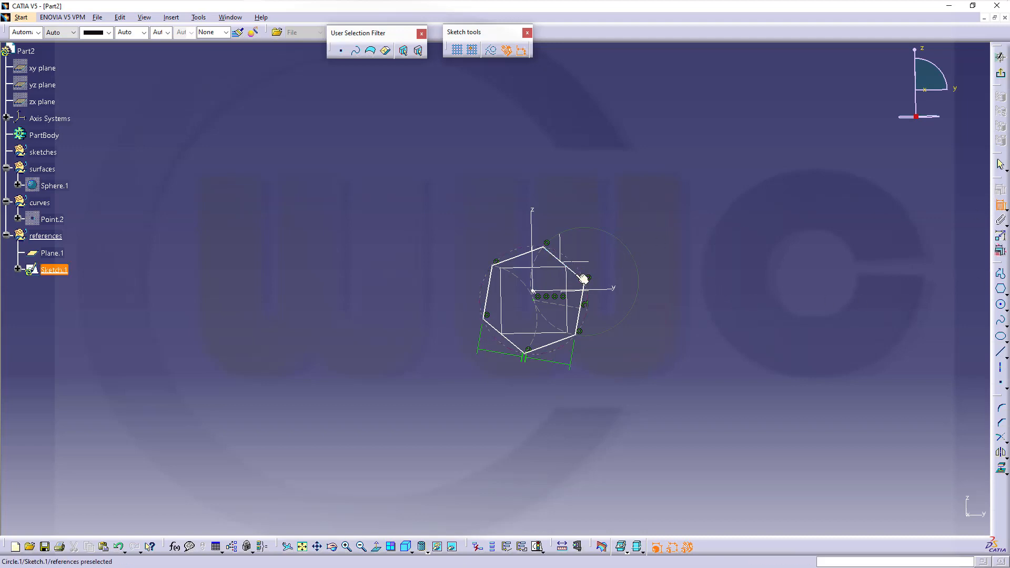
{"action": "left_click", "coordinate": [631, 220]}
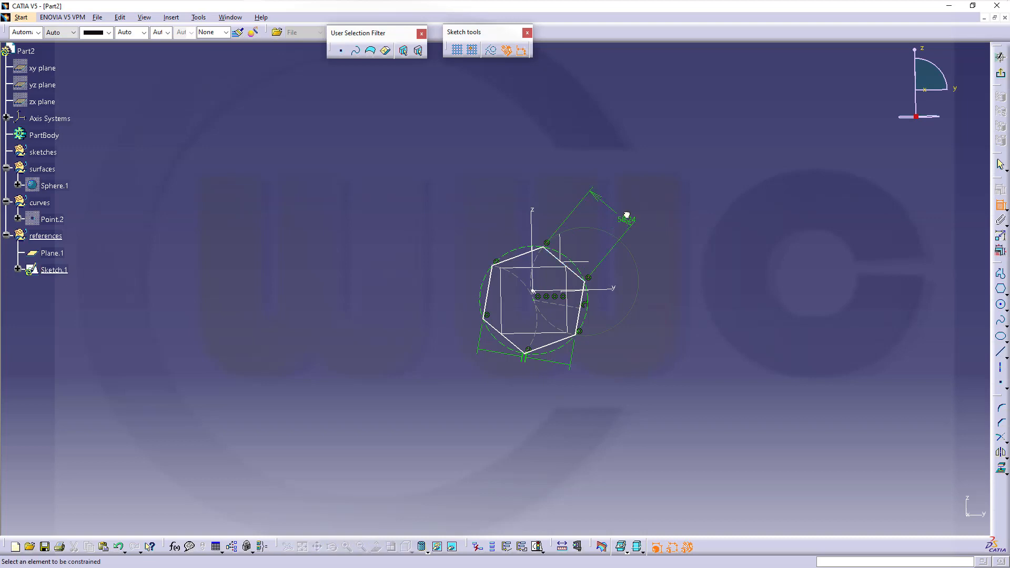
{"action": "double_click", "coordinate": [623, 217]}
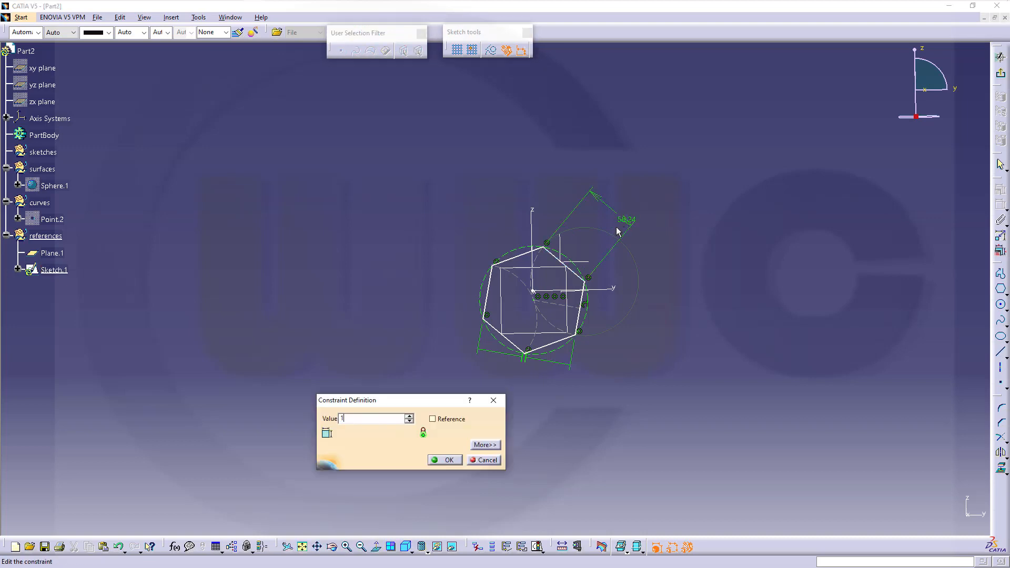
{"action": "key", "text": "Return"}
{"action": "mouse_move", "coordinate": [601, 390]}
{"action": "middle_mouse_down"}
{"action": "mouse_move", "coordinate": [548, 356]}
{"action": "mouse_move", "coordinate": [526, 253]}
{"action": "mouse_move", "coordinate": [485, 203]}
{"action": "mouse_move", "coordinate": [481, 176]}
{"action": "middle_mouse_up"}
{"action": "middle_click_drag", "start_coordinate": [770, 275], "coordinate": [704, 271]}
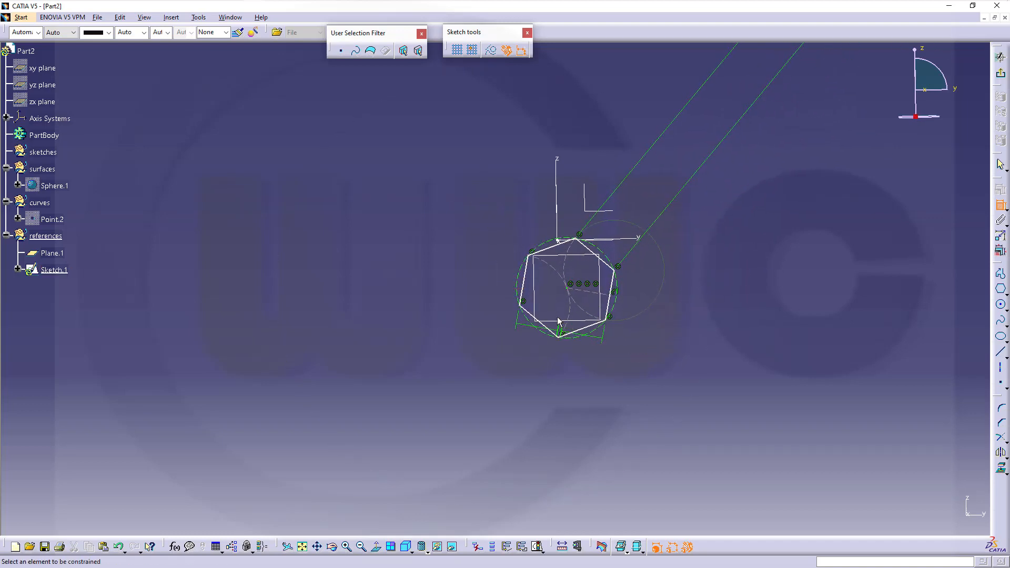
{"action": "left_click", "coordinate": [568, 289]}
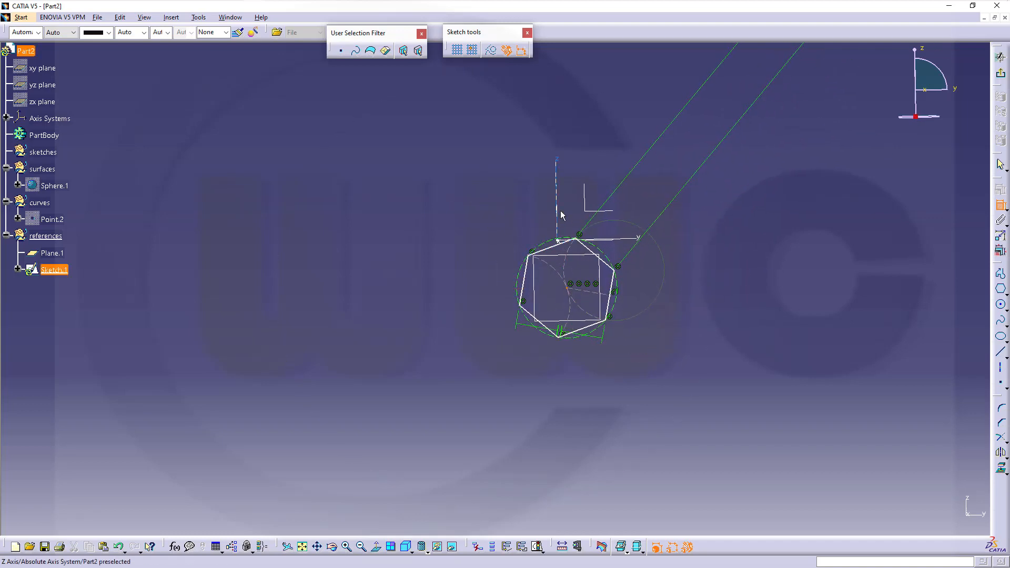
{"action": "left_click", "coordinate": [632, 239]}
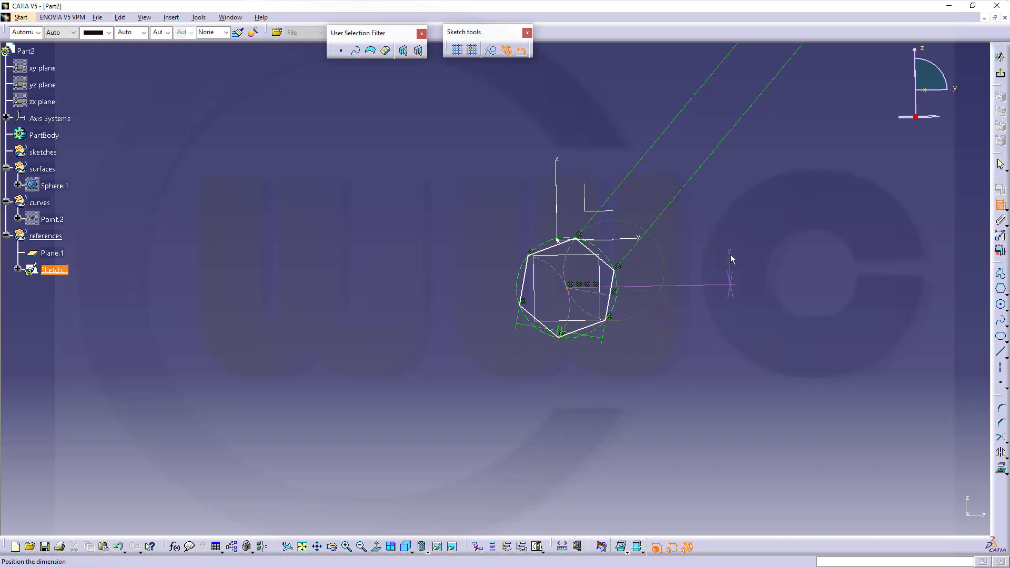
{"action": "key", "text": "Escape"}
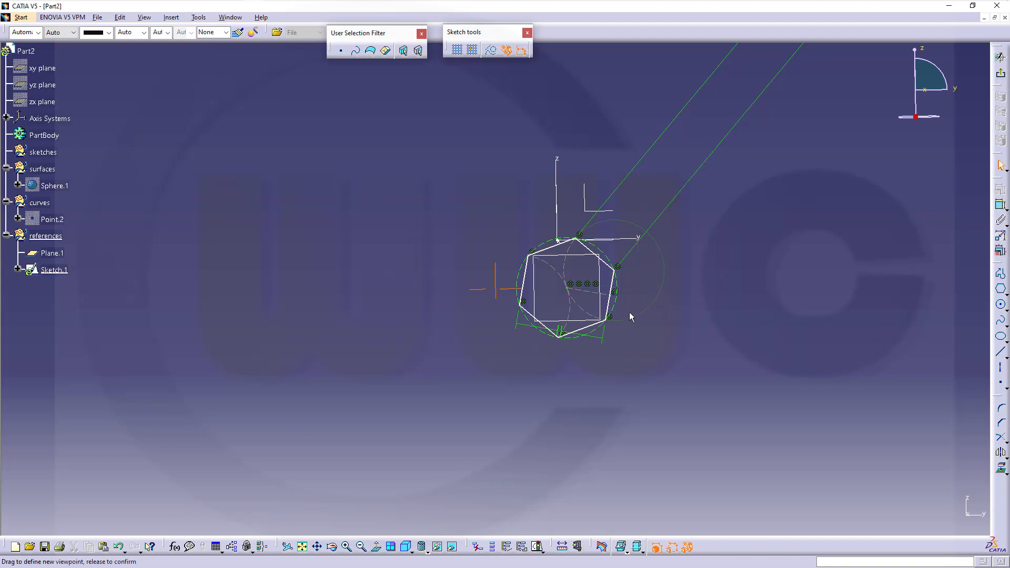
With the view normal to the sketch, make the hexagon's corner on the positive Y side coincident with the Y axis and exit the sketch
{"action": "mouse_move", "coordinate": [722, 335]}
{"action": "middle_mouse_down"}
{"action": "mouse_move", "coordinate": [621, 337]}
{"action": "mouse_move", "coordinate": [672, 364]}
{"action": "mouse_move", "coordinate": [679, 351]}
{"action": "middle_mouse_up"}
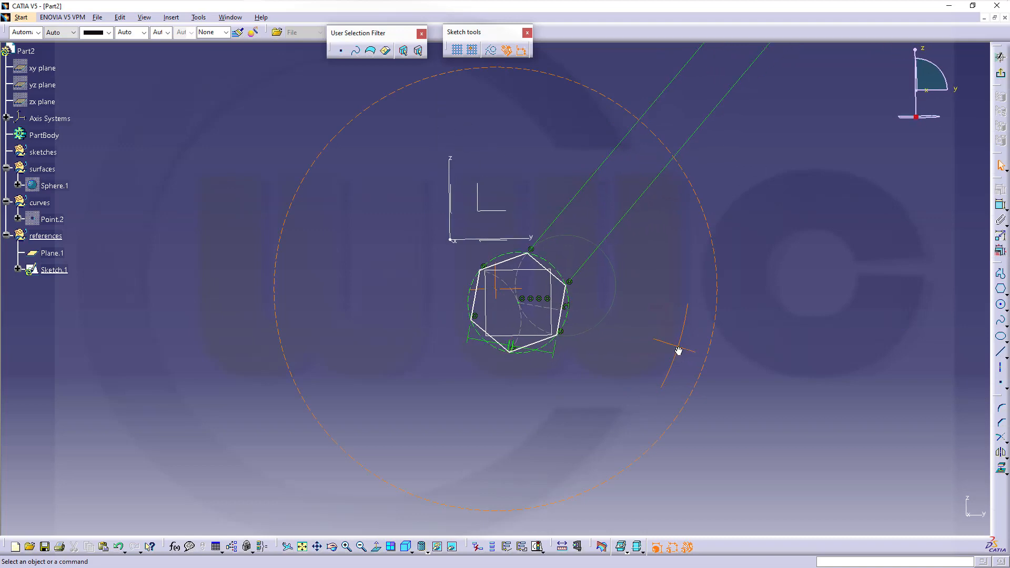
{"action": "left_click", "coordinate": [376, 547]}
{"action": "mouse_move", "coordinate": [756, 301]}
{"action": "middle_mouse_down"}
{"action": "mouse_move", "coordinate": [740, 325]}
{"action": "mouse_move", "coordinate": [736, 293]}
{"action": "middle_mouse_up"}
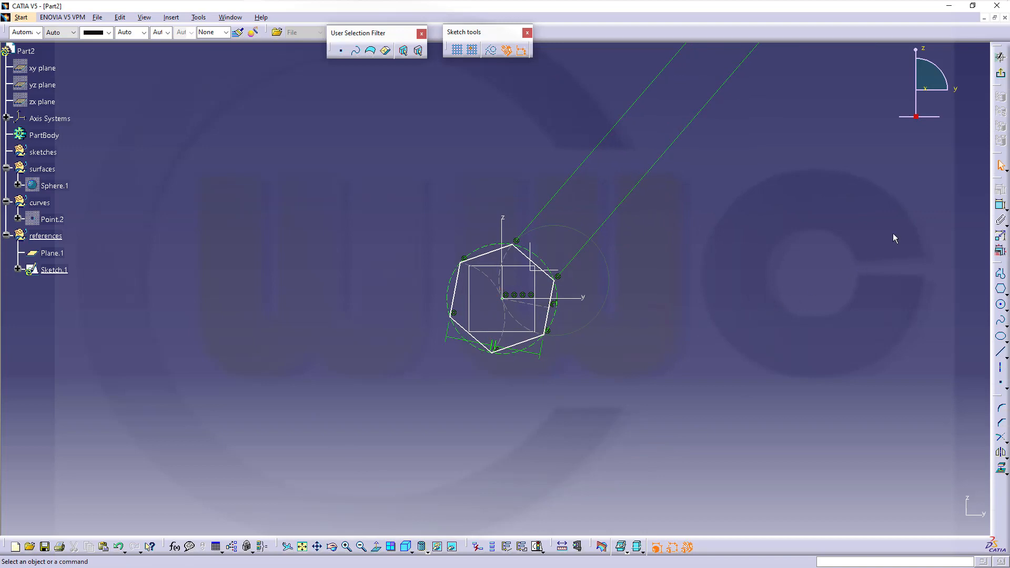
{"action": "left_click", "coordinate": [1002, 208]}
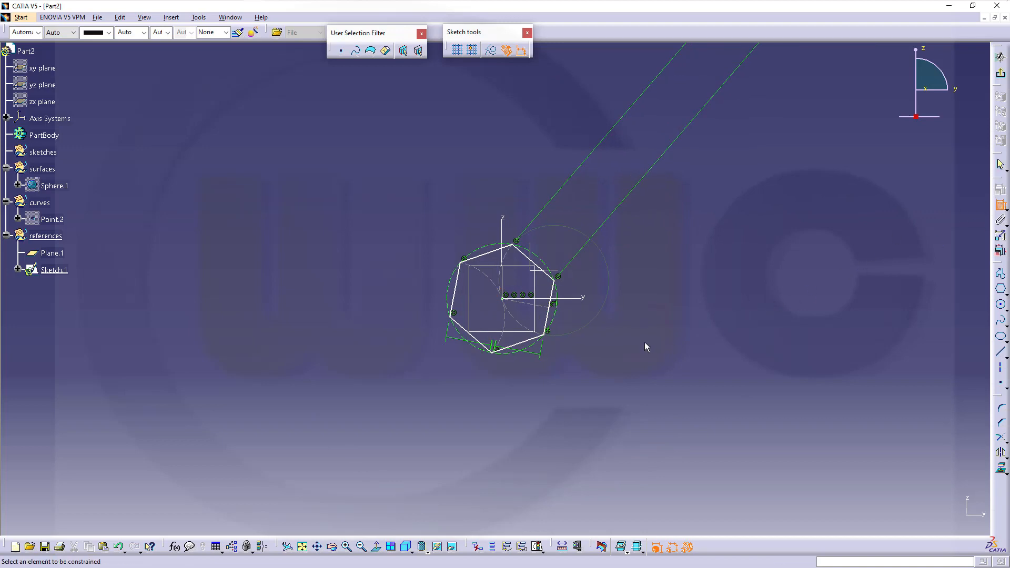
{"action": "left_click", "coordinate": [586, 311]}
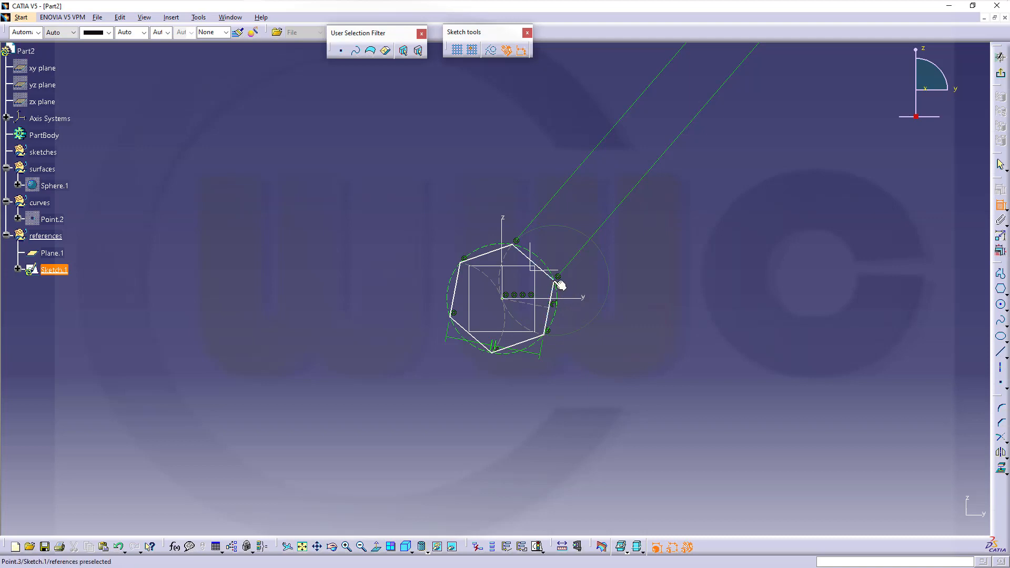
{"action": "left_click", "coordinate": [557, 282]}
{"action": "right_click", "coordinate": [651, 278]}
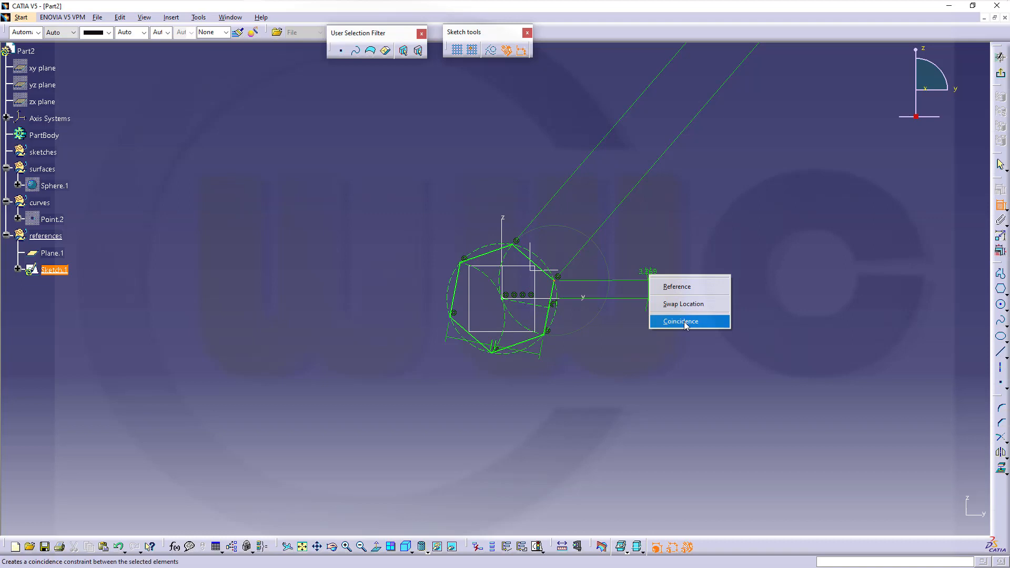
{"action": "left_click", "coordinate": [696, 320]}
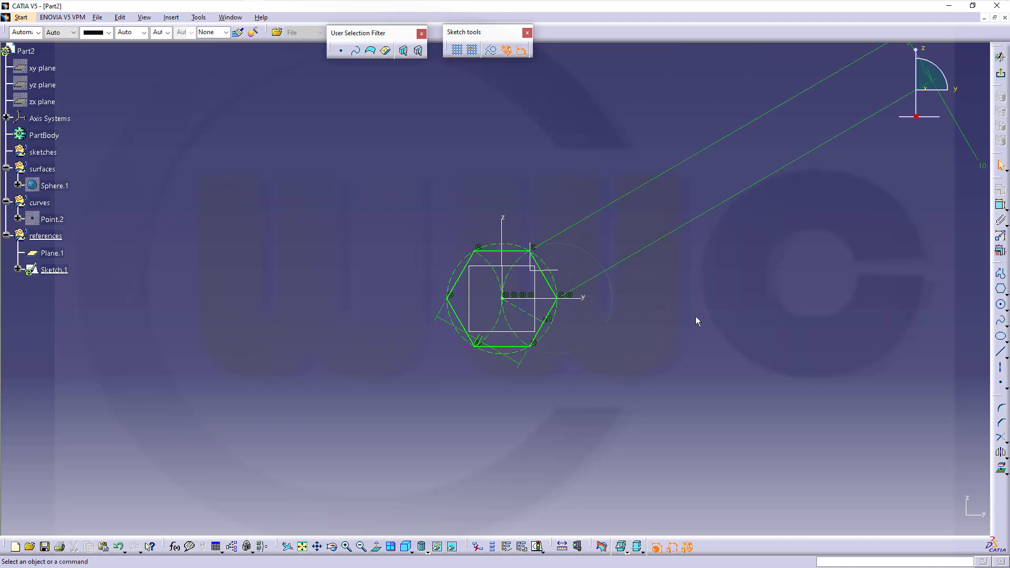
{"action": "left_click", "coordinate": [1001, 73]}
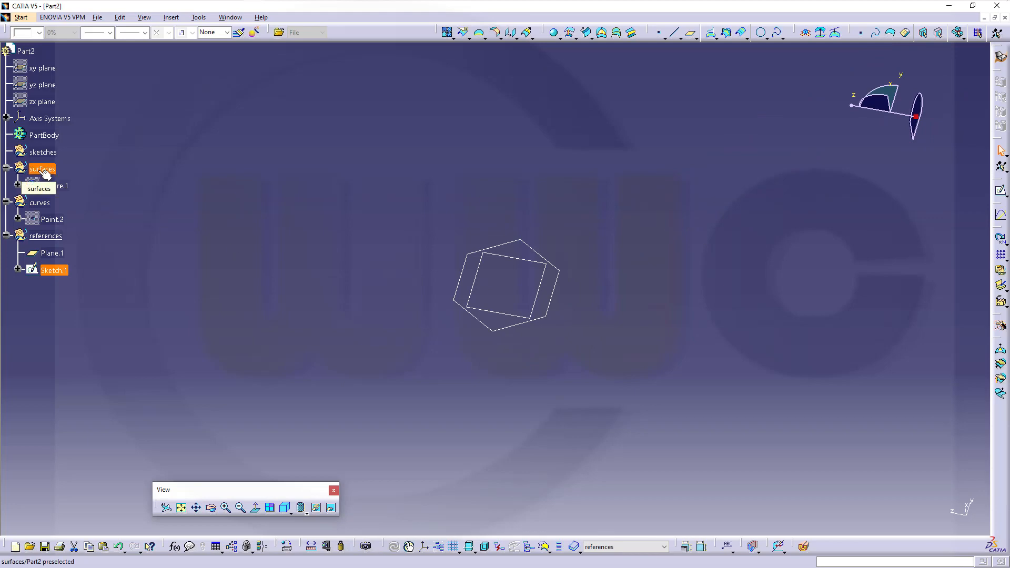
Show the spherical surface in the surfaces geometrical set beneath the hexagon sketch
{"action": "right_click", "coordinate": [40, 187]}
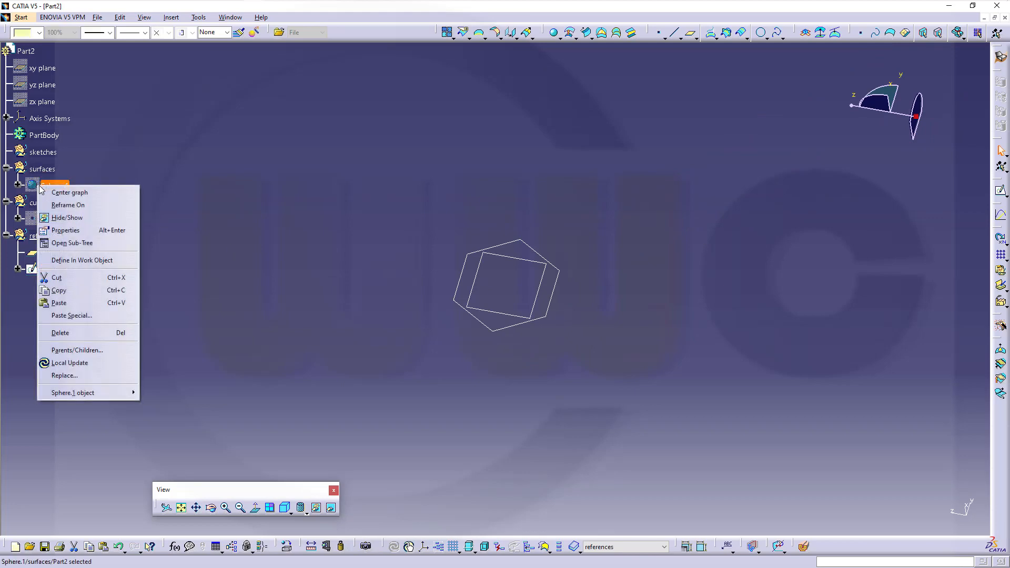
{"action": "left_click", "coordinate": [67, 218]}
{"action": "middle_click_drag", "start_coordinate": [329, 227], "coordinate": [333, 339]}
{"action": "mouse_move", "coordinate": [402, 334]}
{"action": "middle_mouse_down"}
{"action": "mouse_move", "coordinate": [406, 286]}
{"action": "mouse_move", "coordinate": [510, 345]}
{"action": "mouse_move", "coordinate": [484, 323]}
{"action": "mouse_move", "coordinate": [444, 176]}
{"action": "mouse_move", "coordinate": [480, 318]}
{"action": "mouse_move", "coordinate": [466, 256]}
{"action": "middle_mouse_up"}
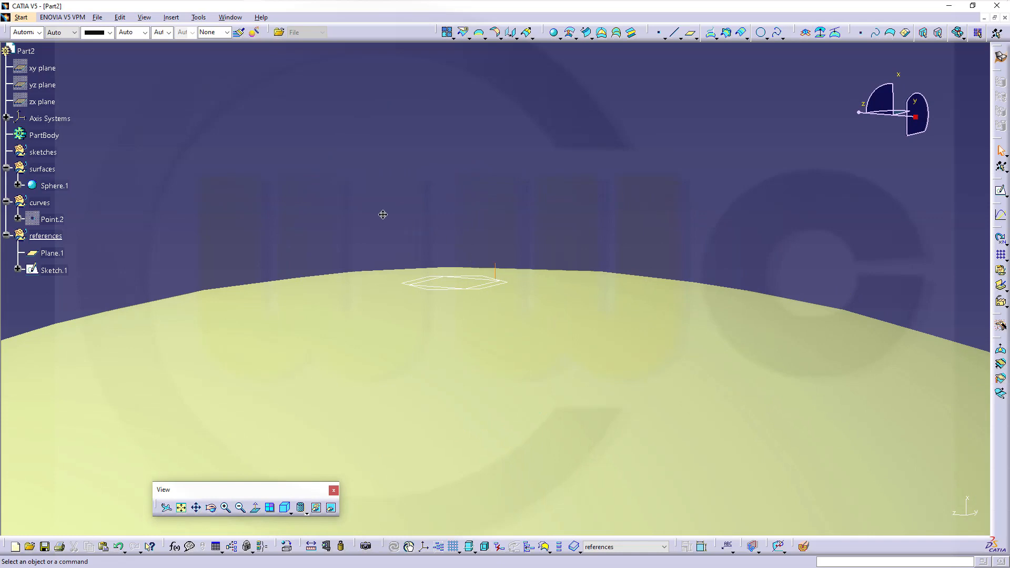
Move the hexagon sketch from the references geometrical set into the sketches geometrical set
{"action": "left_click", "coordinate": [53, 270]}
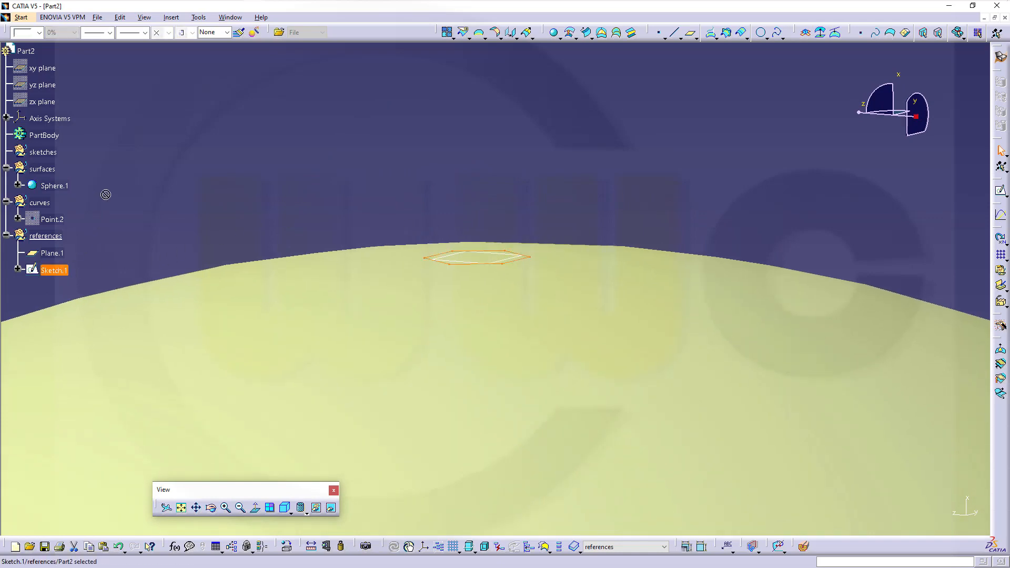
{"action": "mouse_move", "coordinate": [106, 195]}
{"action": "left_mouse_down"}
{"action": "mouse_move", "coordinate": [44, 136]}
{"action": "mouse_move", "coordinate": [43, 152]}
{"action": "left_mouse_up"}
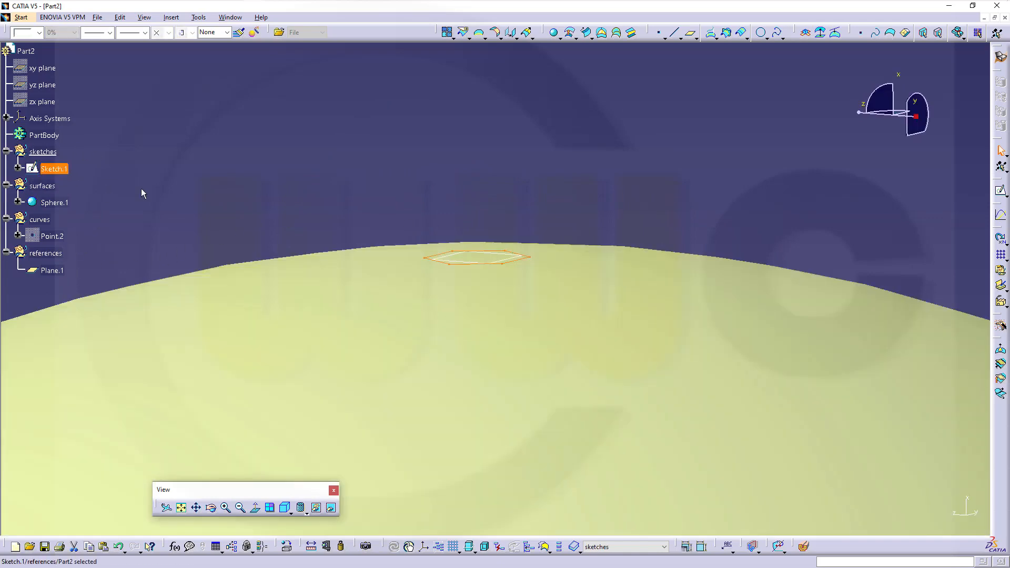
{"action": "left_click", "coordinate": [179, 195]}
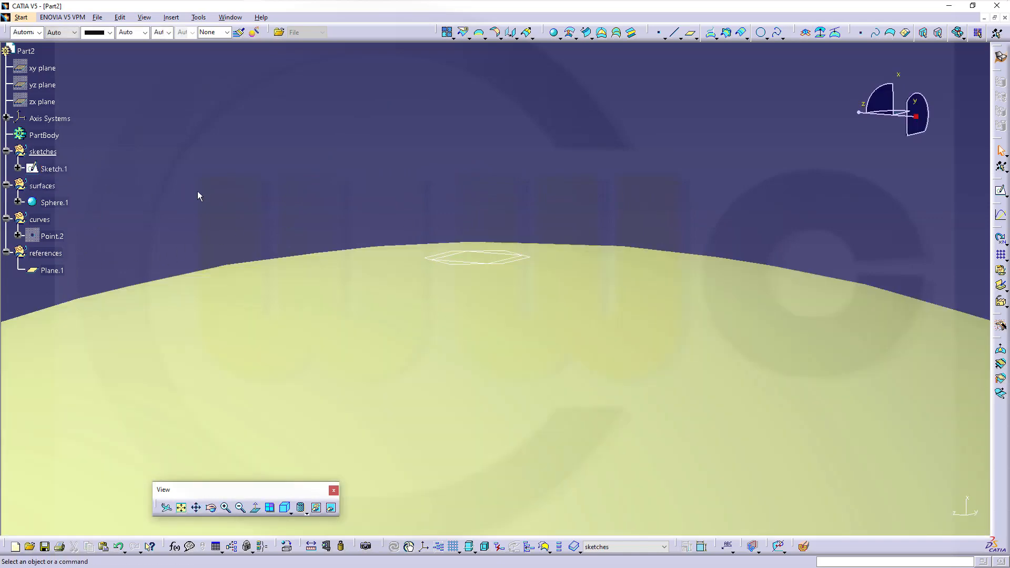
Set the curves geometrical set as the work object and project the hexagon sketch normal onto the spherical surface with nearest solution
{"action": "right_click", "coordinate": [40, 219]}
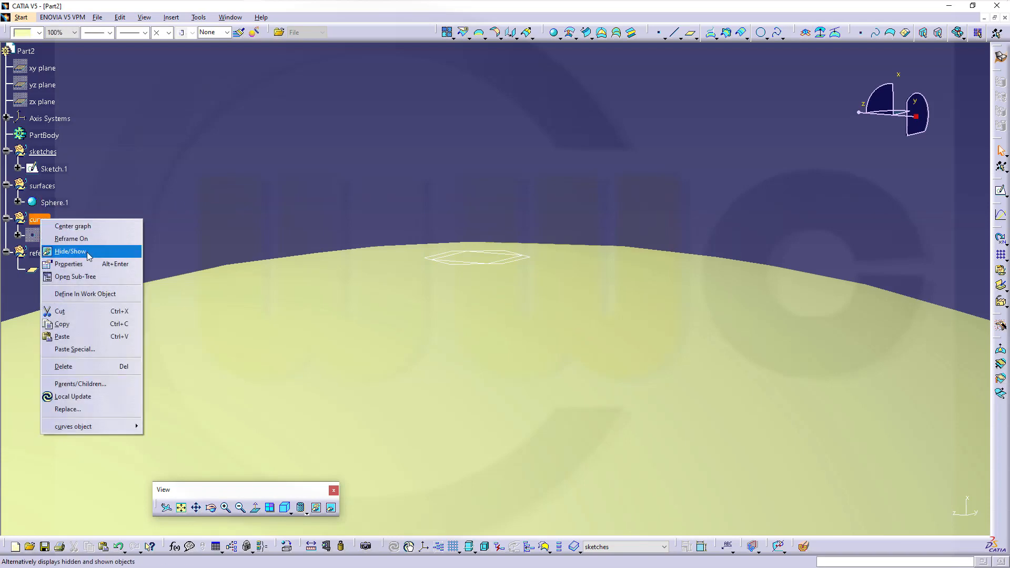
{"action": "left_click", "coordinate": [85, 294]}
{"action": "middle_click_drag", "start_coordinate": [501, 184], "coordinate": [559, 156]}
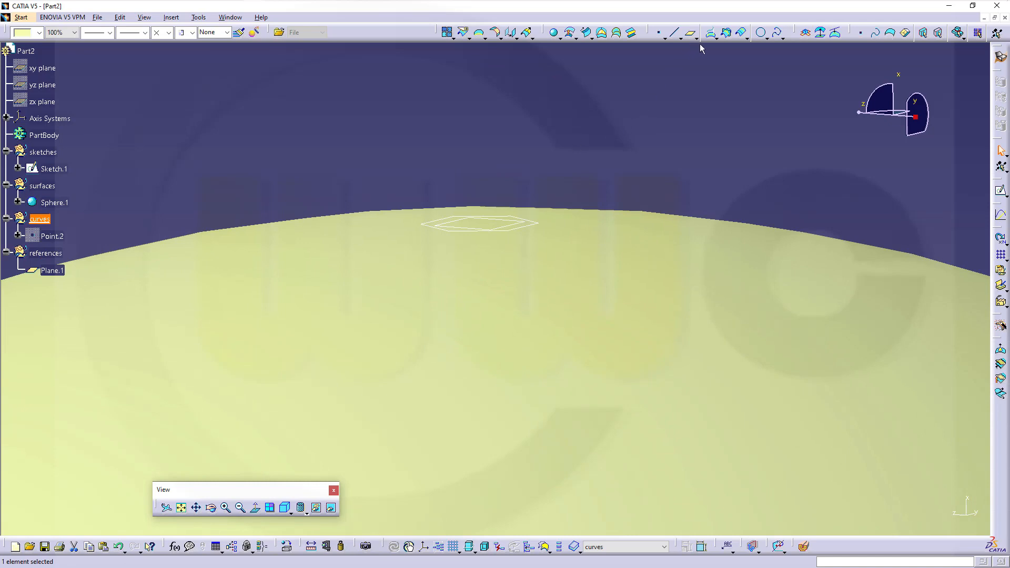
{"action": "left_click", "coordinate": [712, 34]}
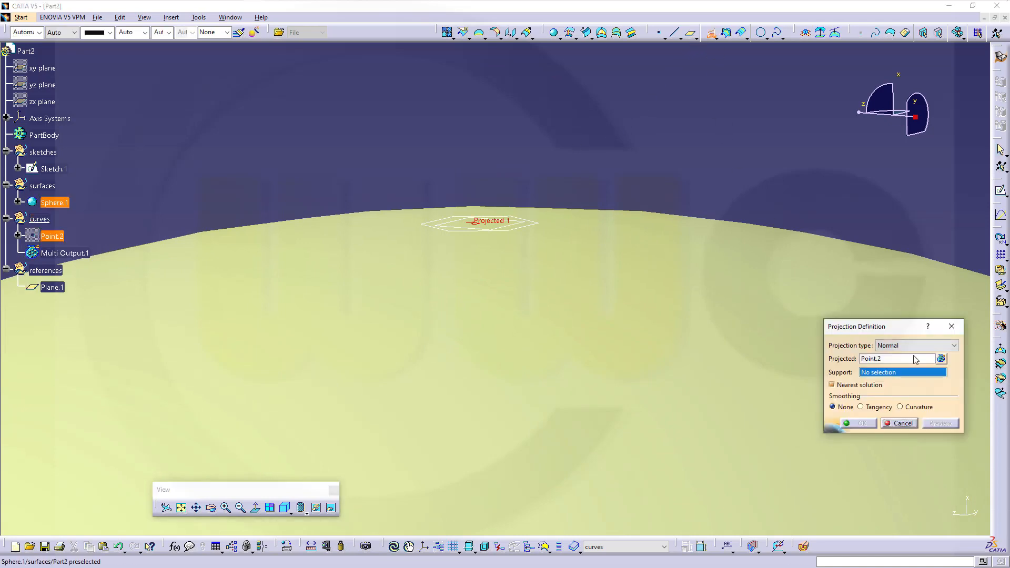
{"action": "left_click", "coordinate": [881, 362]}
{"action": "right_click", "coordinate": [880, 362]}
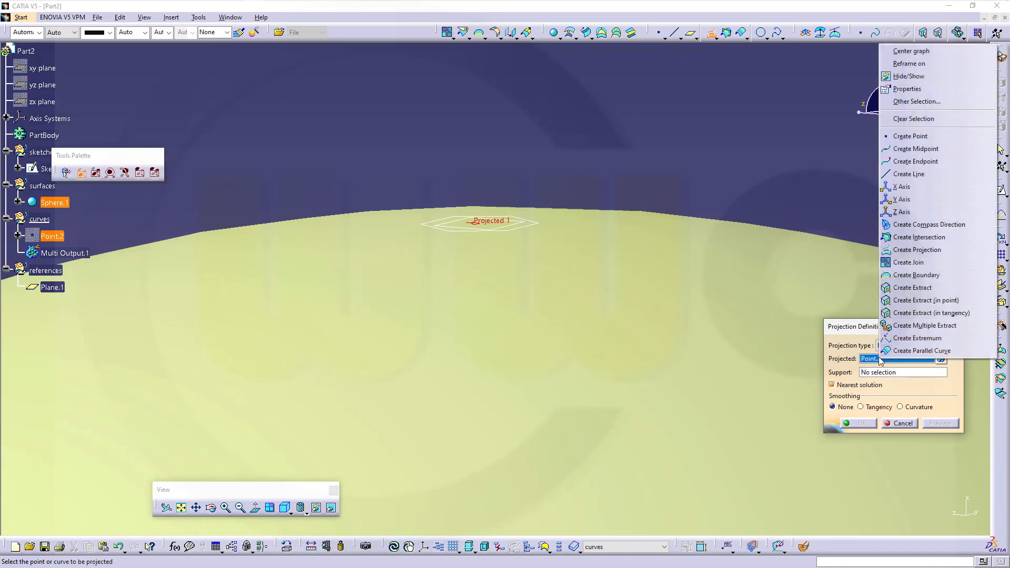
{"action": "left_click", "coordinate": [913, 119]}
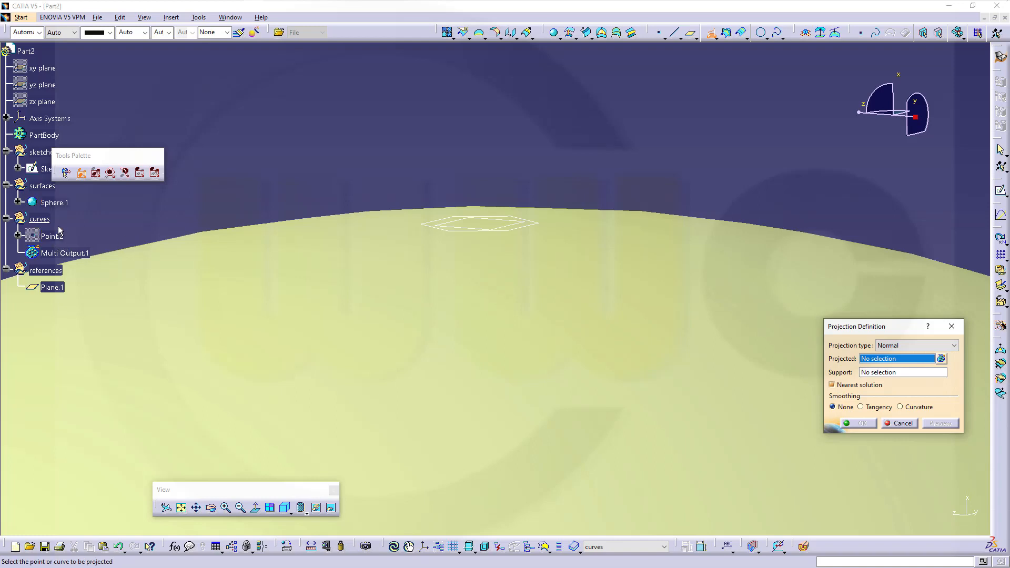
{"action": "left_click", "coordinate": [42, 168]}
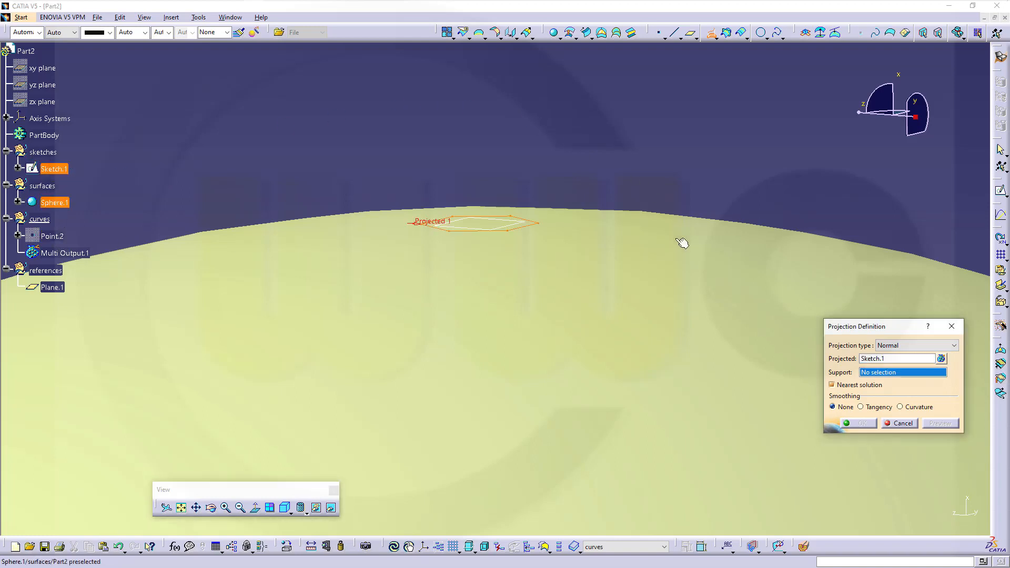
{"action": "left_click", "coordinate": [667, 287]}
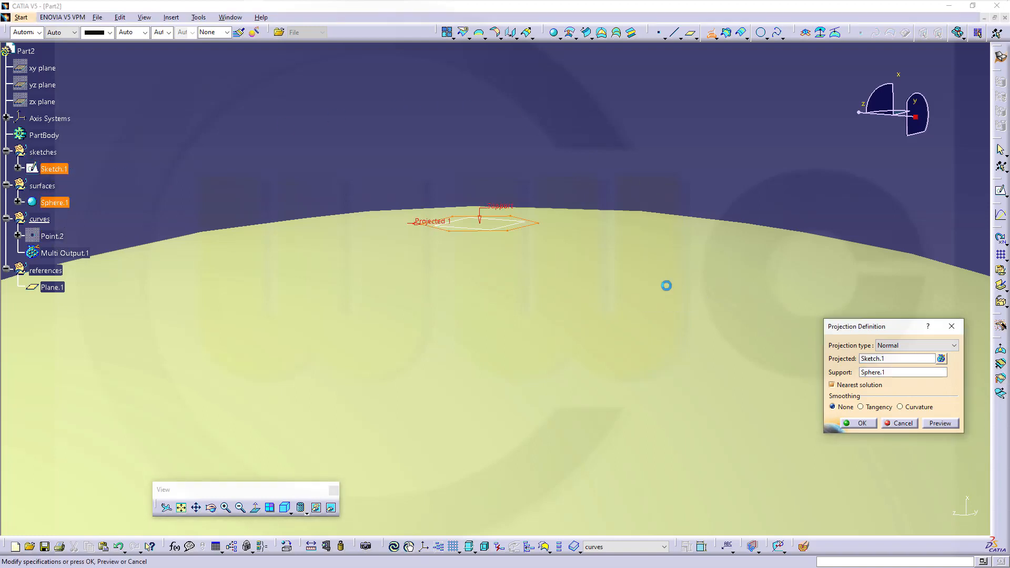
{"action": "left_click", "coordinate": [859, 424]}
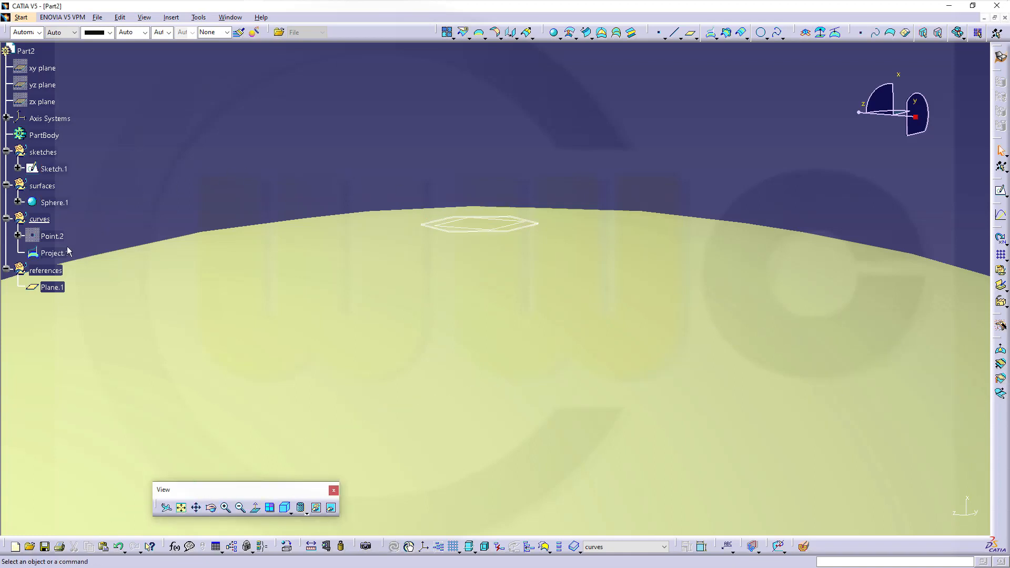
Hide the original hexagon sketch and the tangent reference plane
{"action": "mouse_move", "coordinate": [245, 132]}
{"action": "middle_mouse_down"}
{"action": "mouse_move", "coordinate": [261, 153]}
{"action": "mouse_move", "coordinate": [248, 169]}
{"action": "middle_mouse_up"}
{"action": "left_click", "coordinate": [65, 169]}
{"action": "right_click", "coordinate": [53, 169]}
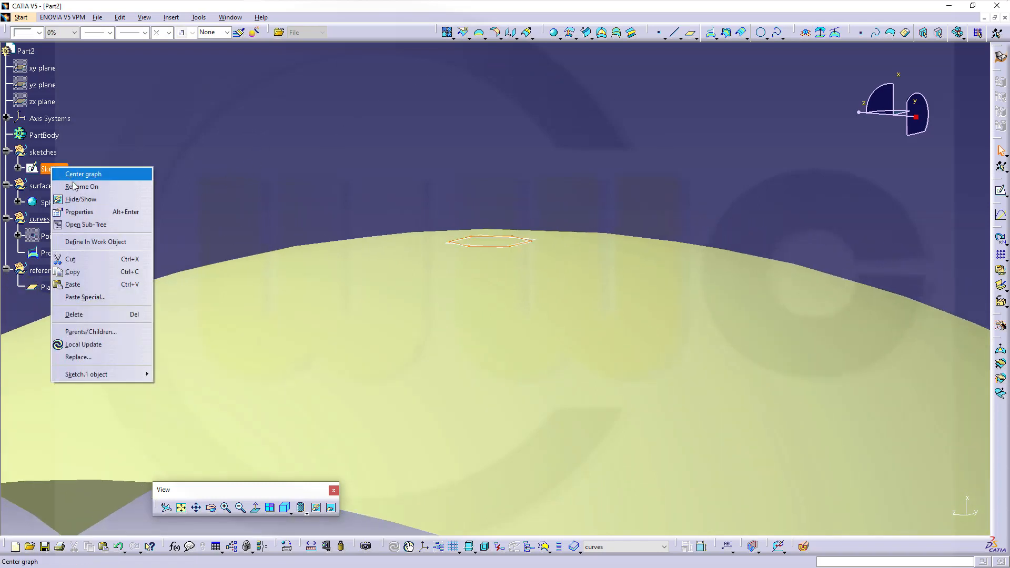
{"action": "left_click", "coordinate": [81, 199]}
{"action": "left_click", "coordinate": [53, 202]}
{"action": "mouse_move", "coordinate": [419, 260]}
{"action": "middle_mouse_down"}
{"action": "mouse_move", "coordinate": [442, 269]}
{"action": "mouse_move", "coordinate": [156, 301]}
{"action": "middle_mouse_up"}
{"action": "right_click", "coordinate": [53, 287]}
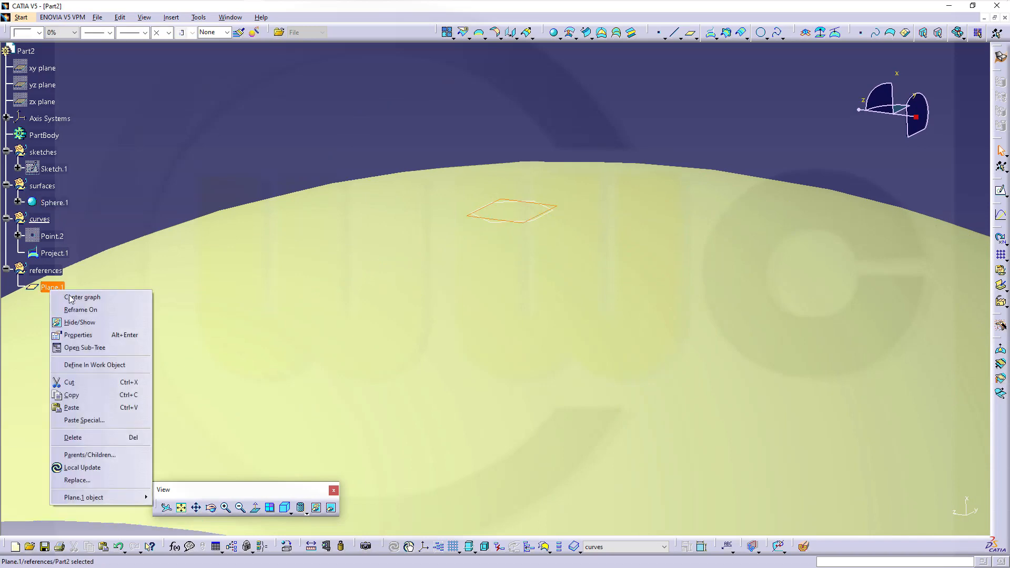
{"action": "left_click", "coordinate": [79, 322]}
Split the spherical surface with the projected hexagon curve, keeping only the hexagonal patch inside it
{"action": "middle_click_drag", "start_coordinate": [529, 298], "coordinate": [546, 403]}
{"action": "middle_click_drag", "start_coordinate": [460, 250], "coordinate": [456, 275]}
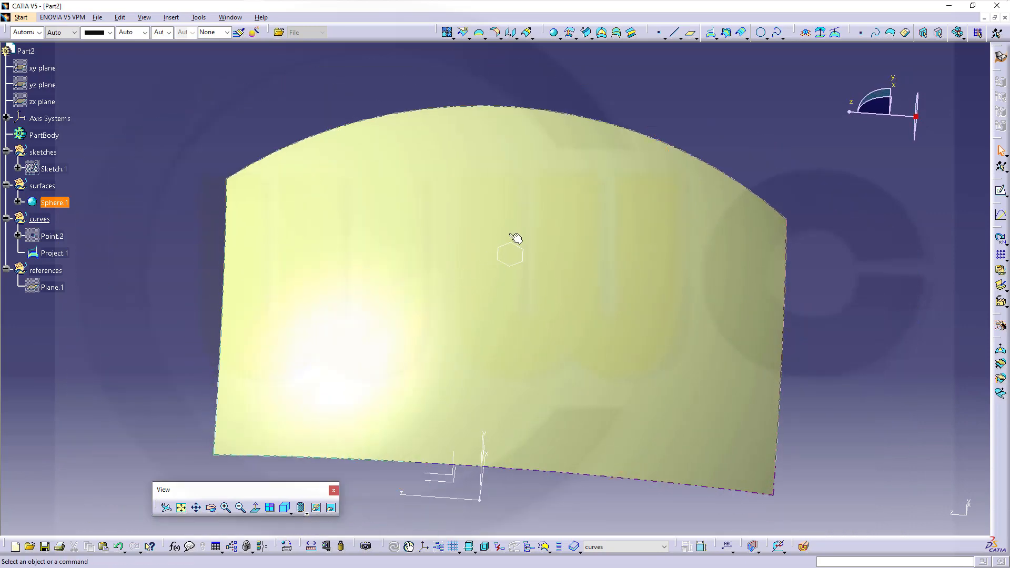
{"action": "left_click", "coordinate": [465, 34]}
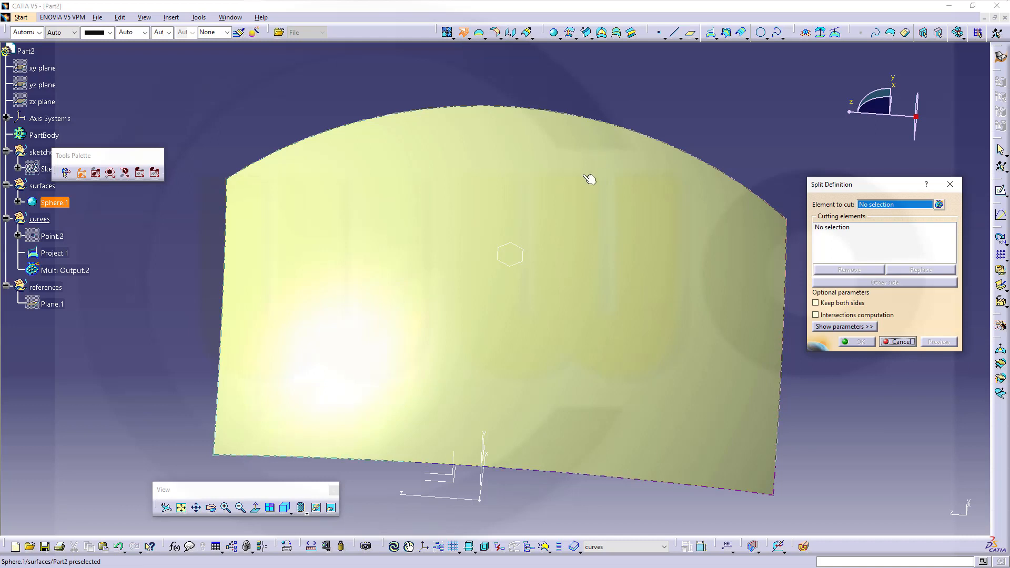
{"action": "left_click", "coordinate": [579, 193]}
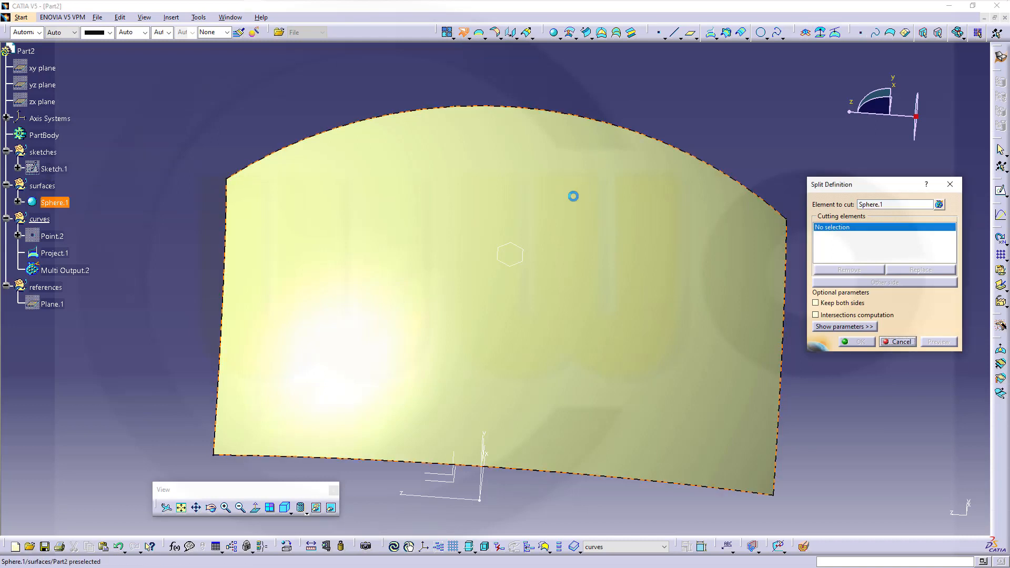
{"action": "left_click", "coordinate": [523, 258]}
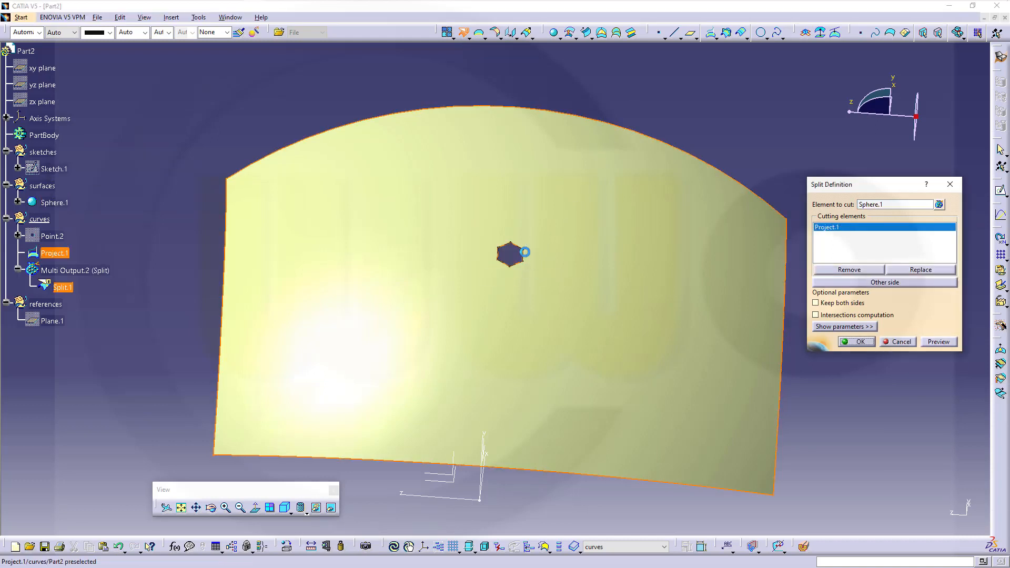
{"action": "left_click", "coordinate": [878, 283]}
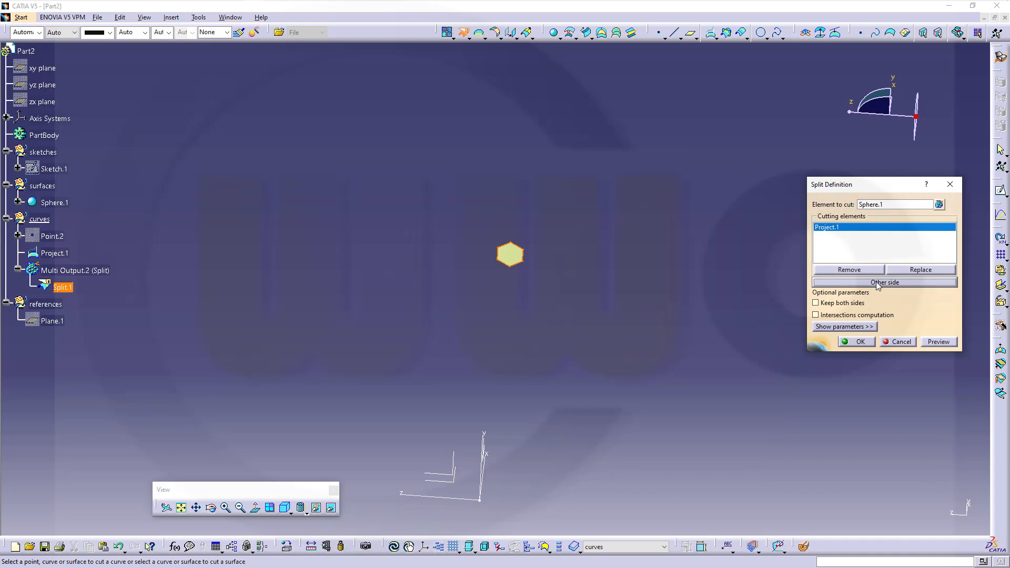
{"action": "left_click", "coordinate": [861, 342]}
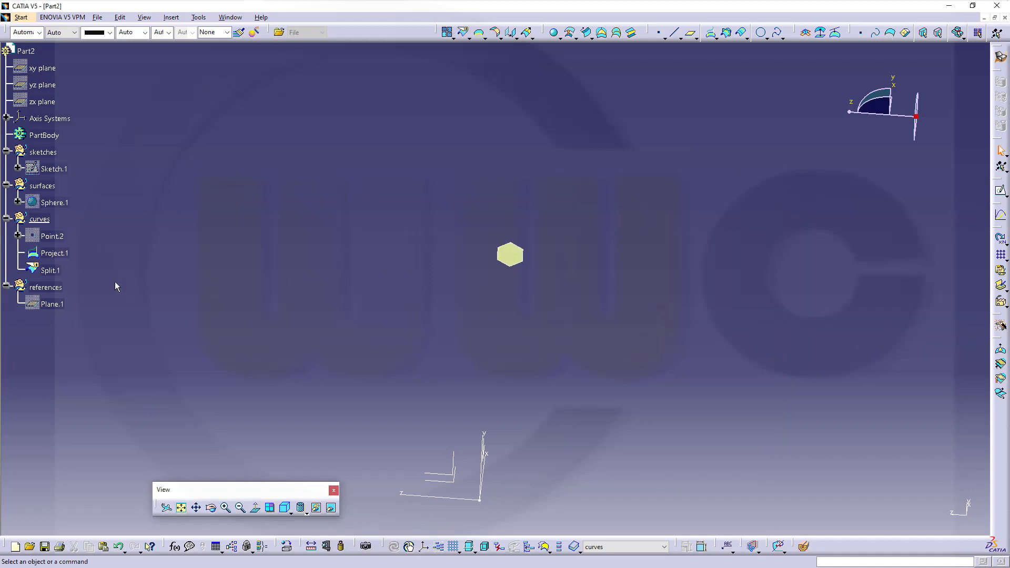
Move the hexagonal split surface from the curves geometrical set into the surfaces geometrical set
{"action": "left_click", "coordinate": [50, 271]}
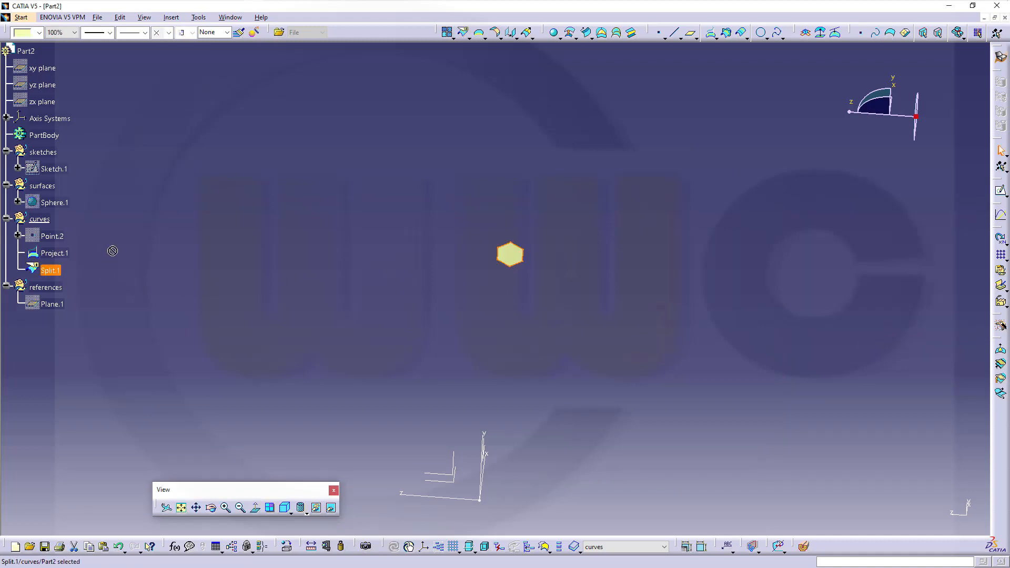
{"action": "left_click_drag", "start_coordinate": [56, 185], "coordinate": [52, 189]}
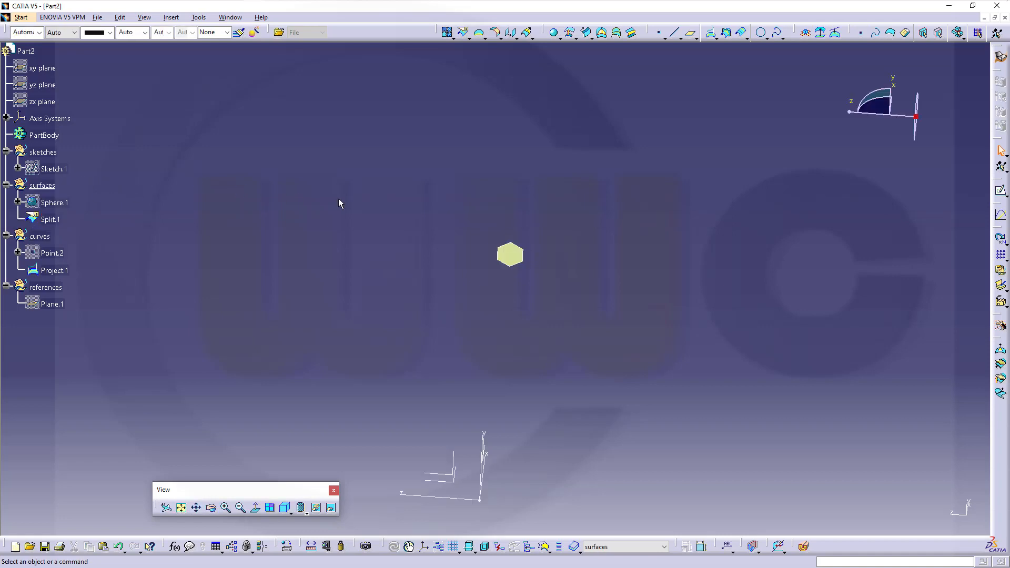
{"action": "middle_click_drag", "start_coordinate": [482, 284], "coordinate": [548, 262]}
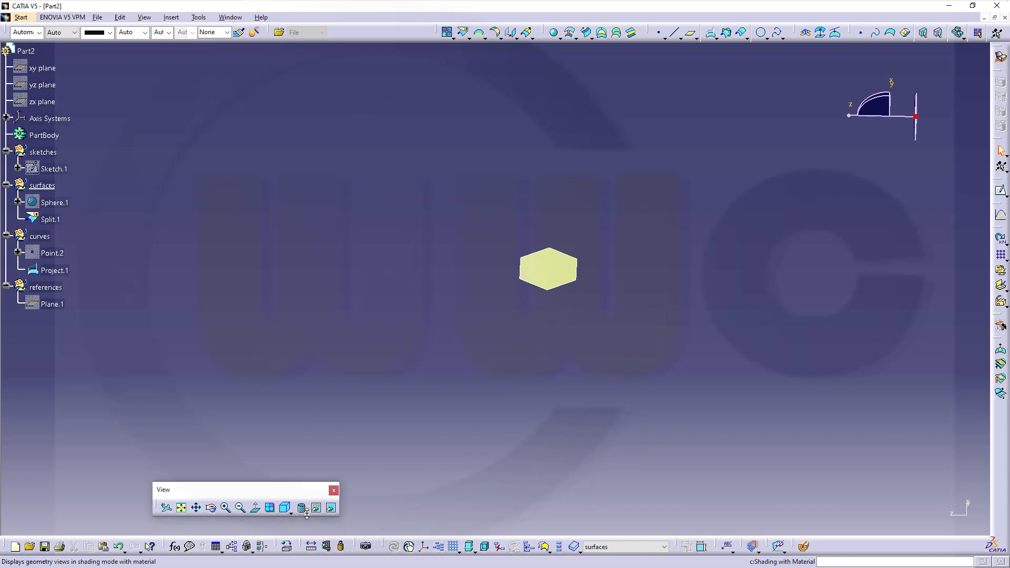
Change the view's render style to shading with edges displayed
{"action": "left_click", "coordinate": [306, 511]}
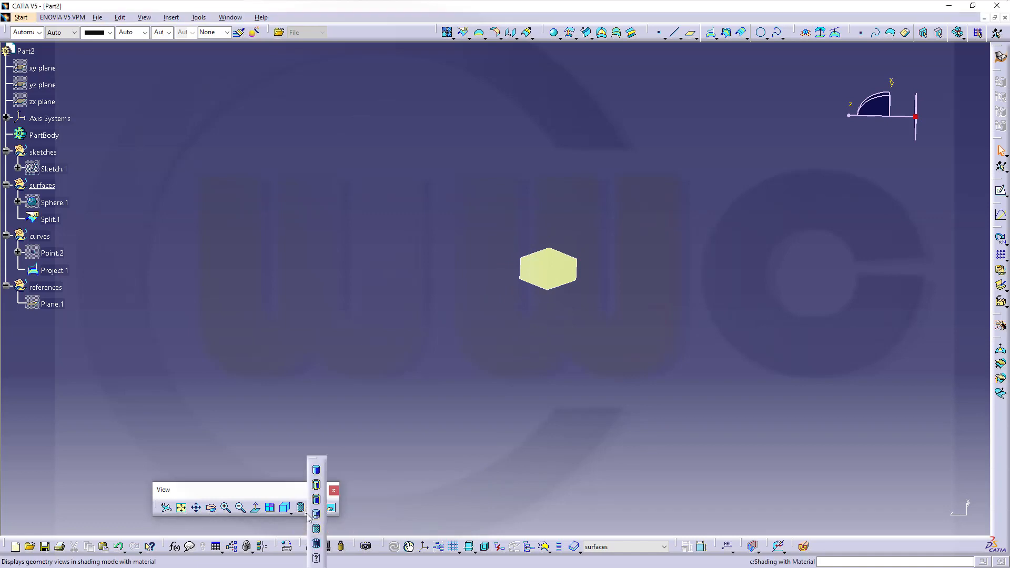
{"action": "left_click", "coordinate": [321, 491]}
{"action": "middle_click_drag", "start_coordinate": [485, 287], "coordinate": [599, 313]}
{"action": "middle_click_drag", "start_coordinate": [758, 376], "coordinate": [588, 418]}
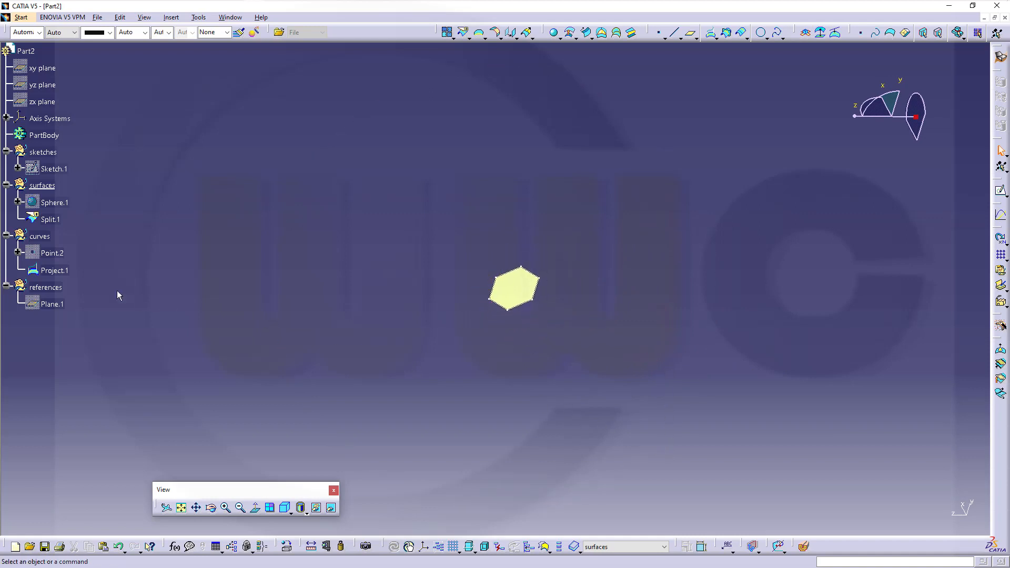
Show the spherical surface again and colour it blue to set it apart from the hexagonal patch
{"action": "left_click", "coordinate": [52, 203]}
{"action": "right_click", "coordinate": [52, 201]}
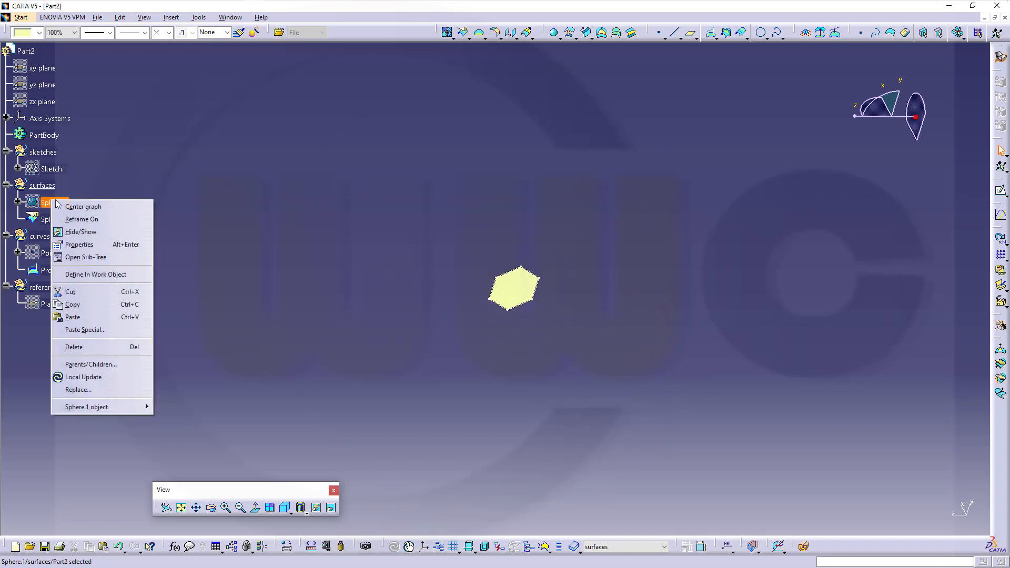
{"action": "left_click", "coordinate": [80, 233]}
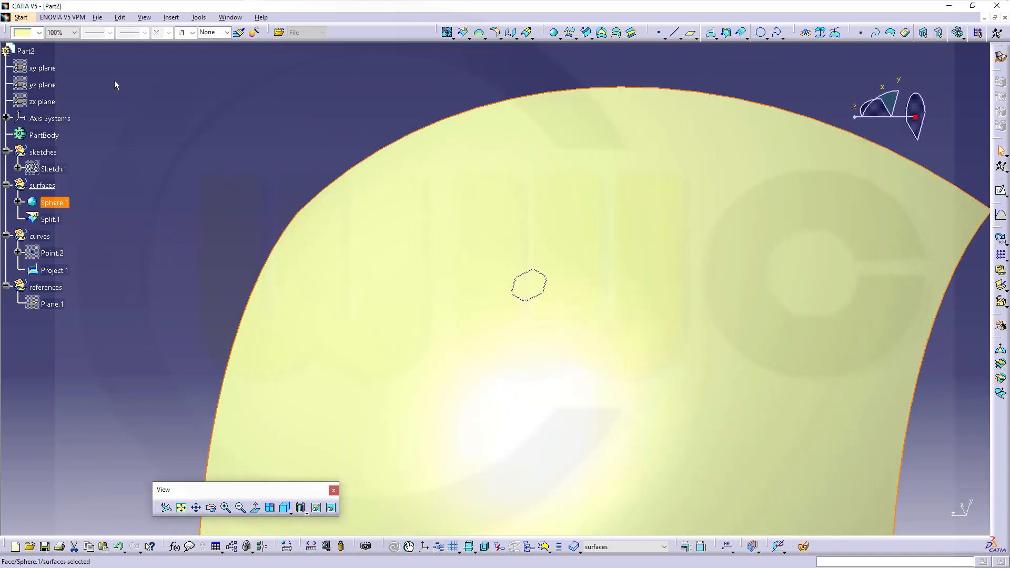
{"action": "left_click", "coordinate": [39, 32]}
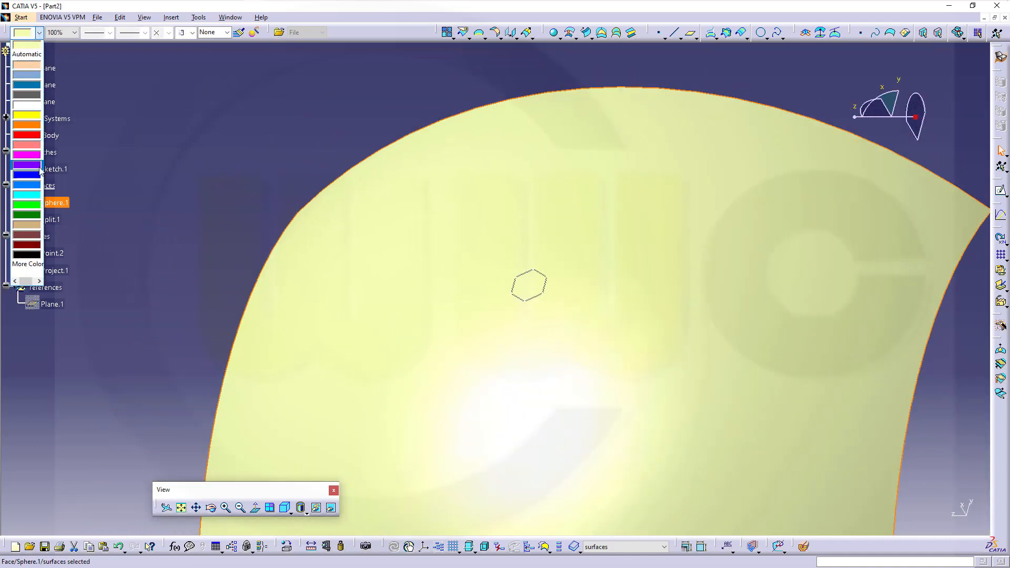
{"action": "left_click", "coordinate": [27, 185]}
{"action": "middle_click_drag", "start_coordinate": [390, 251], "coordinate": [551, 318]}
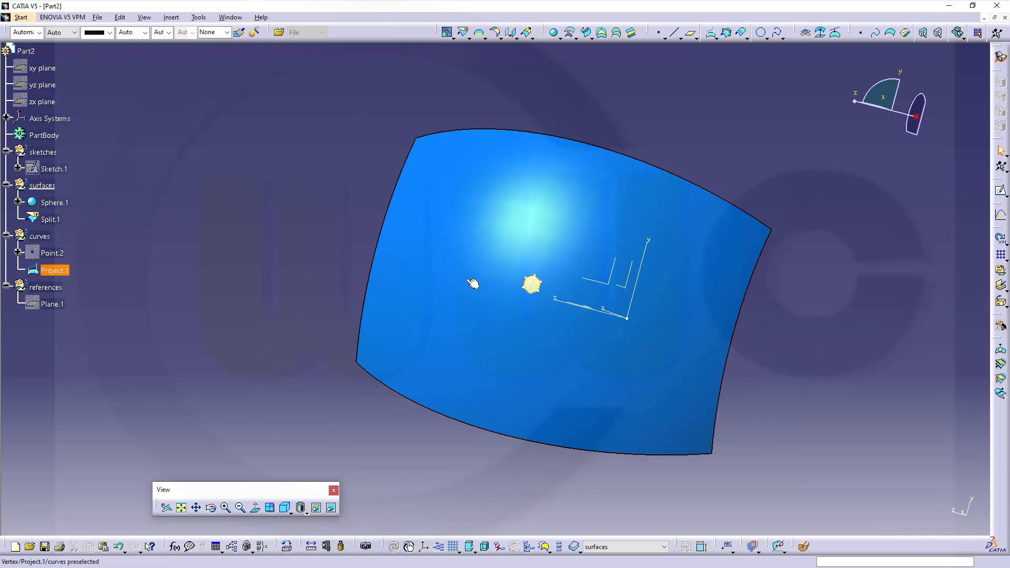
Start a circular pattern of the hexagonal patch, using the absolute axis system's Y axis as the reference direction
{"action": "middle_click_drag", "start_coordinate": [544, 346], "coordinate": [455, 261], "text": "ctrl"}
{"action": "middle_click_drag", "start_coordinate": [633, 192], "coordinate": [505, 237]}
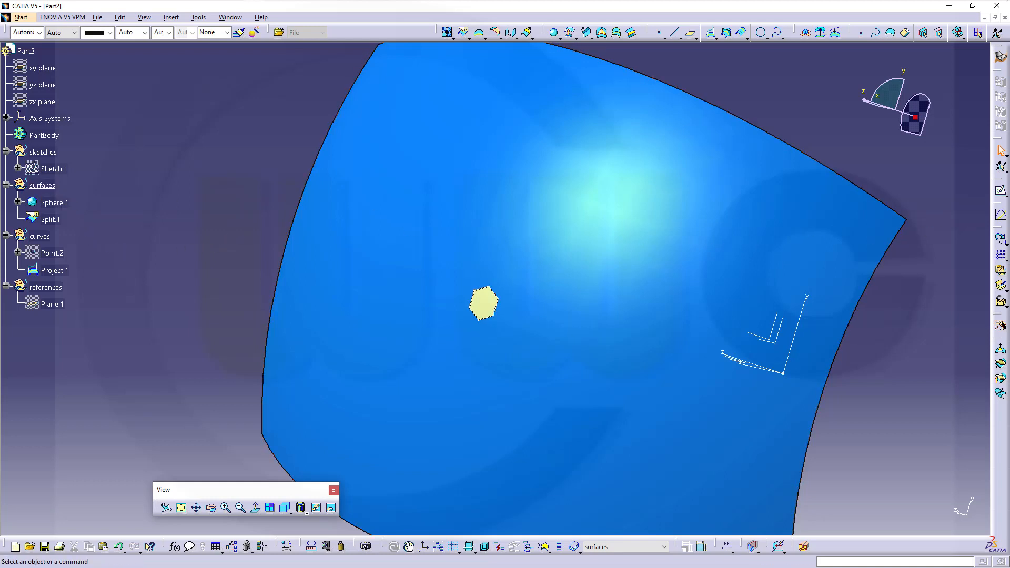
{"action": "left_click", "coordinate": [1005, 259]}
{"action": "left_click", "coordinate": [987, 272]}
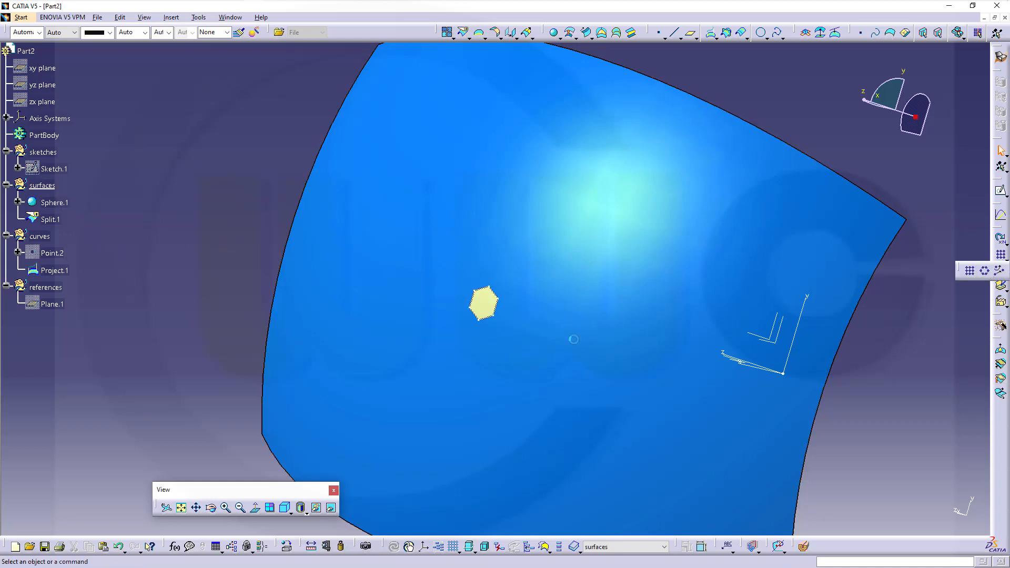
{"action": "left_click", "coordinate": [487, 308]}
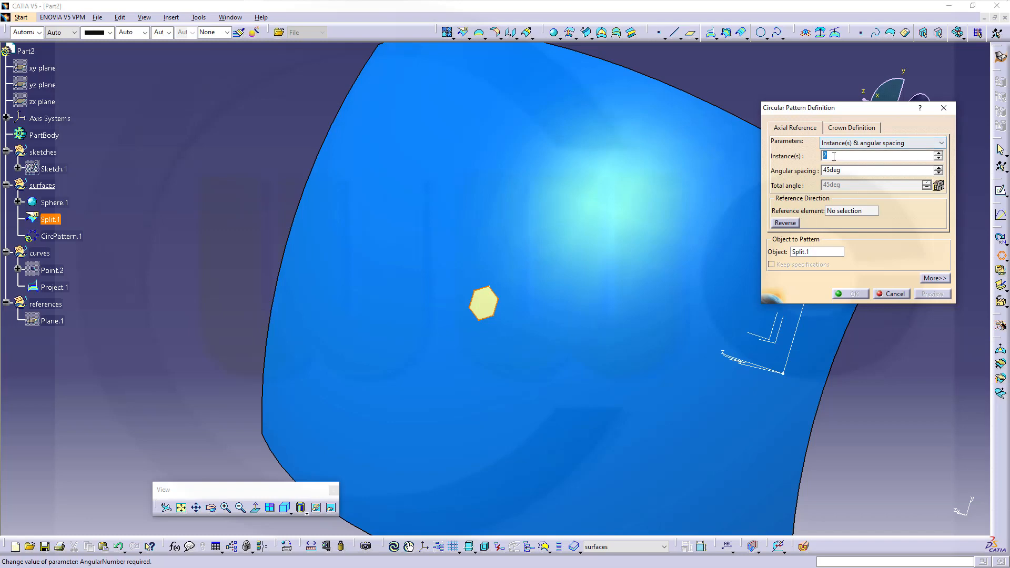
{"action": "left_click", "coordinate": [851, 210]}
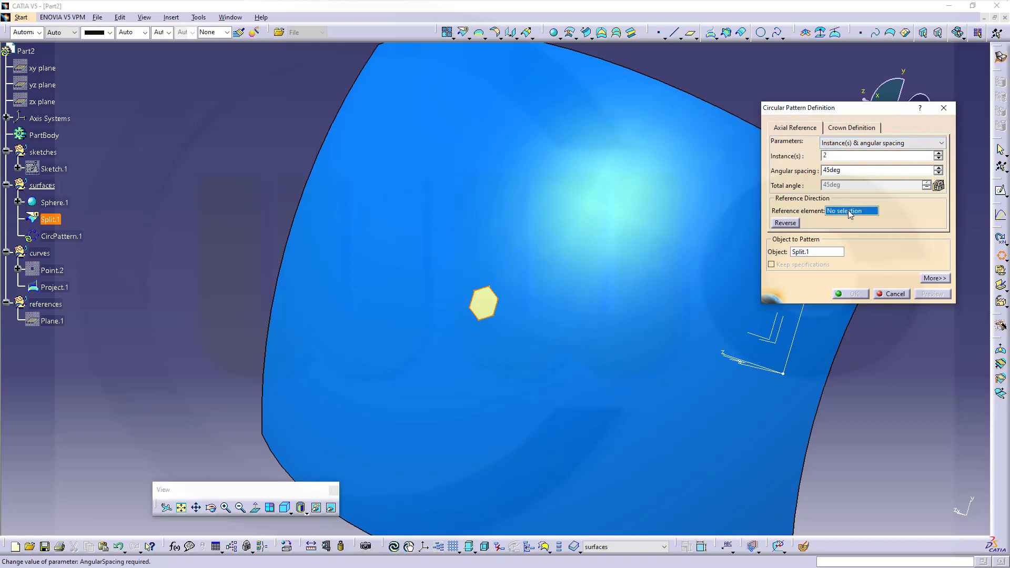
{"action": "left_click", "coordinate": [795, 334]}
{"action": "middle_click_drag", "start_coordinate": [657, 265], "coordinate": [515, 292]}
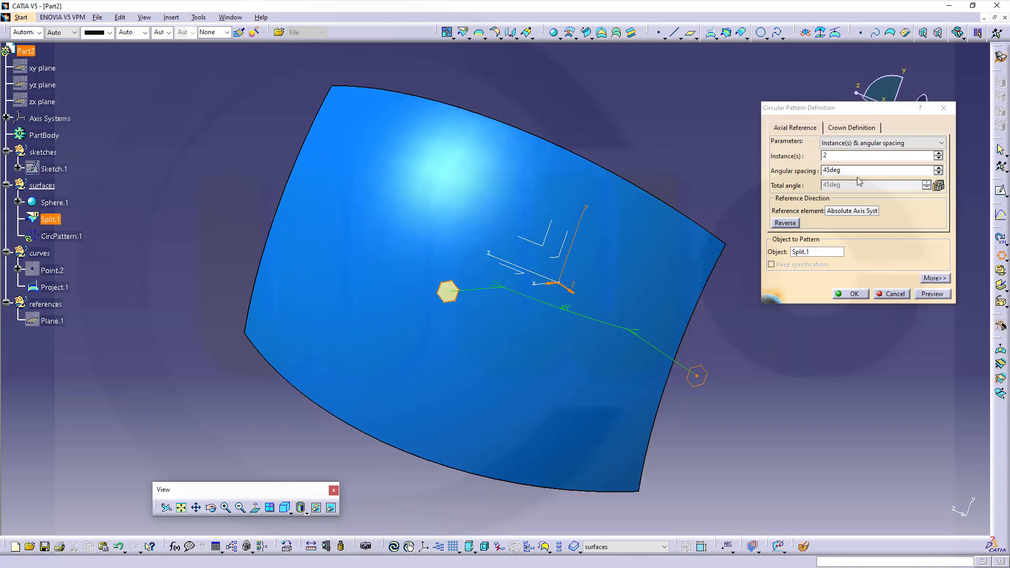
Set the circular pattern to 21 instances with 4° angular spacing, placing the original patch at row 11 in the angular direction
{"action": "double_click", "coordinate": [860, 156]}
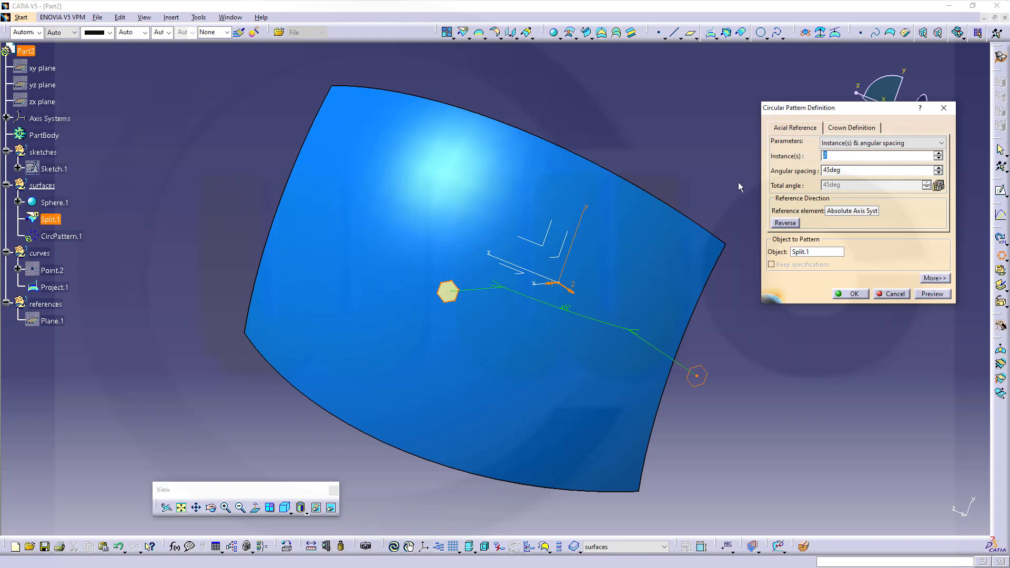
{"action": "type", "text": "21"}
{"action": "left_click", "coordinate": [935, 279]}
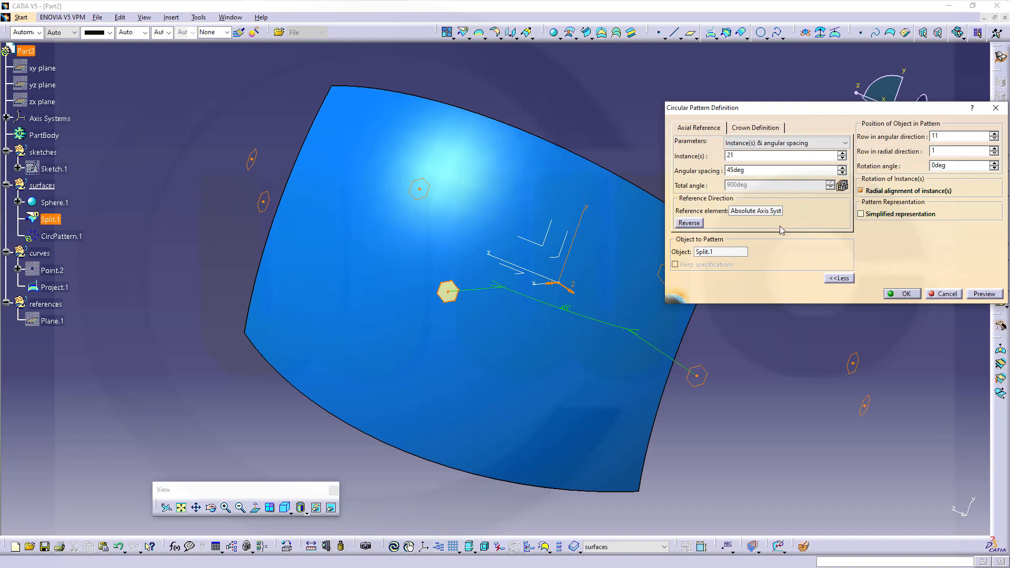
{"action": "double_click", "coordinate": [731, 170]}
{"action": "key", "text": "Return"}
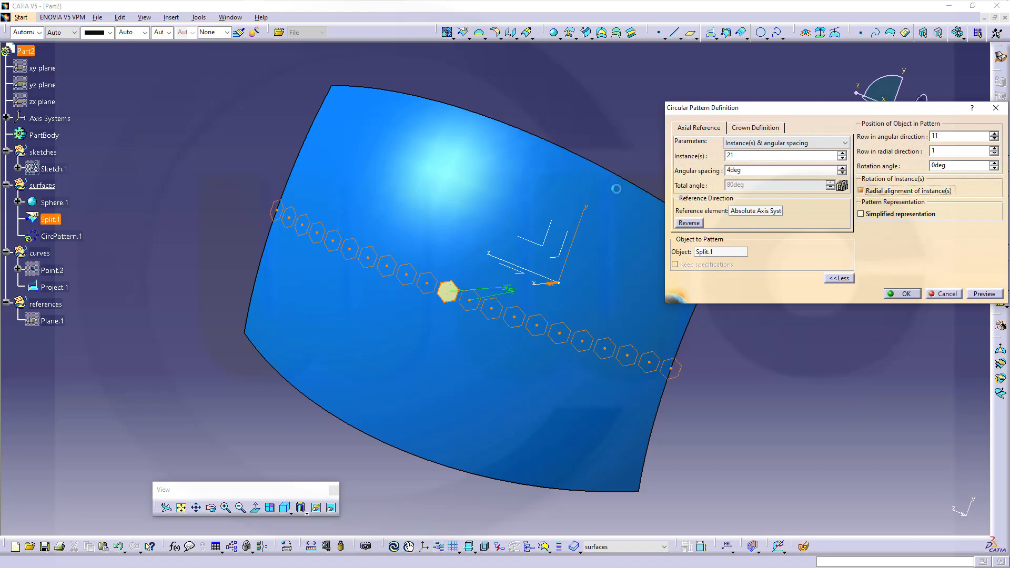
Reduce the pattern's angular spacing so only narrow gaps remain between neighbouring hexagons, and create the circular pattern
{"action": "mouse_move", "coordinate": [471, 334]}
{"action": "middle_mouse_down"}
{"action": "mouse_move", "coordinate": [464, 342]}
{"action": "mouse_move", "coordinate": [418, 273]}
{"action": "mouse_move", "coordinate": [409, 236]}
{"action": "mouse_move", "coordinate": [368, 243]}
{"action": "mouse_move", "coordinate": [376, 270]}
{"action": "mouse_move", "coordinate": [420, 262]}
{"action": "mouse_move", "coordinate": [457, 231]}
{"action": "mouse_move", "coordinate": [402, 333]}
{"action": "mouse_move", "coordinate": [428, 356]}
{"action": "mouse_move", "coordinate": [464, 352]}
{"action": "mouse_move", "coordinate": [474, 322]}
{"action": "mouse_move", "coordinate": [453, 337]}
{"action": "middle_mouse_up"}
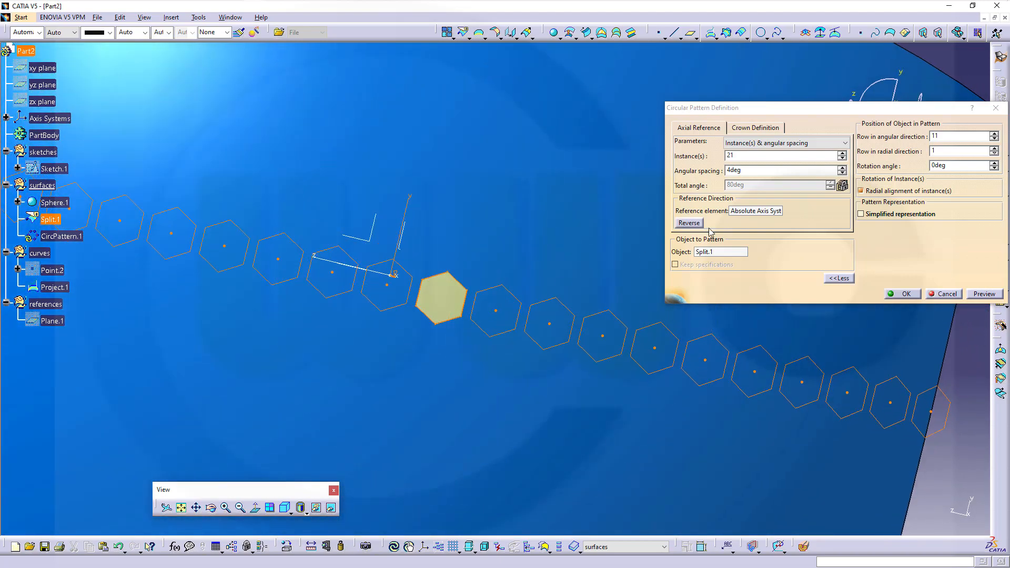
{"action": "left_click_drag", "start_coordinate": [777, 167], "coordinate": [688, 169]}
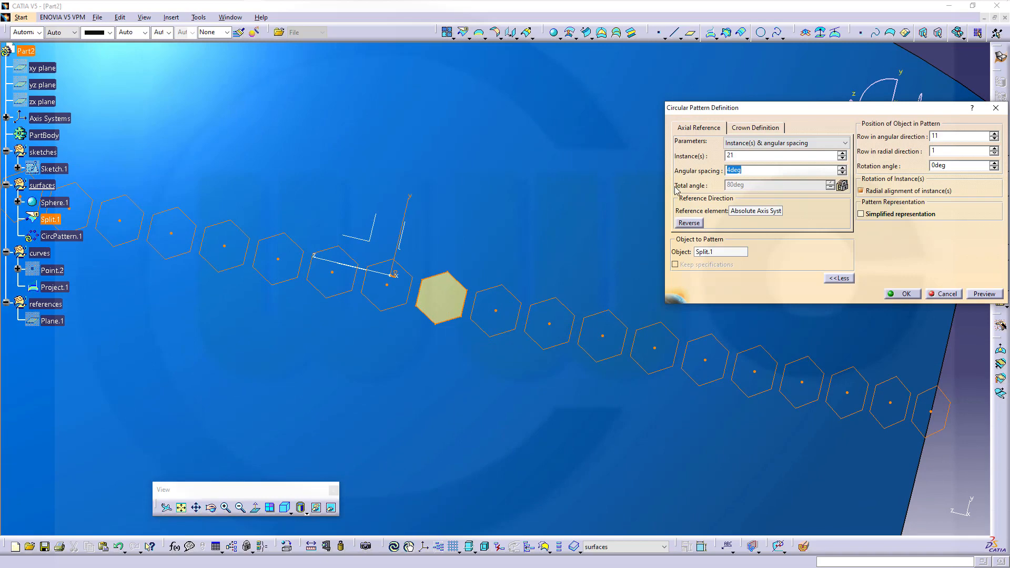
{"action": "key", "text": "Return"}
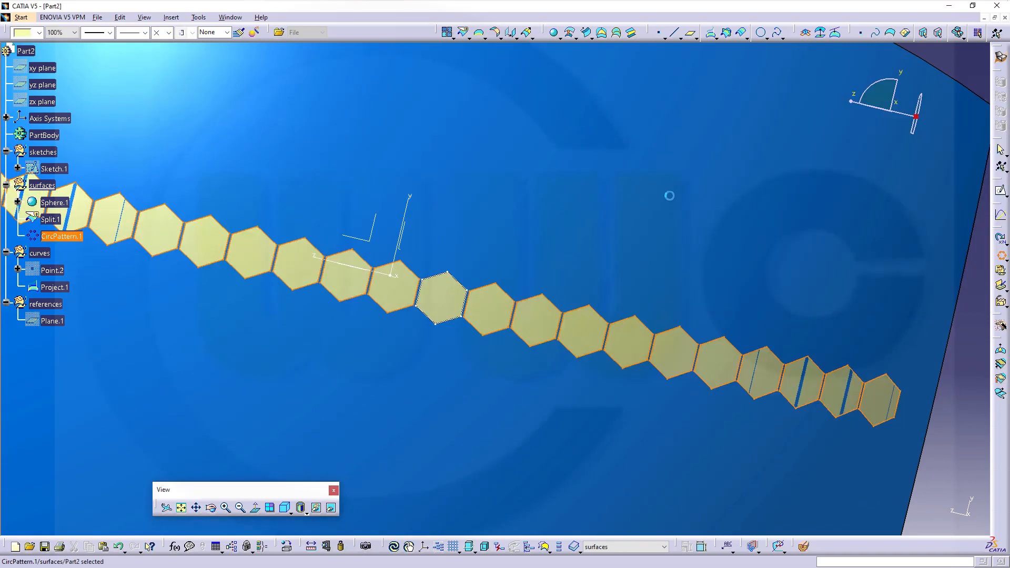
{"action": "mouse_move", "coordinate": [463, 354]}
{"action": "middle_mouse_down"}
{"action": "mouse_move", "coordinate": [467, 237]}
{"action": "mouse_move", "coordinate": [467, 363]}
{"action": "mouse_move", "coordinate": [469, 341]}
{"action": "middle_mouse_up"}
{"action": "middle_click_drag", "start_coordinate": [467, 275], "coordinate": [414, 295]}
{"action": "left_click", "coordinate": [160, 251]}
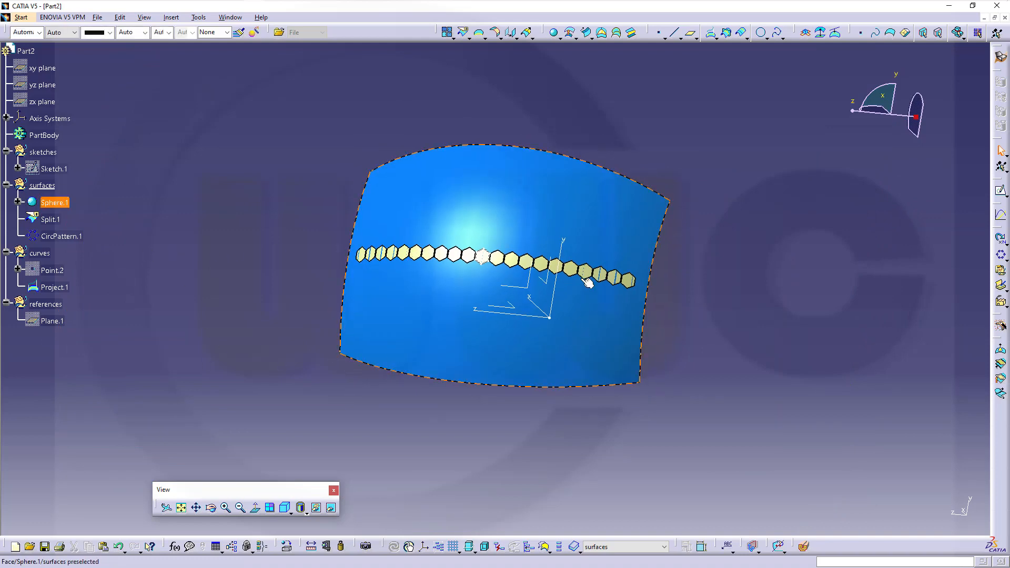
{"action": "middle_click_drag", "start_coordinate": [586, 279], "coordinate": [480, 215]}
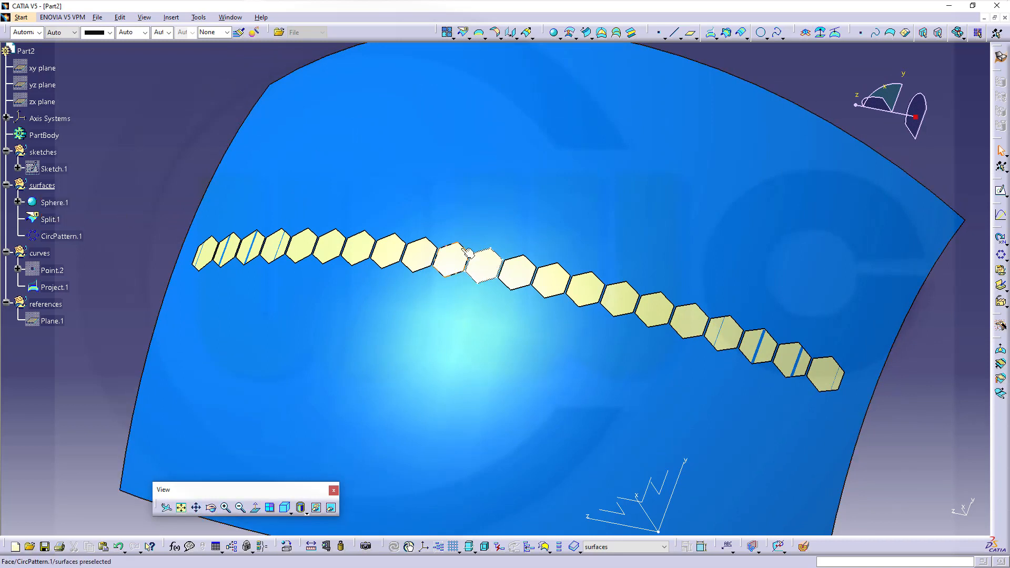
{"action": "middle_click_drag", "start_coordinate": [483, 237], "coordinate": [503, 273]}
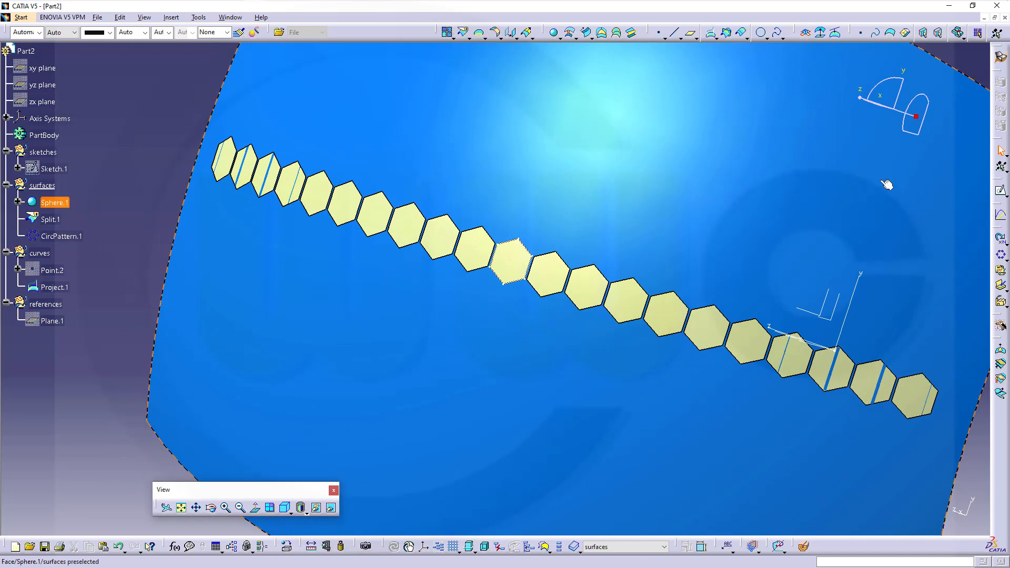
{"action": "left_click", "coordinate": [173, 19]}
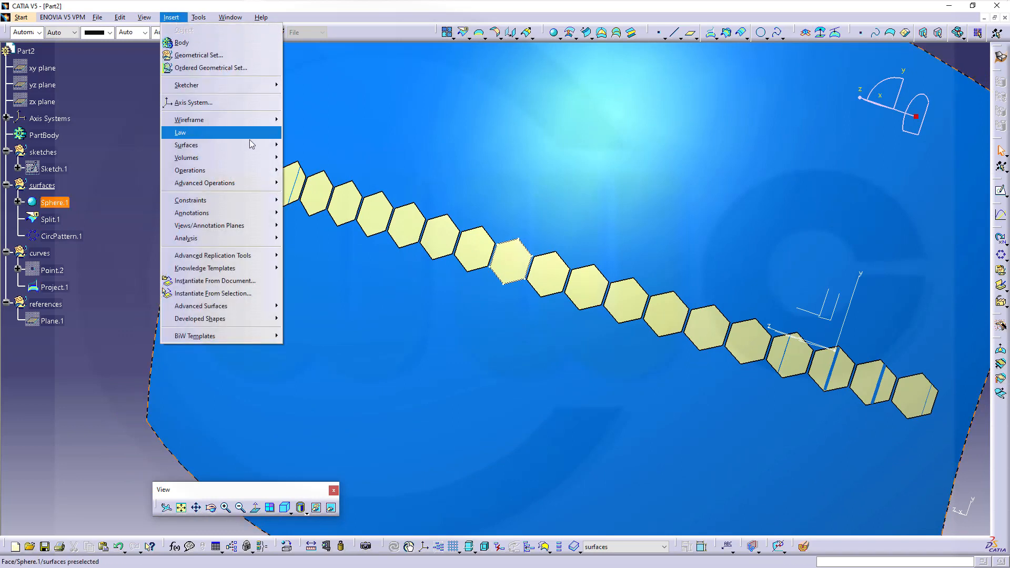
{"action": "mouse_move", "coordinate": [261, 171]}
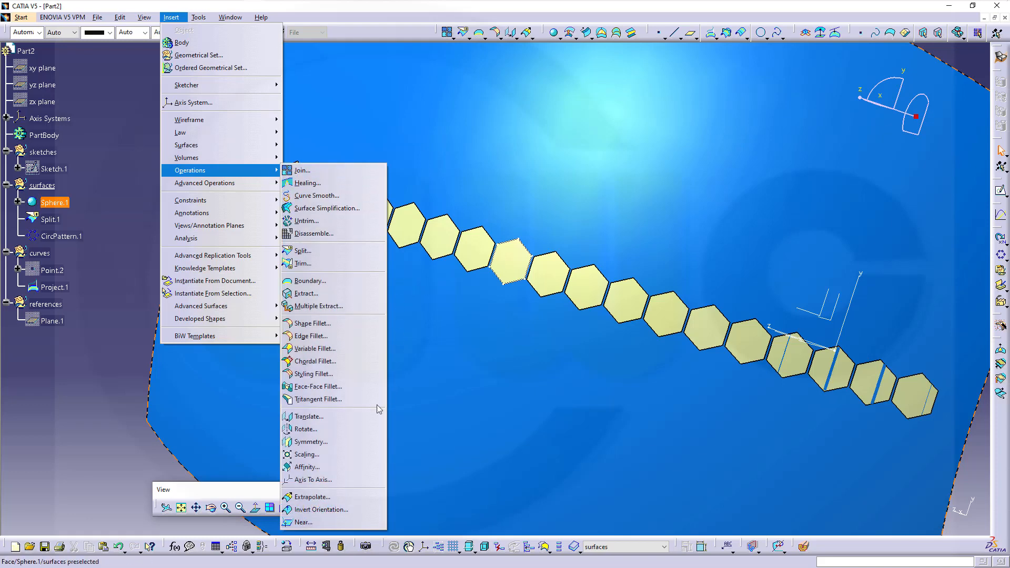
{"action": "left_click", "coordinate": [321, 430]}
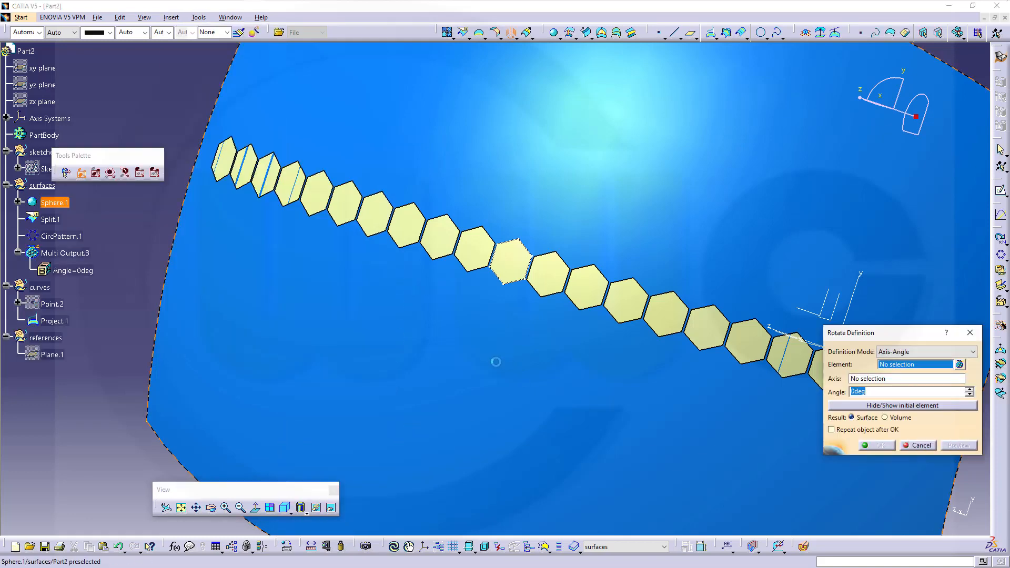
{"action": "middle_click_drag", "start_coordinate": [496, 362], "coordinate": [460, 364]}
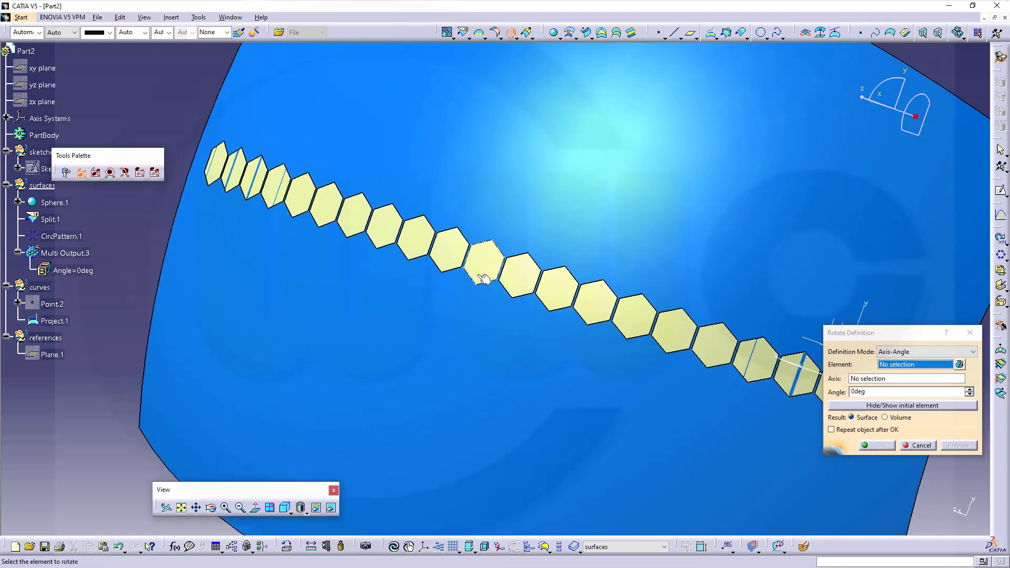
{"action": "left_click", "coordinate": [489, 262]}
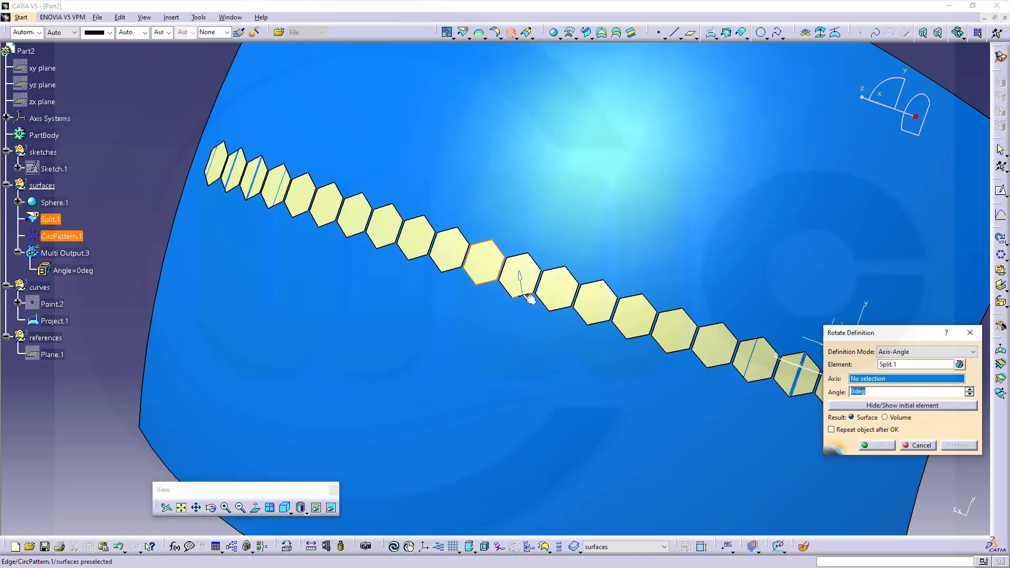
{"action": "middle_click_drag", "start_coordinate": [527, 293], "coordinate": [392, 275]}
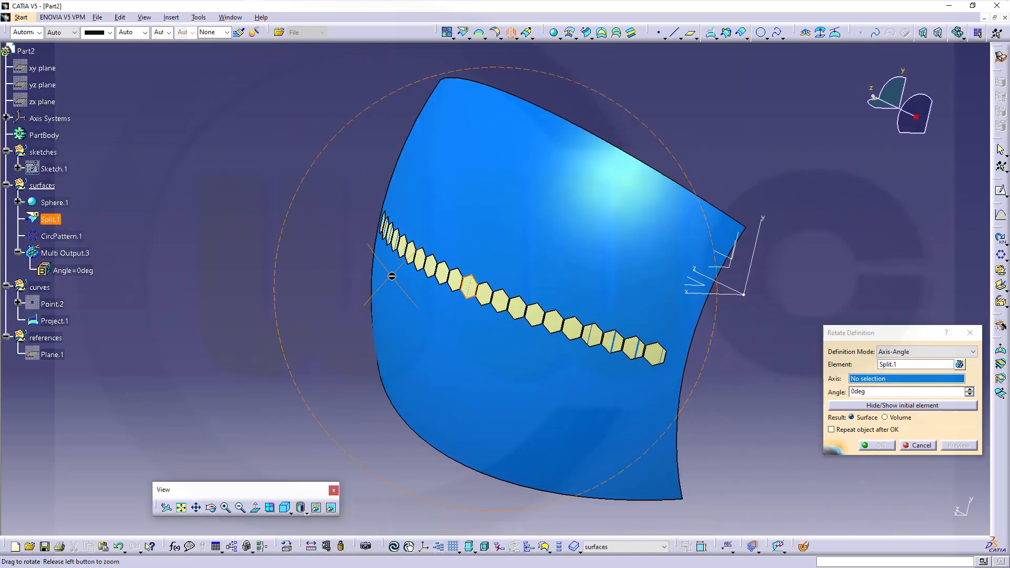
{"action": "left_click", "coordinate": [728, 289]}
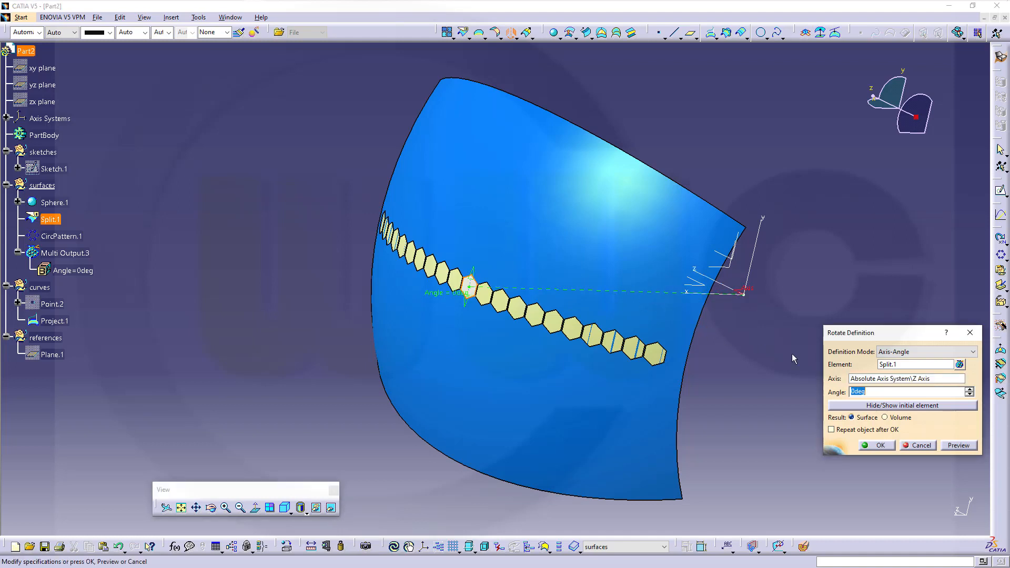
{"action": "type", "text": "6"}
{"action": "key", "text": "Tab"}
{"action": "middle_click_drag", "start_coordinate": [455, 332], "coordinate": [629, 354]}
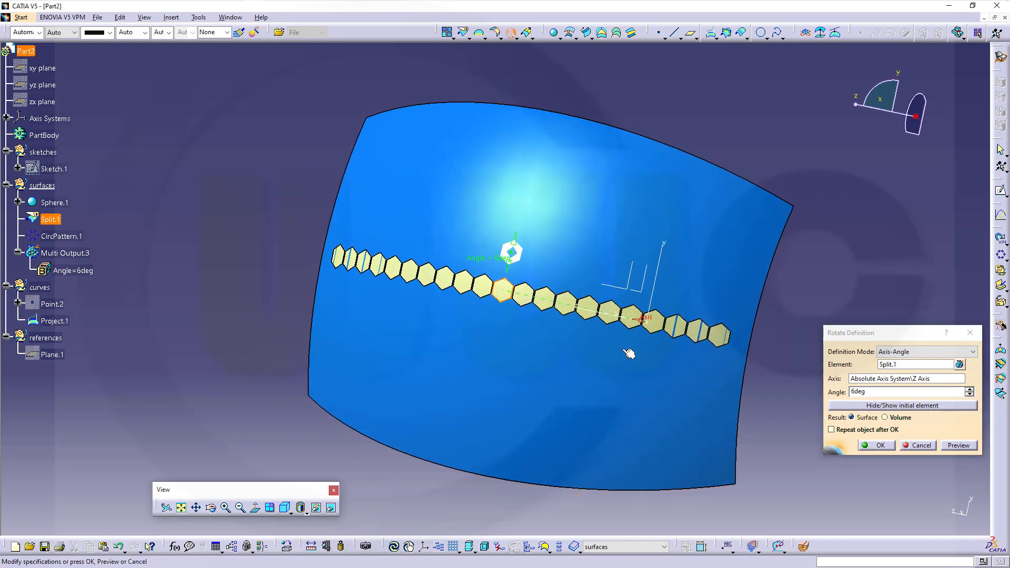
{"action": "left_click_drag", "start_coordinate": [869, 393], "coordinate": [821, 389]}
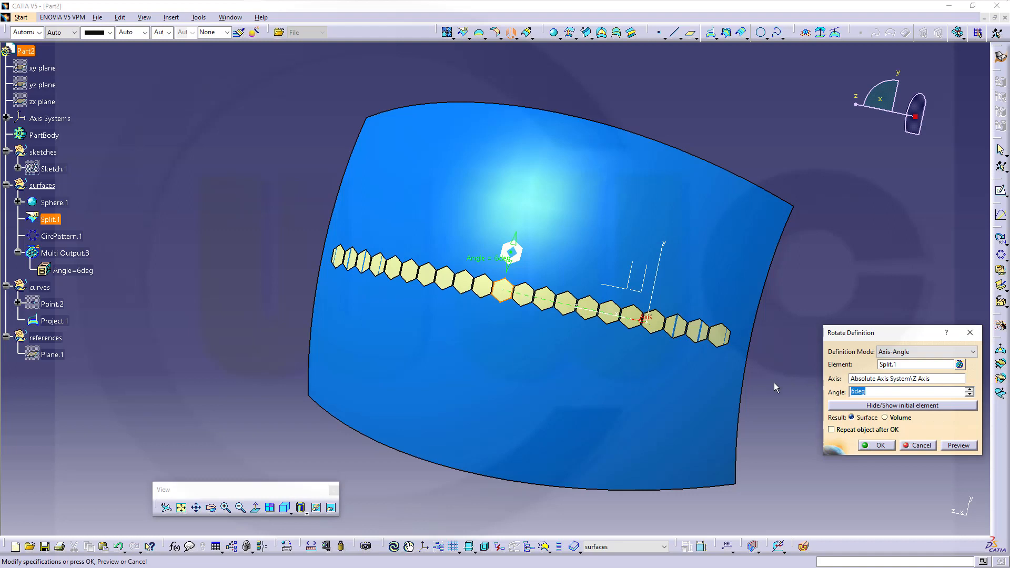
{"action": "type", "text": "4deg"}
{"action": "key", "text": "Tab"}
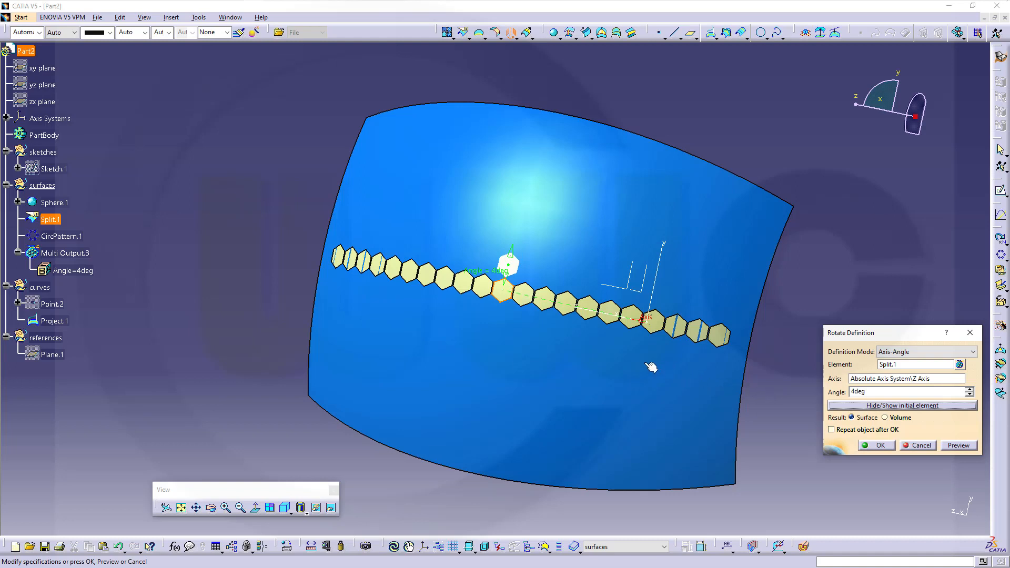
{"action": "left_click_drag", "start_coordinate": [876, 393], "coordinate": [761, 389]}
{"action": "type", "text": "3deg"}
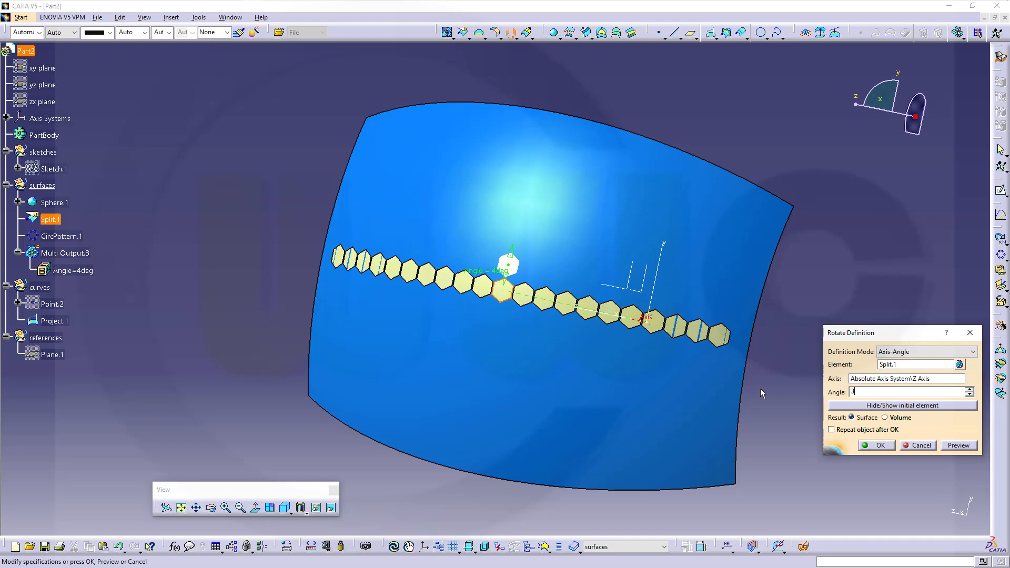
{"action": "key", "text": "Tab"}
{"action": "middle_click_drag", "start_coordinate": [559, 365], "coordinate": [569, 280]}
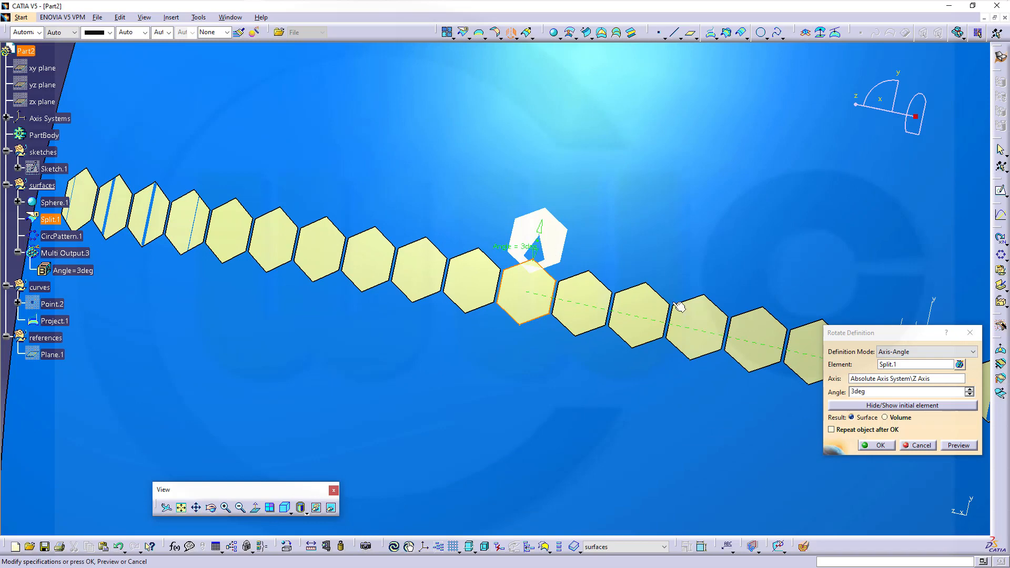
{"action": "left_click", "coordinate": [929, 446]}
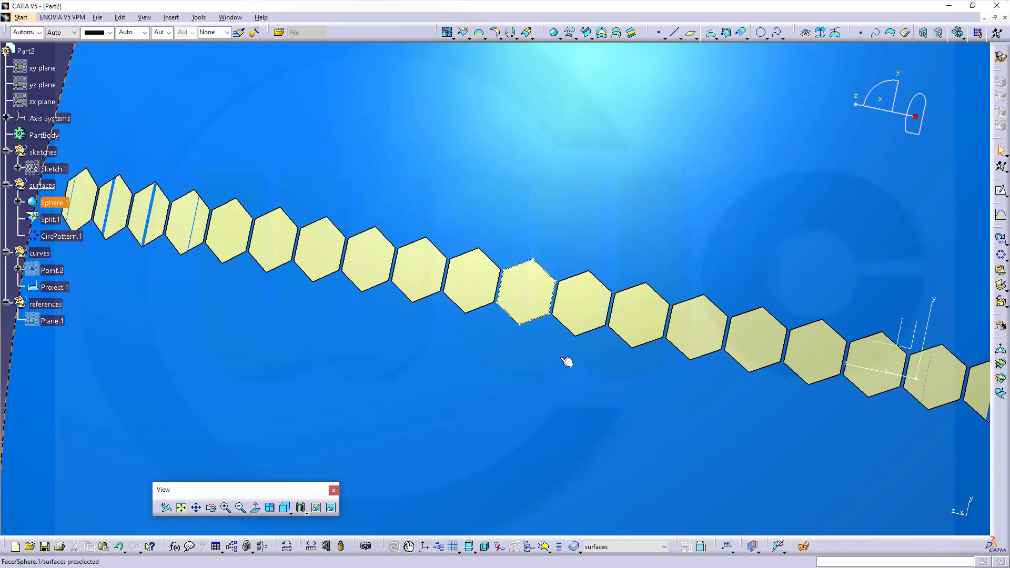
Start a rotation of the original hexagonal patch with the absolute axis system's Y axis as the rotation axis
{"action": "middle_click_drag", "start_coordinate": [569, 361], "coordinate": [504, 322]}
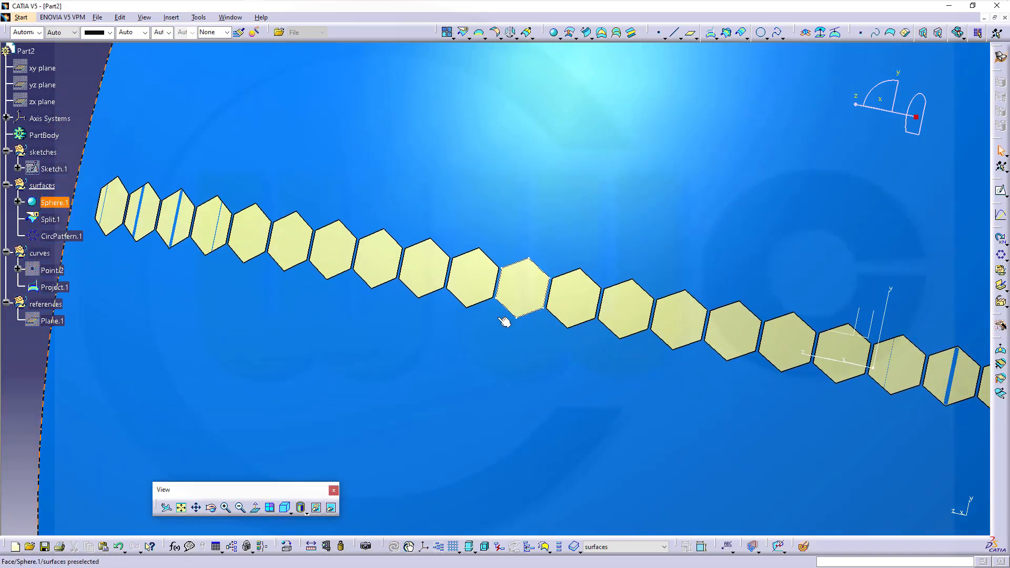
{"action": "left_click", "coordinate": [169, 19]}
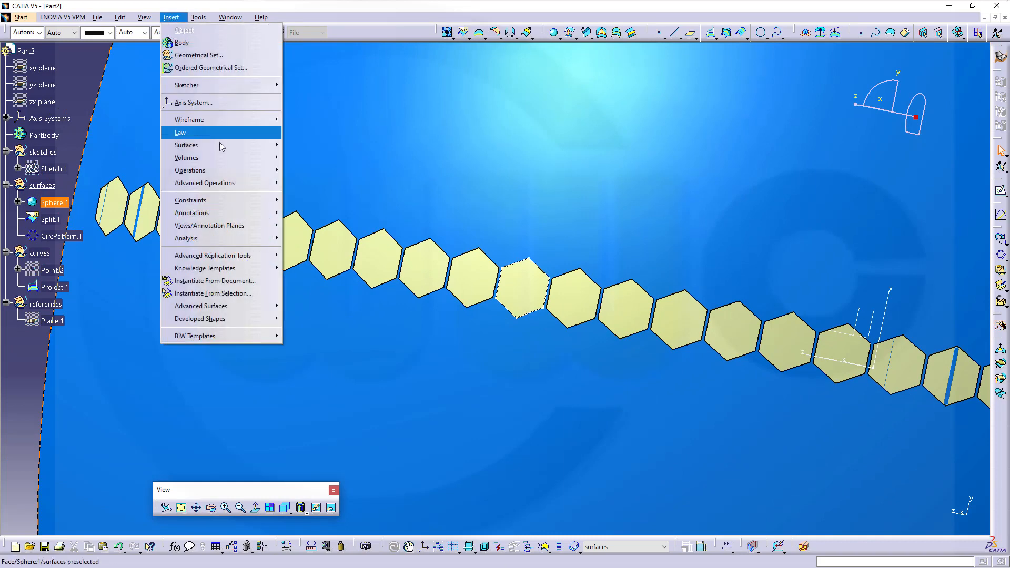
{"action": "mouse_move", "coordinate": [229, 177]}
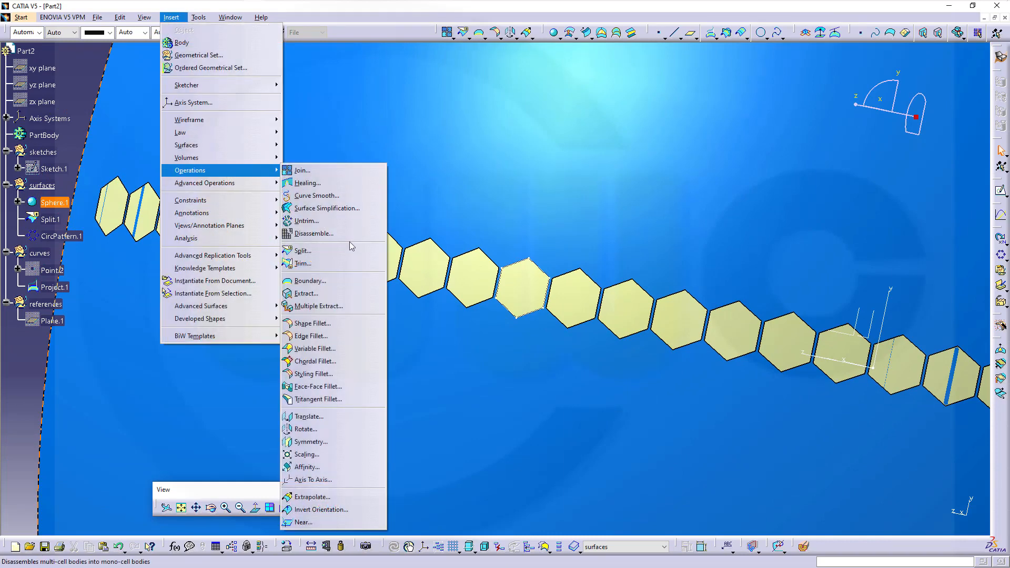
{"action": "left_click", "coordinate": [324, 431]}
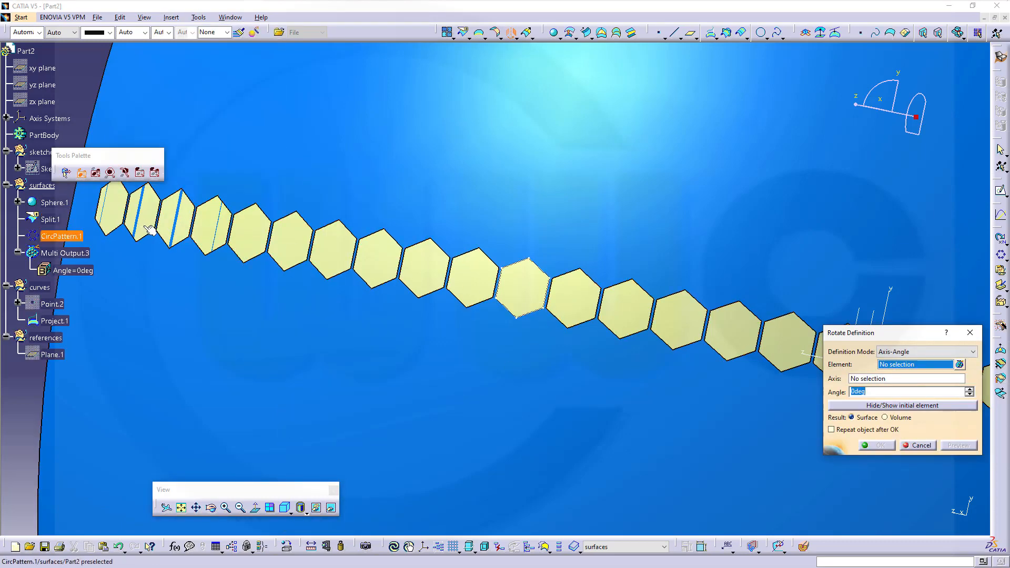
{"action": "left_click", "coordinate": [50, 219]}
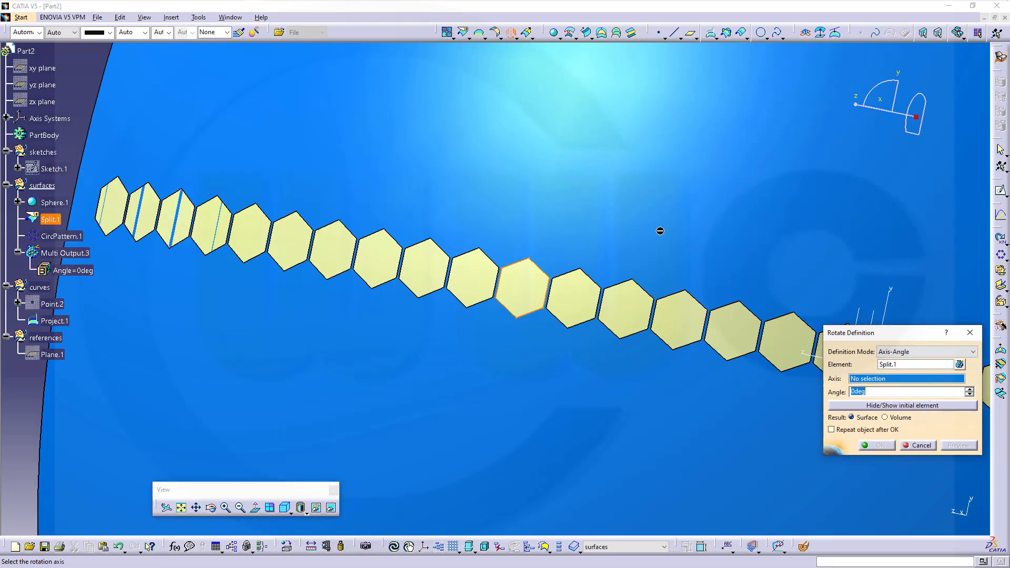
{"action": "middle_click_drag", "start_coordinate": [724, 270], "coordinate": [752, 270]}
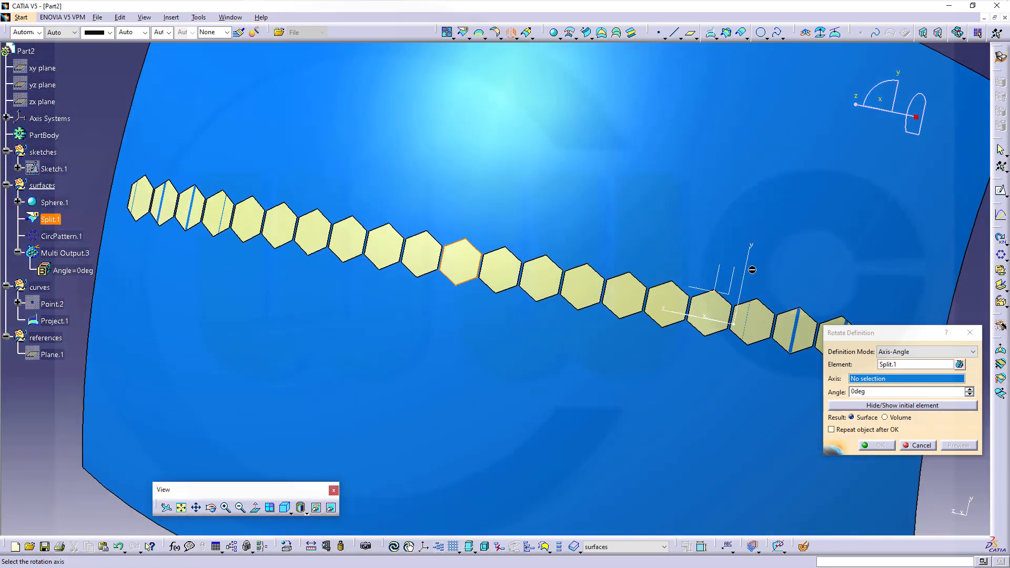
{"action": "left_click", "coordinate": [751, 263]}
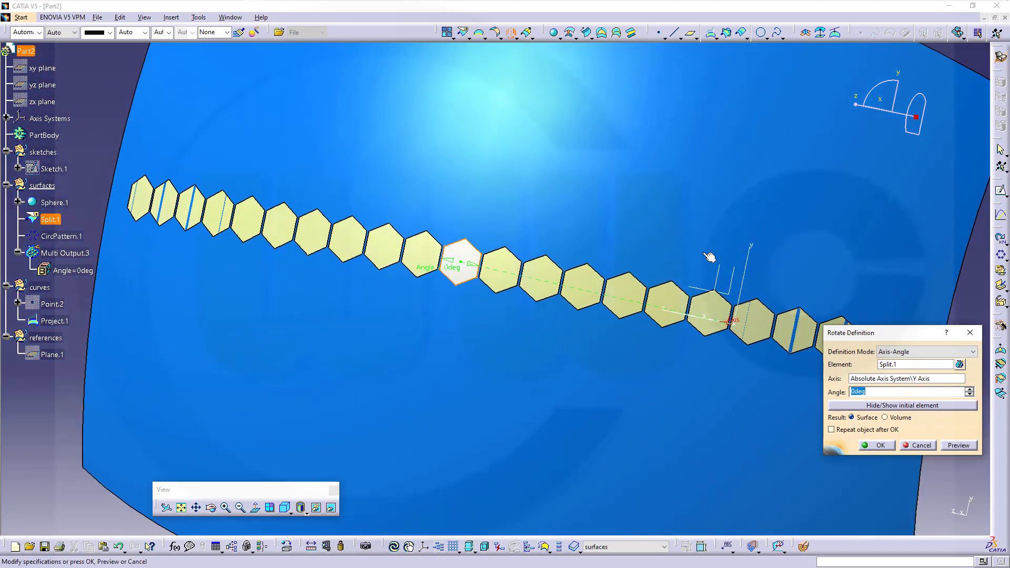
Set the rotation angle to half the pattern spacing, 3,5/2 degrees, and create the rotated hexagon
{"action": "middle_click_drag", "start_coordinate": [540, 298], "coordinate": [526, 222]}
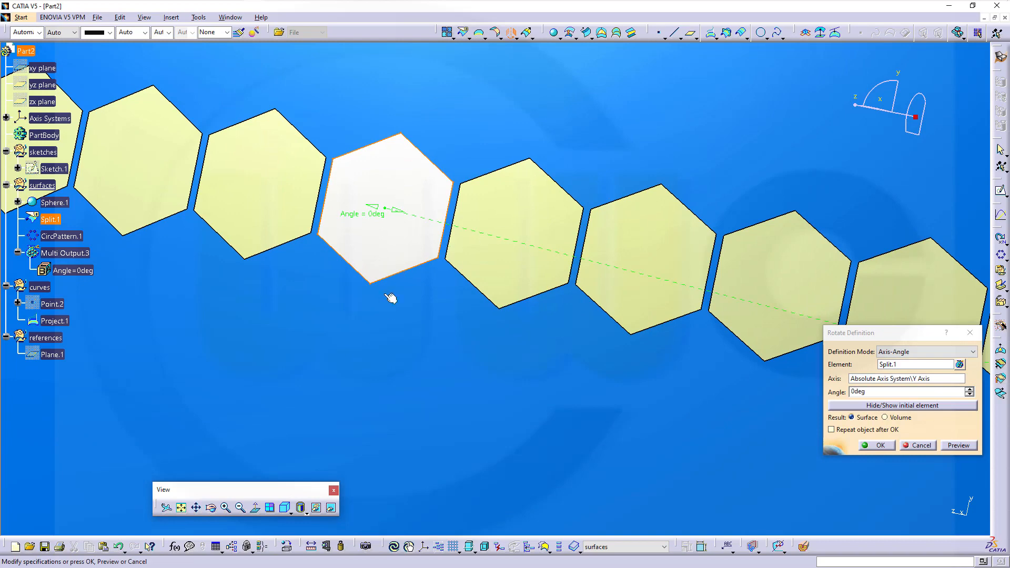
{"action": "middle_click_drag", "start_coordinate": [390, 299], "coordinate": [408, 320]}
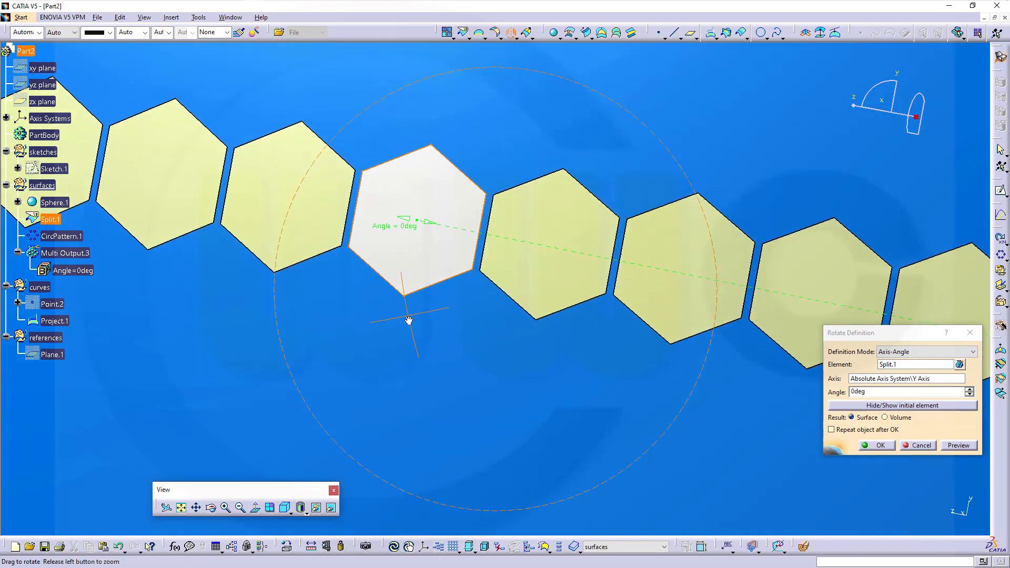
{"action": "left_click", "coordinate": [885, 391]}
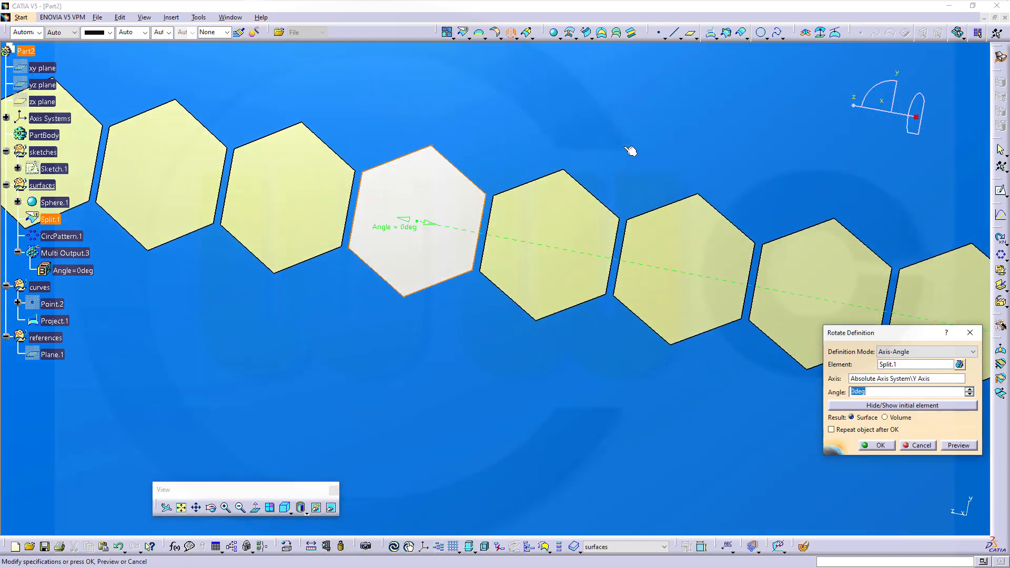
{"action": "type", "text": "3,5/2"}
{"action": "key", "text": "Return"}
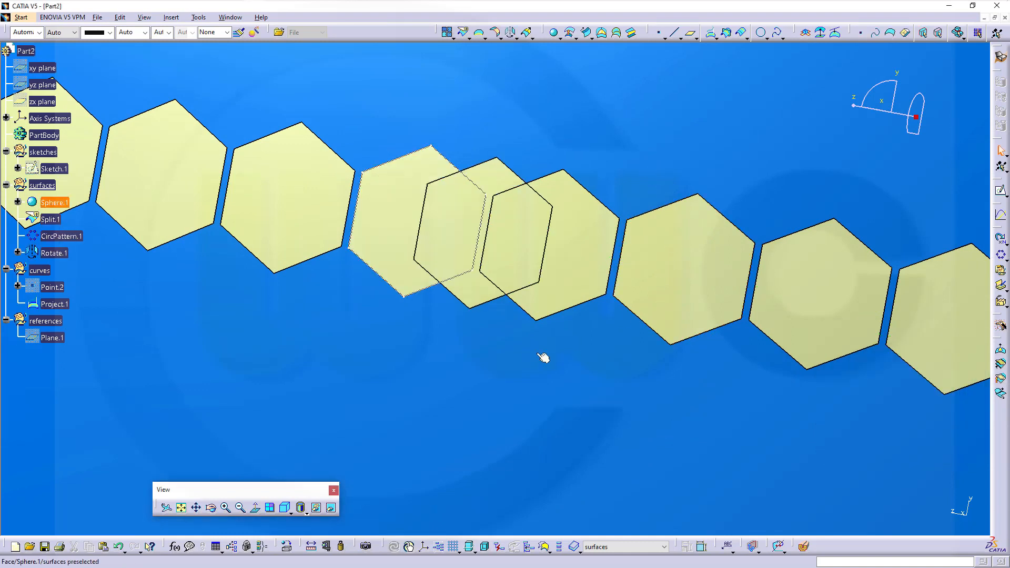
Hide the blue spherical surface so that only the hexagonal patches remain in view
{"action": "left_click", "coordinate": [494, 366]}
{"action": "middle_click_drag", "start_coordinate": [496, 364], "coordinate": [487, 289]}
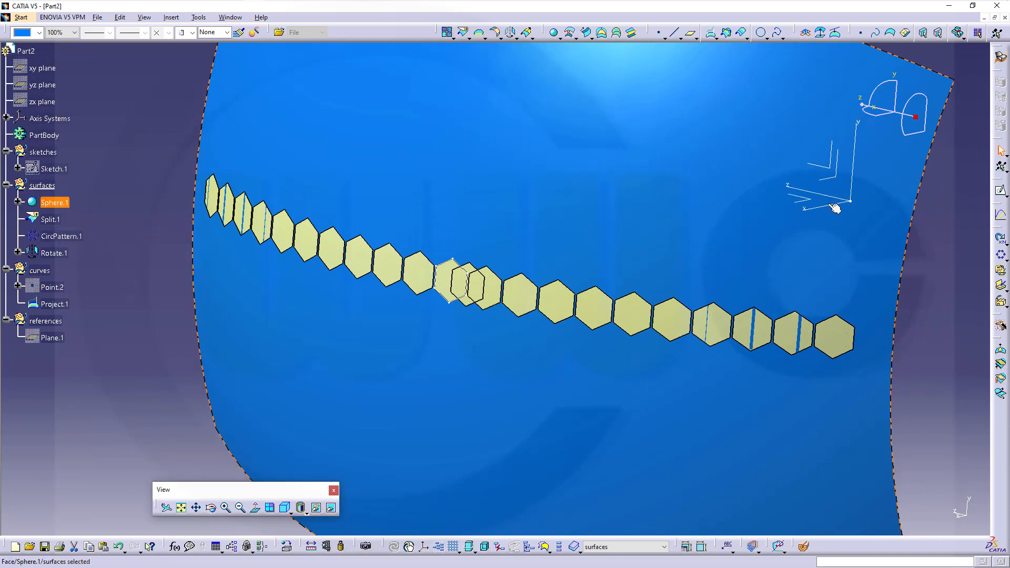
{"action": "mouse_move", "coordinate": [835, 207]}
{"action": "middle_mouse_down"}
{"action": "mouse_move", "coordinate": [738, 221]}
{"action": "mouse_move", "coordinate": [735, 241]}
{"action": "mouse_move", "coordinate": [698, 227]}
{"action": "mouse_move", "coordinate": [657, 250]}
{"action": "mouse_move", "coordinate": [655, 263]}
{"action": "middle_mouse_up"}
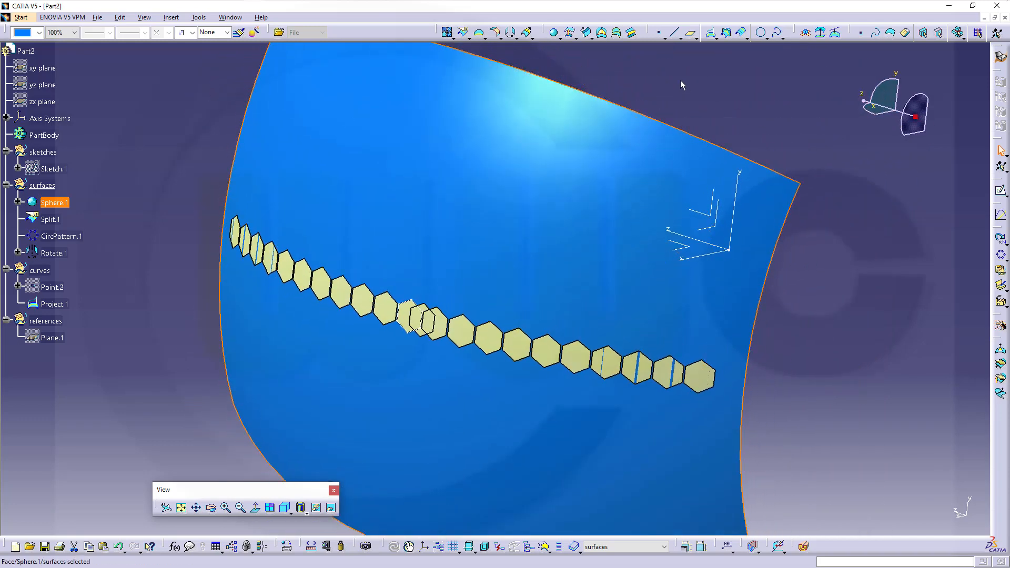
{"action": "right_click", "coordinate": [47, 199]}
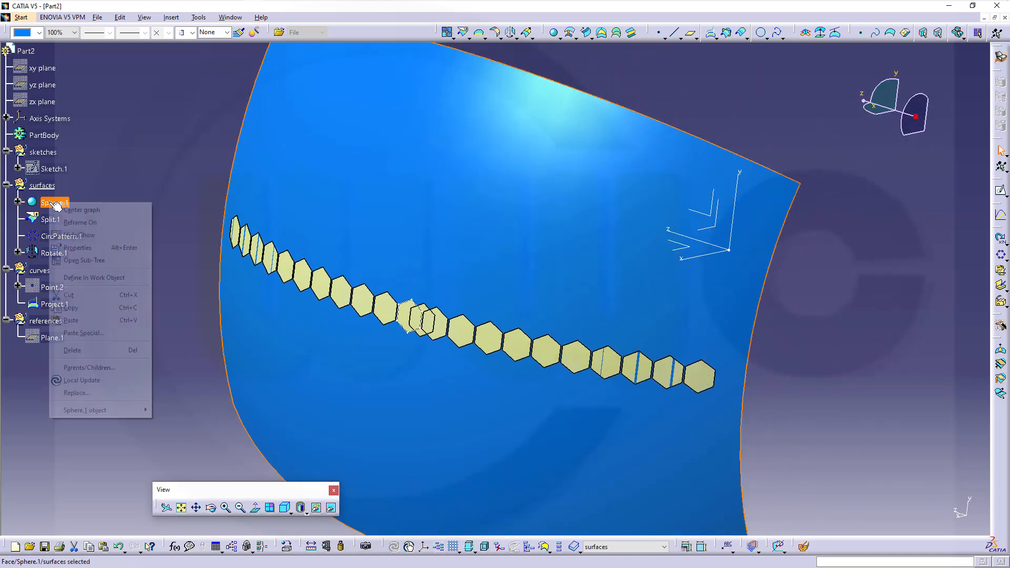
{"action": "left_click", "coordinate": [79, 235]}
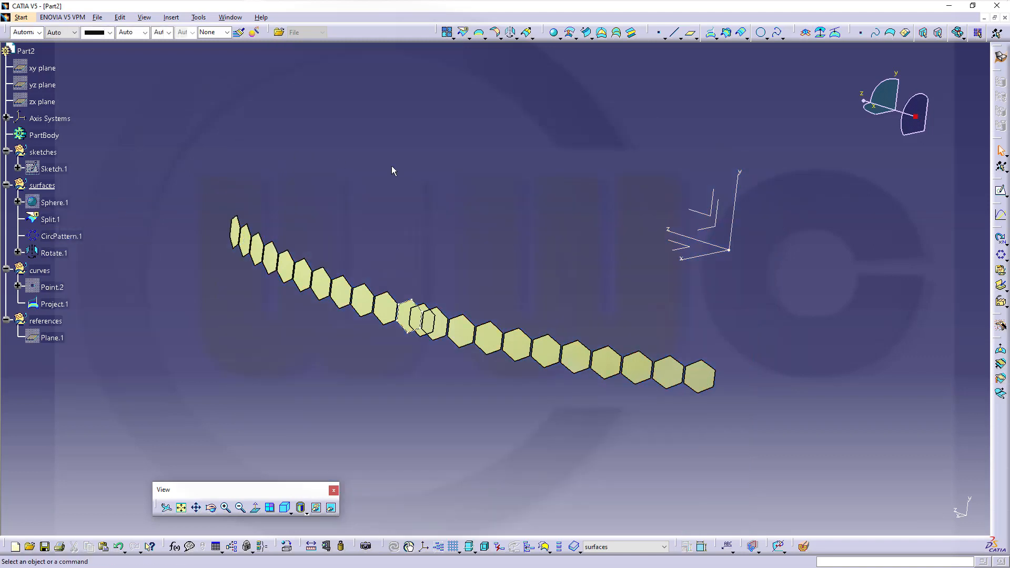
Start a line of type Angle/Normal to curve, using the absolute axis system's Z axis as the reference curve
{"action": "left_click", "coordinate": [676, 34]}
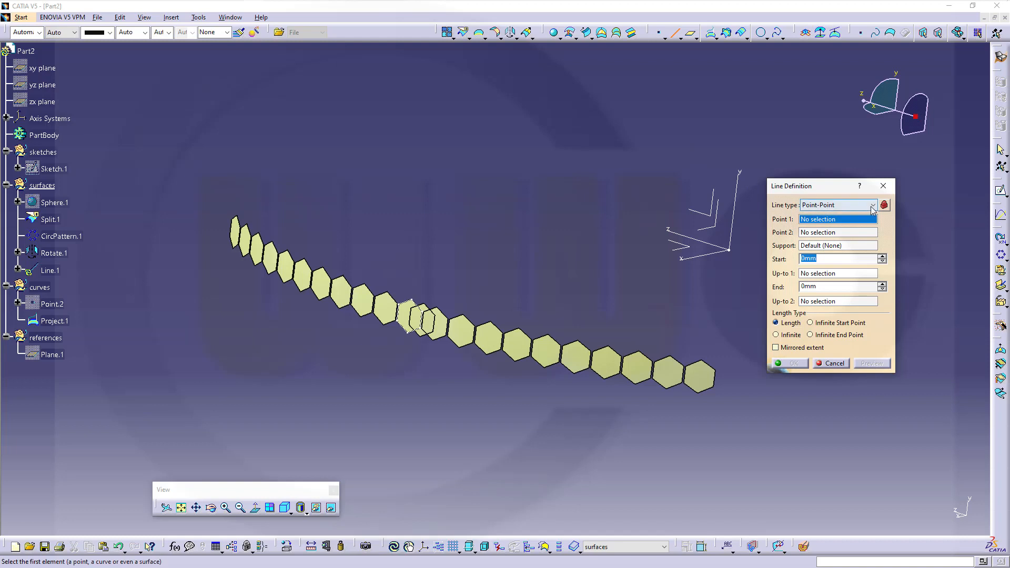
{"action": "left_click", "coordinate": [867, 207]}
{"action": "left_click", "coordinate": [868, 233]}
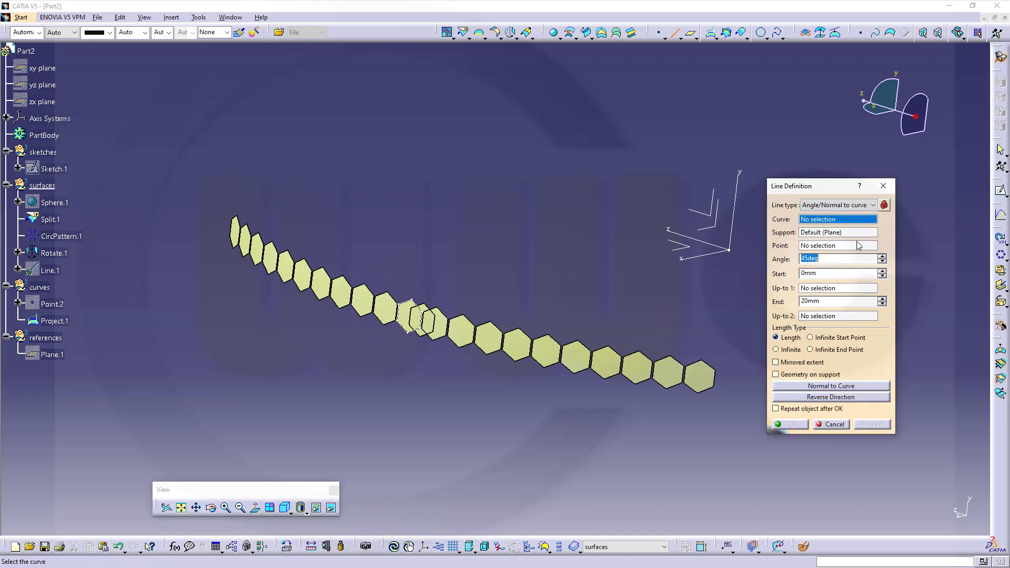
{"action": "left_click", "coordinate": [697, 240]}
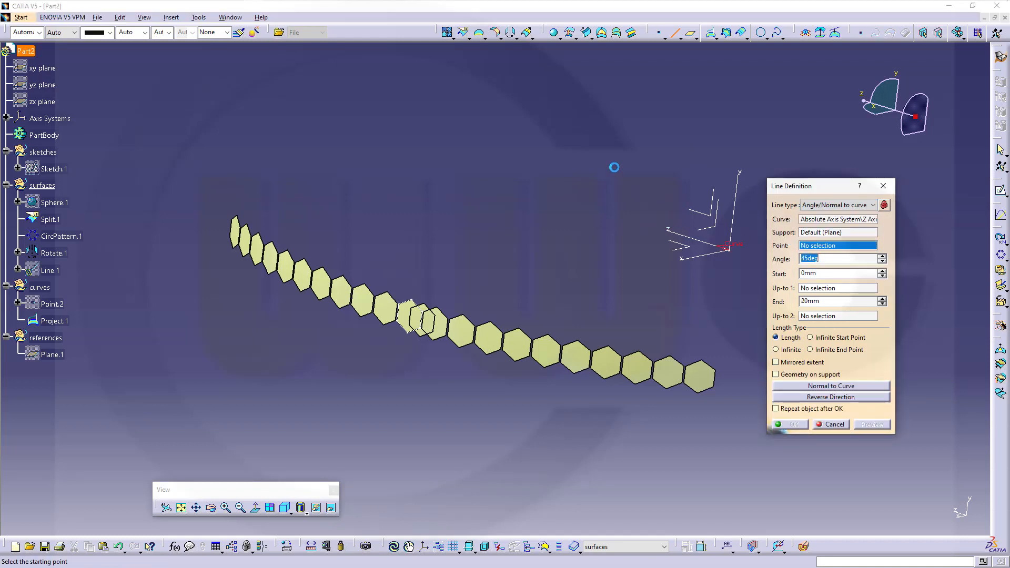
Create a Coordinates point at the axis system's origin as the line's starting point
{"action": "right_click", "coordinate": [814, 249]}
{"action": "left_click", "coordinate": [841, 257]}
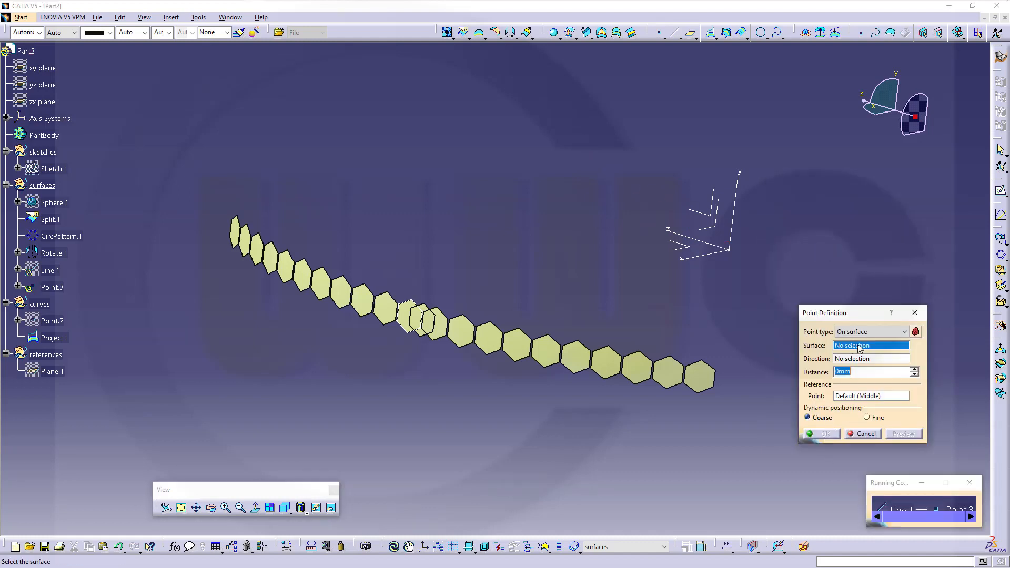
{"action": "left_click", "coordinate": [897, 332]}
{"action": "left_click", "coordinate": [885, 345]}
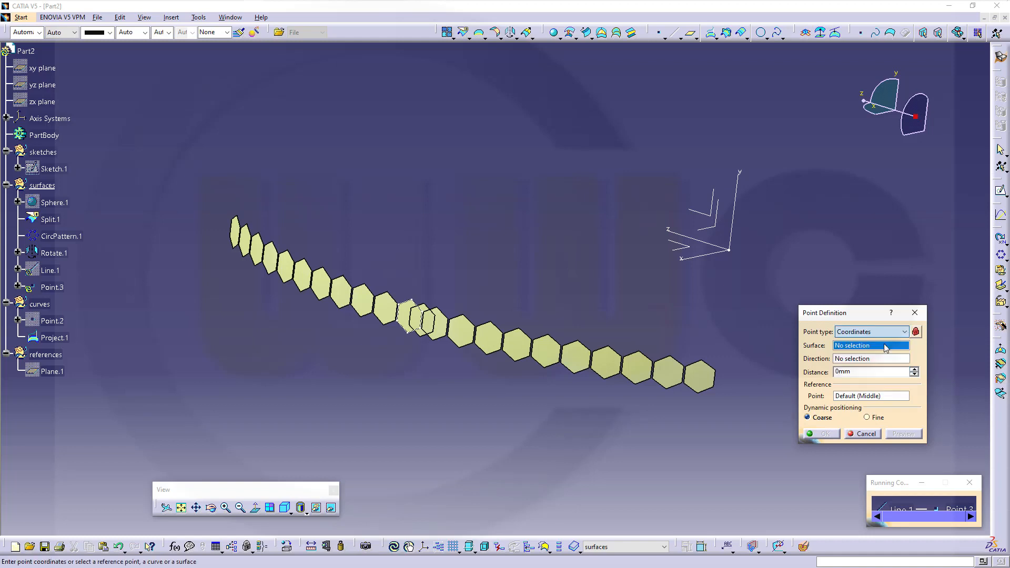
{"action": "left_click", "coordinate": [823, 440]}
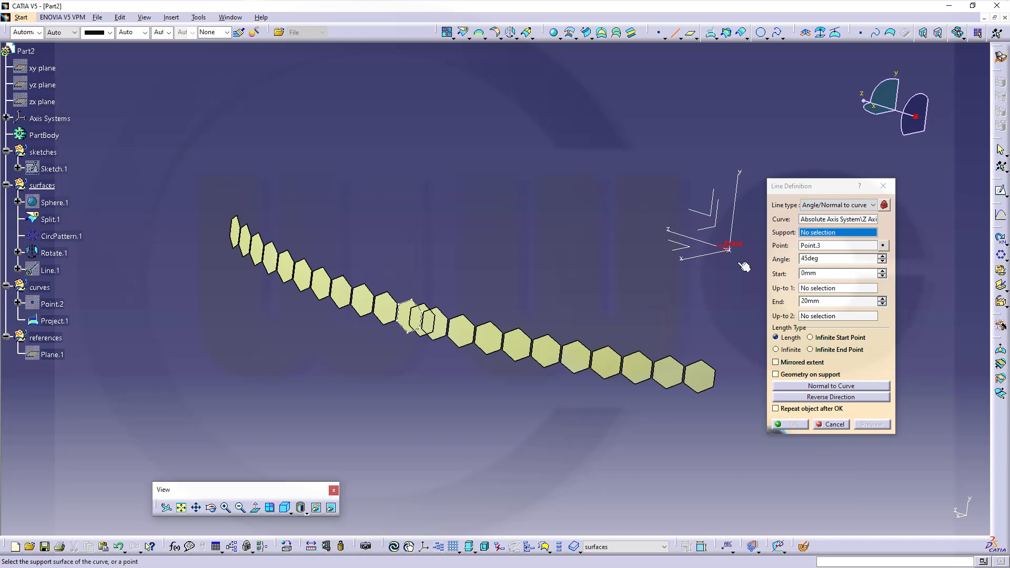
Use the absolute axis system's ZX plane as the line's support, set the angle to 3,5/2 degrees and create the line
{"action": "left_click", "coordinate": [684, 255]}
{"action": "mouse_move", "coordinate": [672, 309]}
{"action": "middle_mouse_down"}
{"action": "mouse_move", "coordinate": [644, 296]}
{"action": "mouse_move", "coordinate": [604, 318]}
{"action": "mouse_move", "coordinate": [604, 296]}
{"action": "middle_mouse_up"}
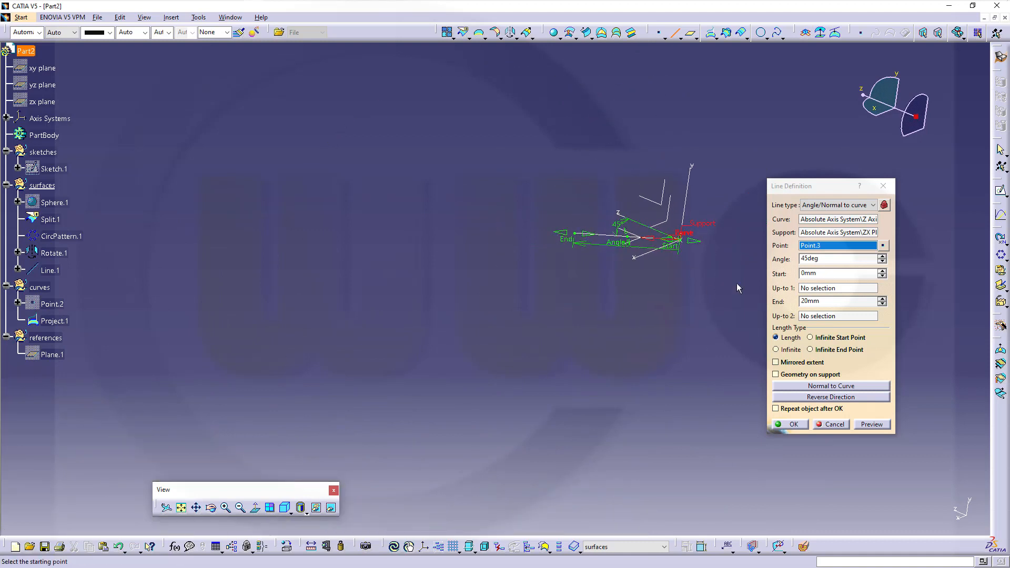
{"action": "left_click", "coordinate": [841, 259]}
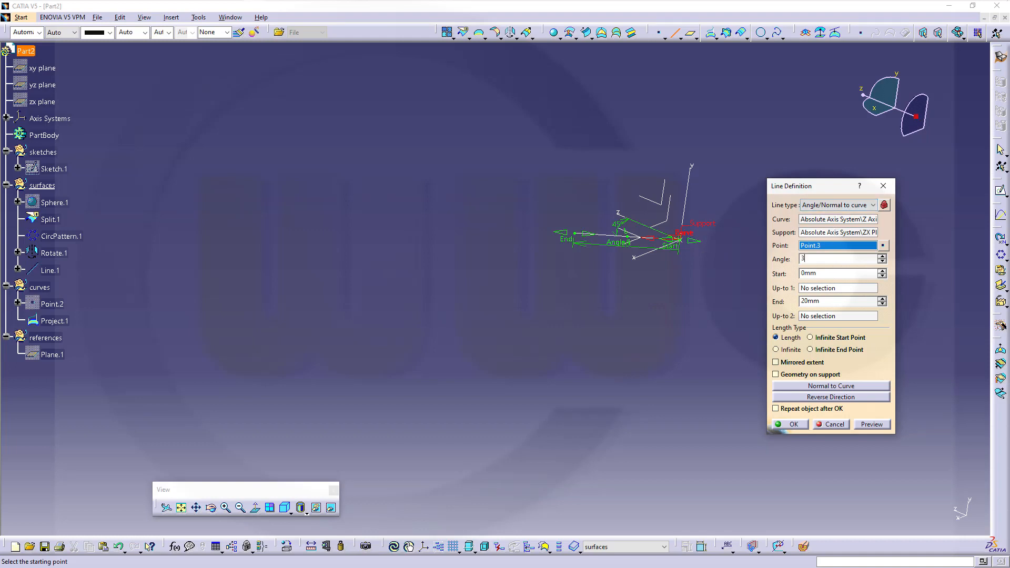
{"action": "type", "text": "3,5/2"}
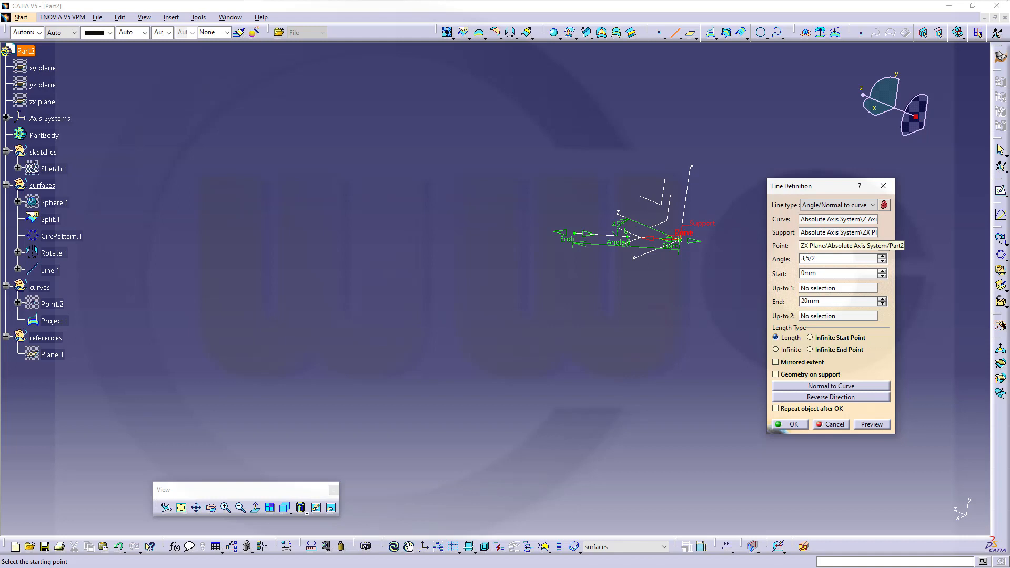
{"action": "key", "text": "Return"}
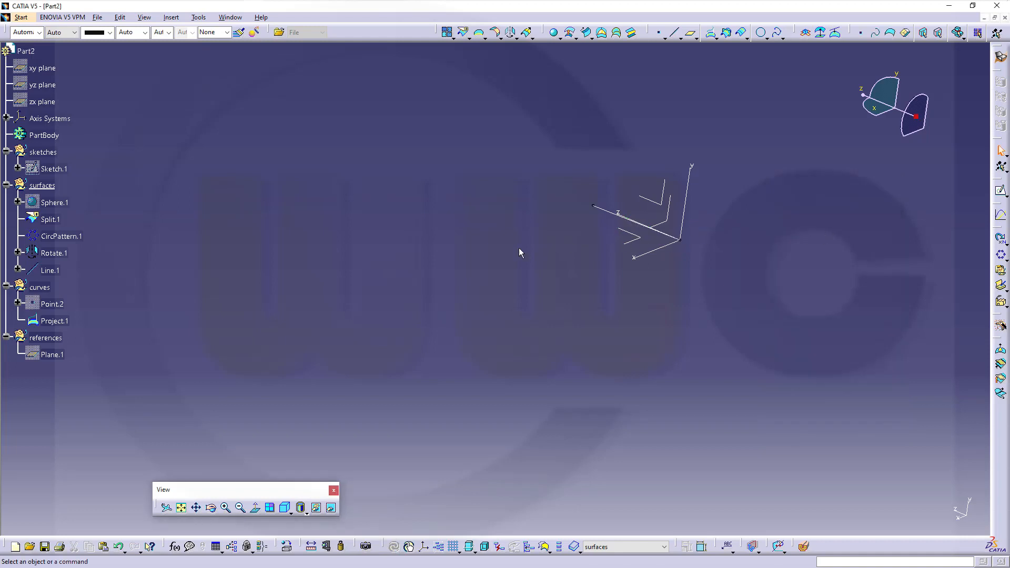
Start a Rotate of the half-pitch rotated hexagonal patch (Rotate.1), using the angled construction line Line.1 as the rotation axis
{"action": "middle_click_drag", "start_coordinate": [519, 247], "coordinate": [473, 249]}
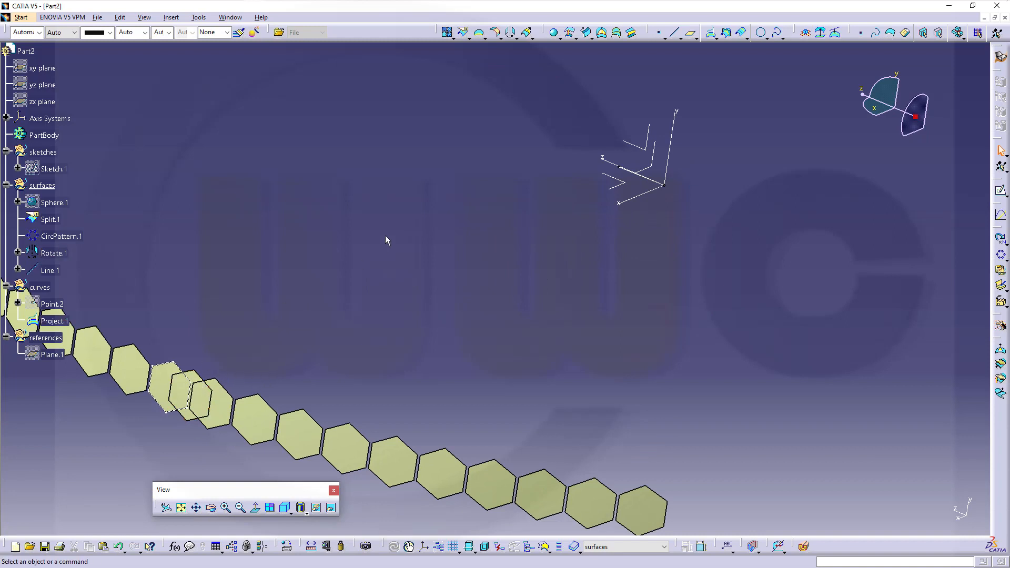
{"action": "middle_click_drag", "start_coordinate": [536, 242], "coordinate": [575, 260]}
{"action": "middle_click_drag", "start_coordinate": [591, 210], "coordinate": [588, 286]}
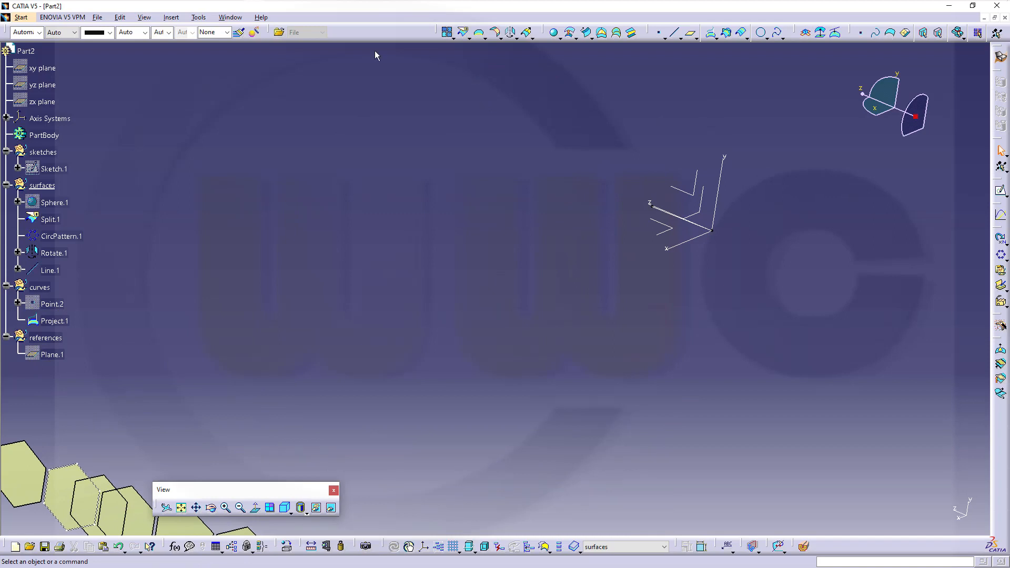
{"action": "left_click", "coordinate": [170, 17]}
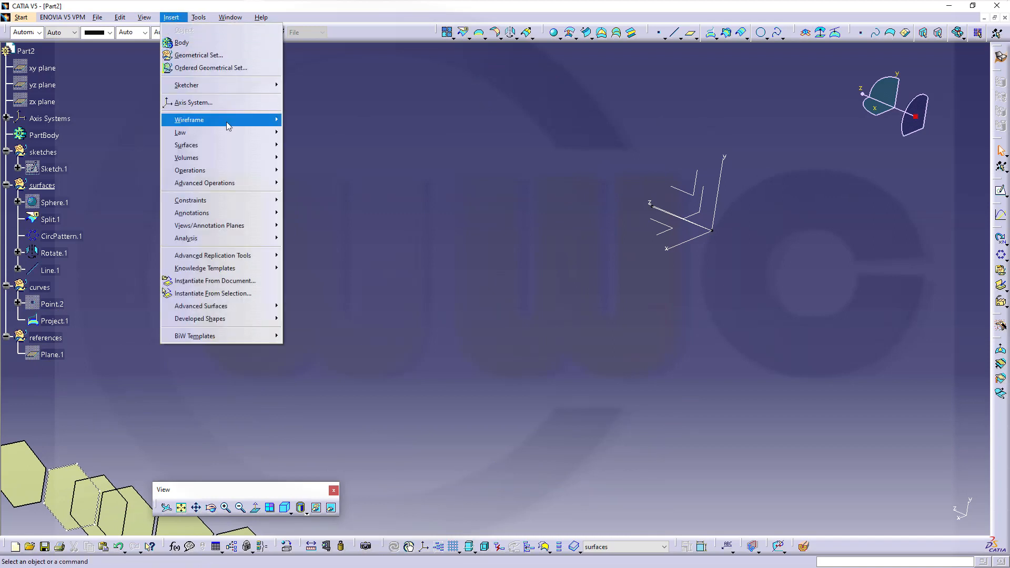
{"action": "mouse_move", "coordinate": [237, 170]}
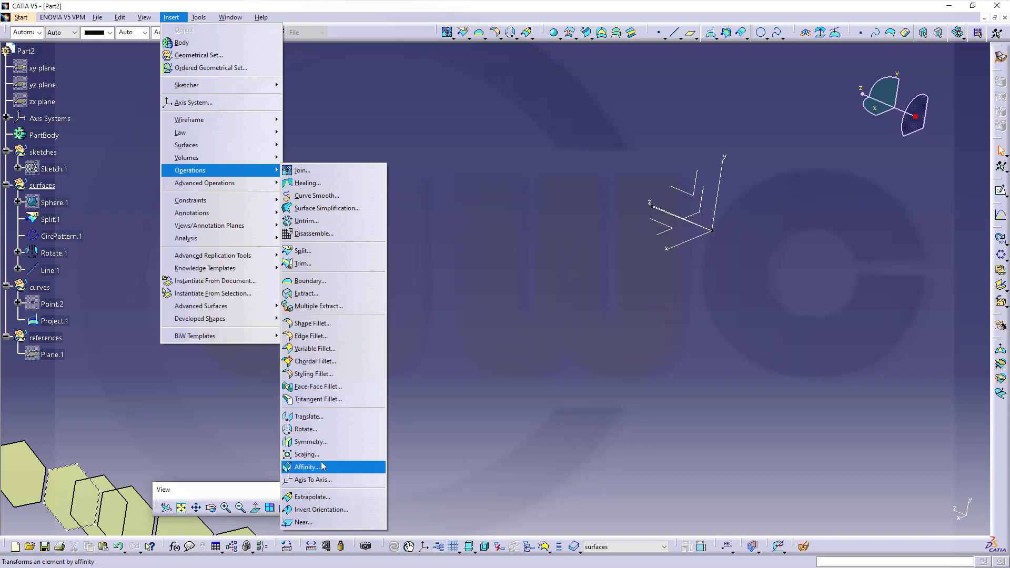
{"action": "left_click", "coordinate": [307, 429]}
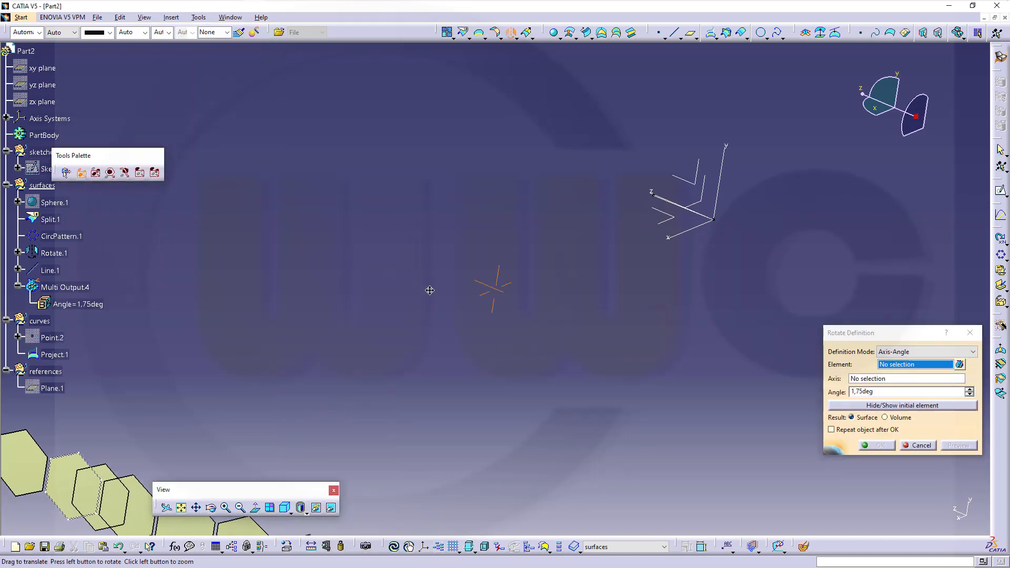
{"action": "middle_click_drag", "start_coordinate": [428, 289], "coordinate": [491, 198]}
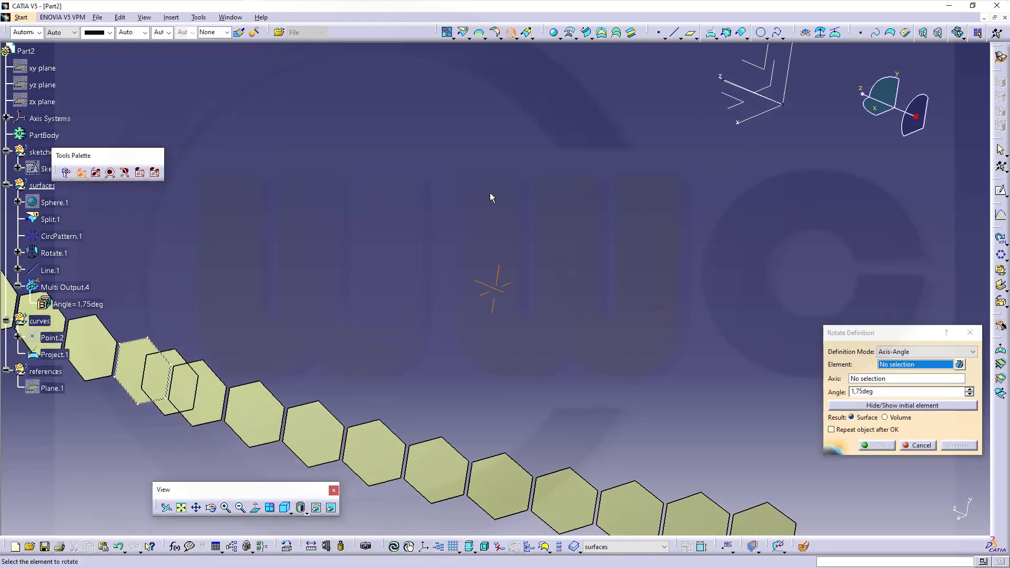
{"action": "left_click", "coordinate": [179, 366]}
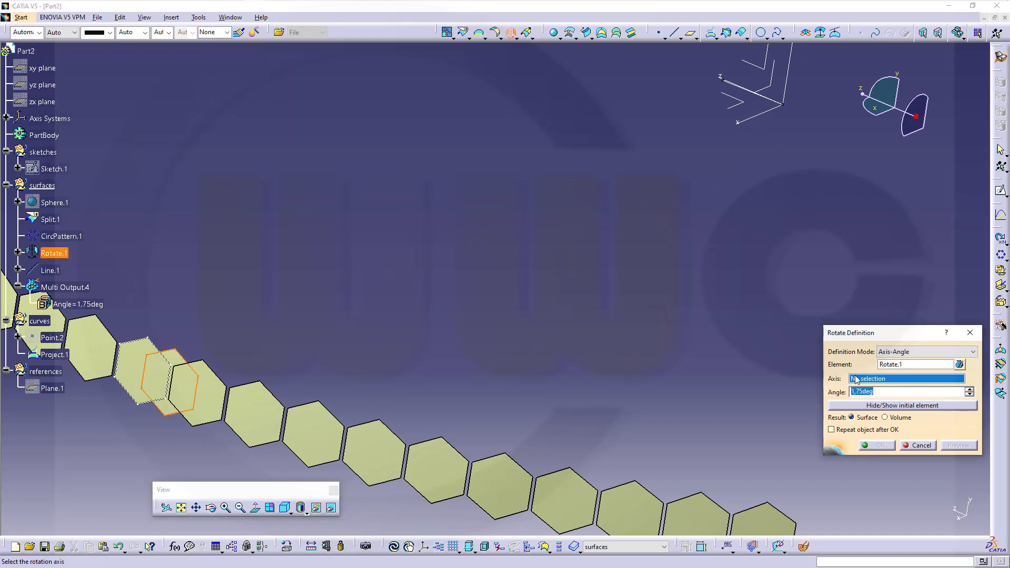
{"action": "middle_click_drag", "start_coordinate": [733, 141], "coordinate": [640, 260]}
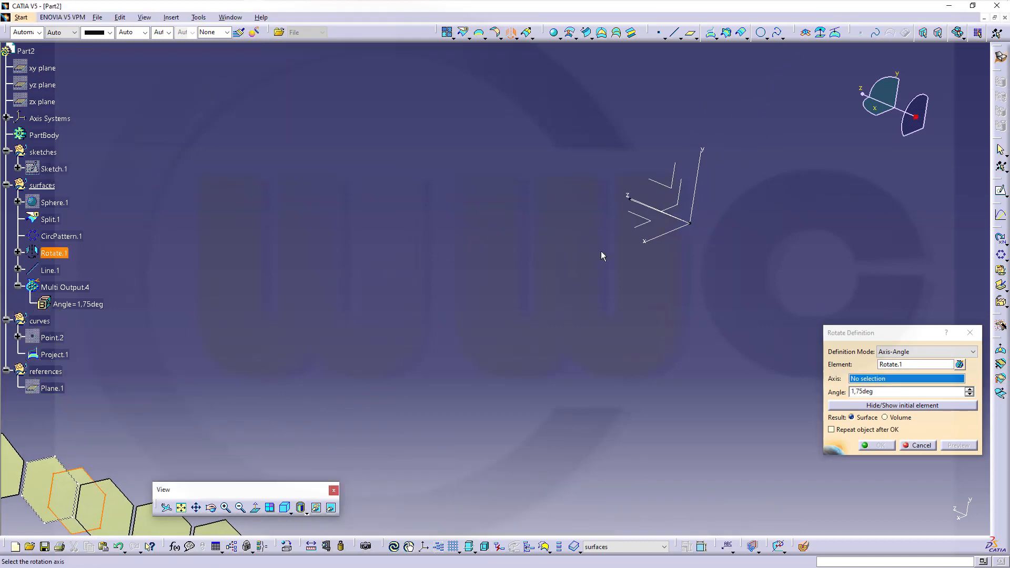
{"action": "left_click", "coordinate": [50, 270]}
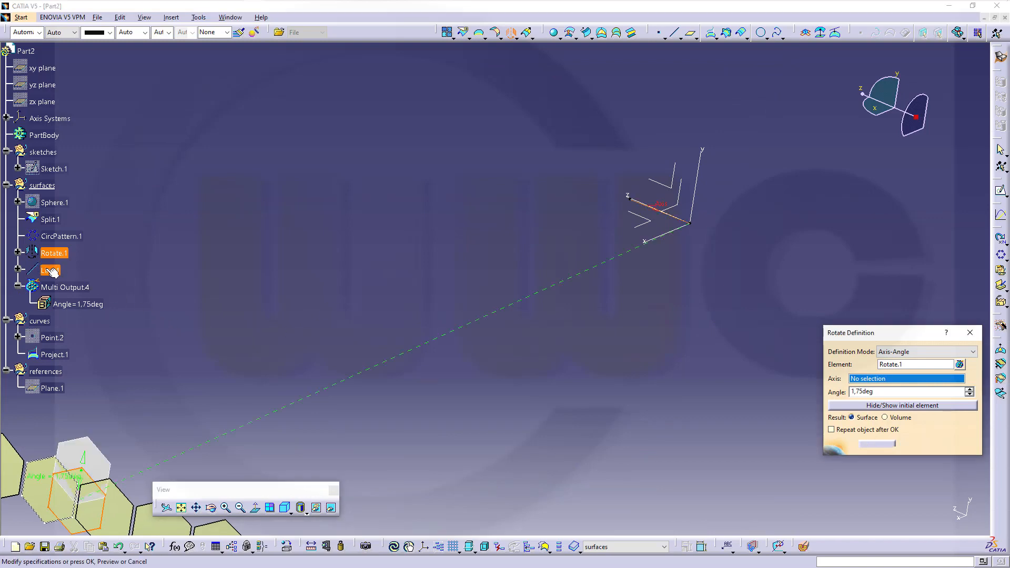
Set the rotation angle to 3 degrees so the copy moves above the hexagon row, and create the rotation
{"action": "middle_click_drag", "start_coordinate": [633, 304], "coordinate": [674, 305]}
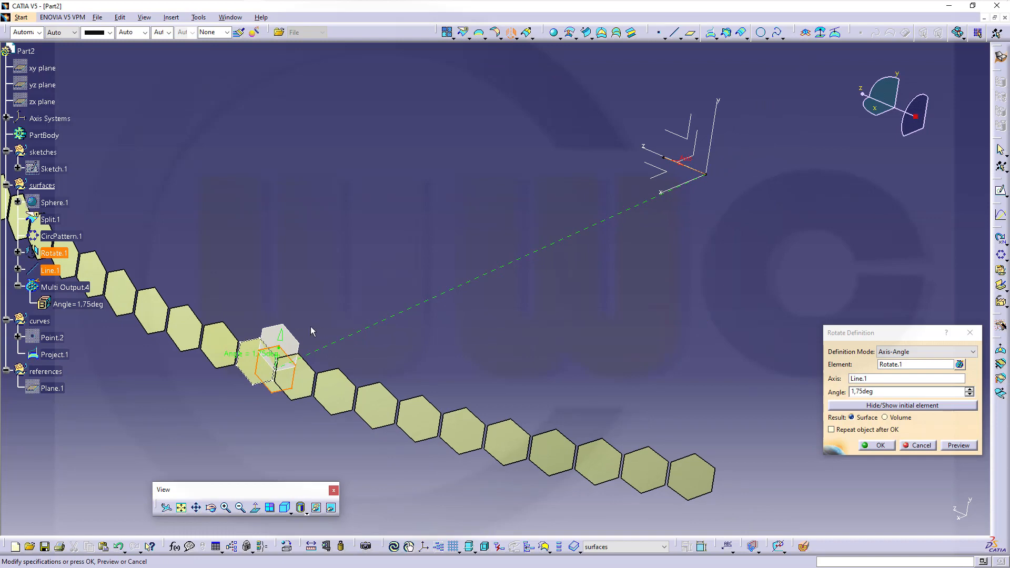
{"action": "left_click_drag", "start_coordinate": [281, 335], "coordinate": [286, 314]}
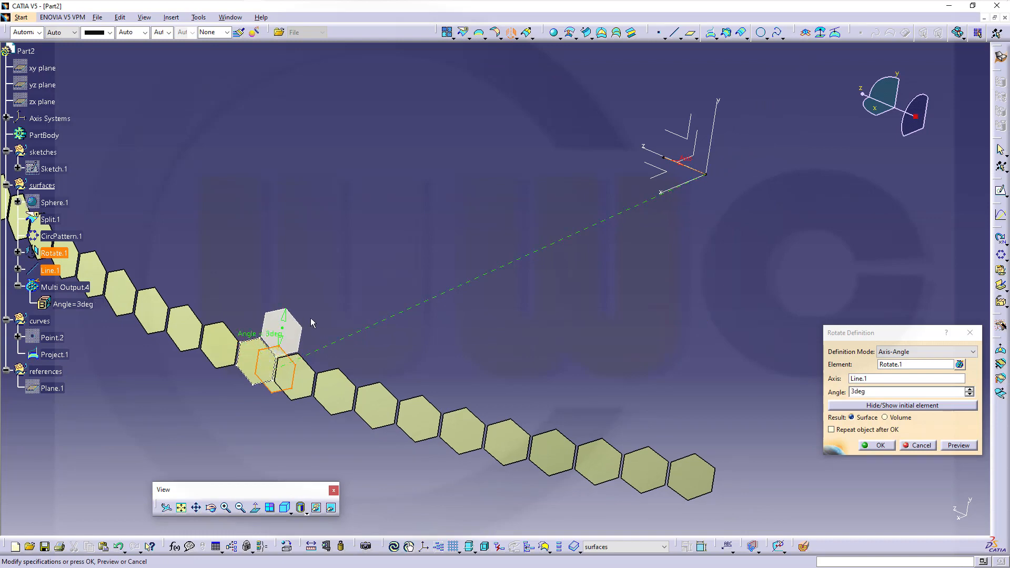
{"action": "middle_click_drag", "start_coordinate": [312, 323], "coordinate": [554, 265]}
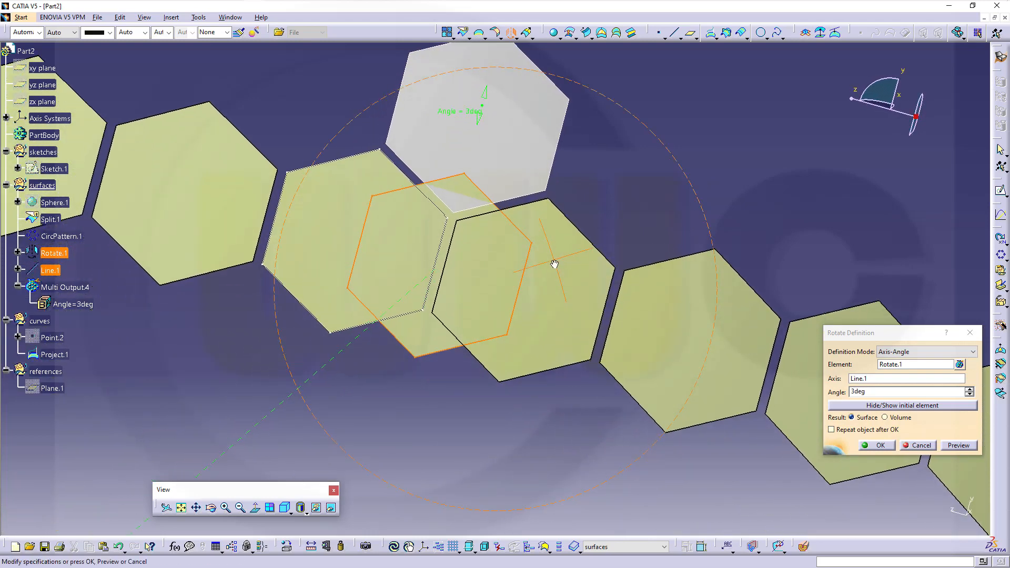
{"action": "left_click", "coordinate": [878, 447]}
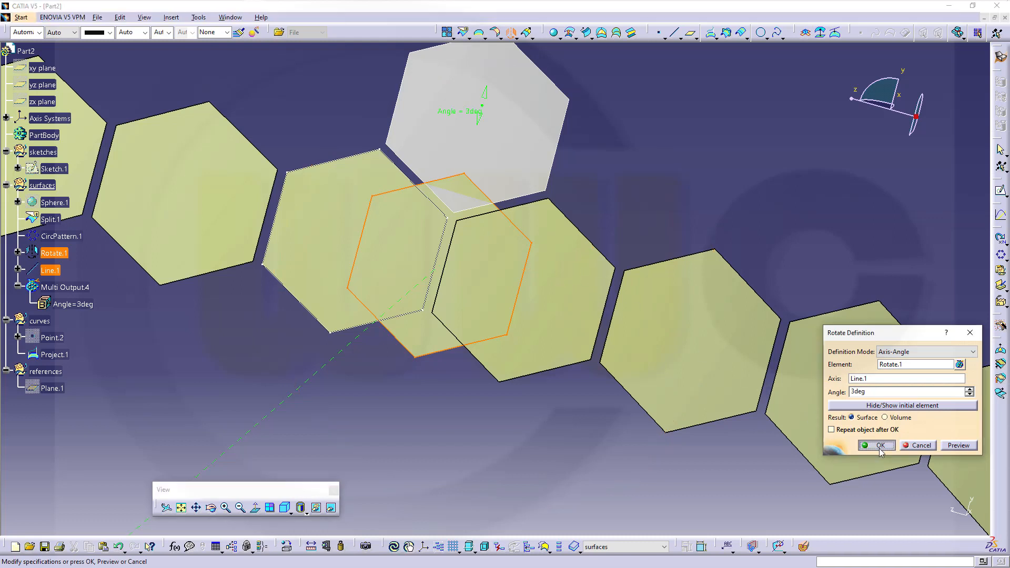
Hide the intermediate rotated patch Rotate.1 that overlaps the hexagon row
{"action": "middle_click_drag", "start_coordinate": [453, 297], "coordinate": [479, 268]}
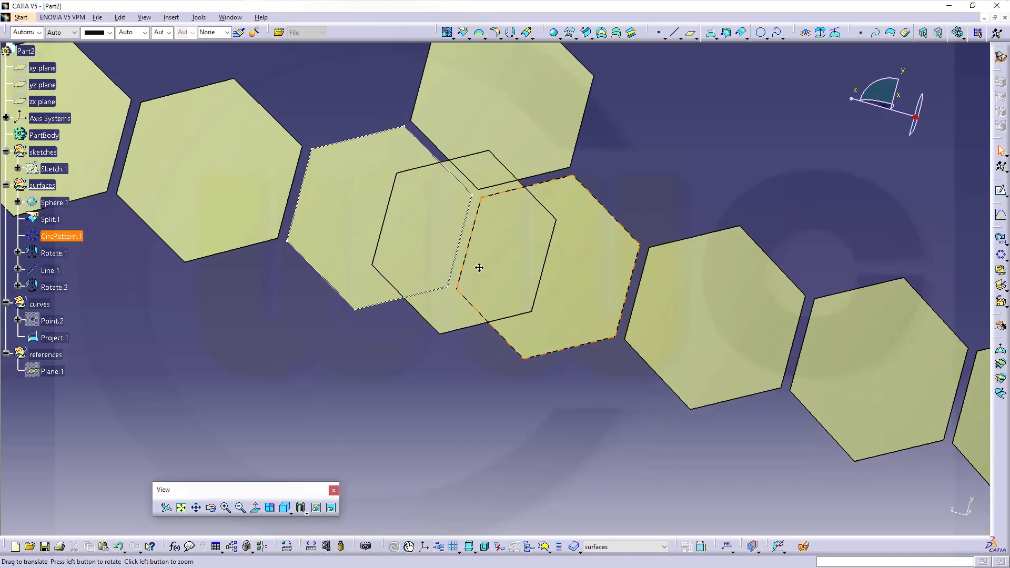
{"action": "right_click", "coordinate": [443, 320]}
{"action": "left_click", "coordinate": [463, 345]}
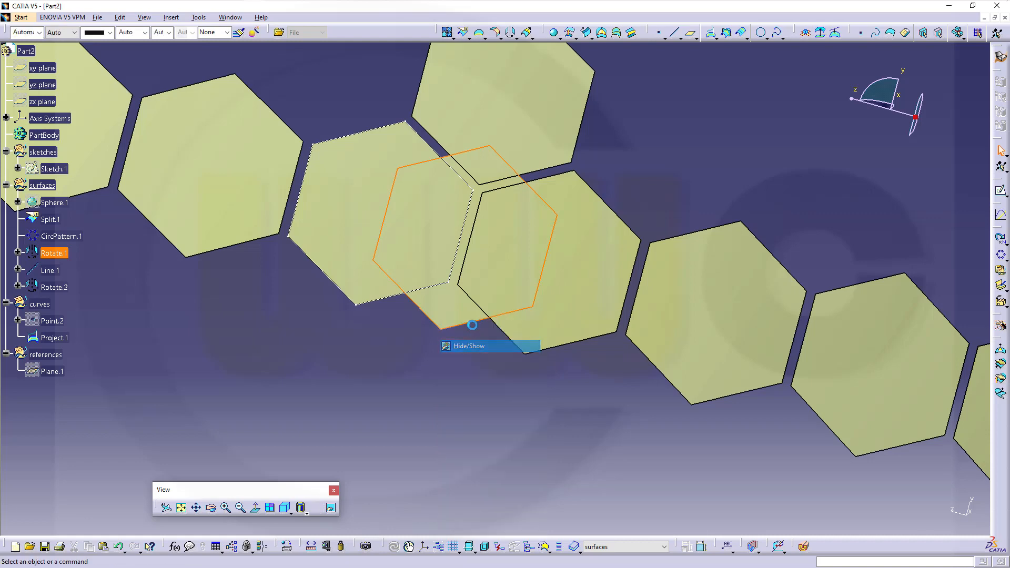
{"action": "middle_click_drag", "start_coordinate": [457, 245], "coordinate": [438, 290]}
{"action": "left_click", "coordinate": [377, 166]}
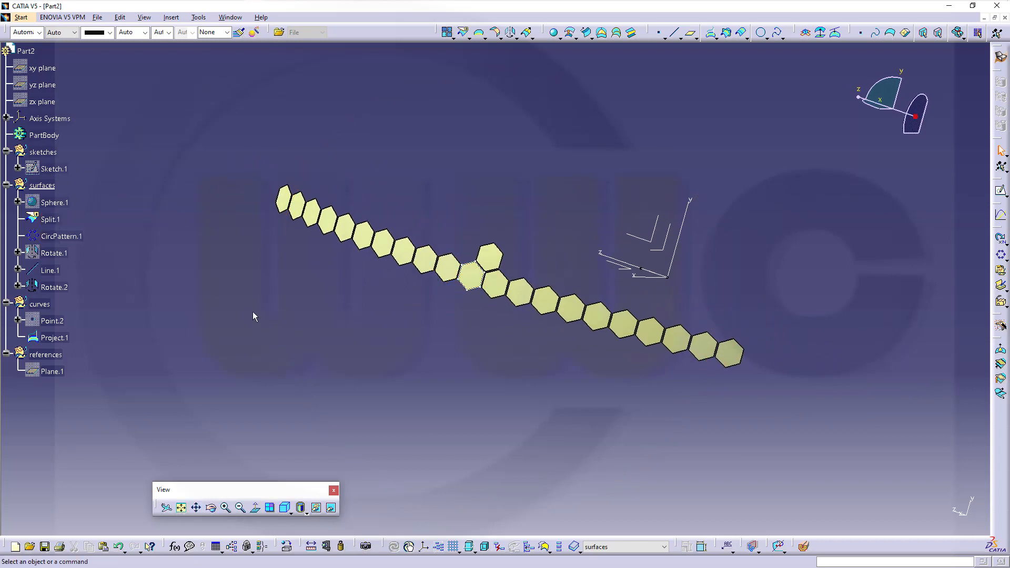
{"action": "middle_click_drag", "start_coordinate": [396, 330], "coordinate": [389, 288]}
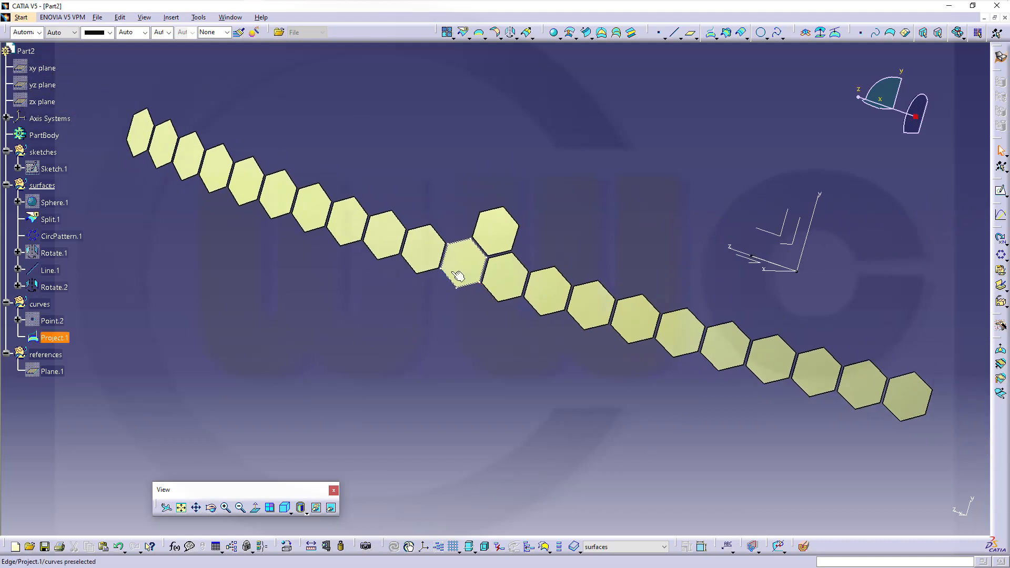
Move Line.1 from the surfaces set into the references geometrical set, and expand Rotate.1 and Rotate.2 to show their angle parameters
{"action": "left_click", "coordinate": [49, 272]}
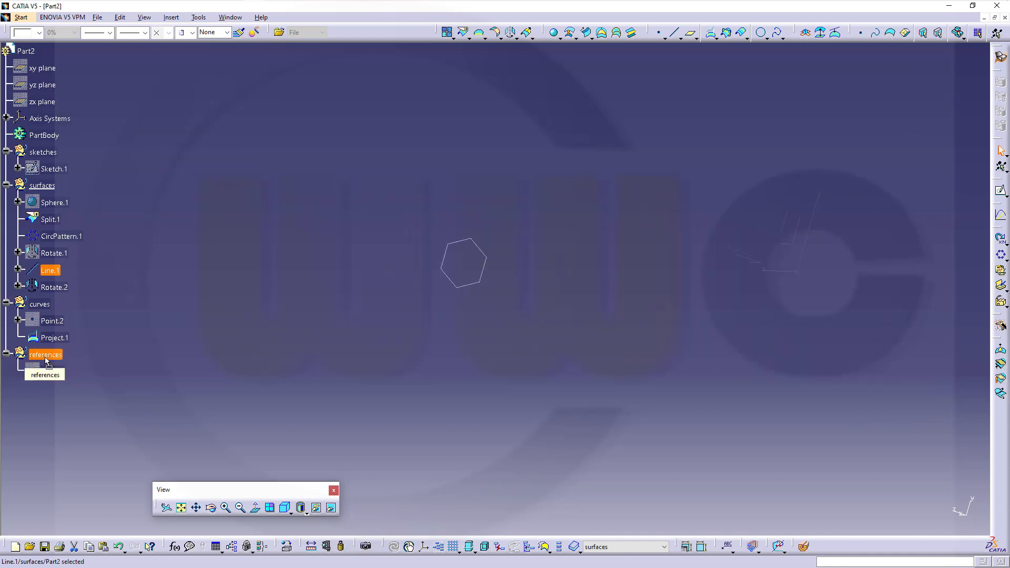
{"action": "left_click_drag", "start_coordinate": [45, 359], "coordinate": [45, 360]}
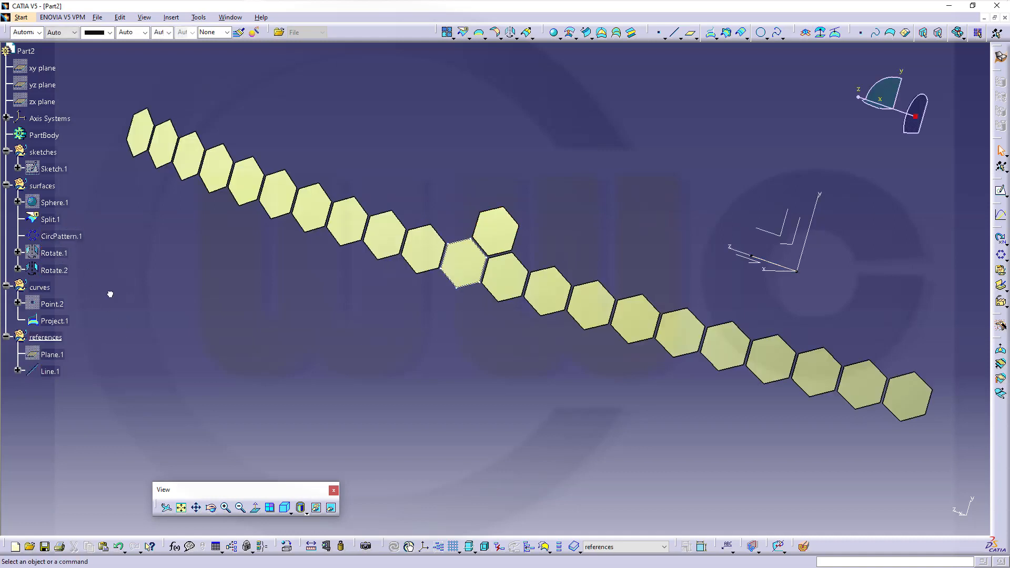
{"action": "left_click", "coordinate": [18, 270]}
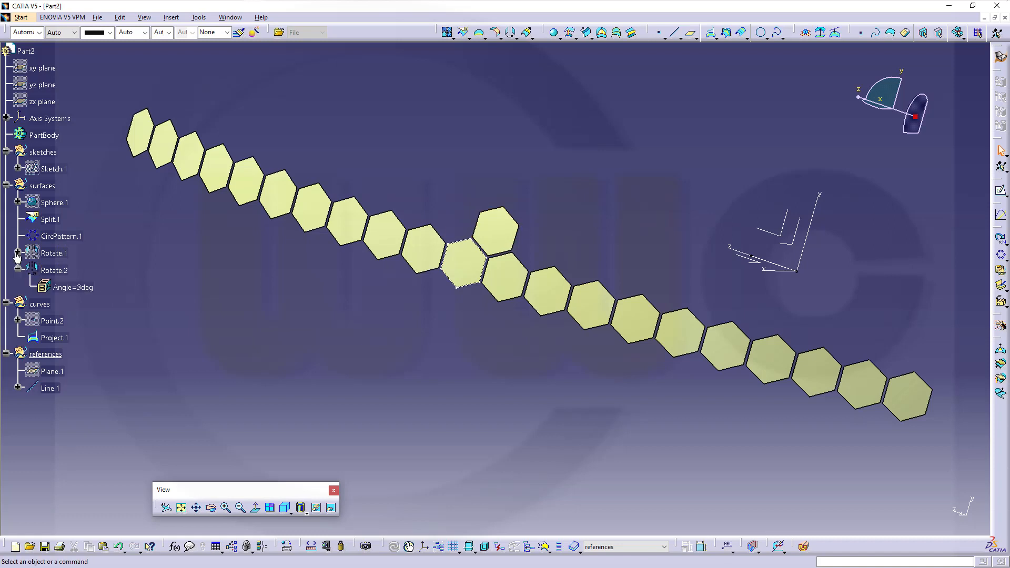
{"action": "left_click", "coordinate": [17, 253]}
{"action": "middle_click_drag", "start_coordinate": [169, 291], "coordinate": [201, 296]}
{"action": "scroll", "coordinate": [175, 349], "scroll_direction": "down", "scroll_amount": 3}
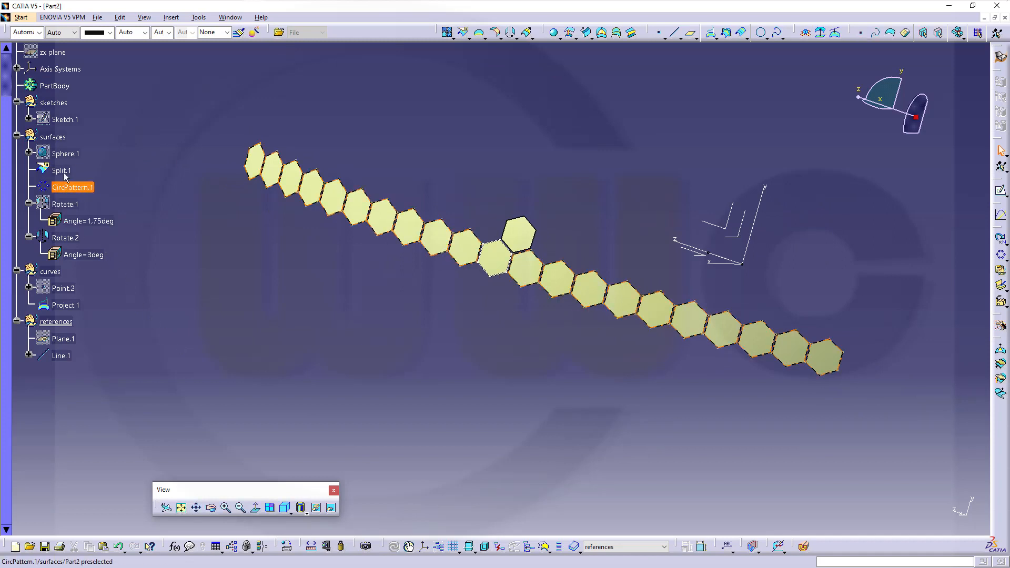
Define the surfaces geometrical set as the in-work object
{"action": "right_click", "coordinate": [62, 136]}
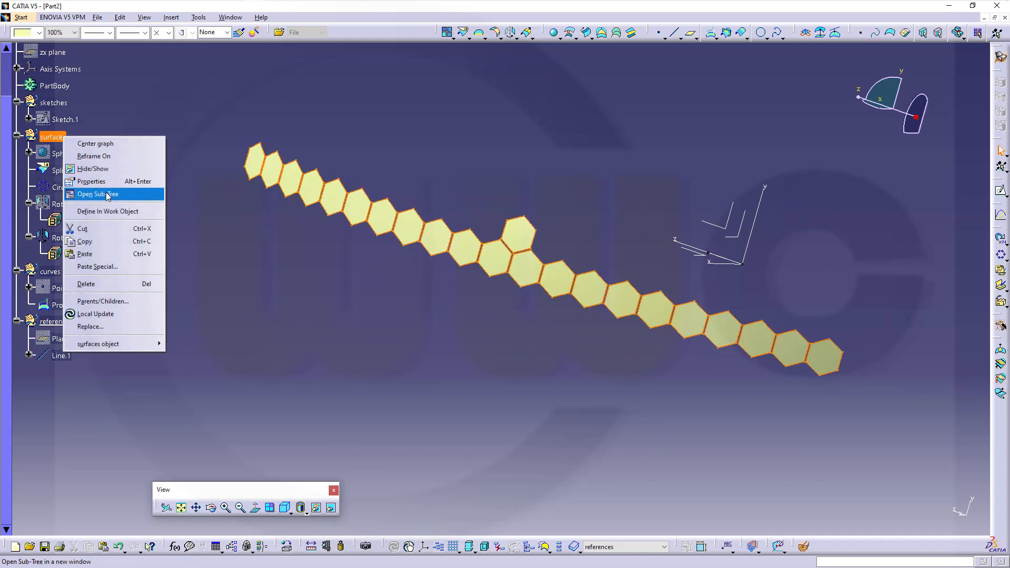
{"action": "left_click", "coordinate": [108, 211]}
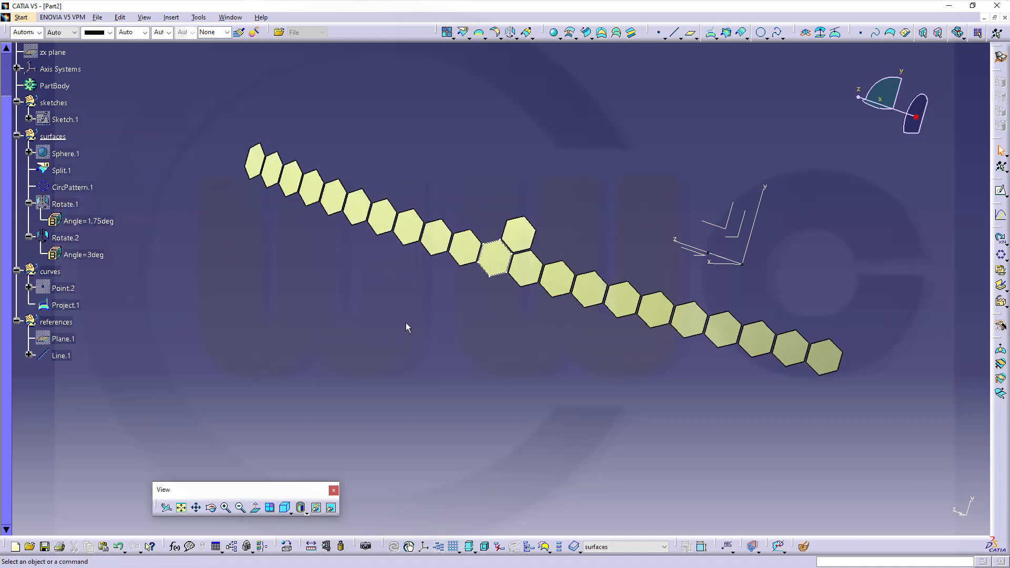
{"action": "middle_click_drag", "start_coordinate": [406, 324], "coordinate": [418, 286], "text": "ctrl"}
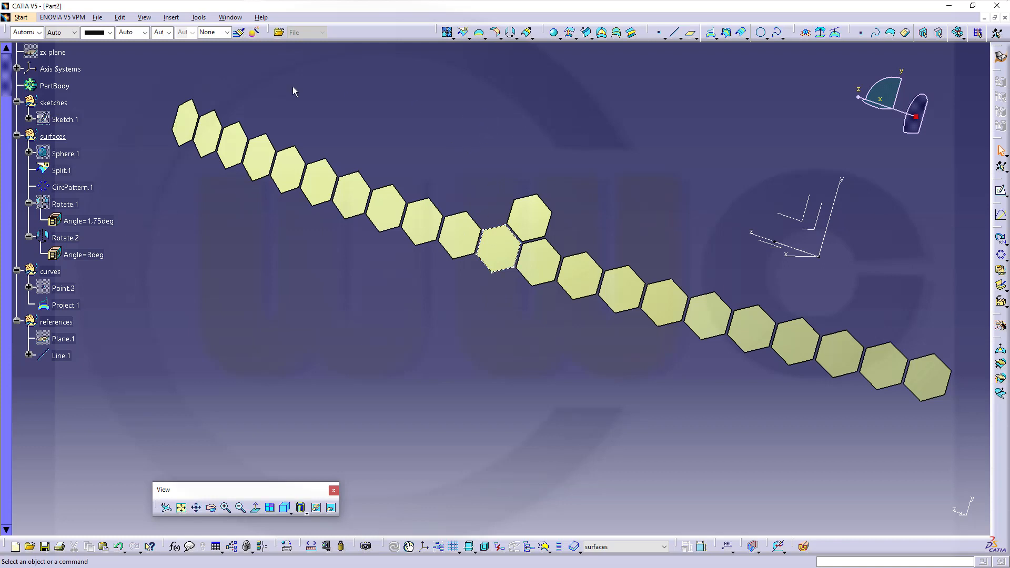
Start a Rotate of the original hexagonal patch Split.1, using the absolute axis system's Z axis as the rotation axis
{"action": "left_click", "coordinate": [171, 19]}
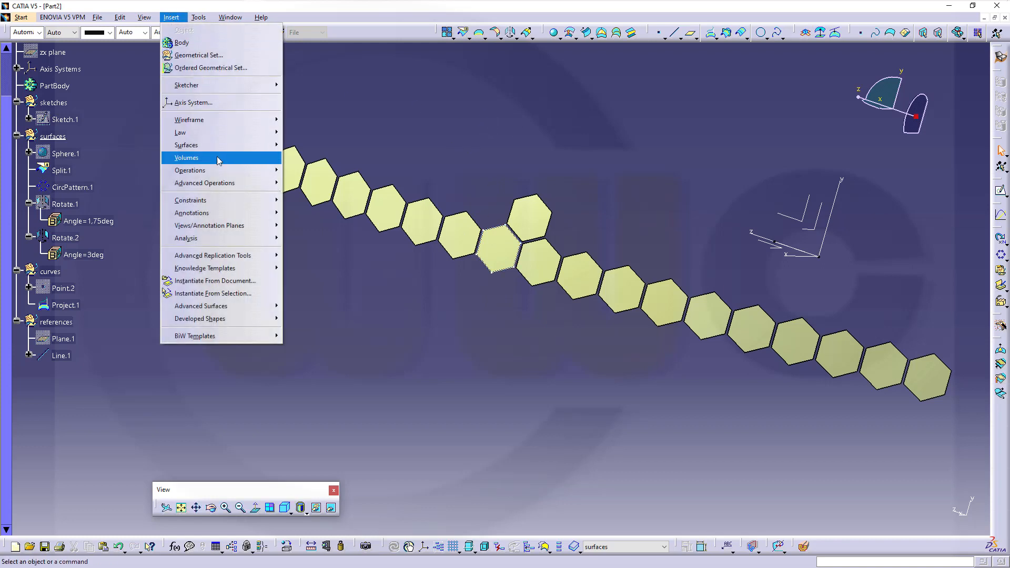
{"action": "mouse_move", "coordinate": [216, 175]}
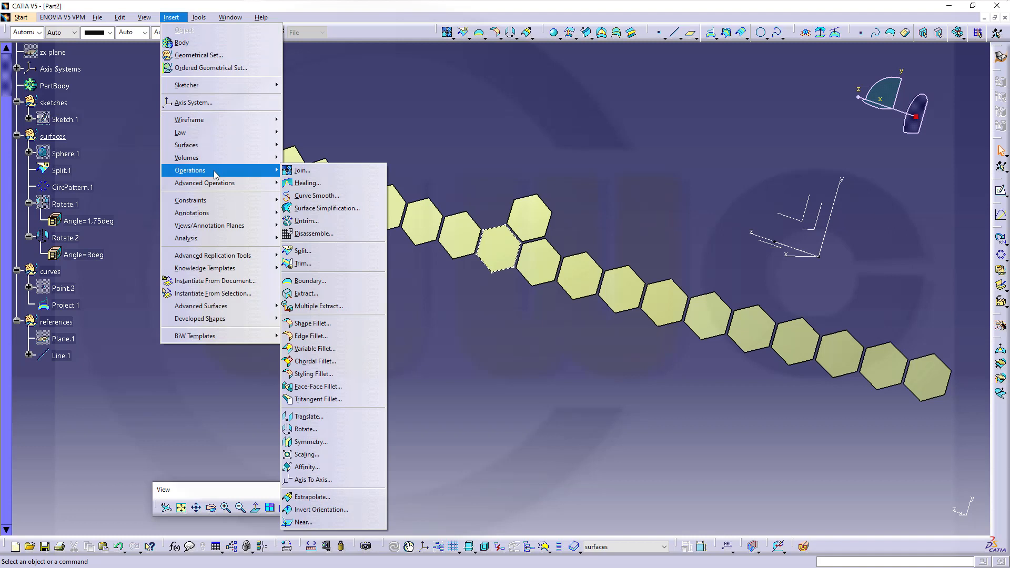
{"action": "left_click", "coordinate": [320, 430]}
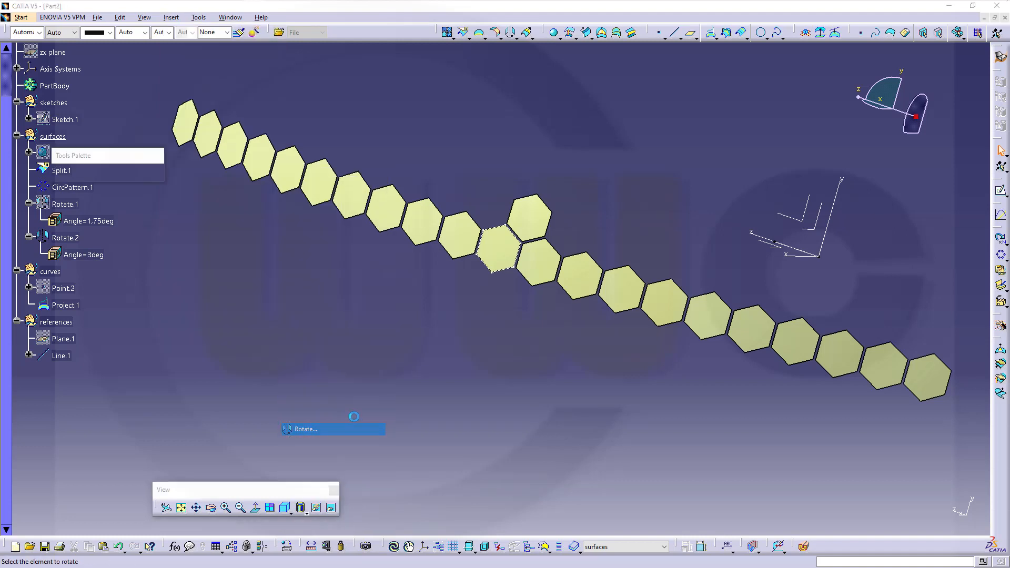
{"action": "left_click", "coordinate": [501, 254]}
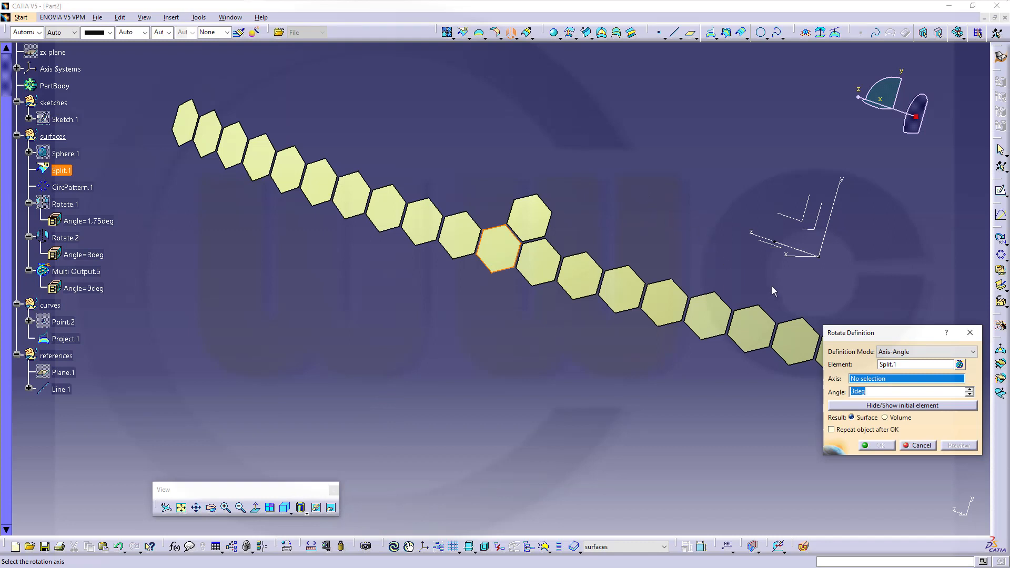
{"action": "middle_click_drag", "start_coordinate": [647, 215], "coordinate": [620, 250]}
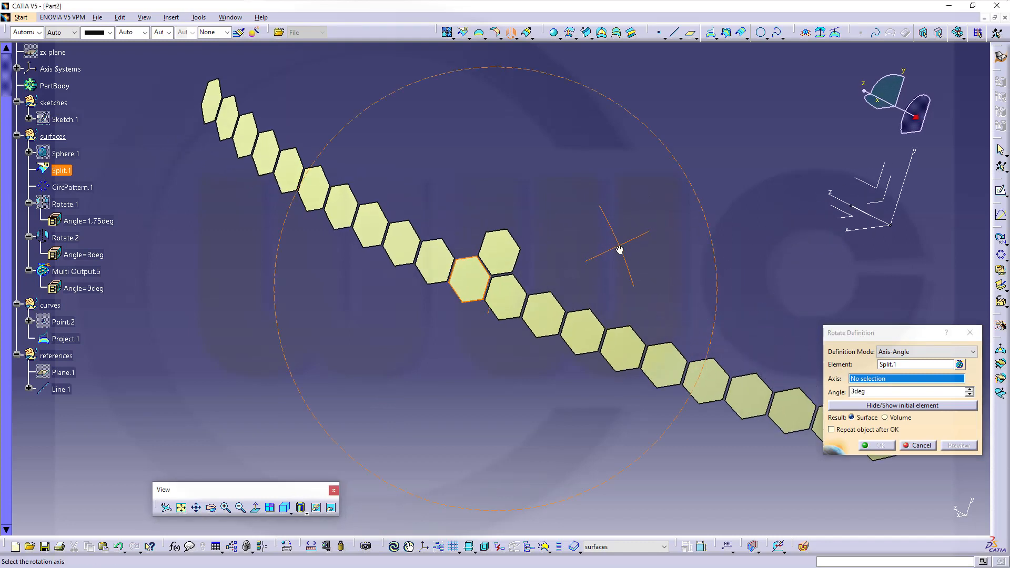
{"action": "middle_click_drag", "start_coordinate": [690, 214], "coordinate": [860, 211]}
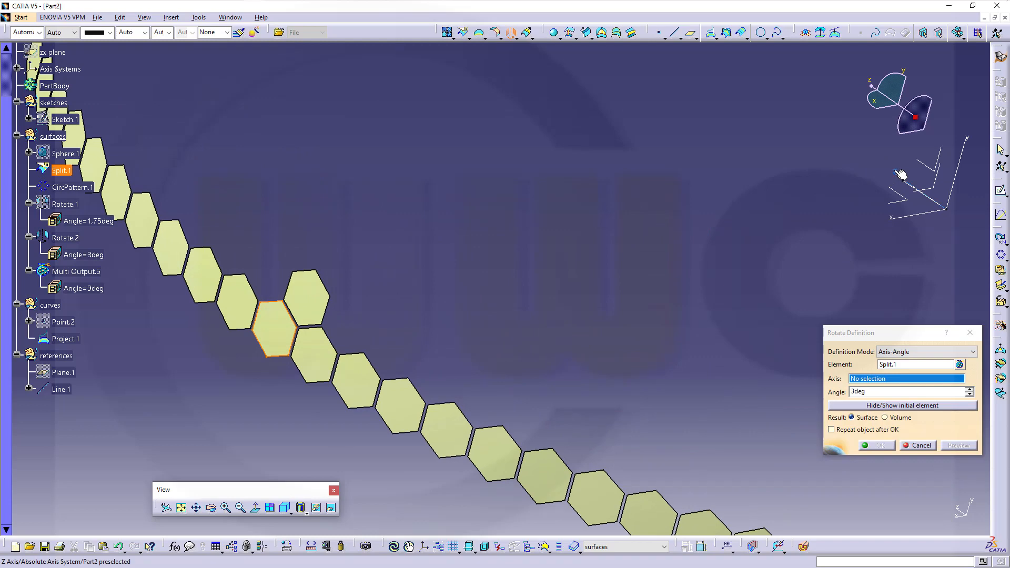
{"action": "left_click", "coordinate": [899, 171]}
Increase the rotation angle so the copy of Split.1 sits one row beyond the 3-degree rotated patch, and create the rotation
{"action": "middle_click_drag", "start_coordinate": [588, 261], "coordinate": [492, 194]}
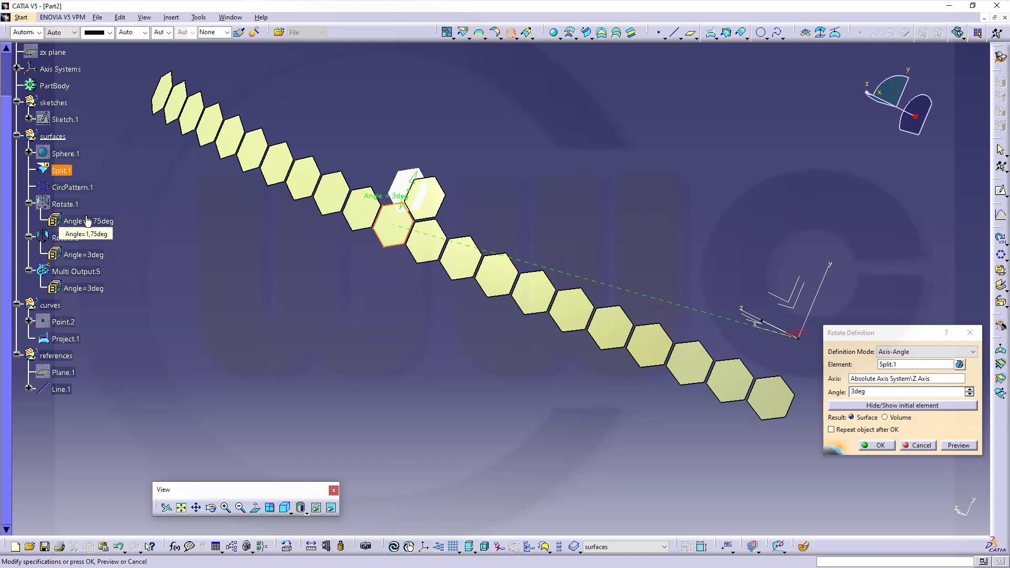
{"action": "left_click", "coordinate": [859, 390]}
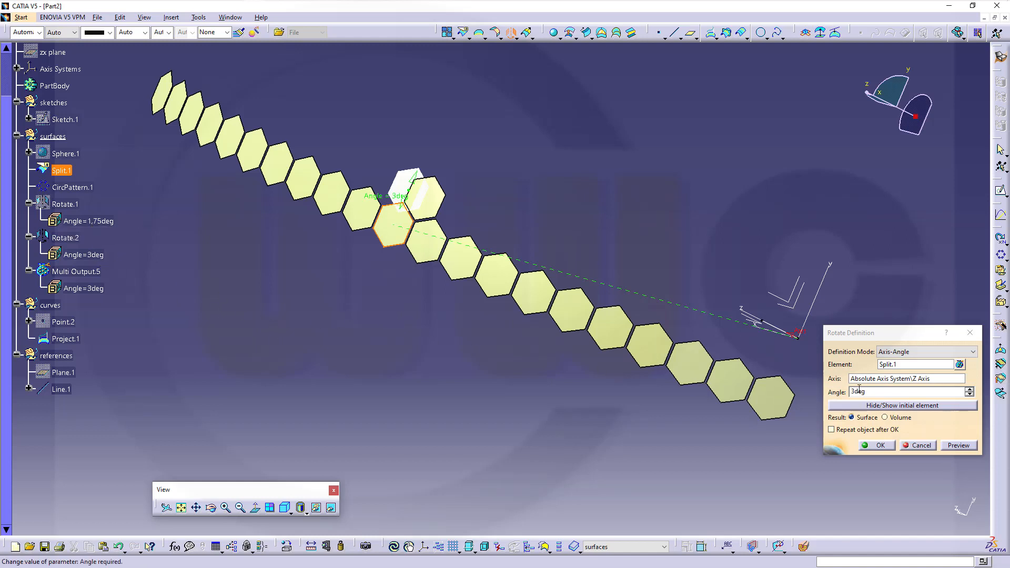
{"action": "left_click", "coordinate": [888, 395]}
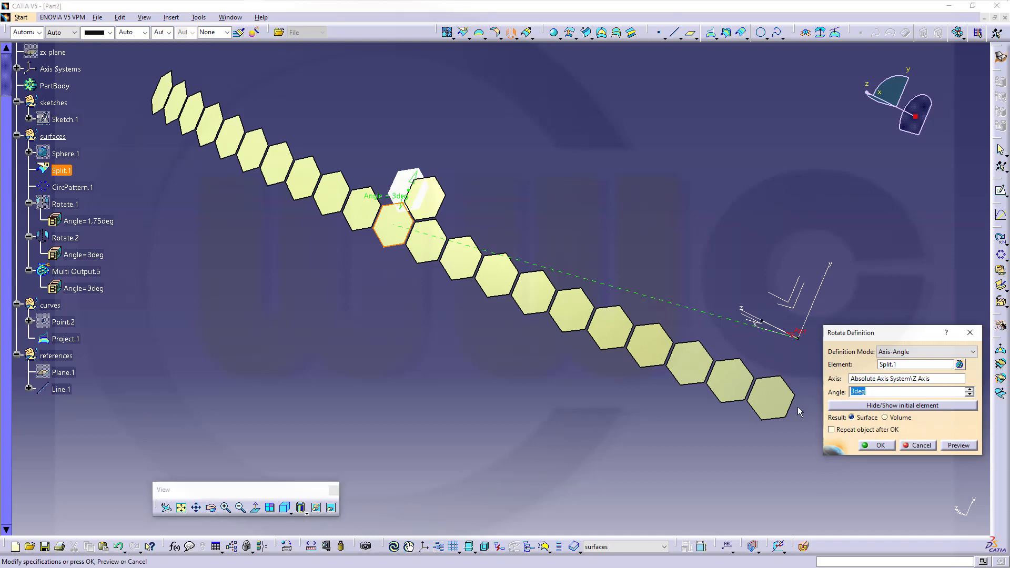
{"action": "key", "text": "Return"}
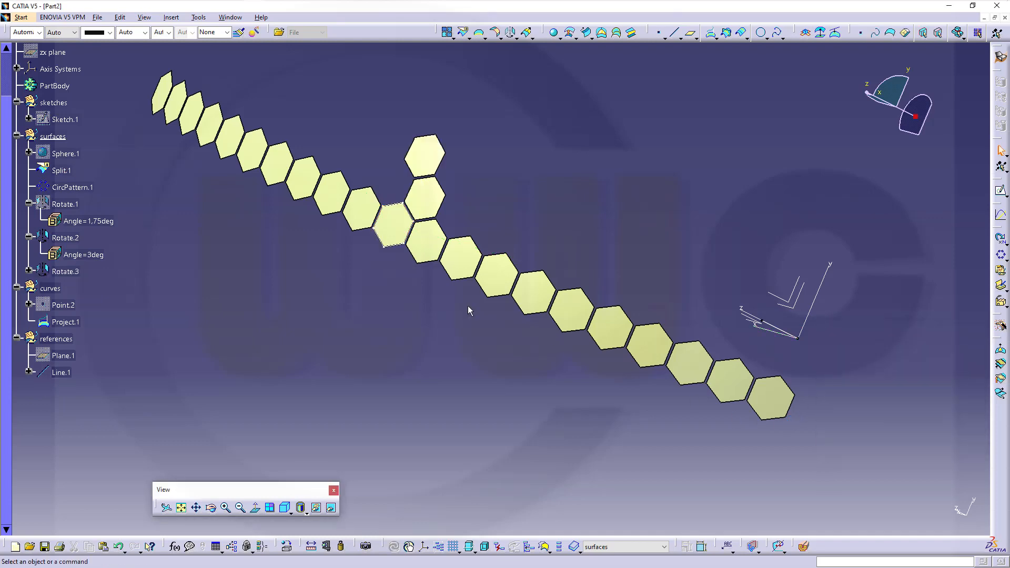
{"action": "middle_click_drag", "start_coordinate": [468, 311], "coordinate": [388, 264]}
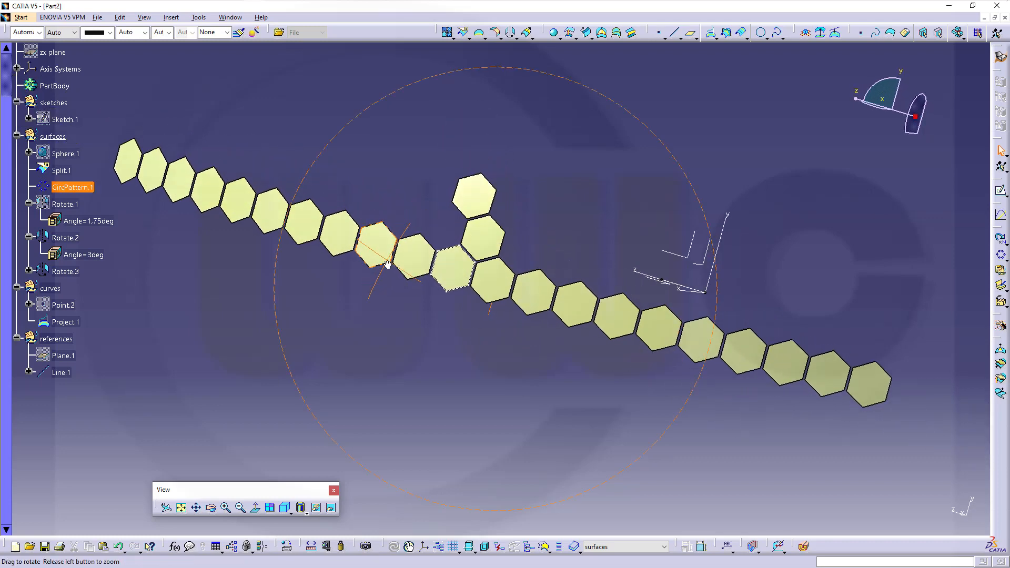
Rotate a copy of the 3-degree patch Rotate.2 by 6 degrees about Line.1
{"action": "middle_click_drag", "start_coordinate": [416, 354], "coordinate": [408, 351]}
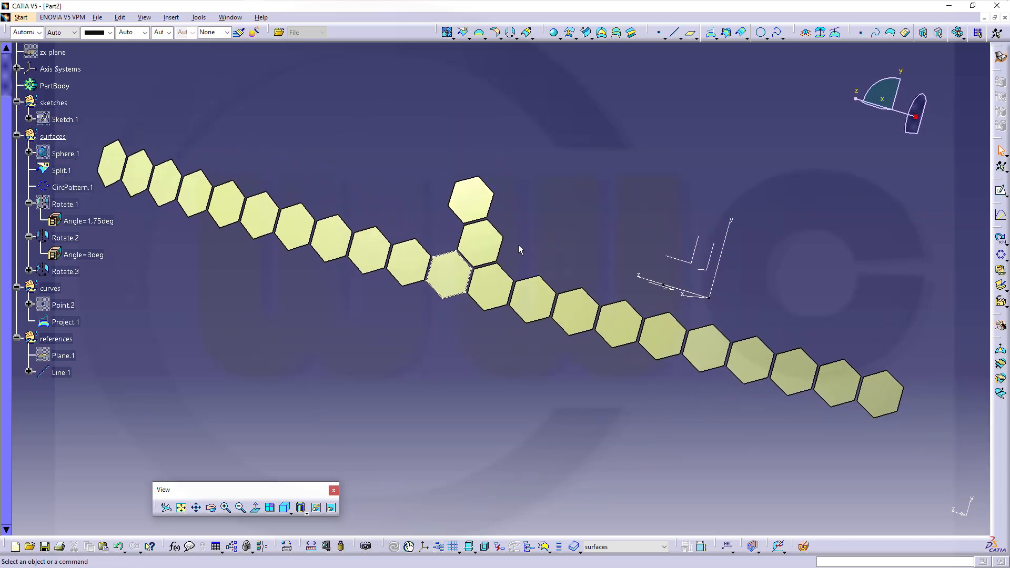
{"action": "middle_click_drag", "start_coordinate": [519, 245], "coordinate": [517, 288]}
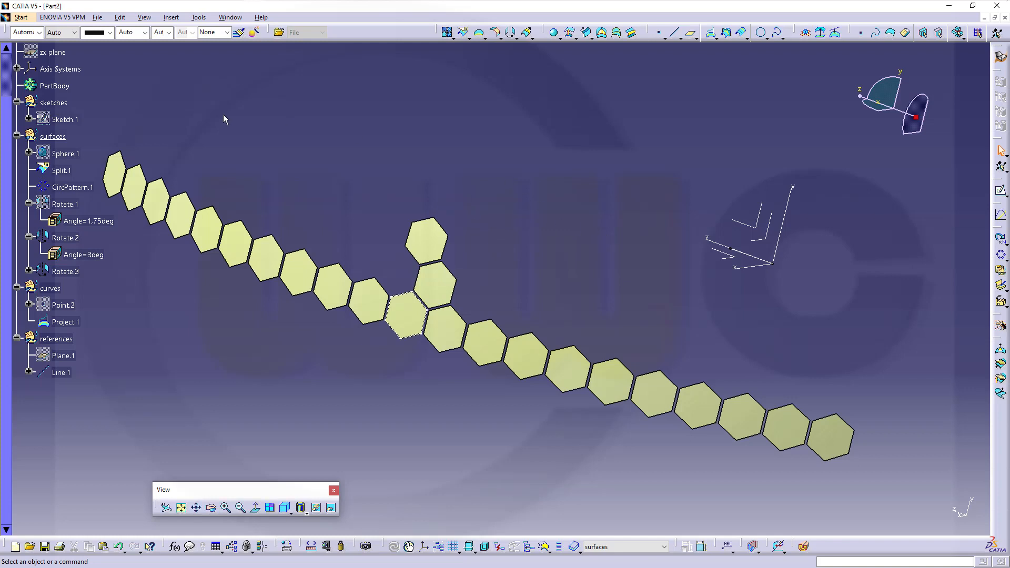
{"action": "left_click", "coordinate": [171, 18]}
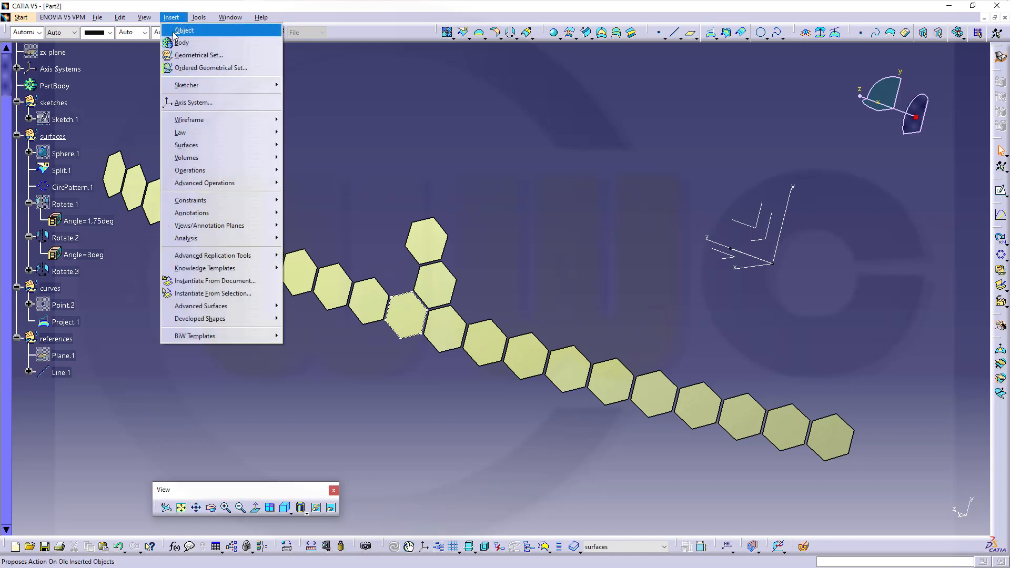
{"action": "mouse_move", "coordinate": [244, 172]}
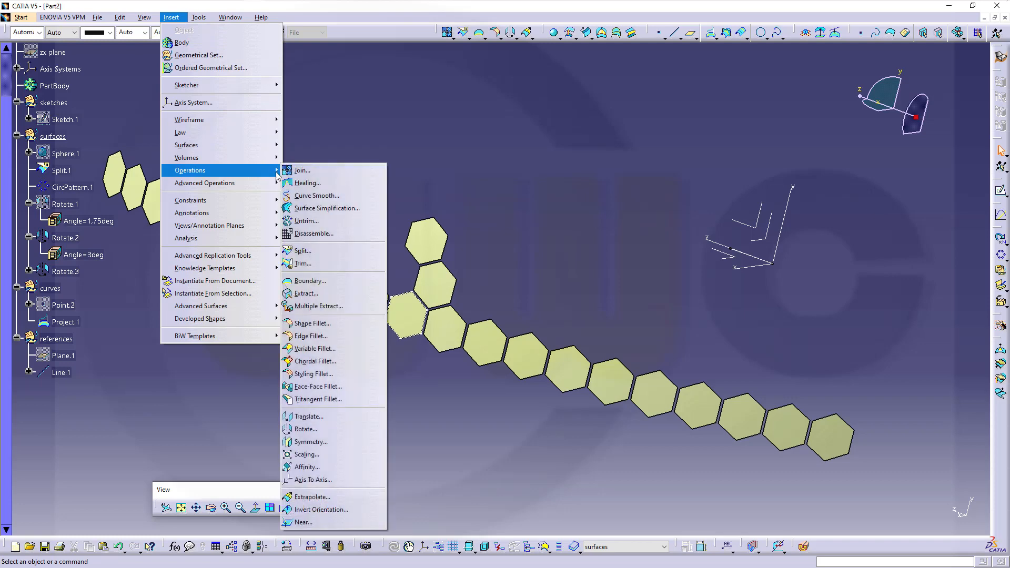
{"action": "left_click", "coordinate": [305, 430]}
{"action": "left_click", "coordinate": [442, 289]}
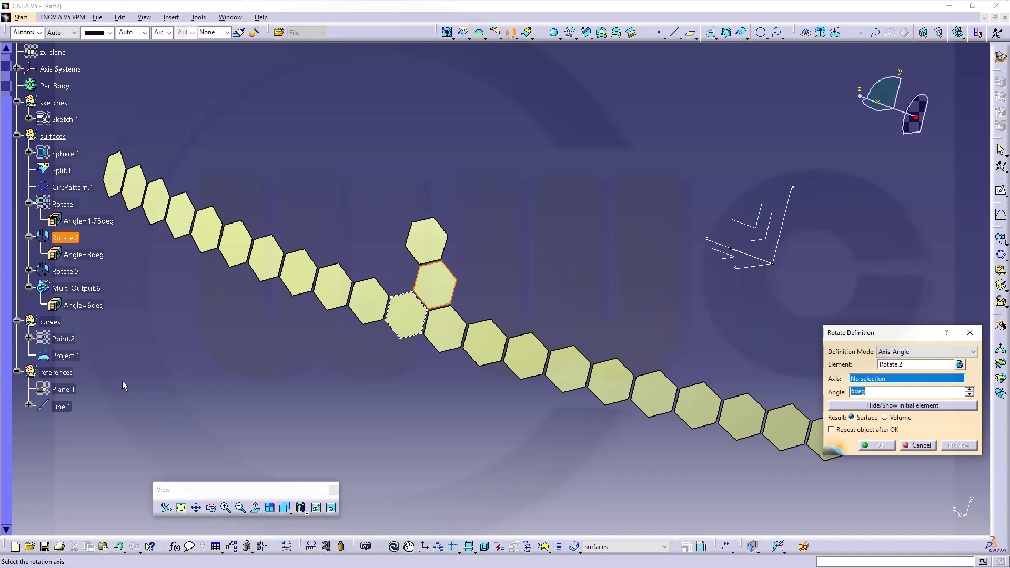
{"action": "left_click", "coordinate": [59, 407]}
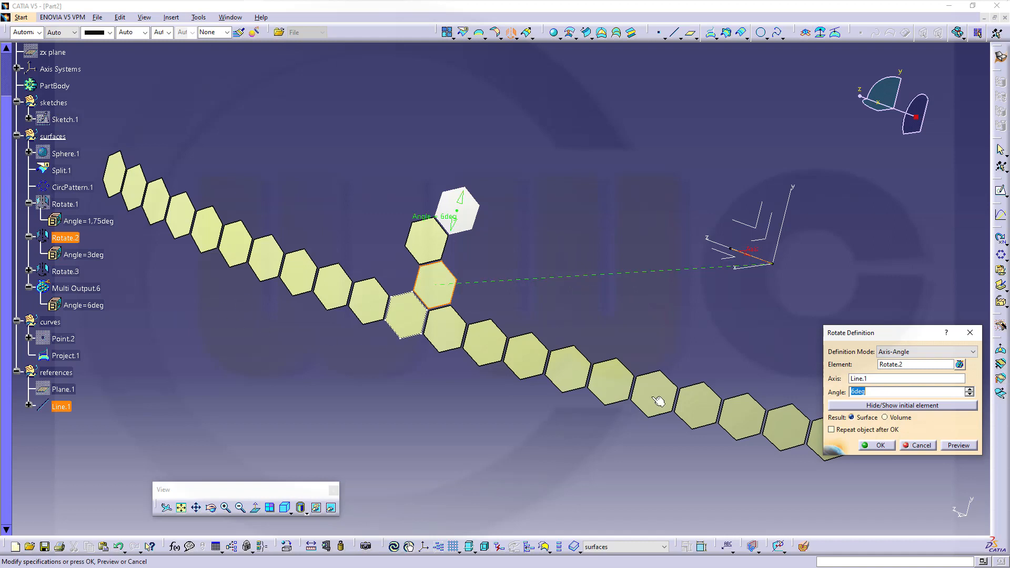
{"action": "left_click", "coordinate": [876, 445]}
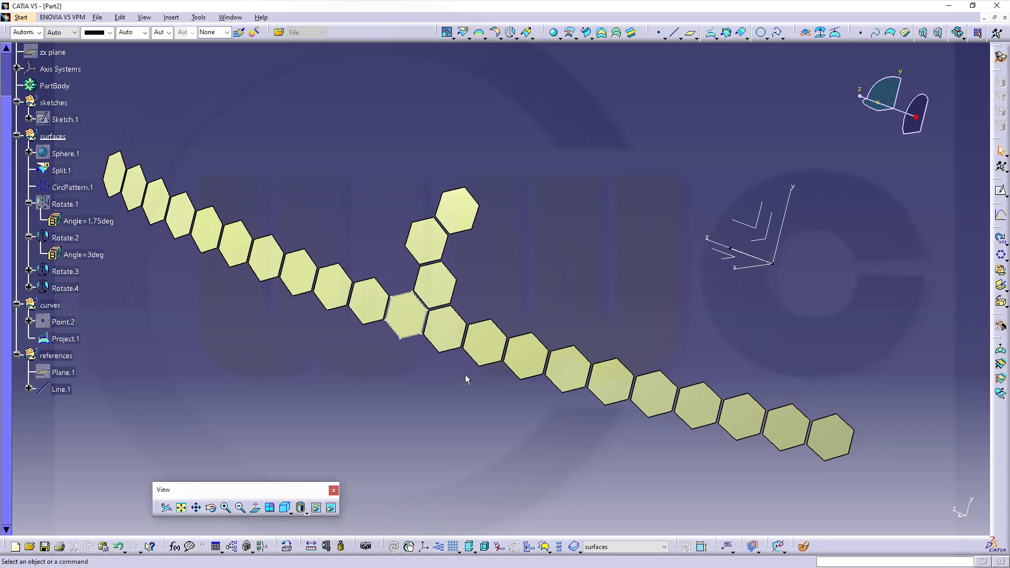
{"action": "middle_click_drag", "start_coordinate": [468, 379], "coordinate": [491, 339]}
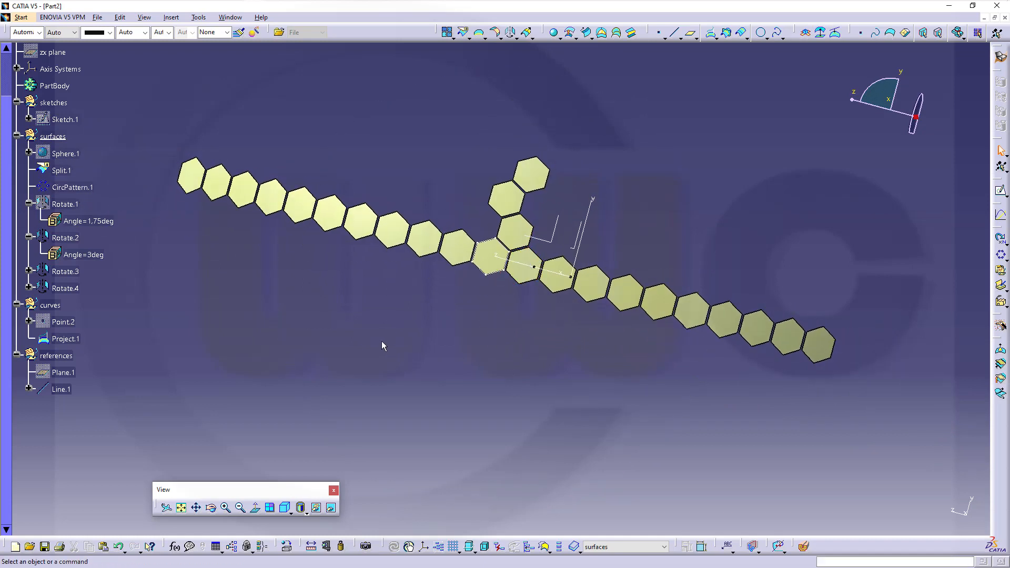
{"action": "middle_click_drag", "start_coordinate": [474, 267], "coordinate": [428, 228]}
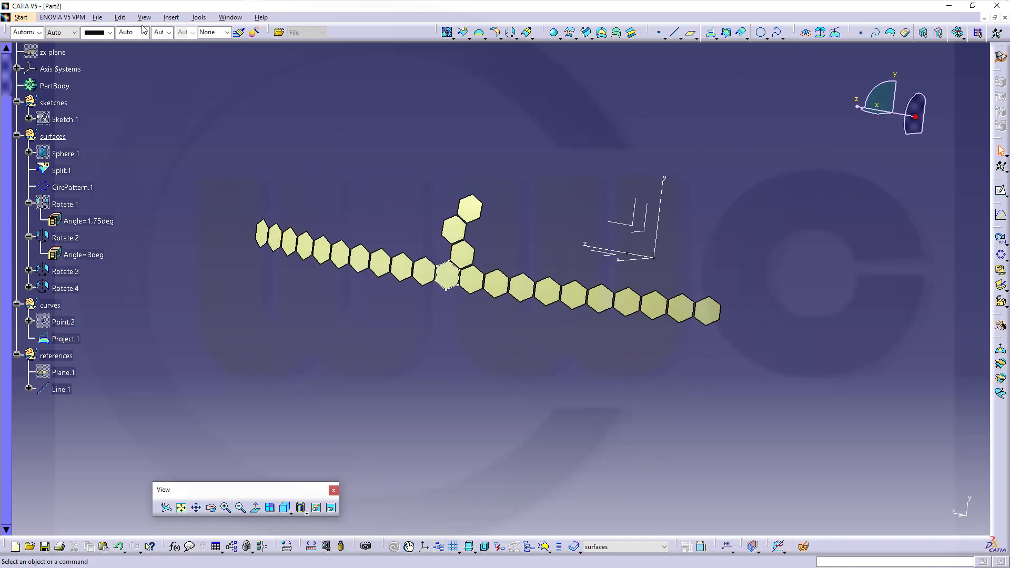
{"action": "left_click", "coordinate": [171, 18]}
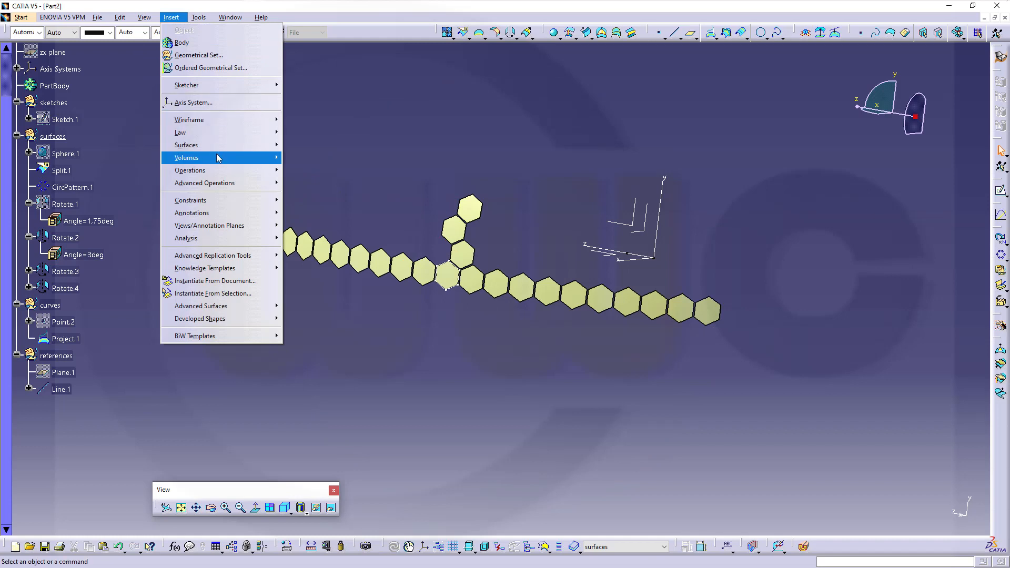
{"action": "mouse_move", "coordinate": [219, 164]}
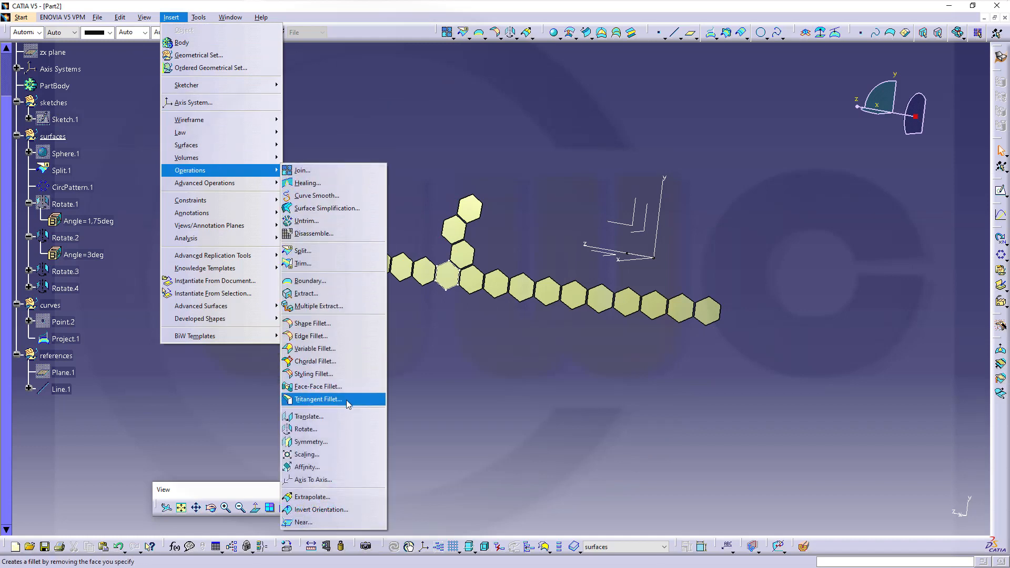
{"action": "left_click", "coordinate": [419, 385]}
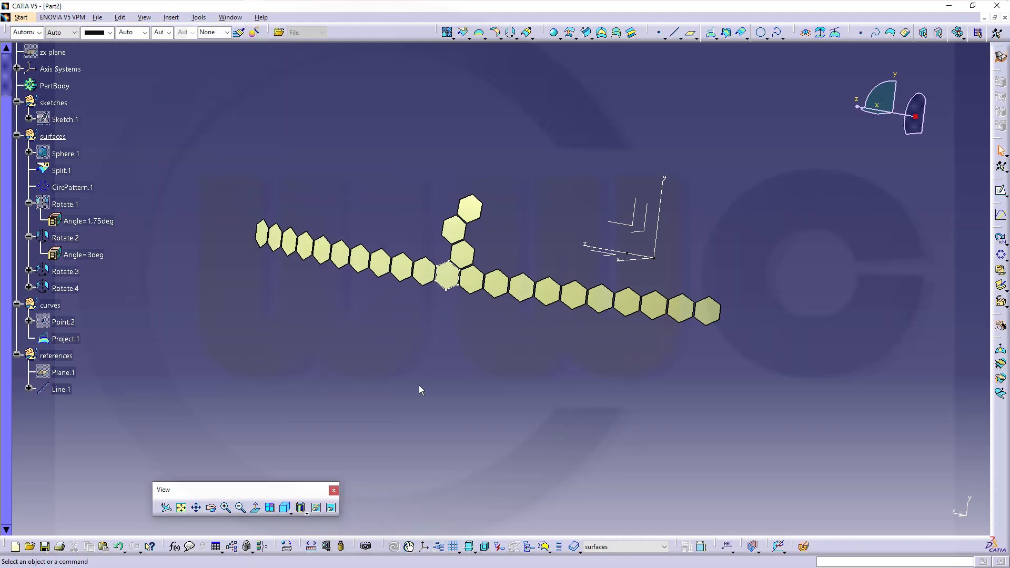
Mirror the patches Rotate.2, Rotate.3 and Rotate.4 about the absolute axis system's ZX plane using Symmetry
{"action": "middle_click_drag", "start_coordinate": [422, 319], "coordinate": [619, 226]}
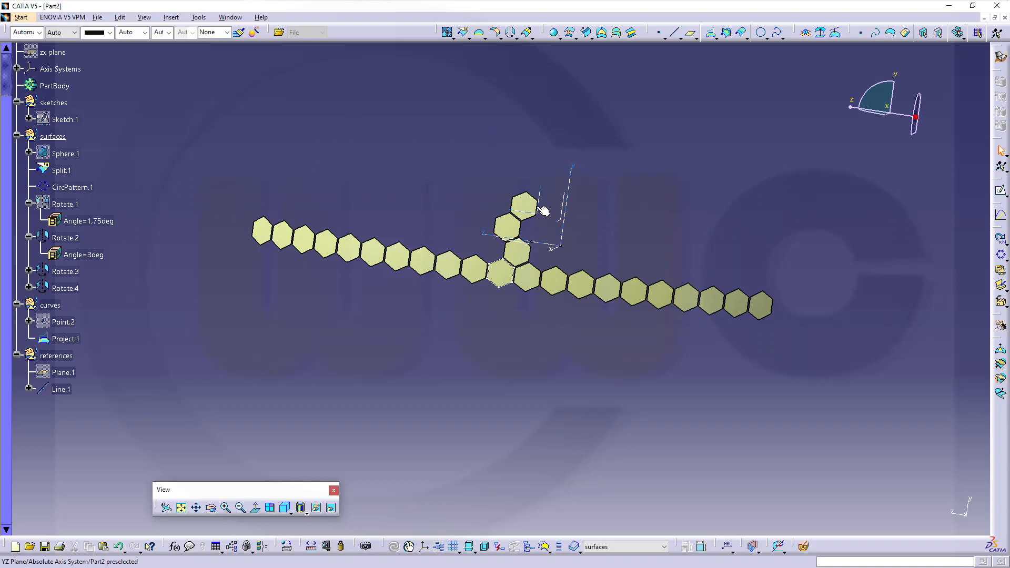
{"action": "left_click", "coordinate": [525, 206]}
{"action": "left_click", "coordinate": [507, 234], "text": "ctrl"}
{"action": "left_click", "coordinate": [517, 251], "text": "ctrl"}
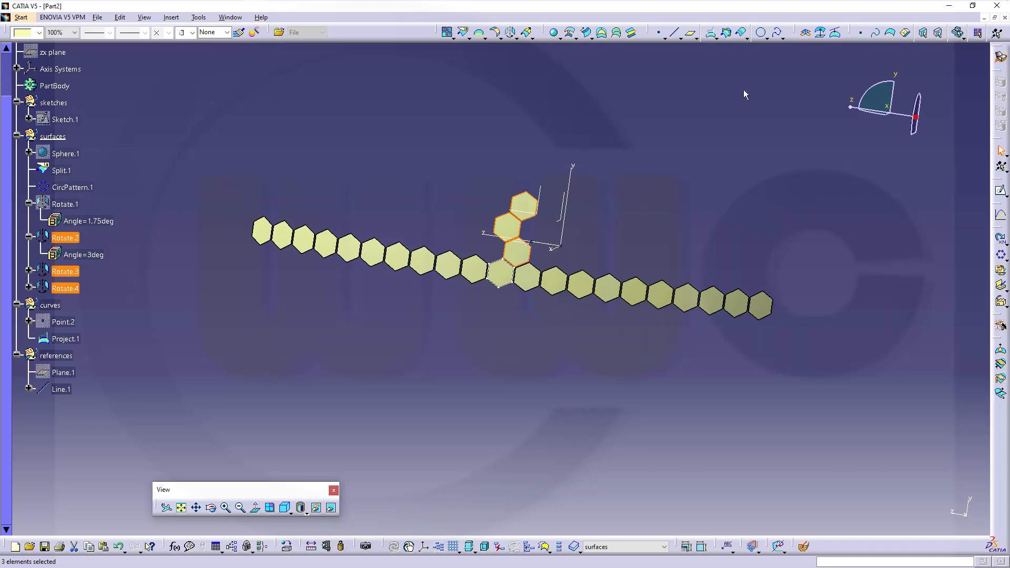
{"action": "left_click", "coordinate": [532, 37]}
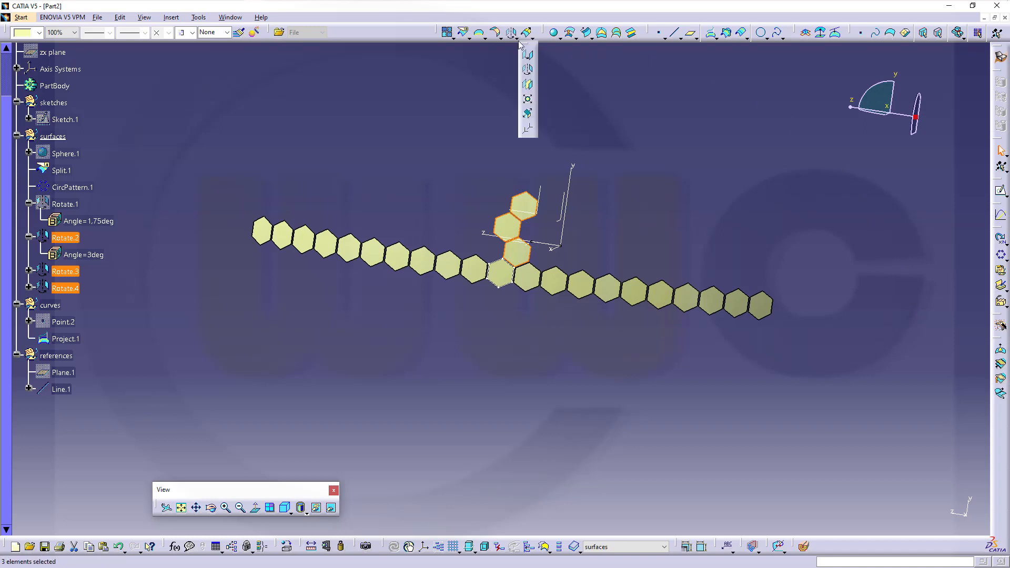
{"action": "left_click", "coordinate": [529, 86]}
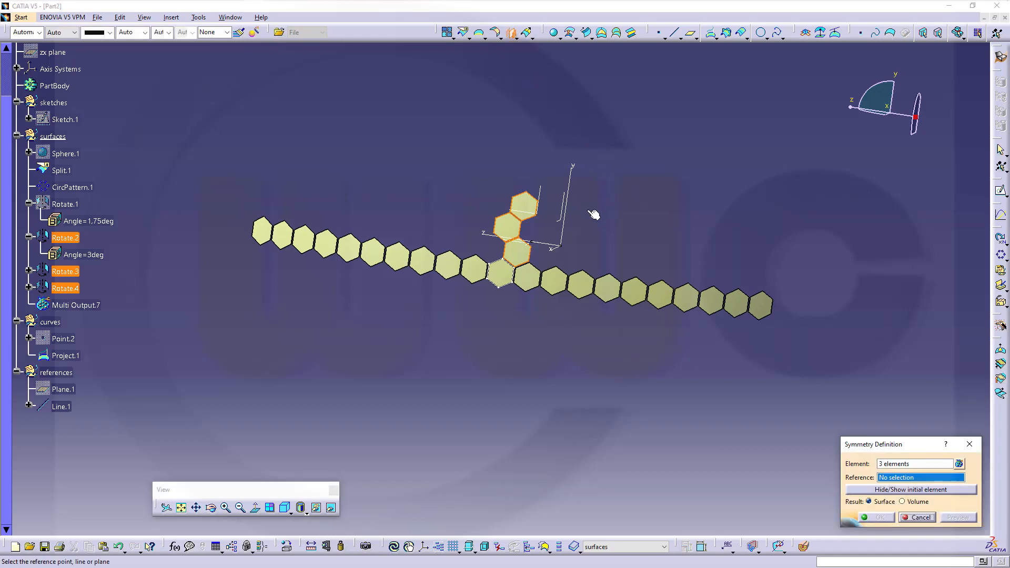
{"action": "middle_click_drag", "start_coordinate": [595, 263], "coordinate": [522, 288]}
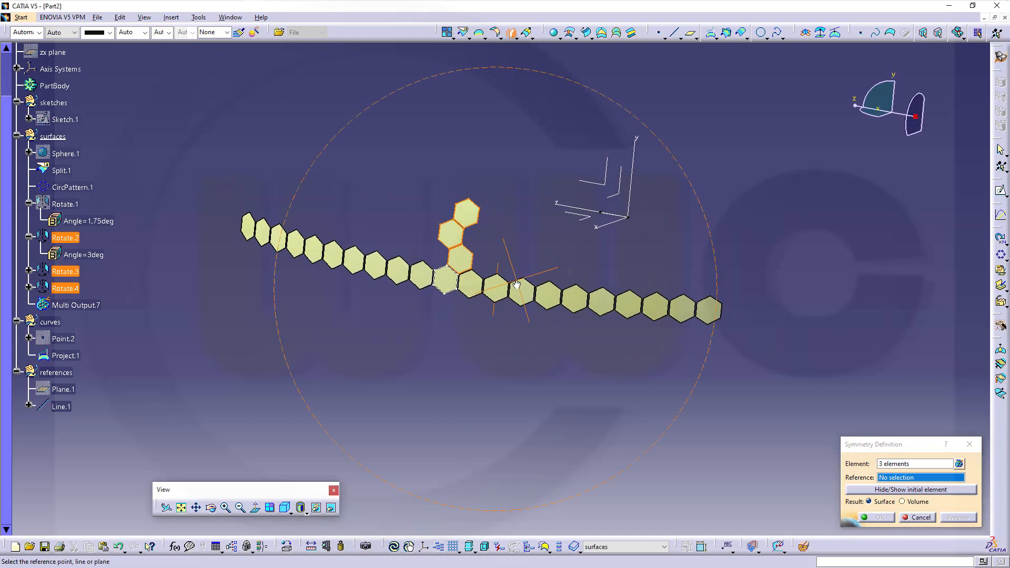
{"action": "left_click", "coordinate": [590, 222]}
{"action": "middle_click_drag", "start_coordinate": [387, 282], "coordinate": [503, 242]}
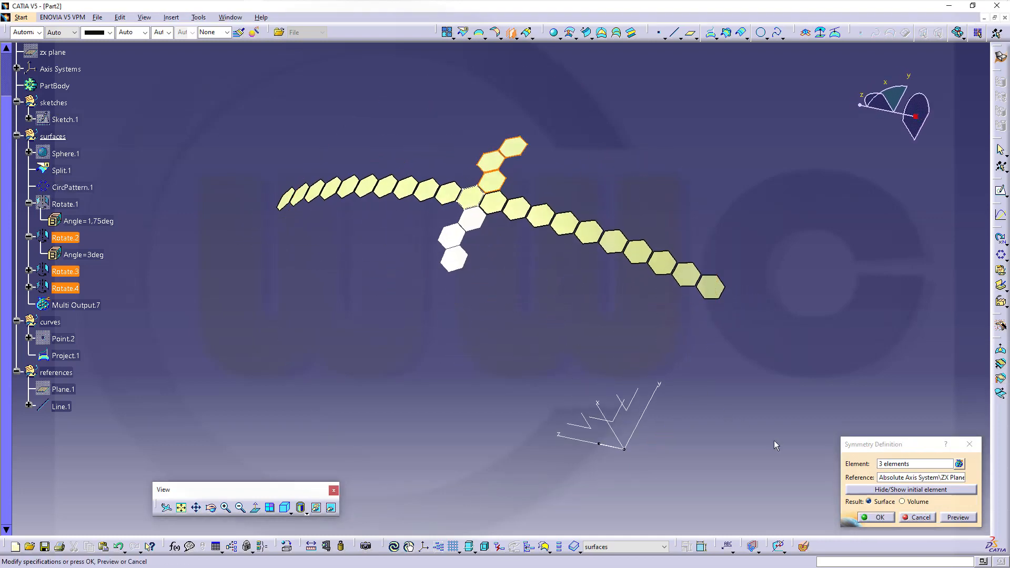
{"action": "left_click", "coordinate": [879, 518]}
Rotate a copy of patch Rotate.3 by 6 degrees about the absolute axis system's Z axis
{"action": "middle_click_drag", "start_coordinate": [499, 318], "coordinate": [527, 321]}
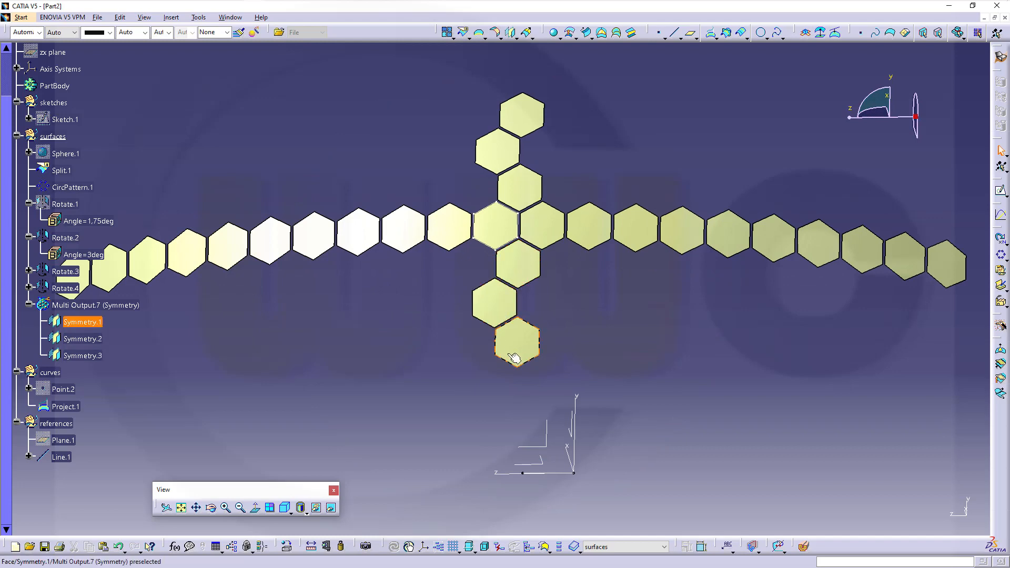
{"action": "middle_click_drag", "start_coordinate": [446, 272], "coordinate": [520, 156]}
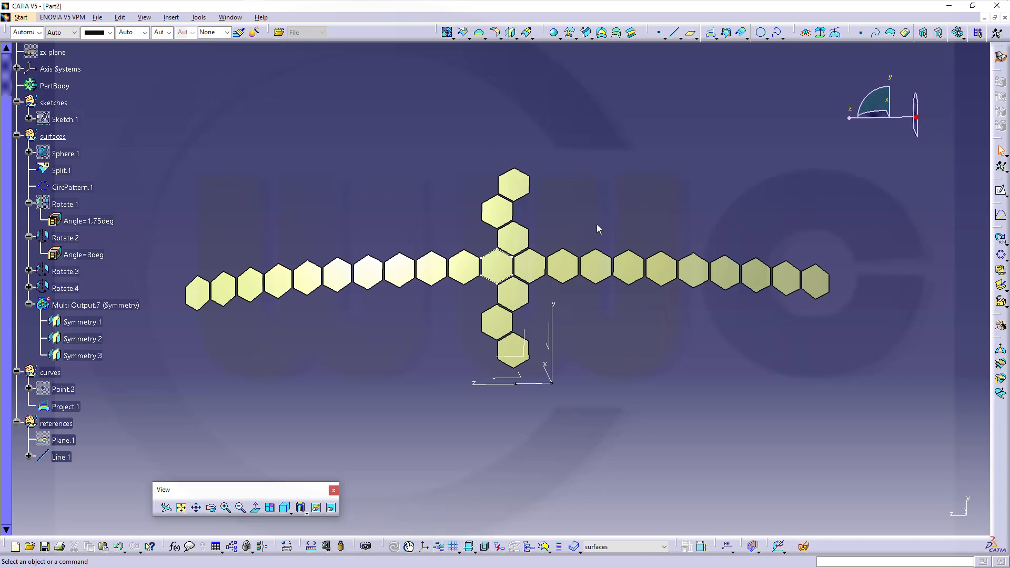
{"action": "mouse_move", "coordinate": [598, 229]}
{"action": "middle_mouse_down"}
{"action": "mouse_move", "coordinate": [591, 250]}
{"action": "mouse_move", "coordinate": [584, 235]}
{"action": "middle_mouse_up"}
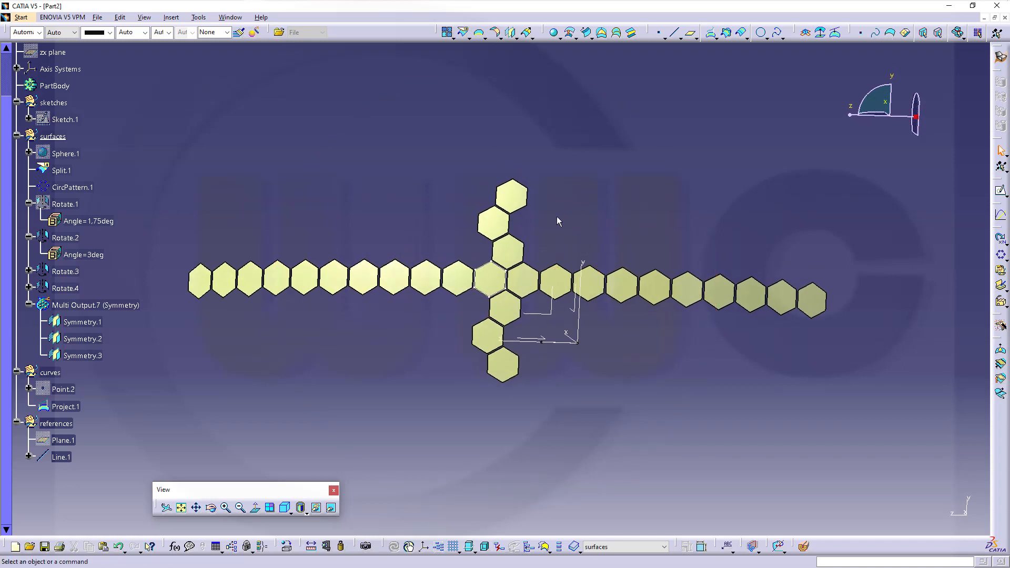
{"action": "left_click", "coordinate": [493, 229]}
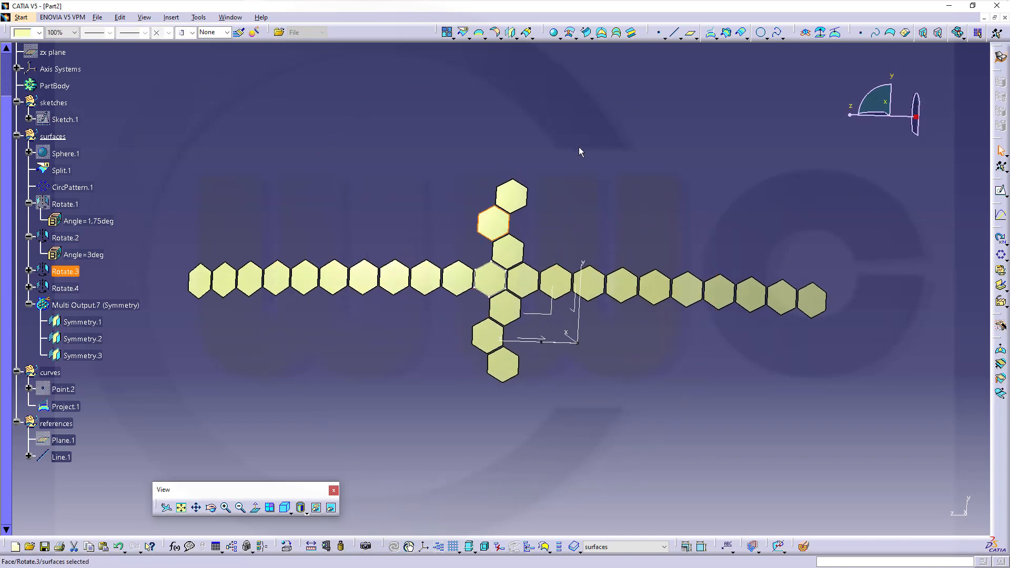
{"action": "left_click", "coordinate": [390, 190]}
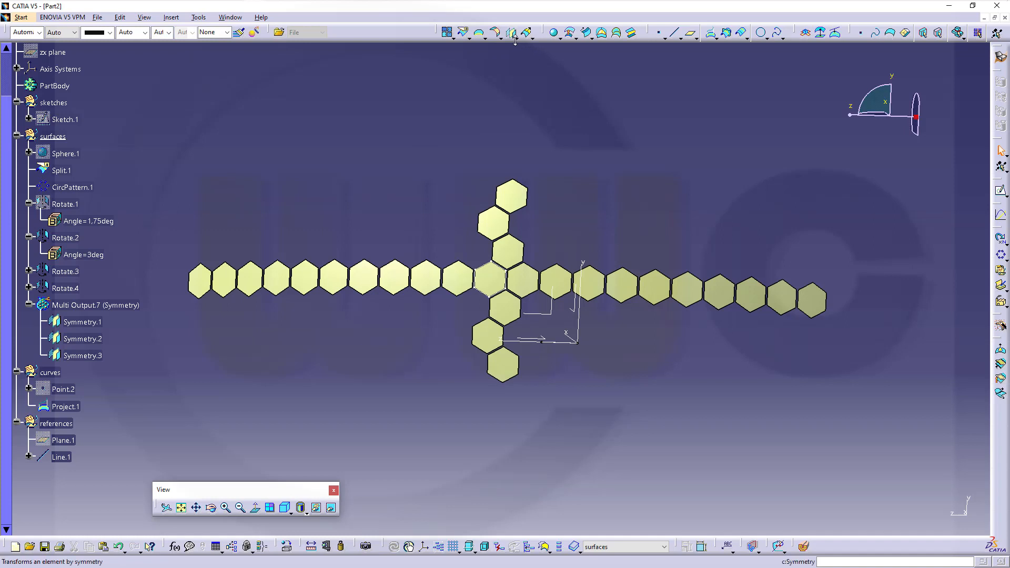
{"action": "left_click", "coordinate": [532, 38]}
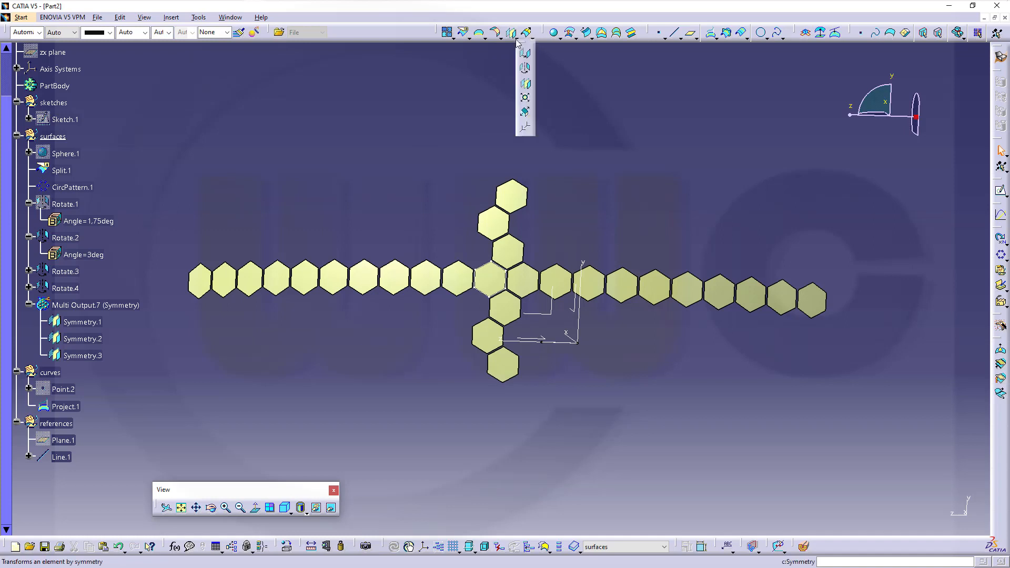
{"action": "left_click", "coordinate": [526, 69]}
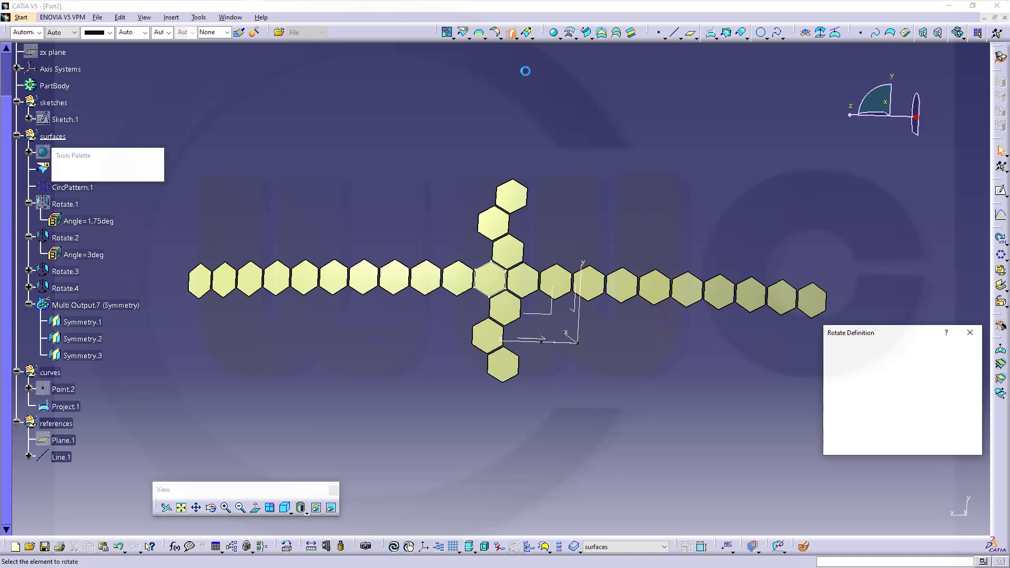
{"action": "left_click", "coordinate": [492, 221]}
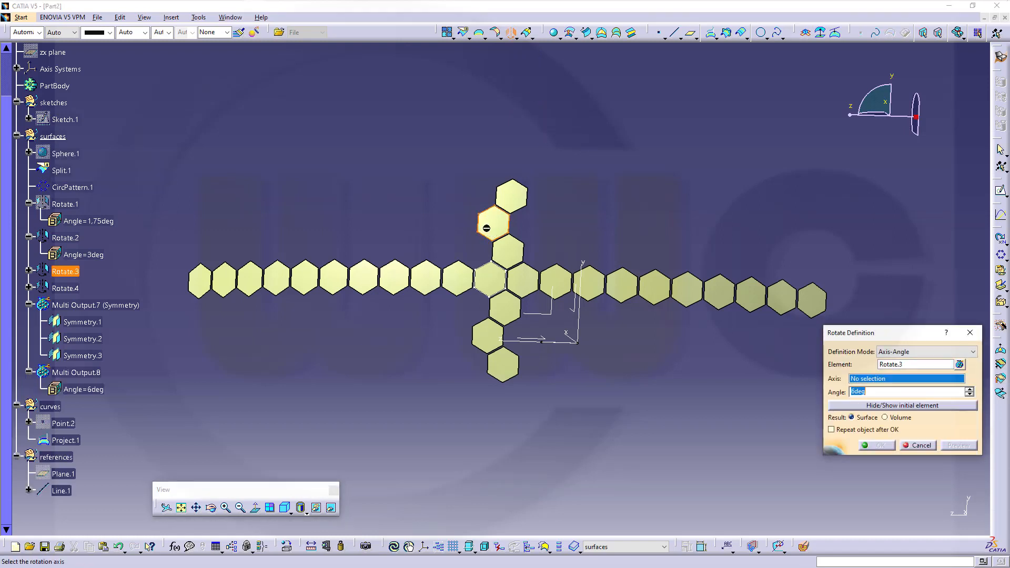
{"action": "middle_click_drag", "start_coordinate": [548, 378], "coordinate": [514, 395]}
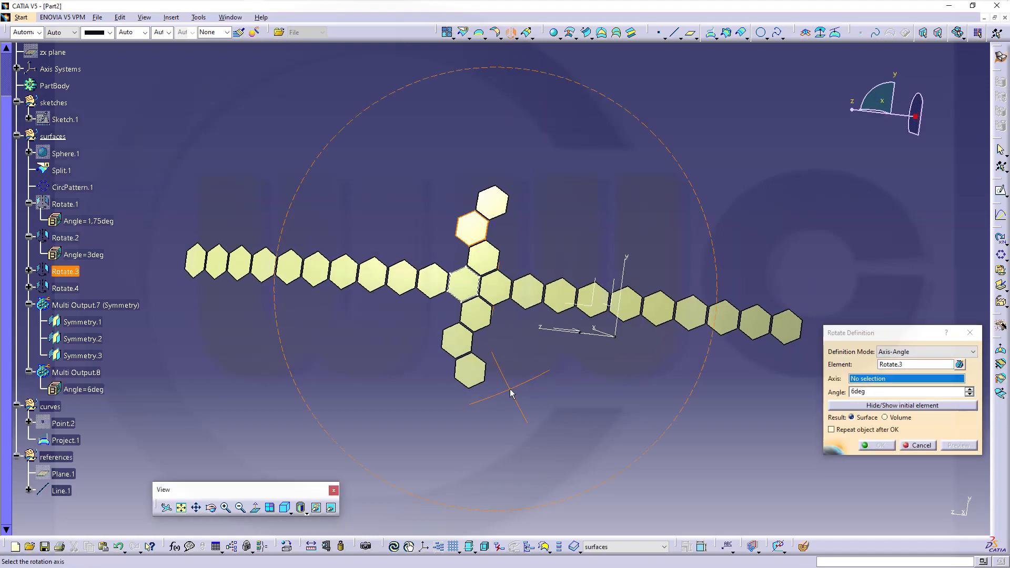
{"action": "left_click", "coordinate": [547, 328]}
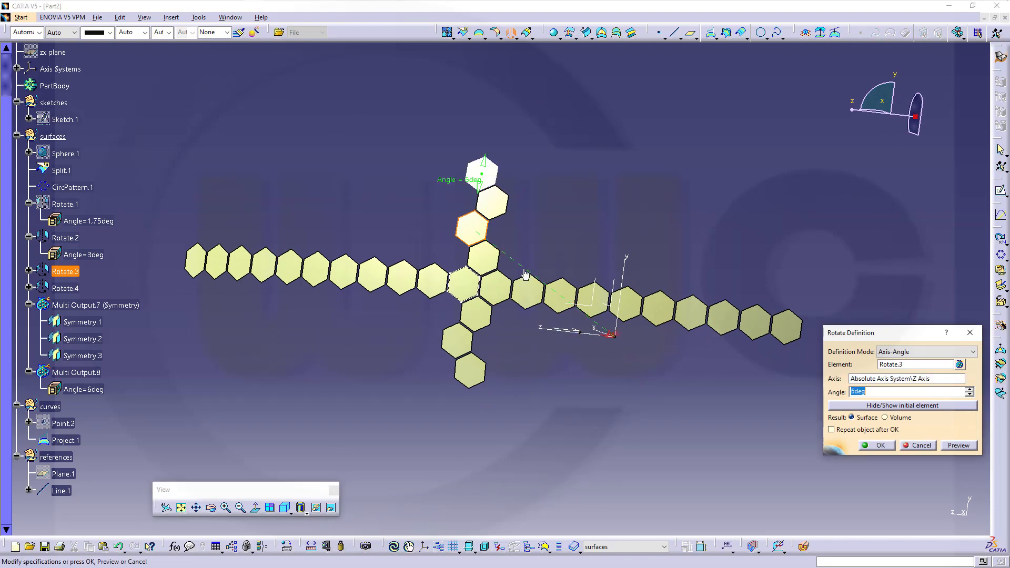
{"action": "left_click", "coordinate": [880, 447]}
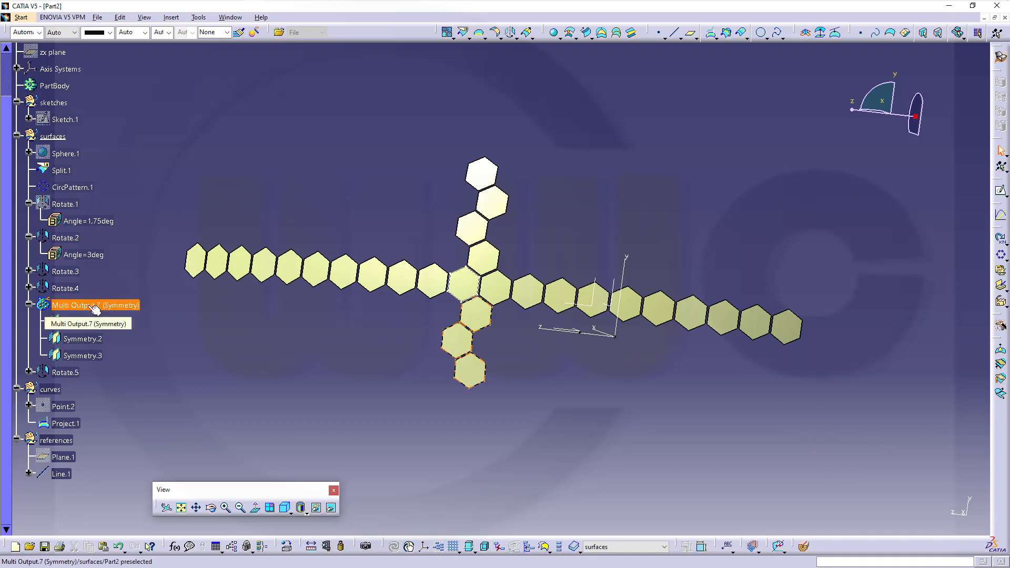
Edit the existing multi-output Symmetry to also mirror the uppermost rotated patch, Rotate.5
{"action": "double_click", "coordinate": [100, 306]}
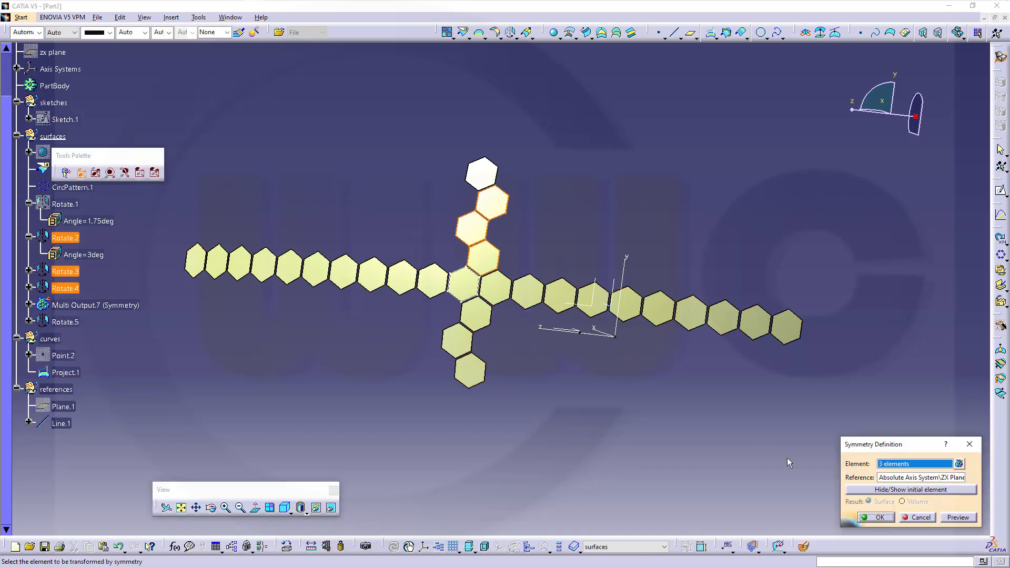
{"action": "left_click", "coordinate": [477, 171]}
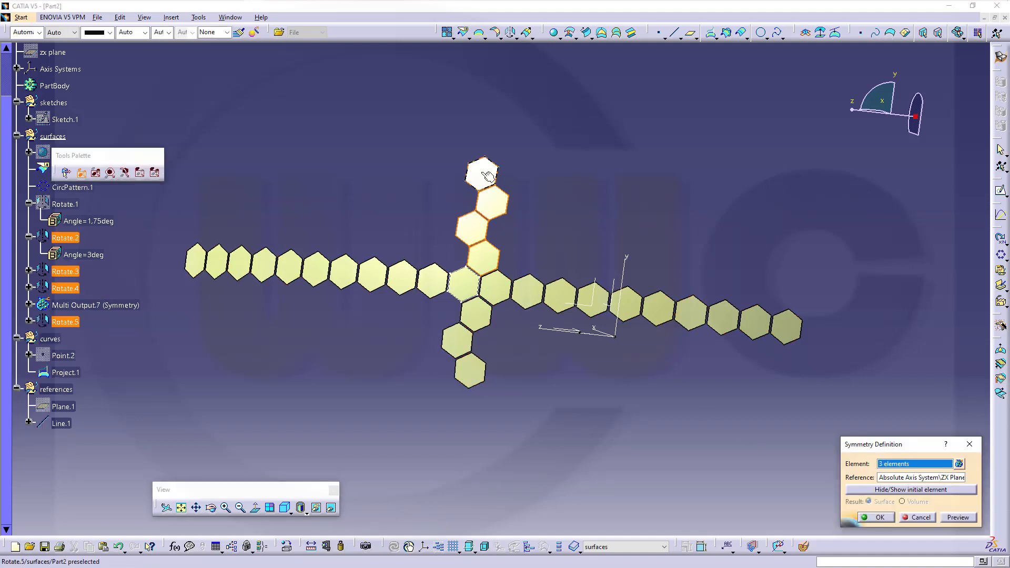
{"action": "left_click", "coordinate": [881, 519]}
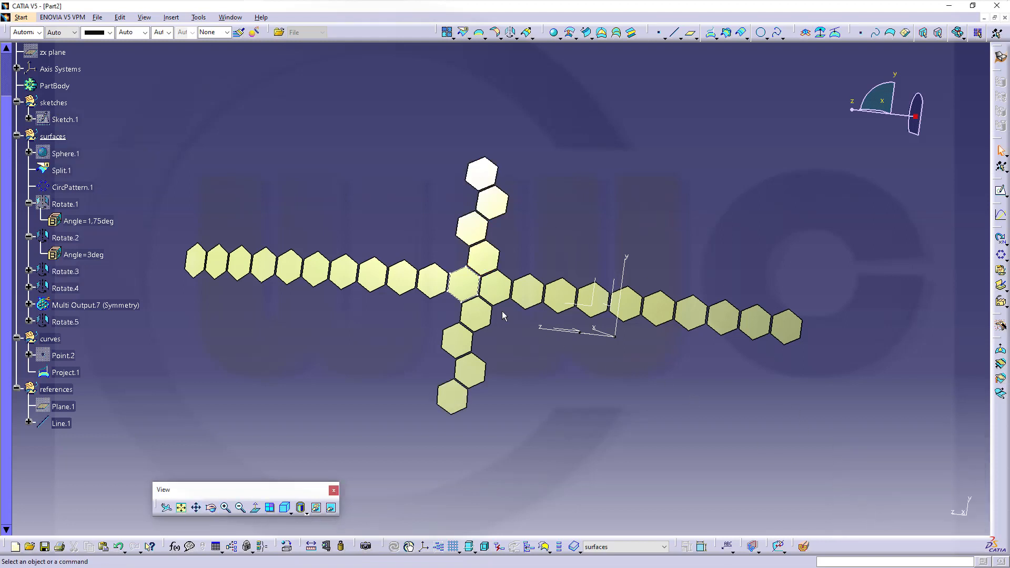
{"action": "middle_click_drag", "start_coordinate": [308, 196], "coordinate": [345, 216]}
{"action": "middle_click_drag", "start_coordinate": [596, 355], "coordinate": [562, 375]}
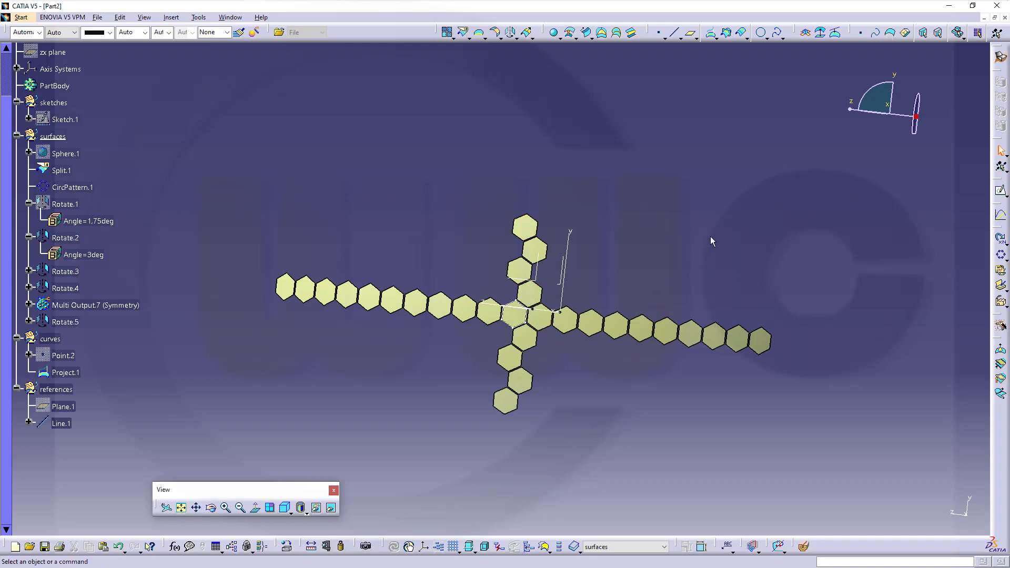
{"action": "left_click", "coordinate": [1001, 256]}
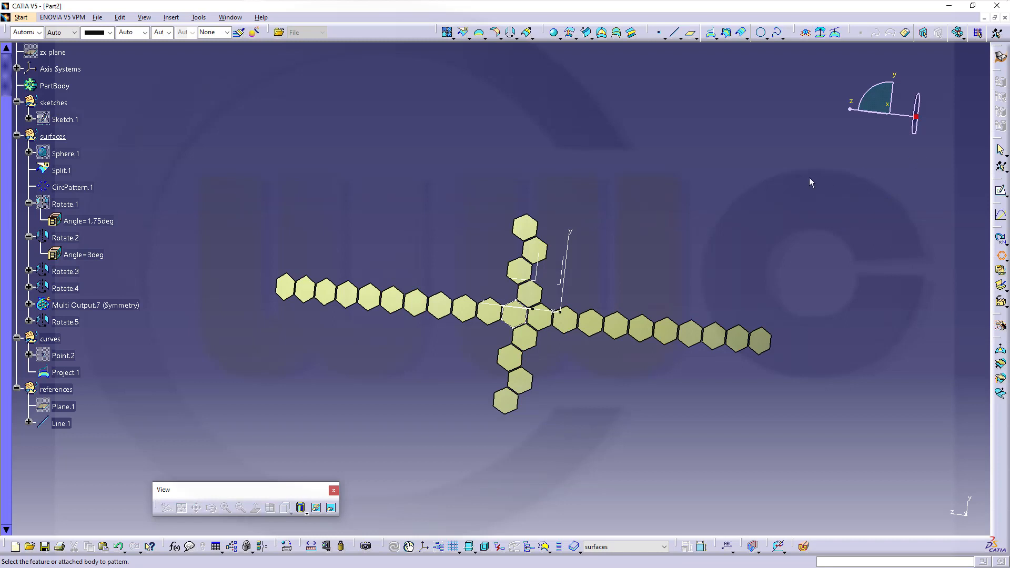
{"action": "left_click", "coordinate": [1002, 258]}
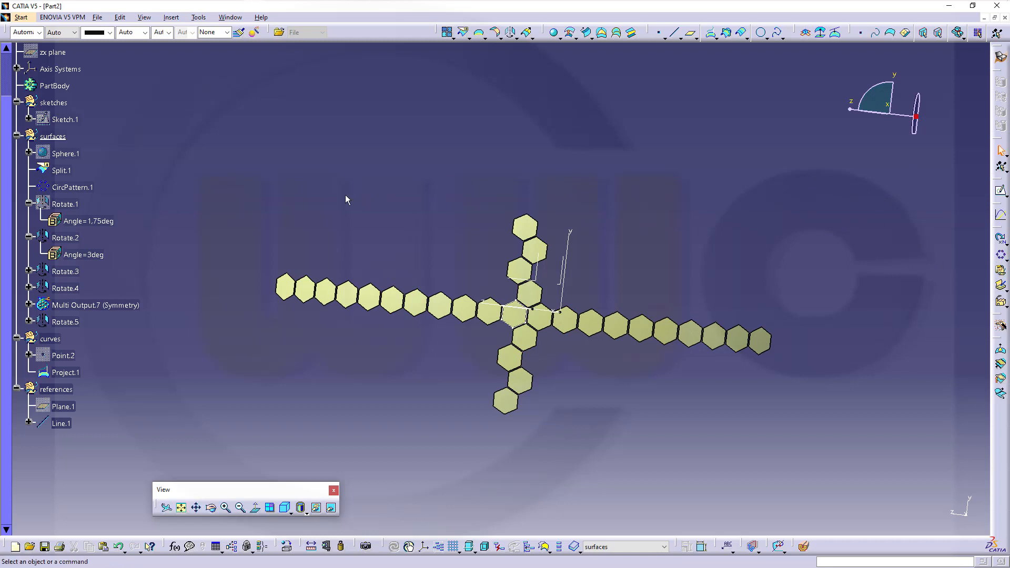
Switch from Generative Shape Design to the Part Design workbench
{"action": "scroll", "coordinate": [345, 195], "scroll_direction": "up", "scroll_amount": 1}
{"action": "left_click", "coordinate": [1001, 57]}
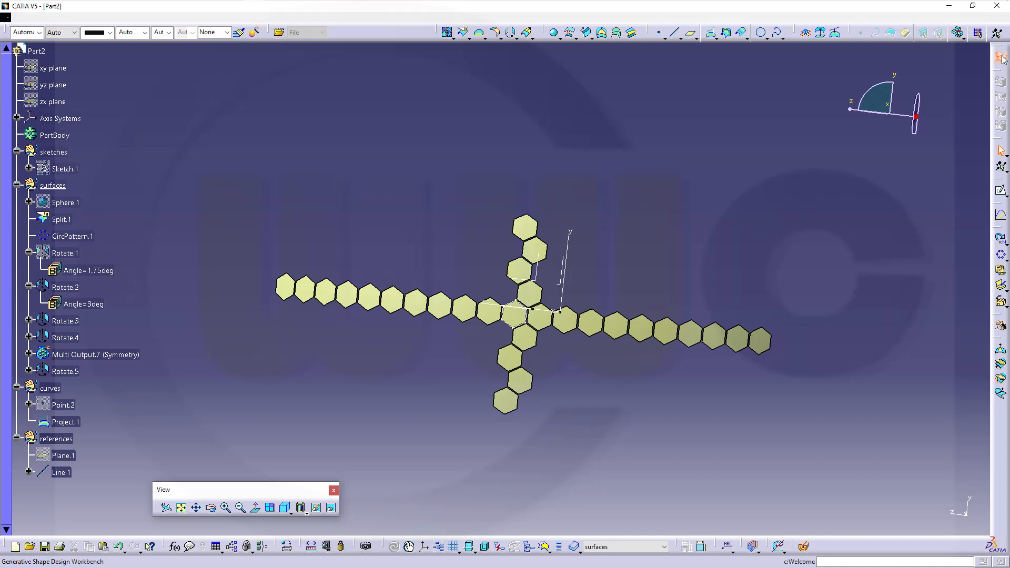
{"action": "left_click", "coordinate": [932, 294]}
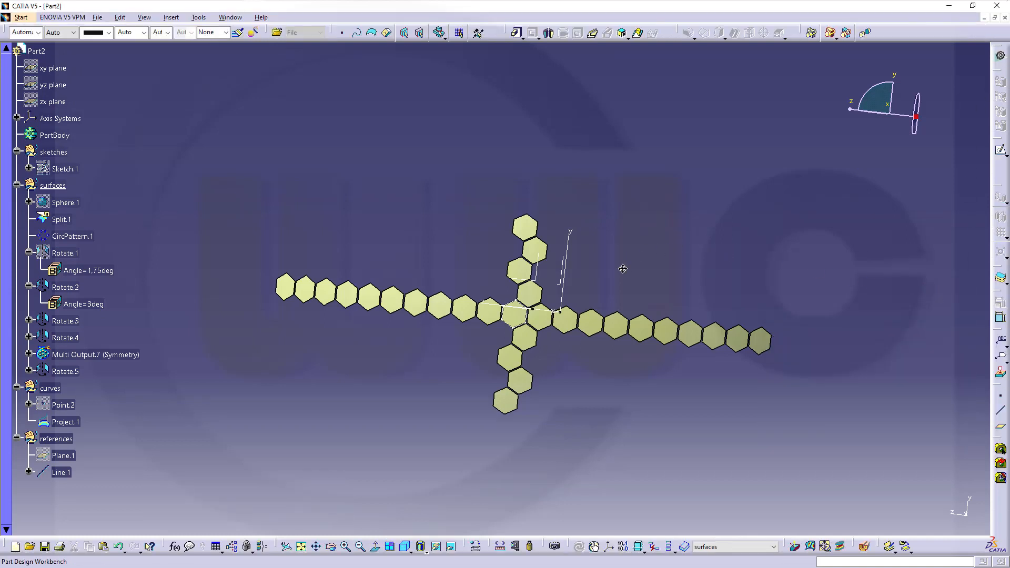
Insert a new body into the part and rename it "hexagons"
{"action": "middle_click_drag", "start_coordinate": [624, 269], "coordinate": [234, 192]}
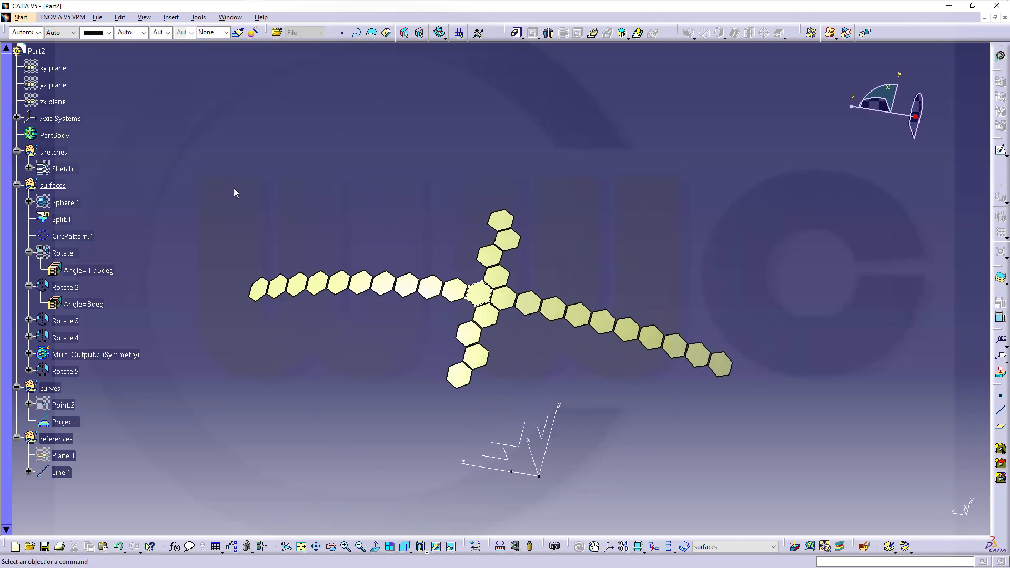
{"action": "left_click", "coordinate": [171, 18]}
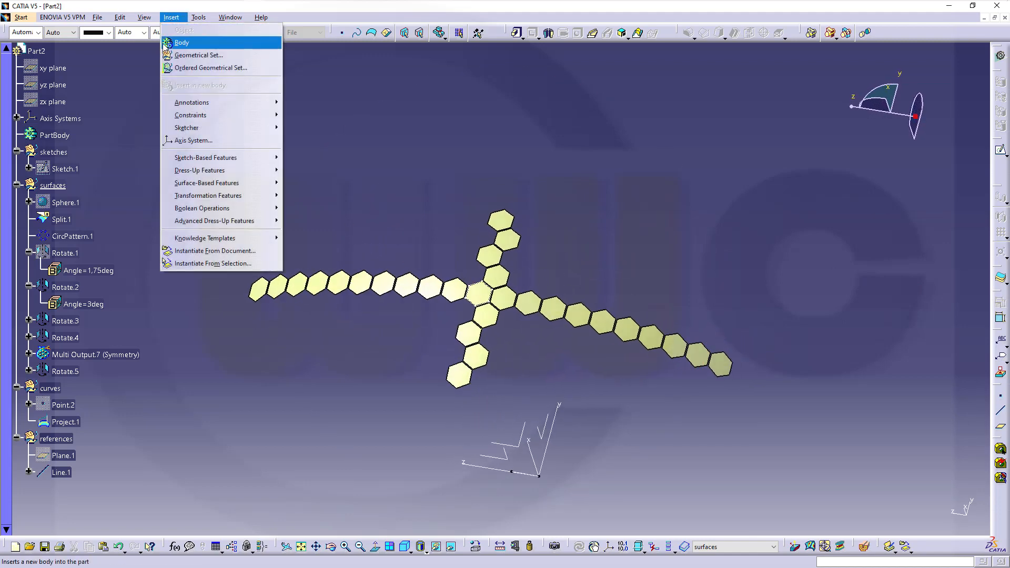
{"action": "left_click", "coordinate": [165, 45]}
{"action": "left_click", "coordinate": [50, 388]}
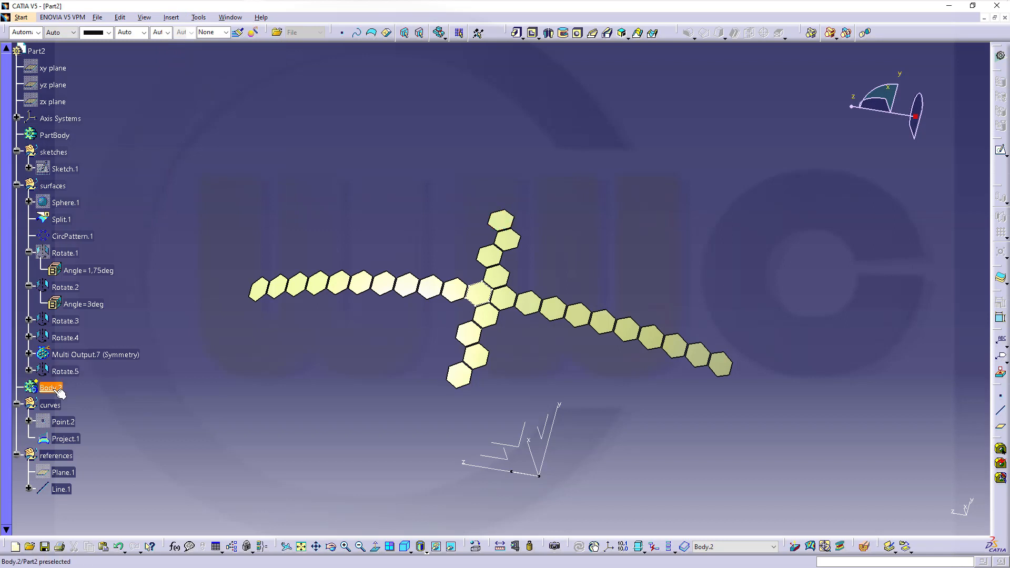
{"action": "right_click", "coordinate": [52, 388]}
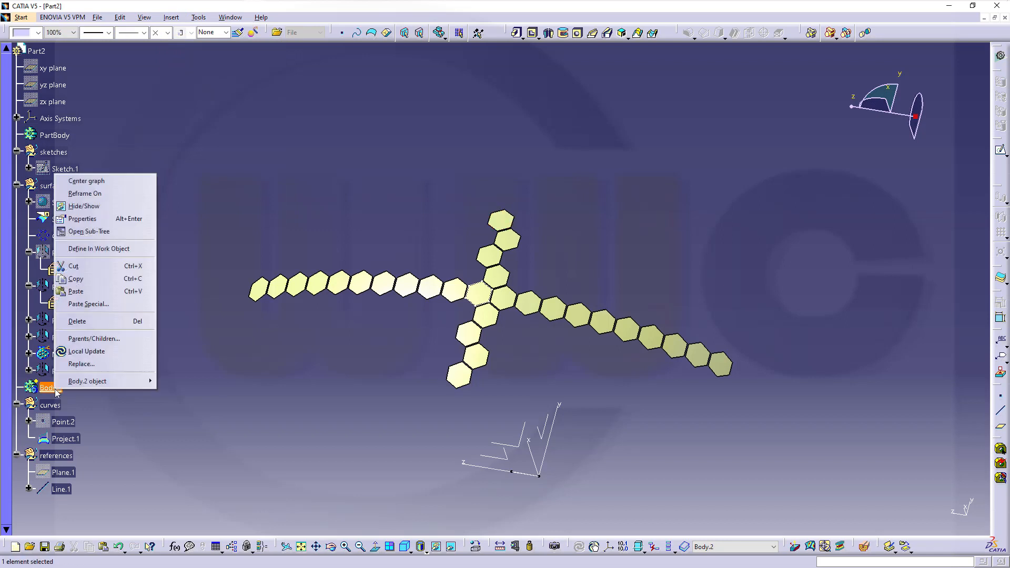
{"action": "left_click", "coordinate": [97, 223]}
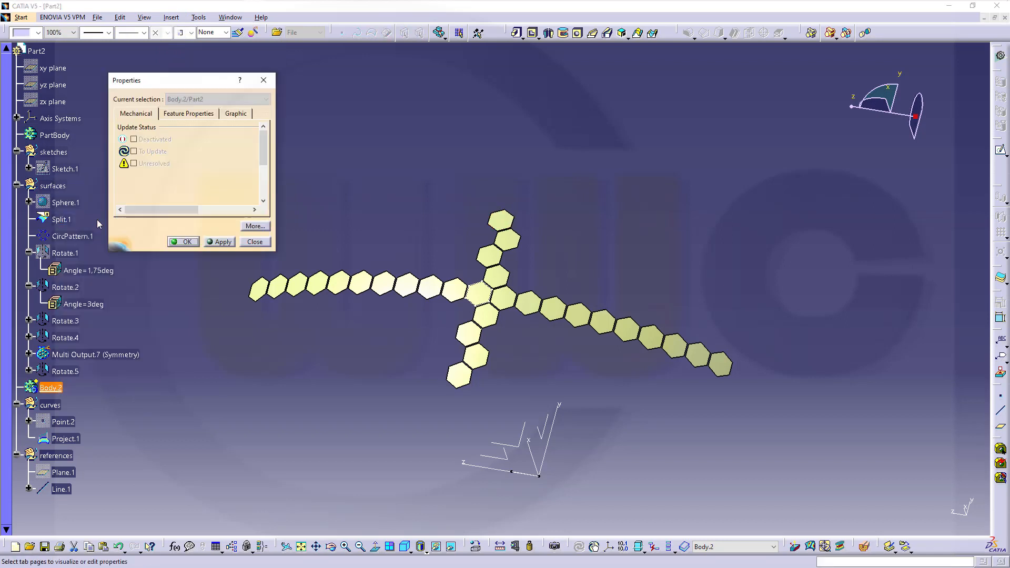
{"action": "left_click", "coordinate": [202, 116]}
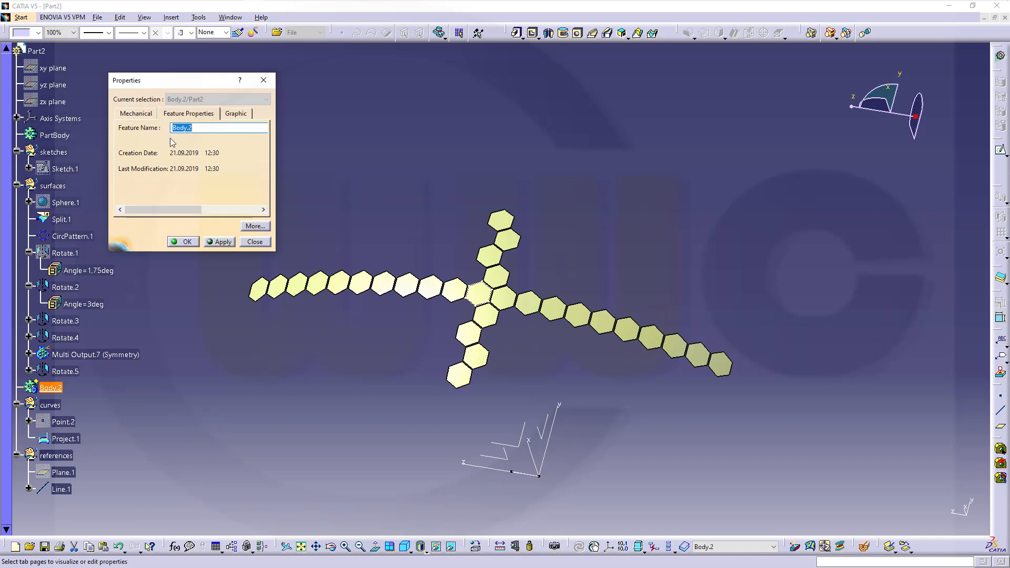
{"action": "type", "text": "hexagons"}
{"action": "key", "text": "Return"}
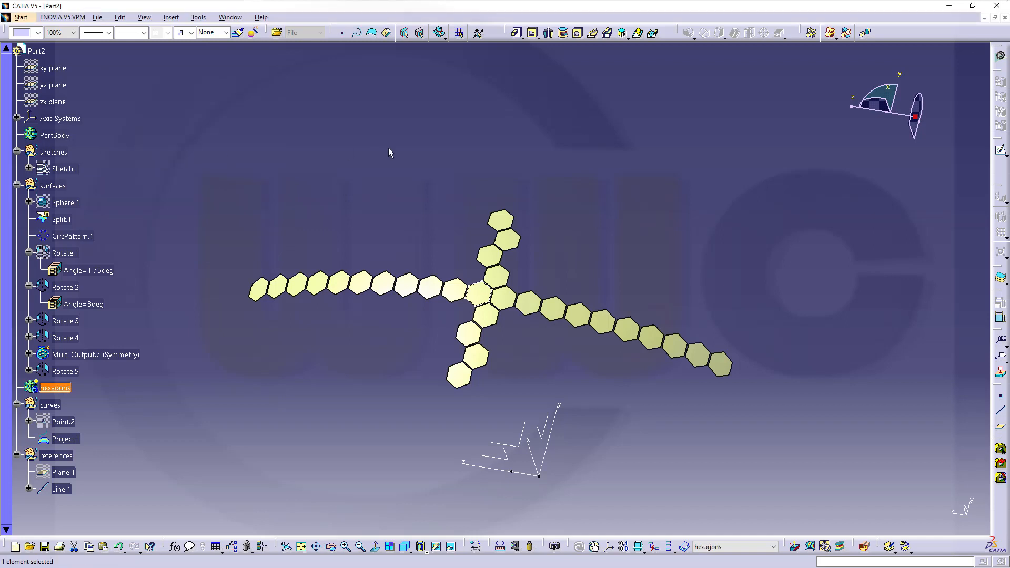
{"action": "left_click", "coordinate": [650, 181]}
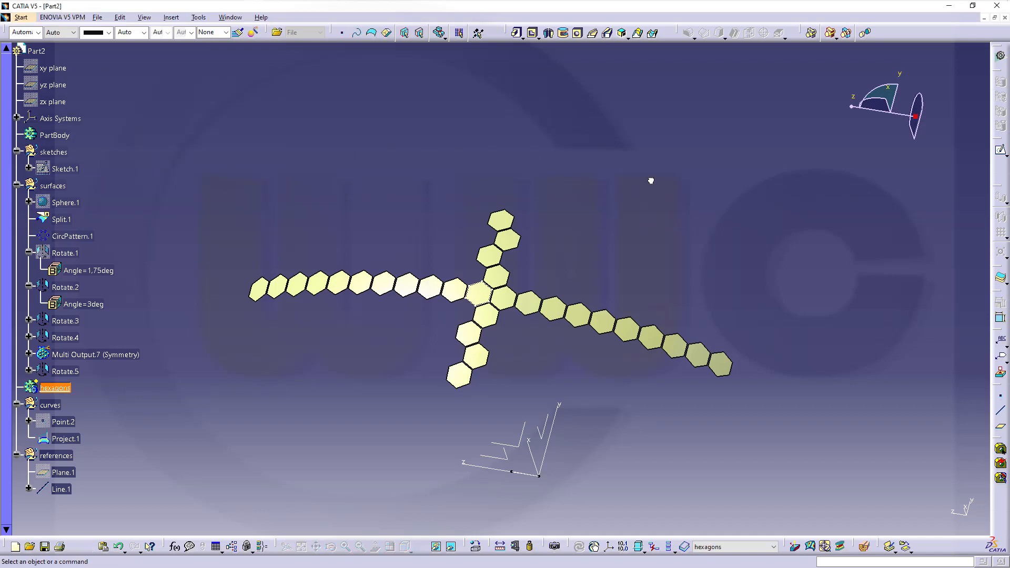
Thicken the uppermost hexagonal patch, Rotate.5, with a first offset of 1 mm and a second offset of 1 mm
{"action": "left_click", "coordinate": [1000, 277]}
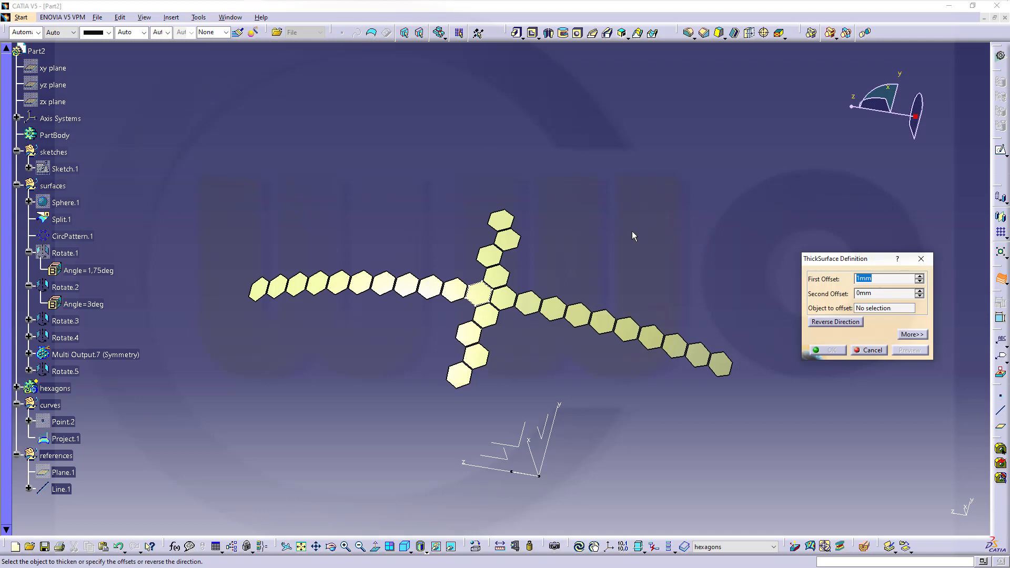
{"action": "left_click", "coordinate": [504, 224]}
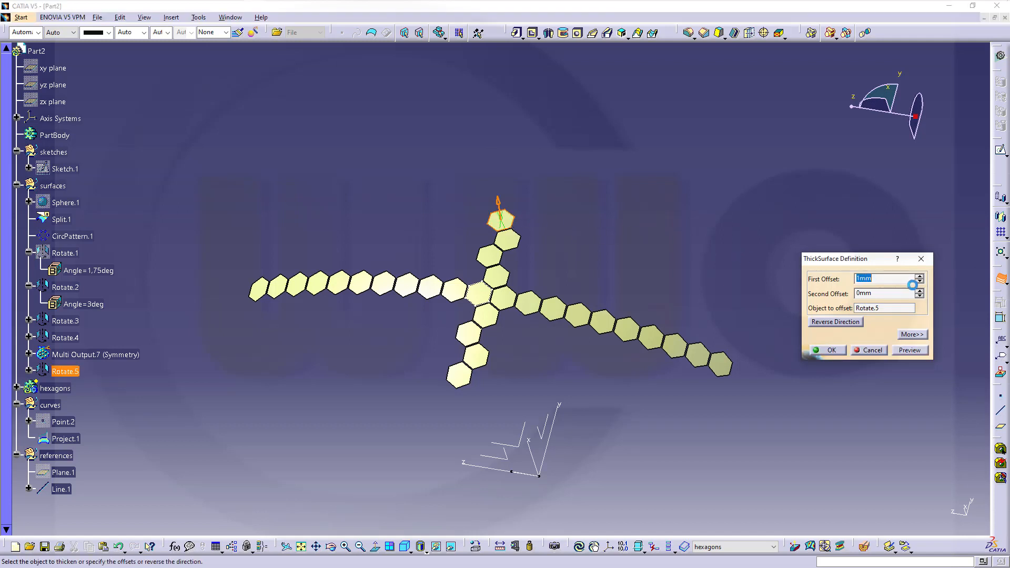
{"action": "type", "text": "0,5"}
{"action": "left_click_drag", "start_coordinate": [881, 280], "coordinate": [817, 274]}
{"action": "type", "text": "1"}
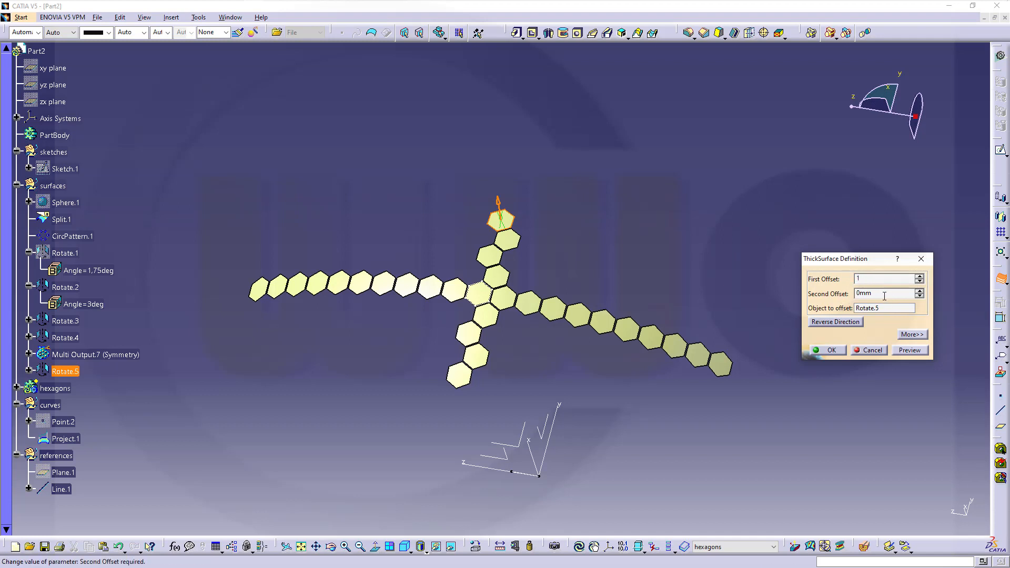
{"action": "left_click", "coordinate": [885, 296]}
{"action": "left_click_drag", "start_coordinate": [885, 297], "coordinate": [788, 301]}
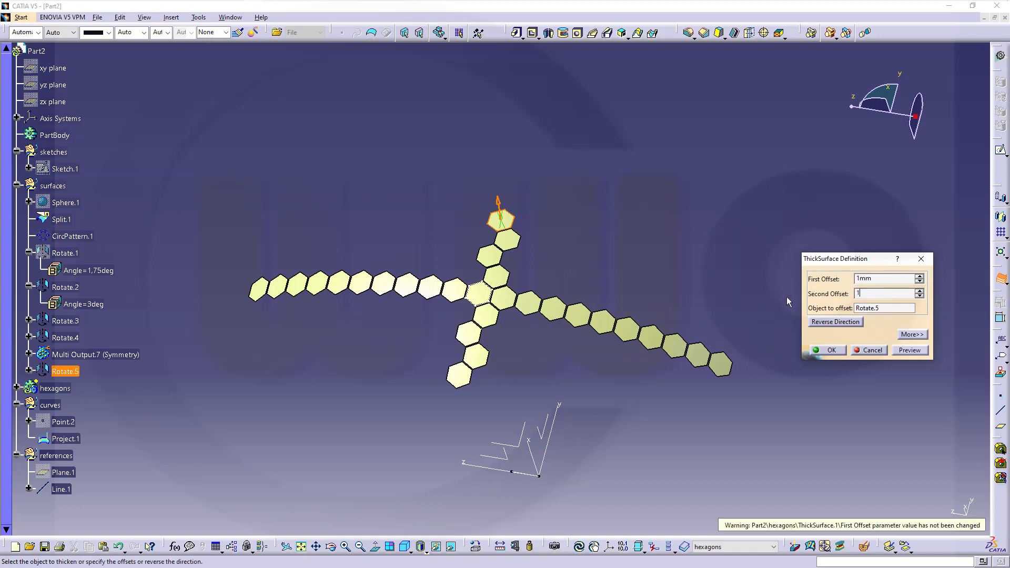
{"action": "left_click", "coordinate": [825, 350]}
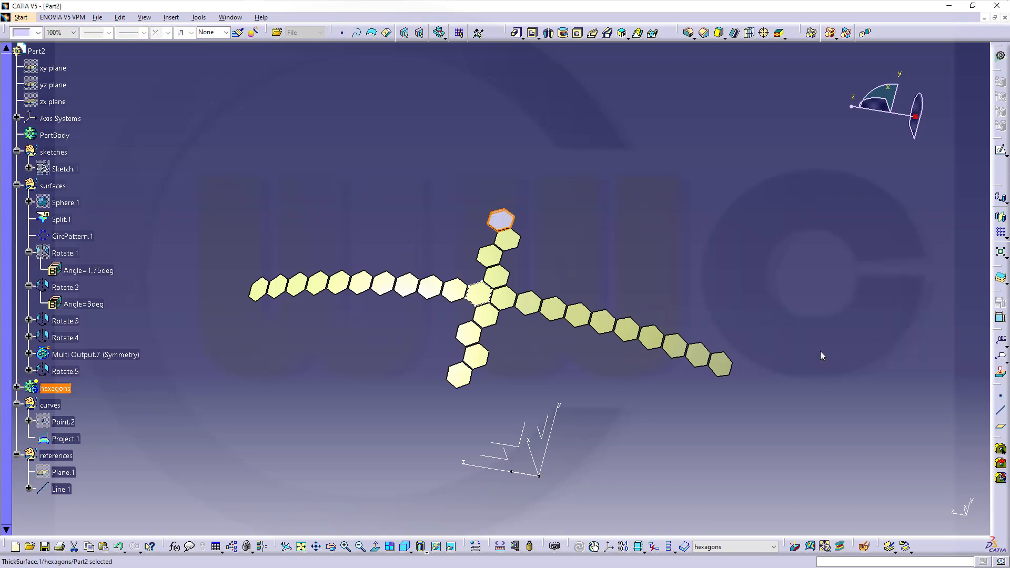
Thicken patches Rotate.4, Rotate.3, Rotate.2 and the central patch Split.1 by 1 mm on both sides using ThickSurface
{"action": "left_click", "coordinate": [1002, 278]}
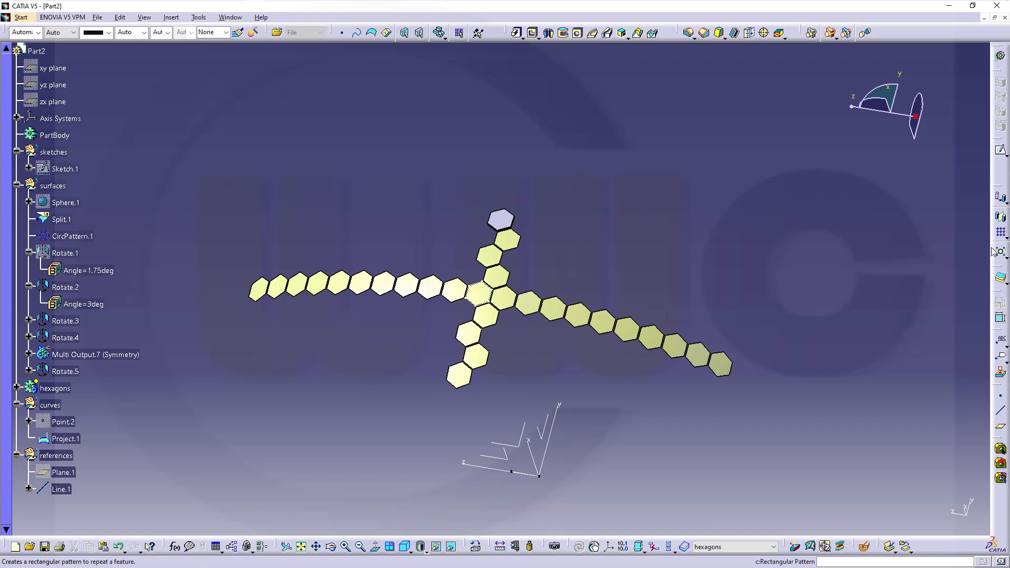
{"action": "left_click", "coordinate": [507, 239]}
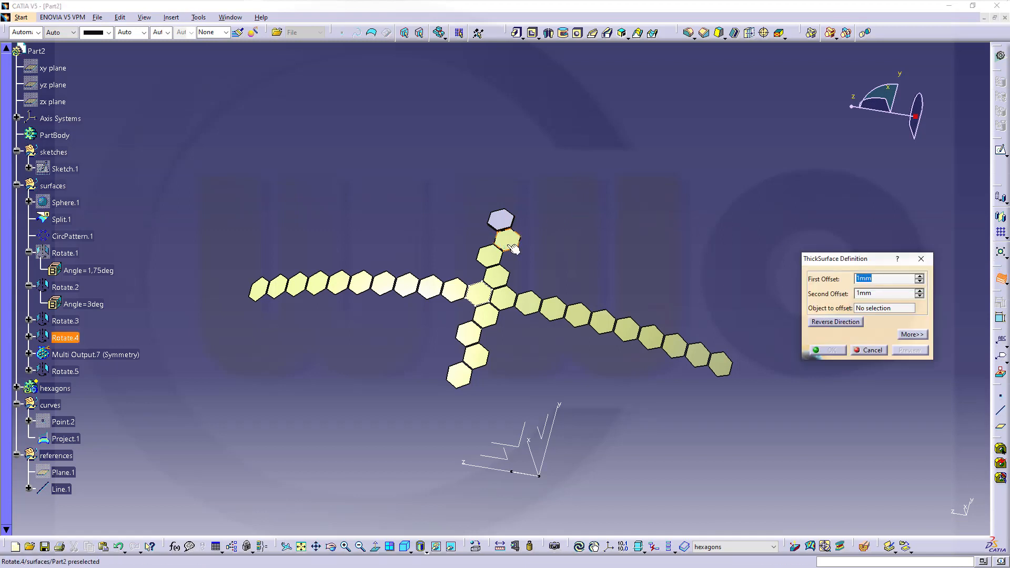
{"action": "left_click", "coordinate": [836, 353]}
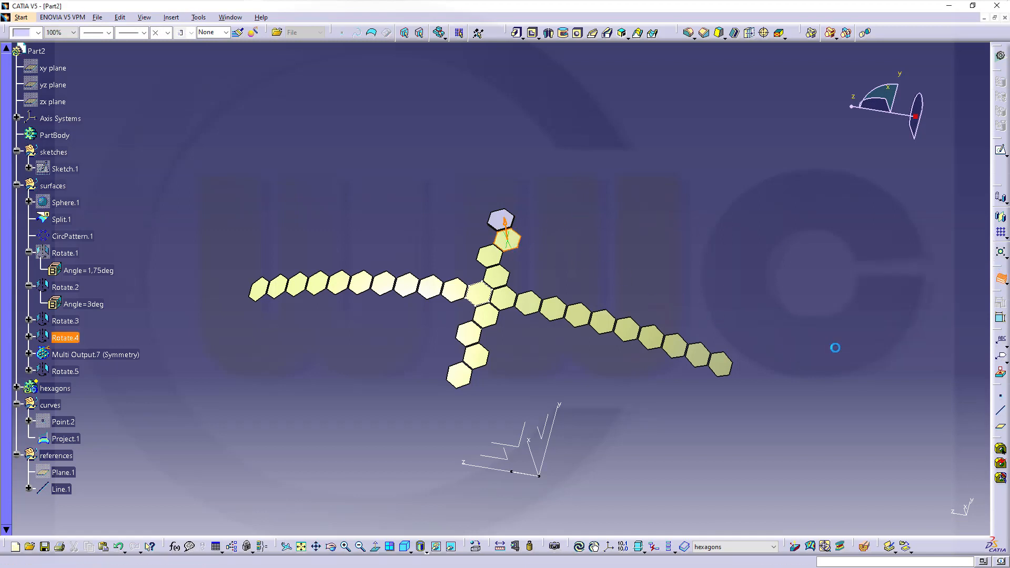
{"action": "left_click", "coordinate": [489, 256]}
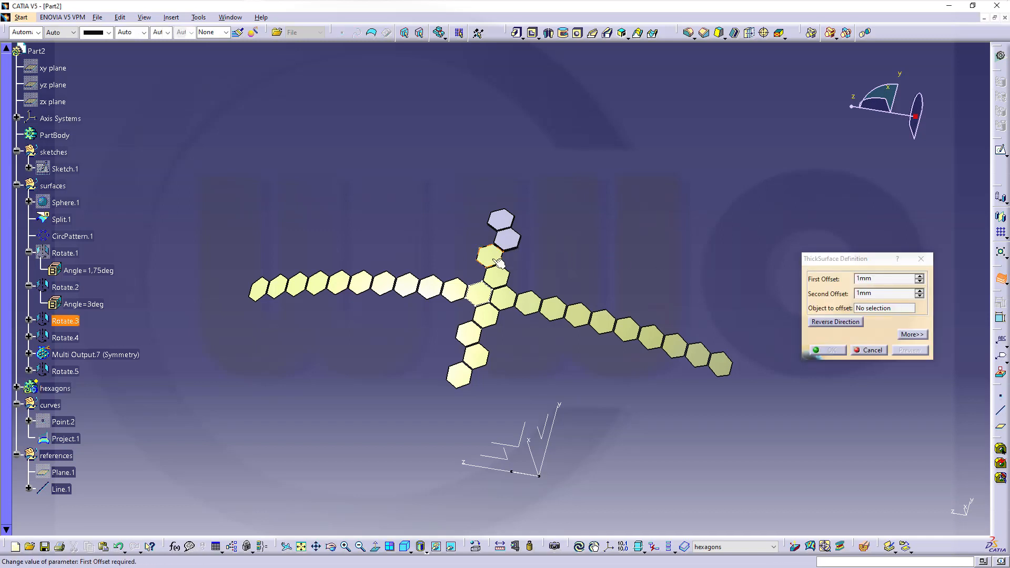
{"action": "left_click", "coordinate": [831, 353]}
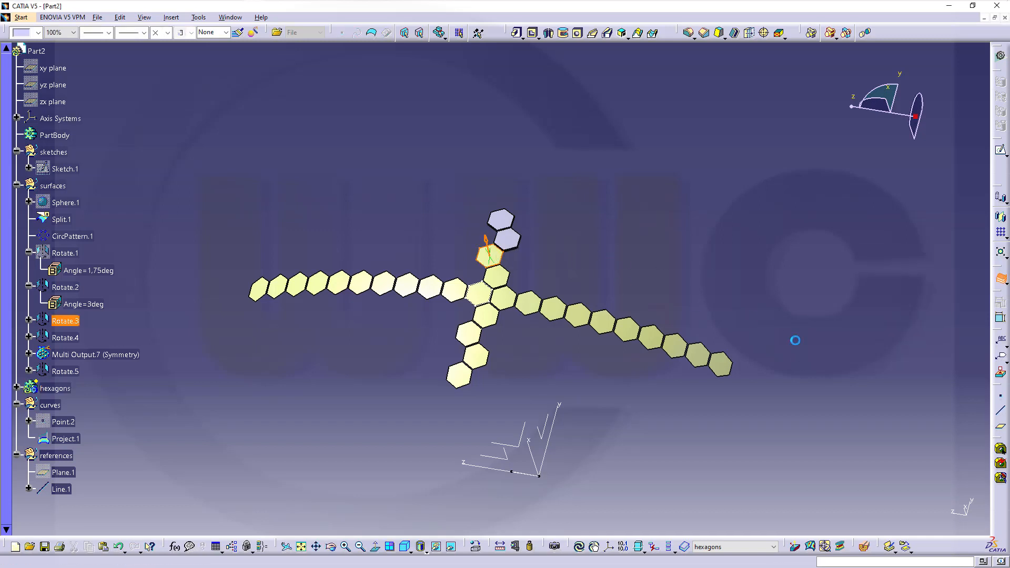
{"action": "left_click", "coordinate": [497, 276]}
{"action": "left_click", "coordinate": [833, 351]}
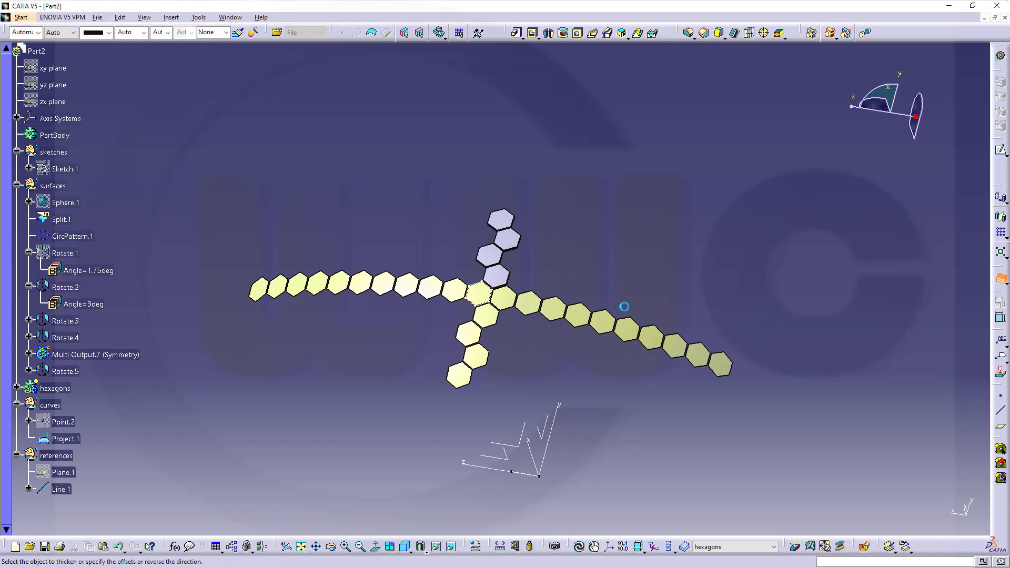
{"action": "left_click", "coordinate": [501, 302]}
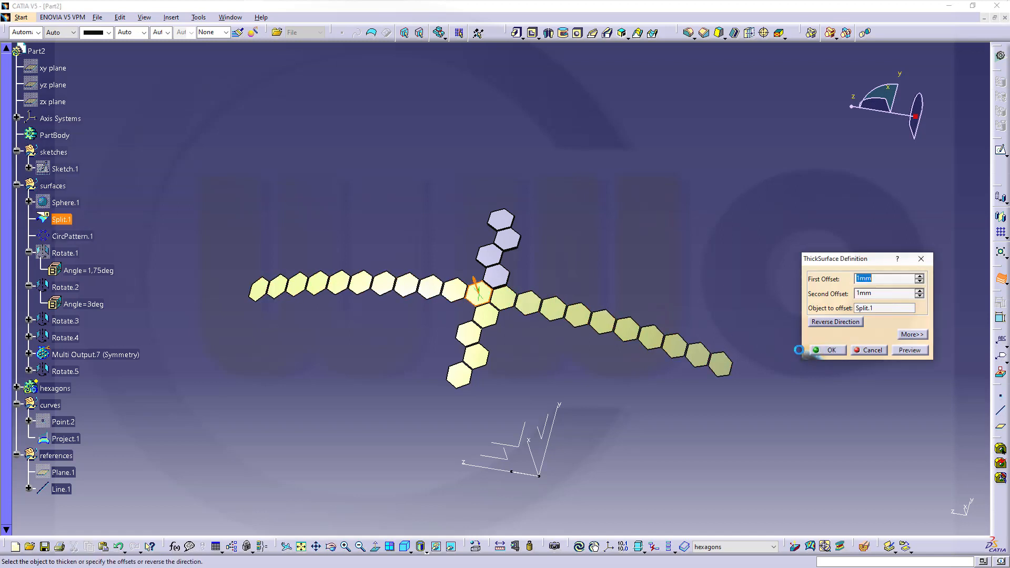
{"action": "left_click", "coordinate": [831, 351]}
Thicken the four mirrored patches of the multi-output Symmetry below the central patch by 1 mm on both sides
{"action": "left_click", "coordinate": [485, 314]}
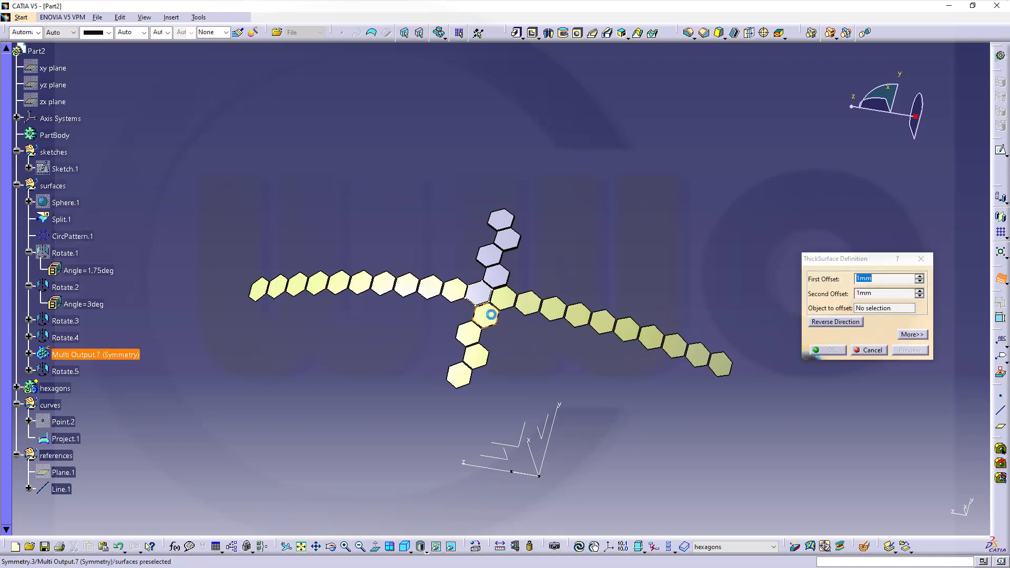
{"action": "left_click", "coordinate": [831, 351]}
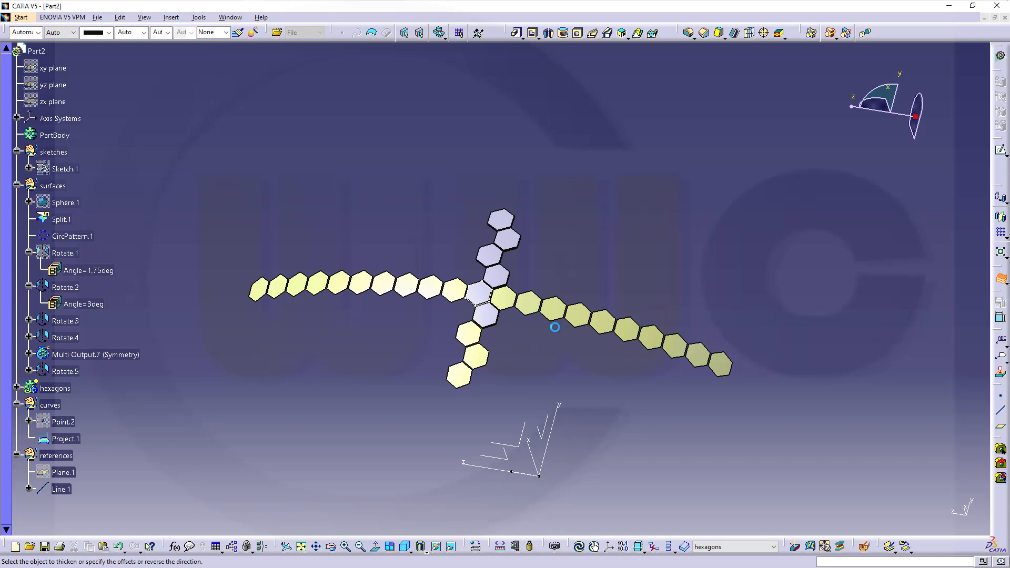
{"action": "left_click", "coordinate": [468, 333]}
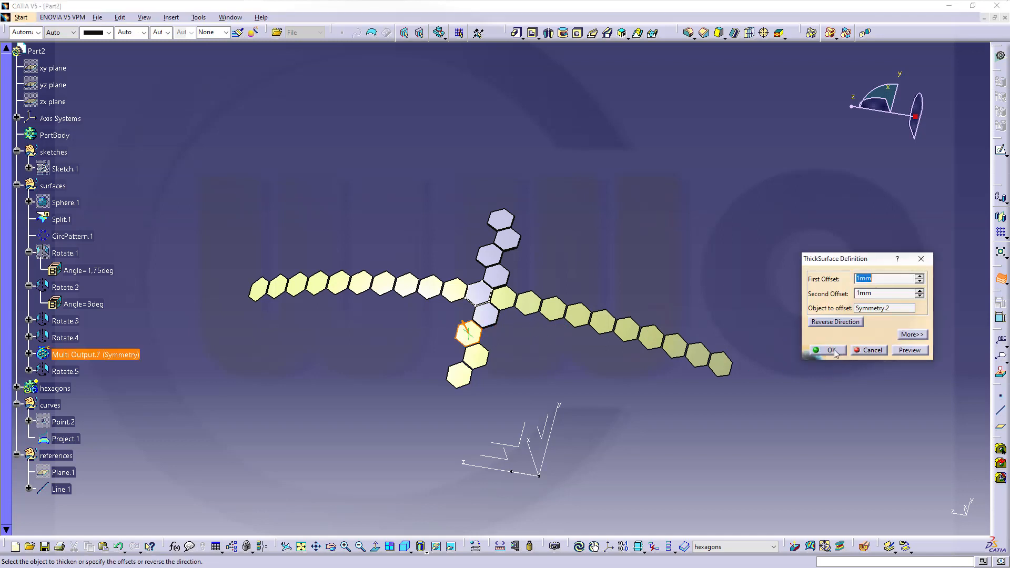
{"action": "left_click", "coordinate": [834, 352]}
{"action": "left_click", "coordinate": [476, 357]}
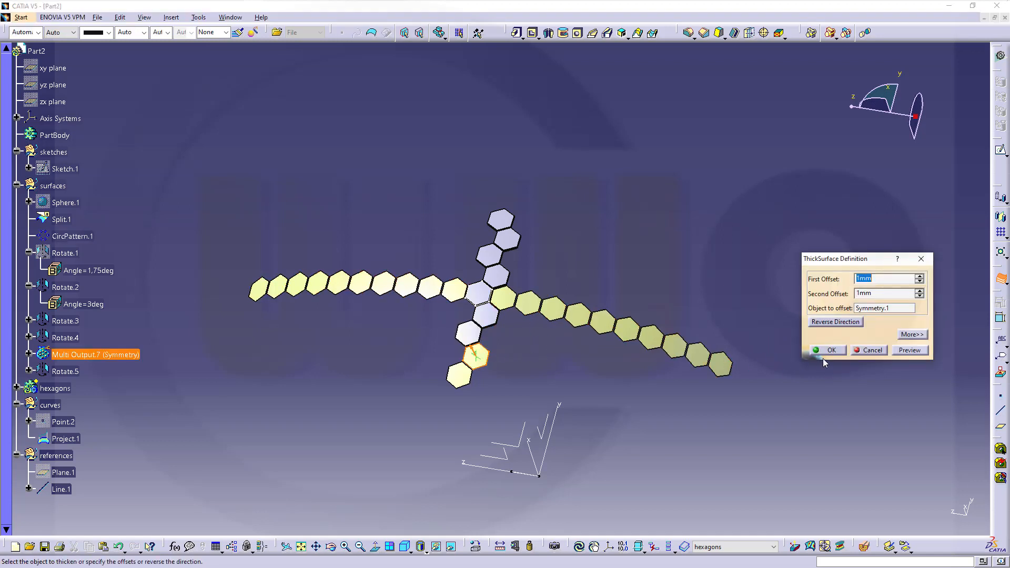
{"action": "left_click", "coordinate": [831, 351]}
{"action": "left_click", "coordinate": [459, 374]}
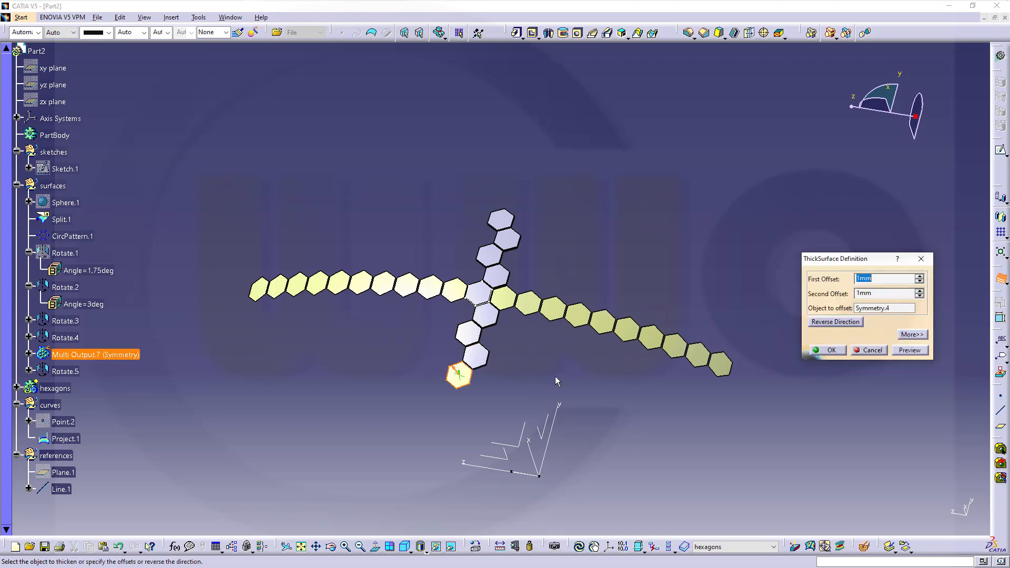
{"action": "left_click", "coordinate": [835, 352]}
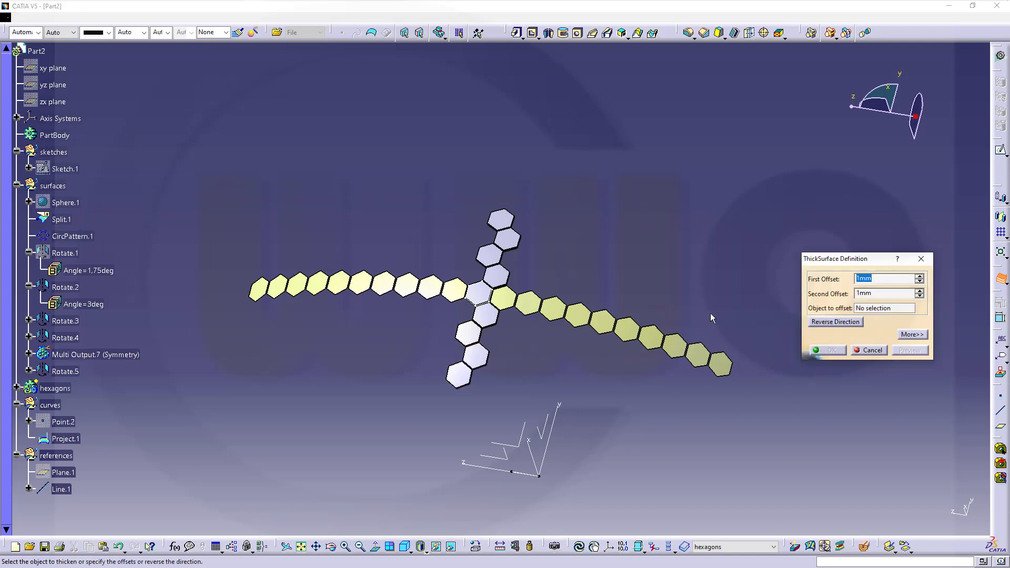
{"action": "left_click", "coordinate": [877, 351]}
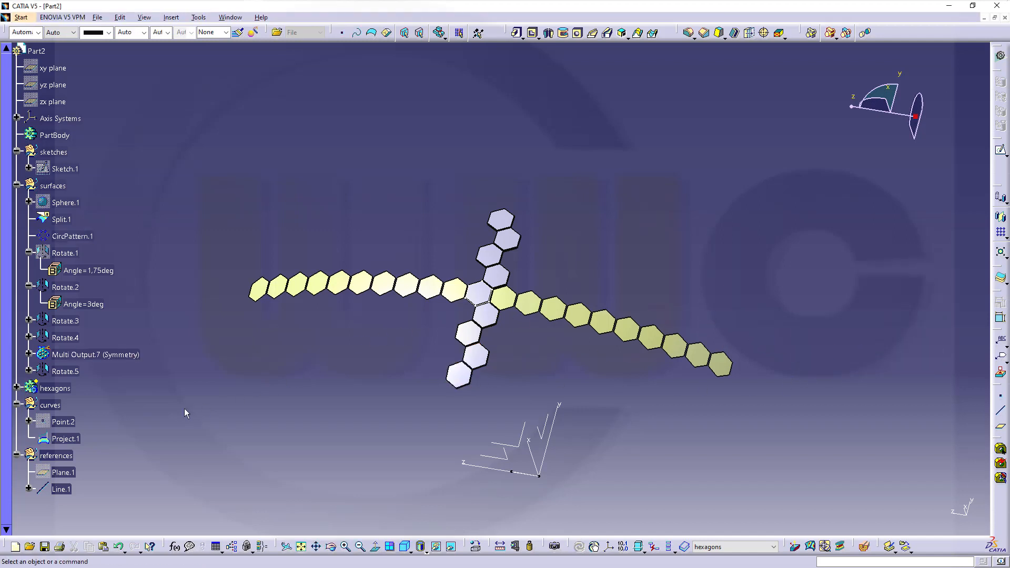
Circularly pattern the current solid about the absolute axis system's Y axis with 21 instances, 3,5deg spacing and angular row position 11
{"action": "middle_click_drag", "start_coordinate": [331, 244], "coordinate": [349, 295]}
{"action": "middle_click_drag", "start_coordinate": [664, 265], "coordinate": [653, 342]}
{"action": "middle_click_drag", "start_coordinate": [433, 276], "coordinate": [507, 271]}
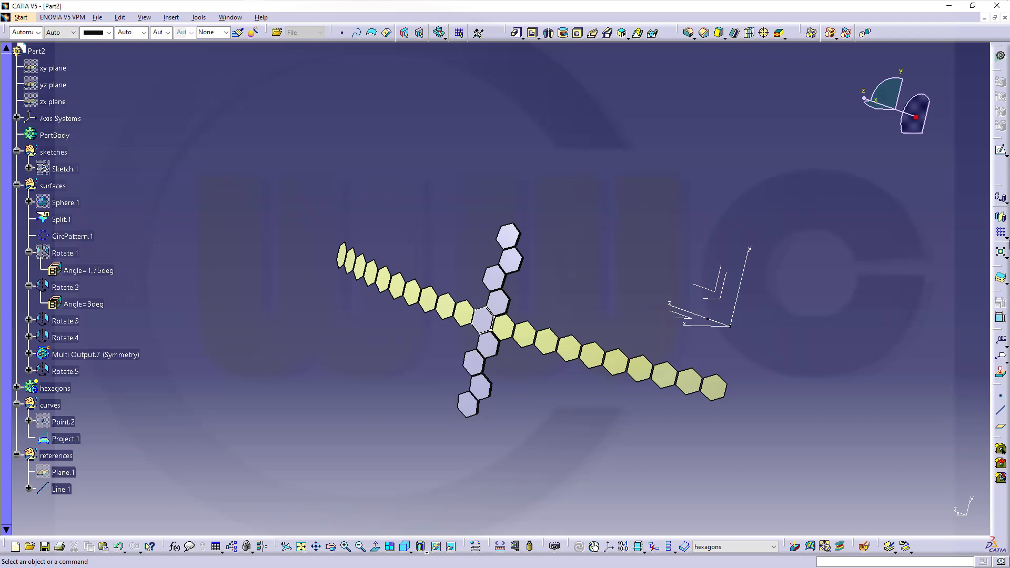
{"action": "left_click", "coordinate": [1006, 237]}
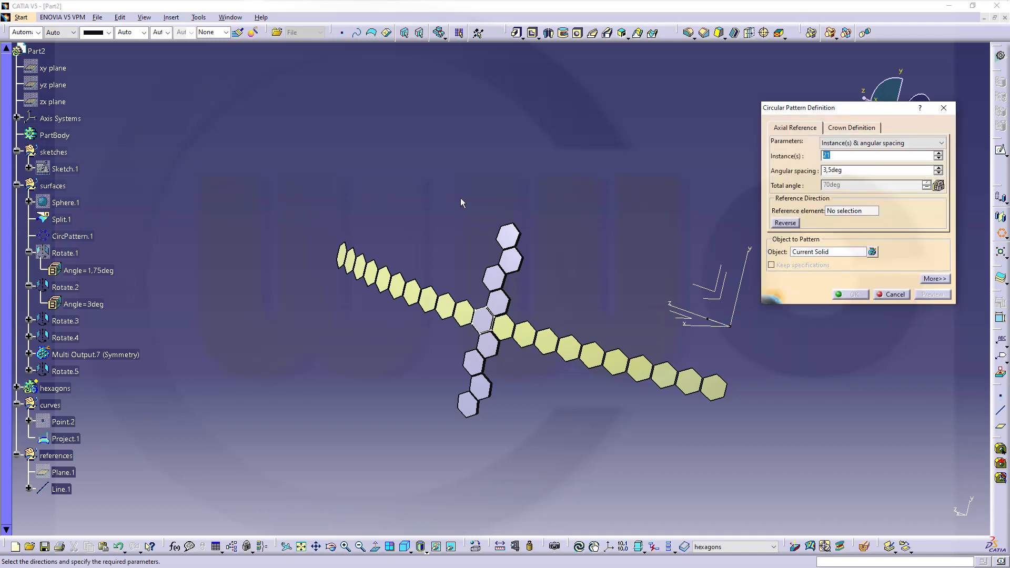
{"action": "left_click", "coordinate": [836, 212]}
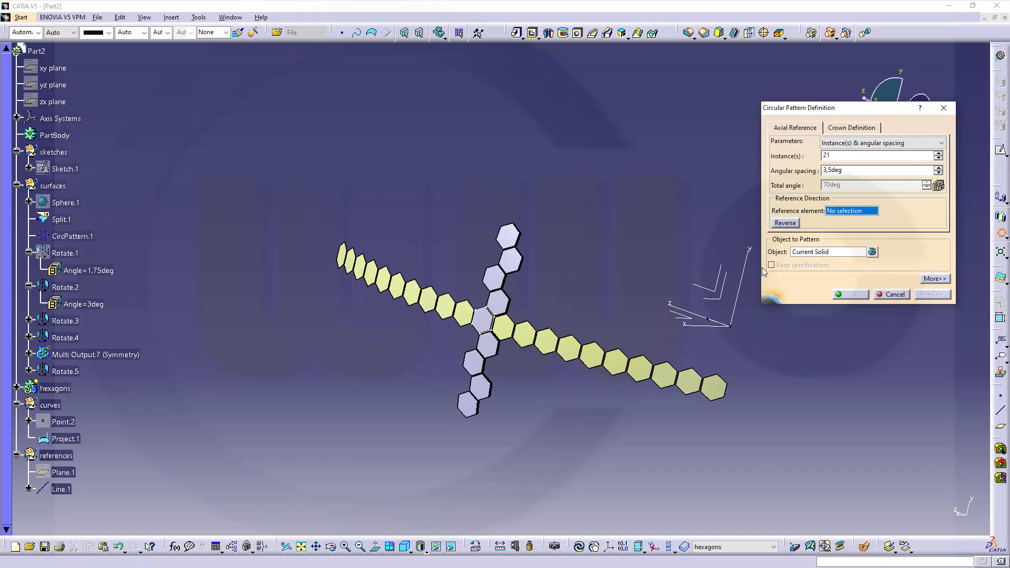
{"action": "left_click", "coordinate": [746, 262]}
{"action": "middle_click_drag", "start_coordinate": [587, 260], "coordinate": [553, 229]}
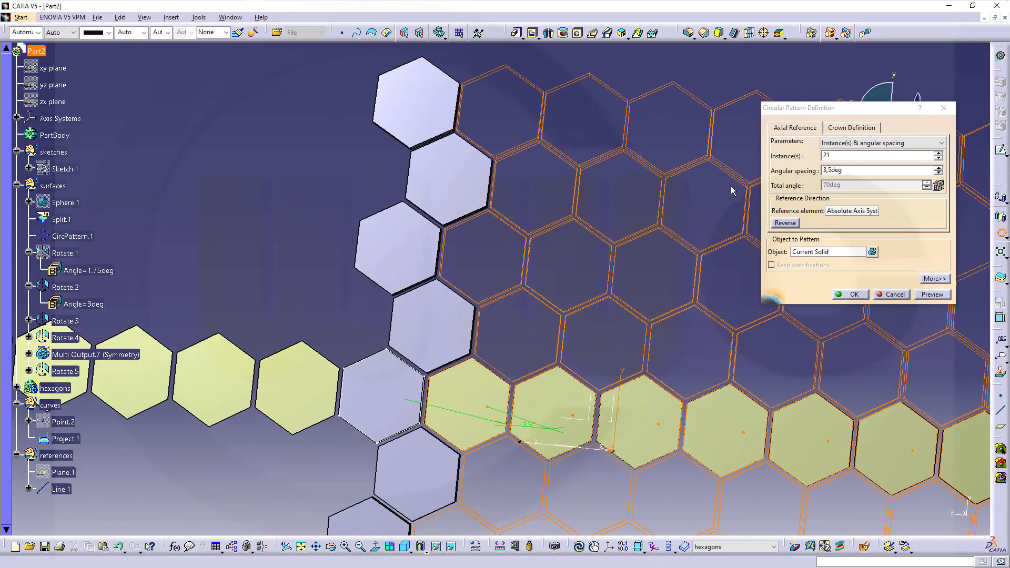
{"action": "middle_click_drag", "start_coordinate": [737, 173], "coordinate": [750, 207]}
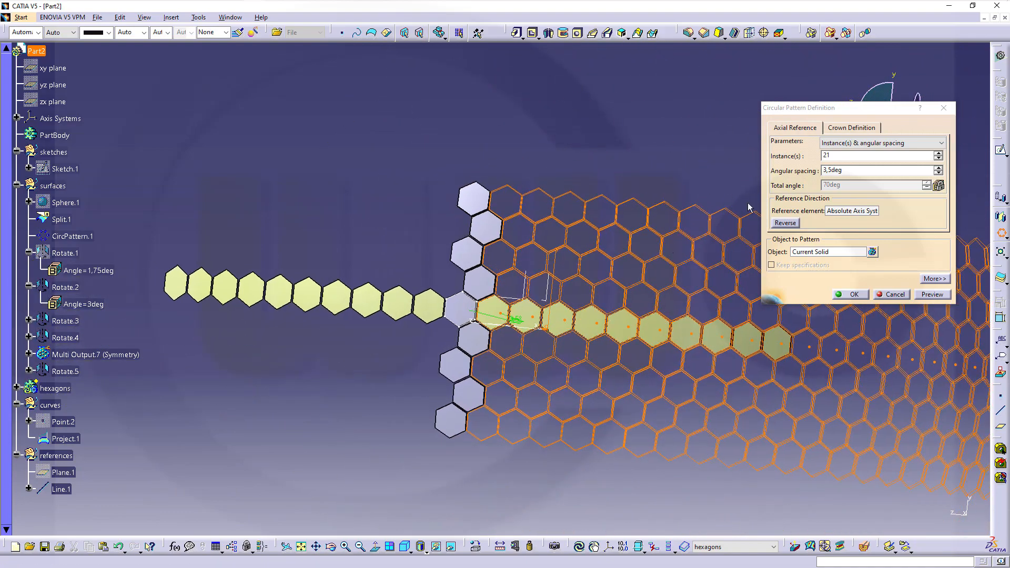
{"action": "left_click", "coordinate": [930, 279]}
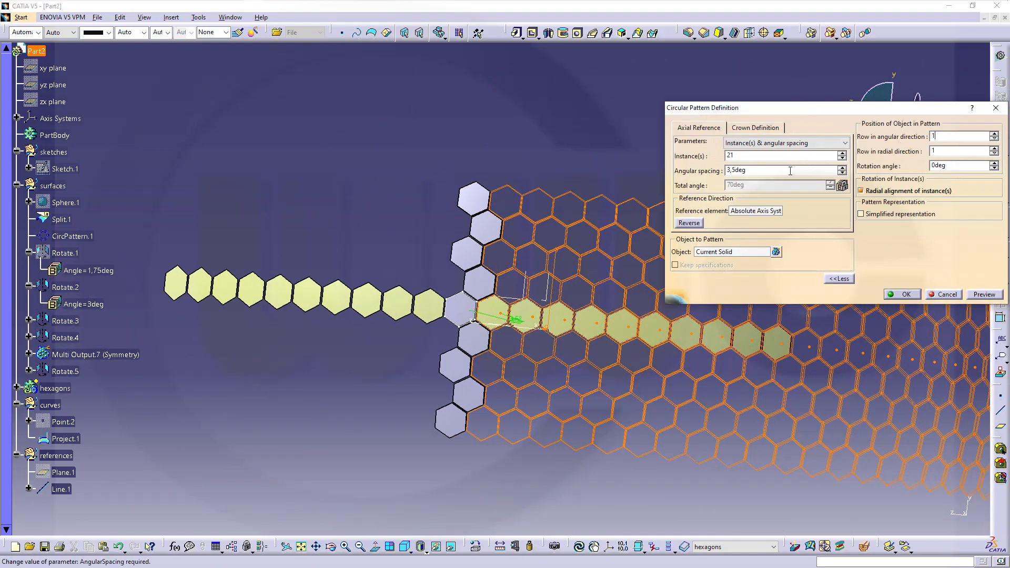
{"action": "type", "text": "11"}
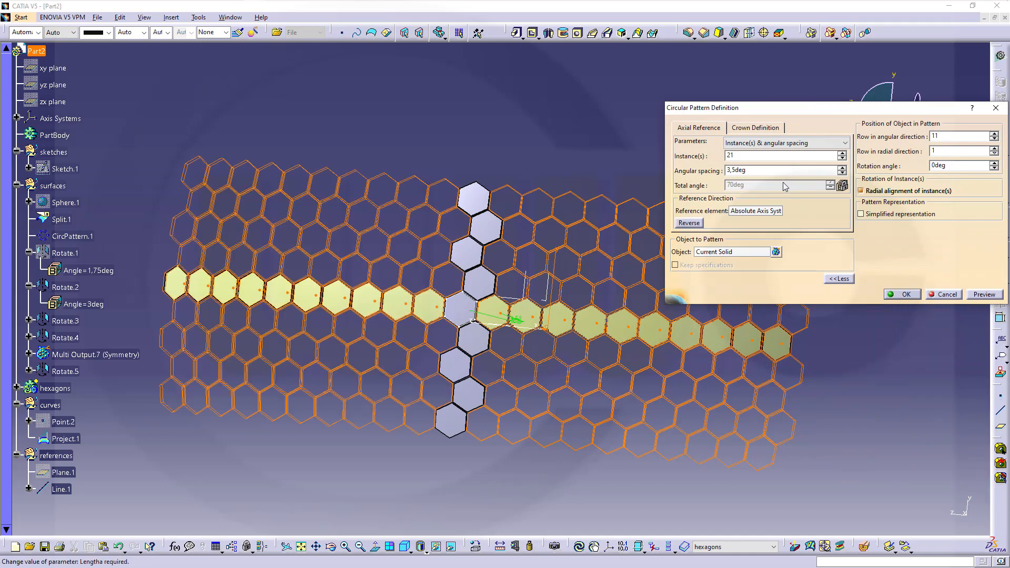
{"action": "left_click", "coordinate": [547, 468]}
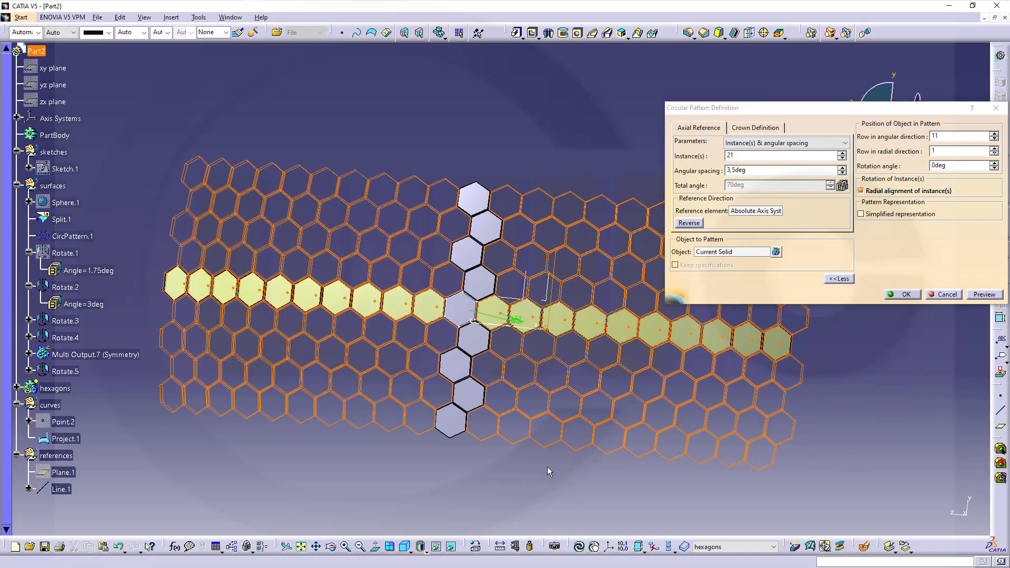
{"action": "left_click", "coordinate": [913, 295]}
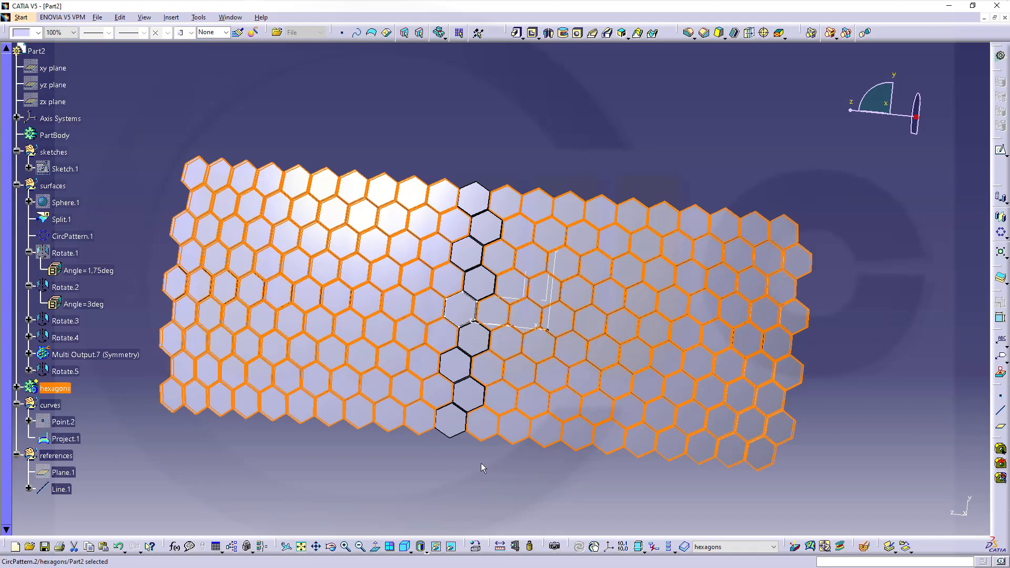
Switch to the Generative Shape Design workbench and collapse the surfaces and sketches sets in the tree
{"action": "middle_click_drag", "start_coordinate": [440, 383], "coordinate": [448, 247]}
{"action": "middle_click_drag", "start_coordinate": [569, 206], "coordinate": [650, 227]}
{"action": "left_click", "coordinate": [1001, 56]}
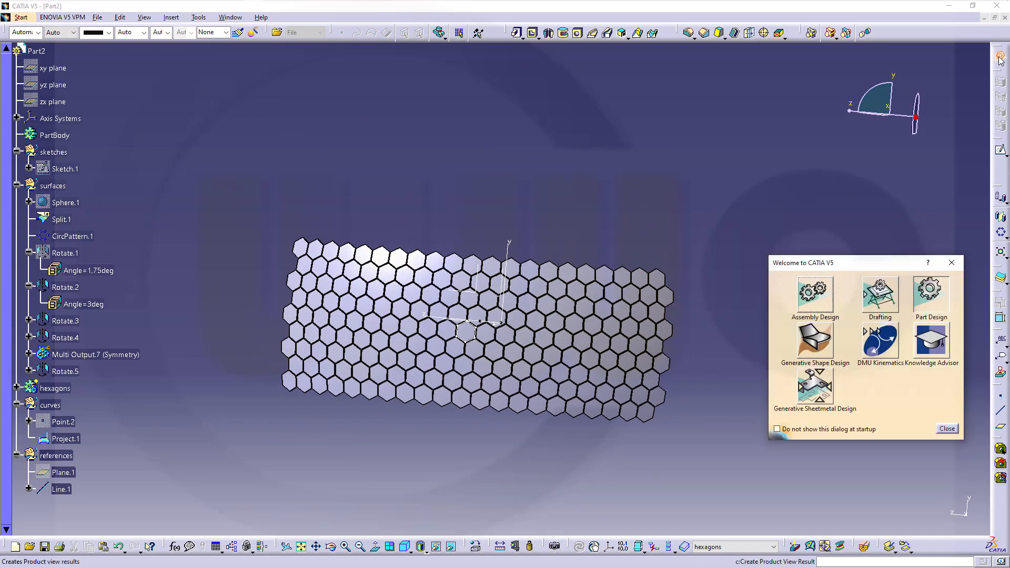
{"action": "left_click", "coordinate": [822, 337]}
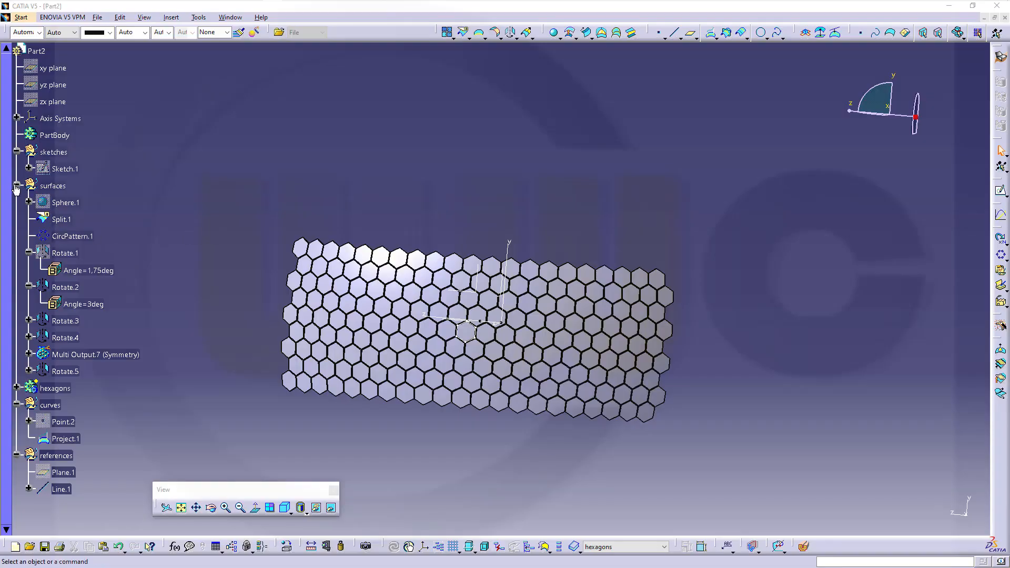
{"action": "left_click", "coordinate": [16, 186]}
{"action": "left_click", "coordinate": [17, 153]}
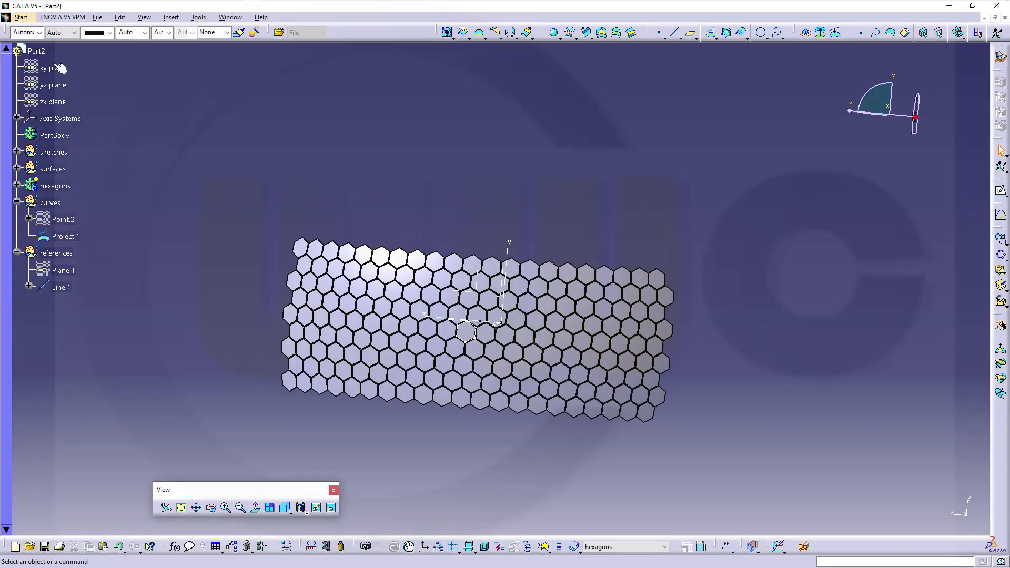
Reorder the part's tree so the hexagons body sits directly below PartBody, and collapse the curves and references sets
{"action": "left_click", "coordinate": [36, 50]}
{"action": "right_click", "coordinate": [37, 50]}
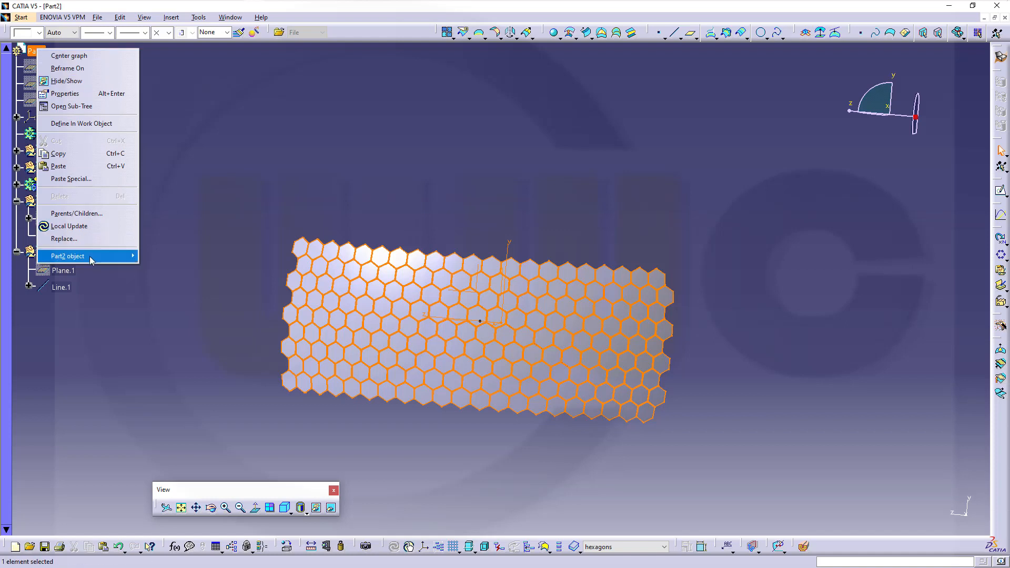
{"action": "mouse_move", "coordinate": [92, 261]}
{"action": "left_click", "coordinate": [160, 271]}
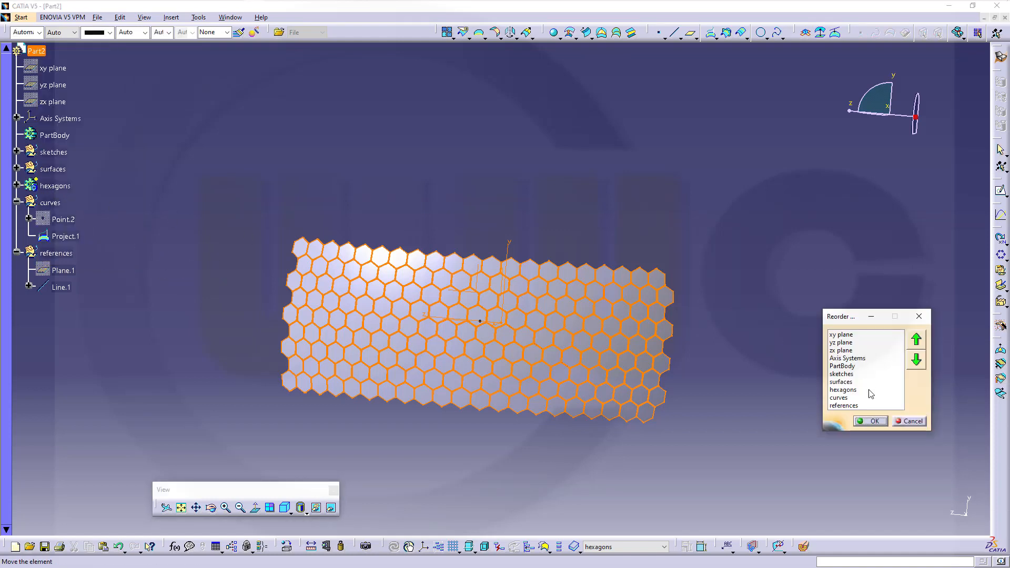
{"action": "left_click", "coordinate": [843, 392]}
{"action": "left_click", "coordinate": [916, 342]}
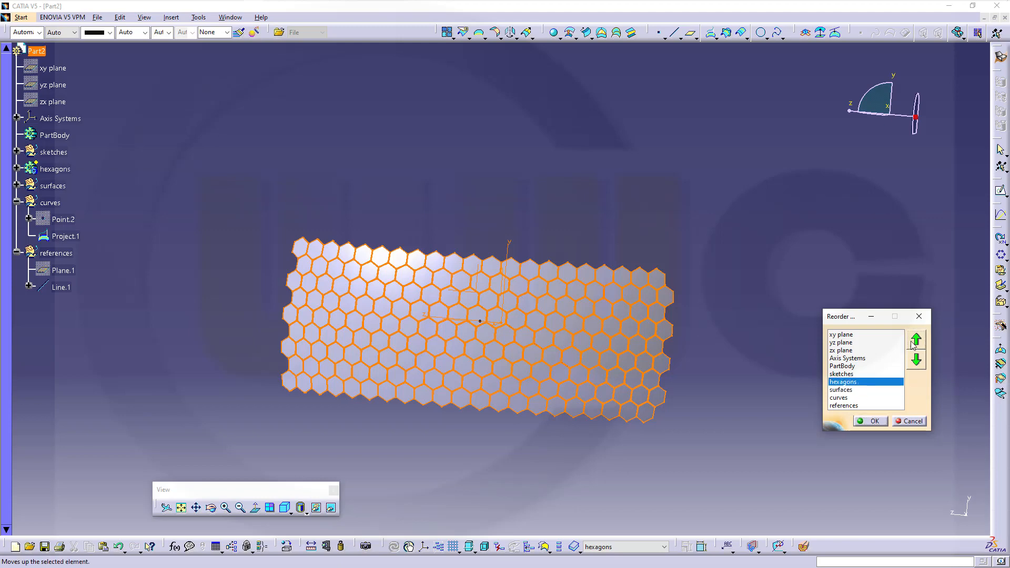
{"action": "left_click", "coordinate": [916, 342]}
{"action": "left_click", "coordinate": [874, 421]}
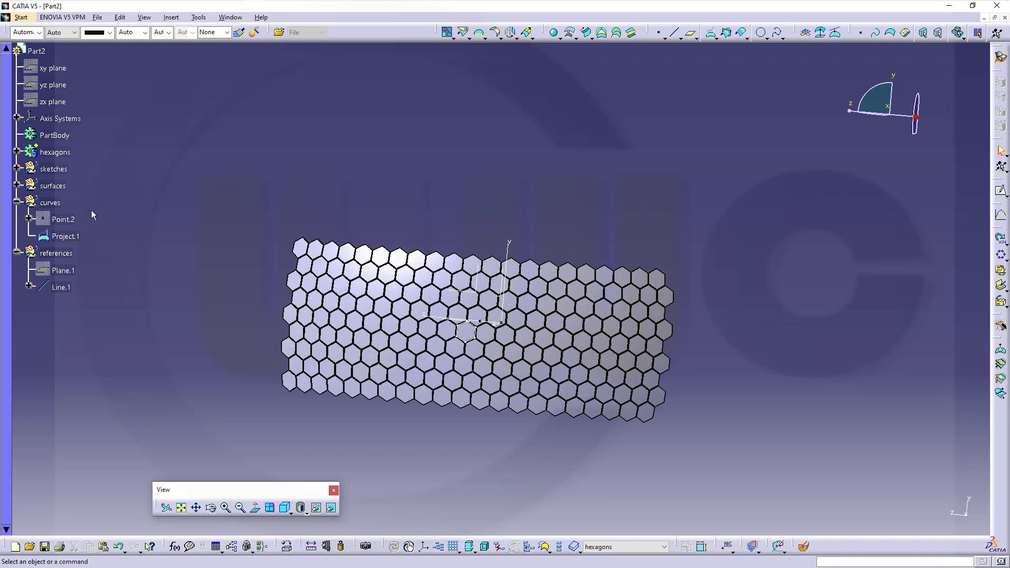
{"action": "left_click", "coordinate": [17, 203]}
{"action": "left_click", "coordinate": [16, 219]}
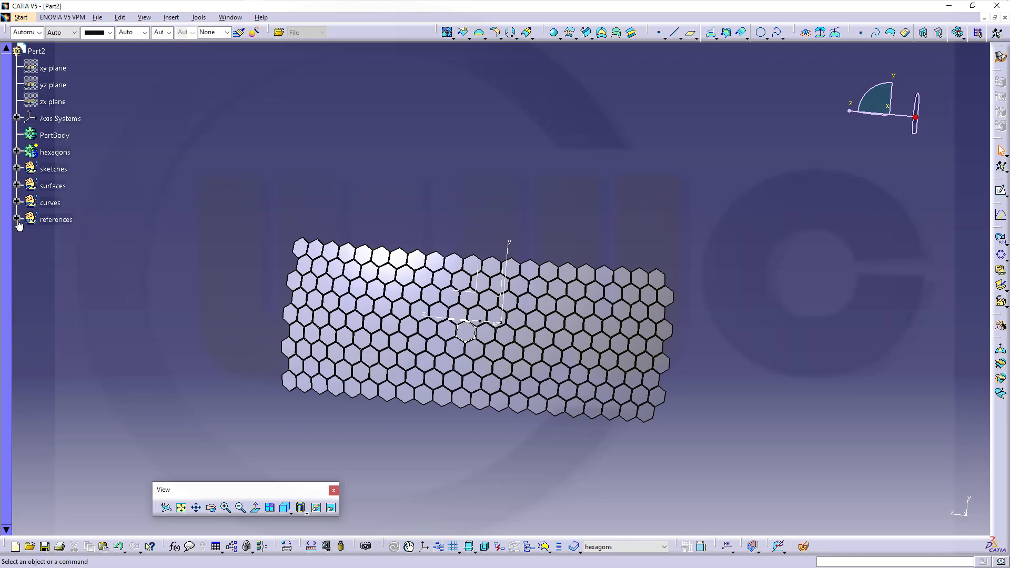
Define the hexagons body as the in-work object and insert three new bodies after it
{"action": "right_click", "coordinate": [76, 158]}
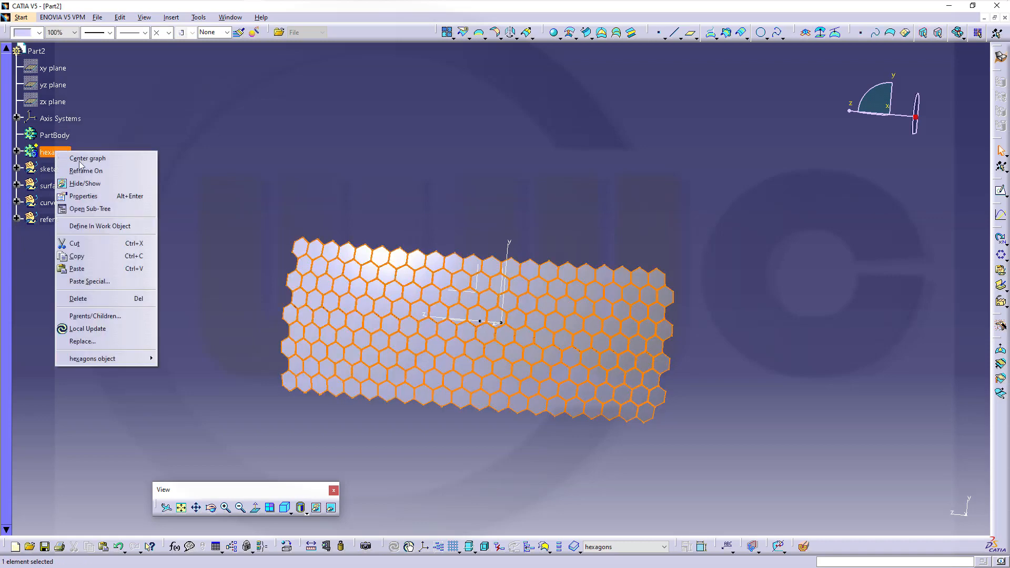
{"action": "left_click", "coordinate": [108, 227]}
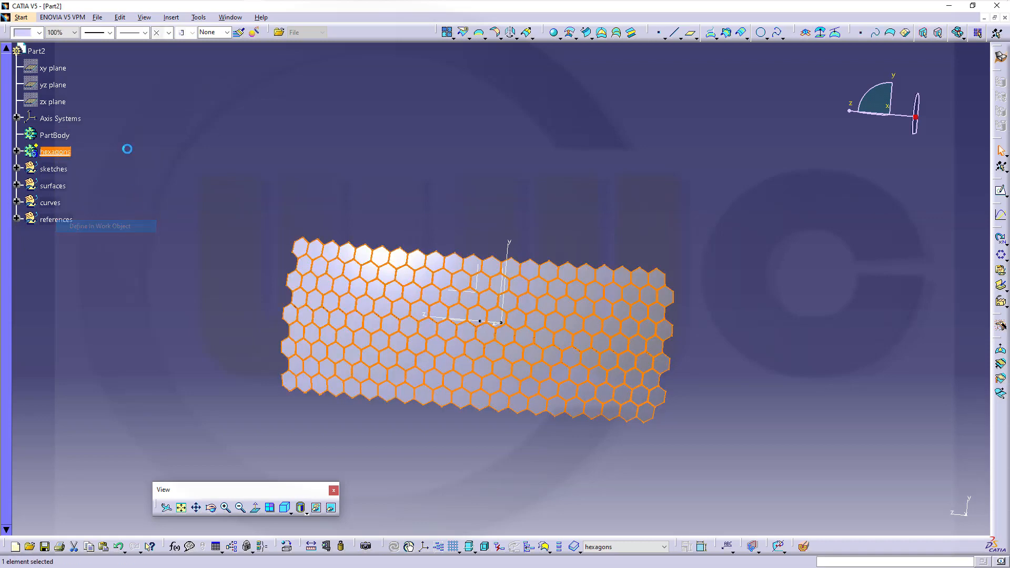
{"action": "left_click", "coordinate": [170, 18]}
{"action": "left_click", "coordinate": [174, 42]}
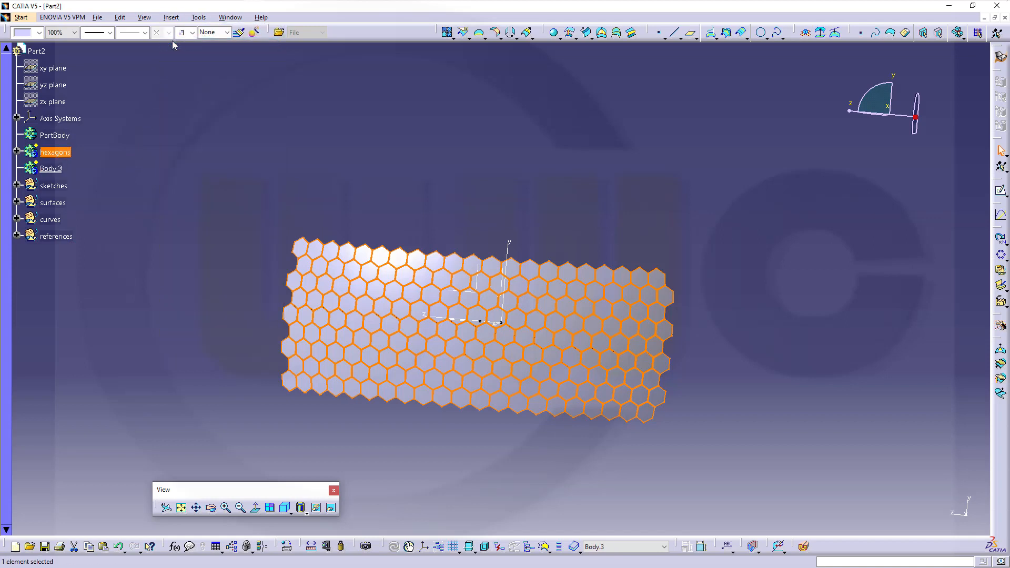
{"action": "left_click", "coordinate": [171, 17]}
{"action": "left_click", "coordinate": [173, 41]}
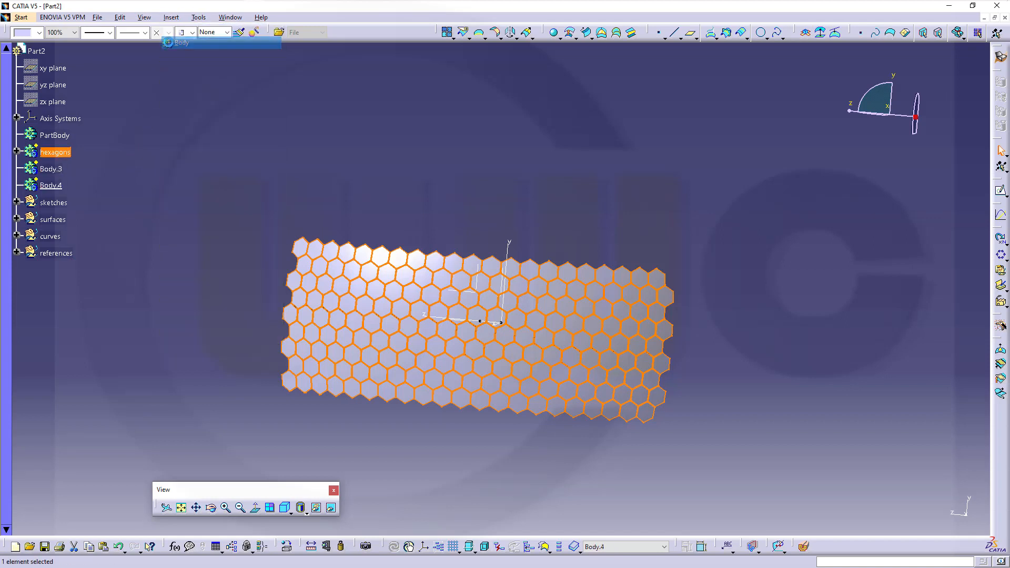
{"action": "left_click", "coordinate": [171, 17]}
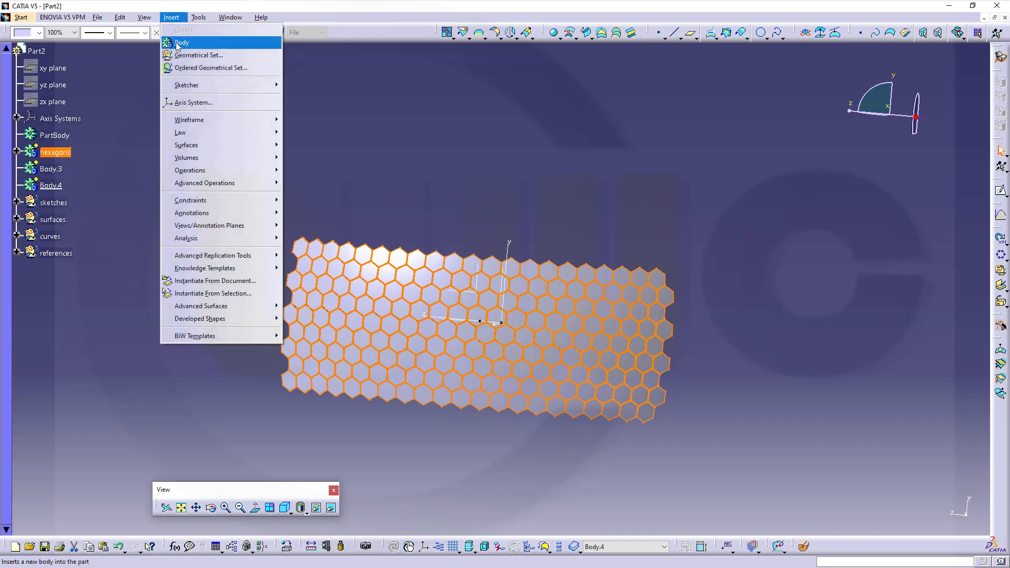
{"action": "left_click", "coordinate": [174, 42]}
Define the sketches geometrical set as the in-work object
{"action": "left_click", "coordinate": [51, 169]}
{"action": "right_click", "coordinate": [56, 169]}
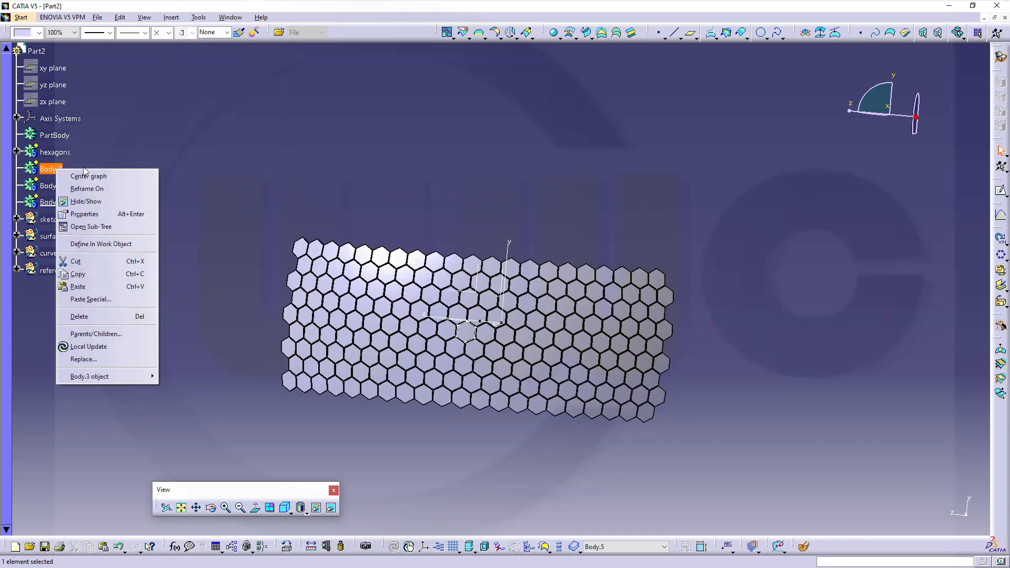
{"action": "left_click", "coordinate": [190, 149]}
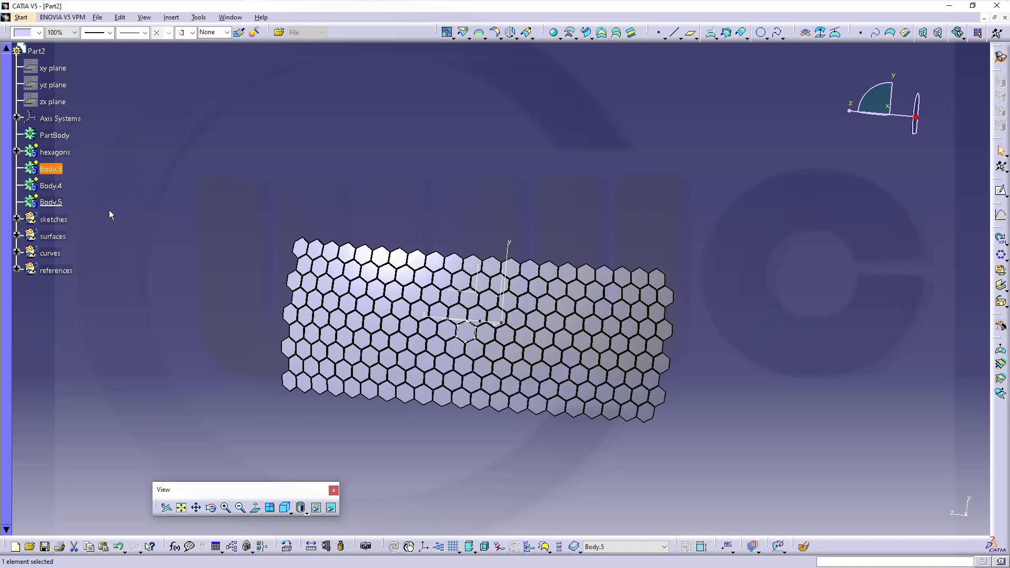
{"action": "right_click", "coordinate": [55, 220]}
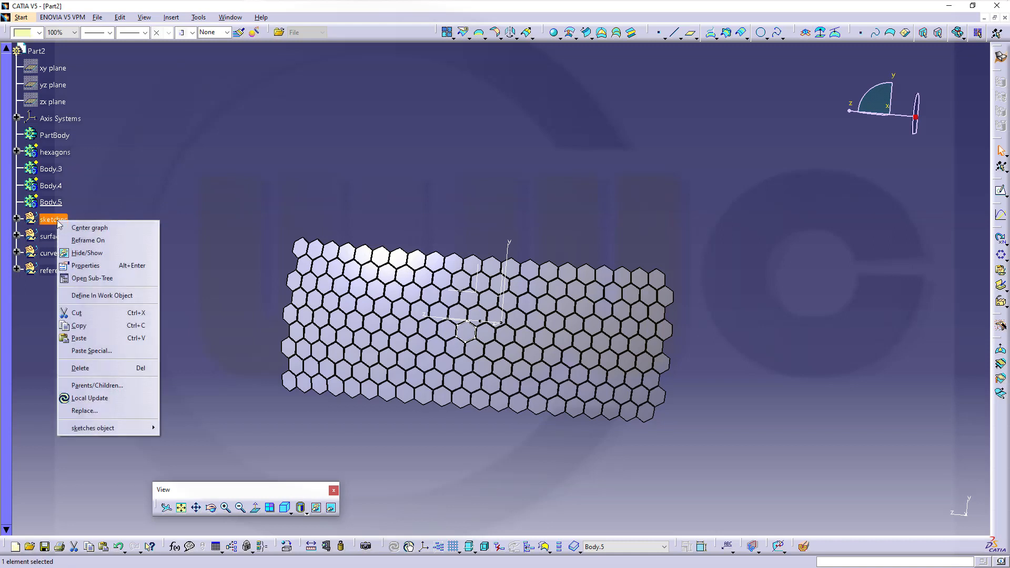
{"action": "left_click", "coordinate": [102, 295]}
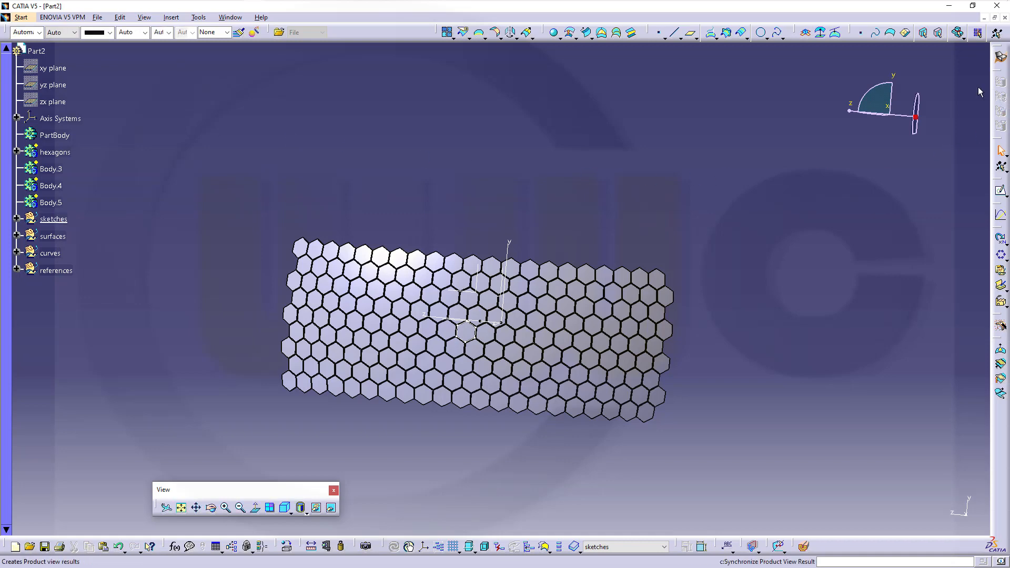
Hide the hexagons body so that only the source surface patches are displayed
{"action": "middle_click_drag", "start_coordinate": [469, 228], "coordinate": [499, 152]}
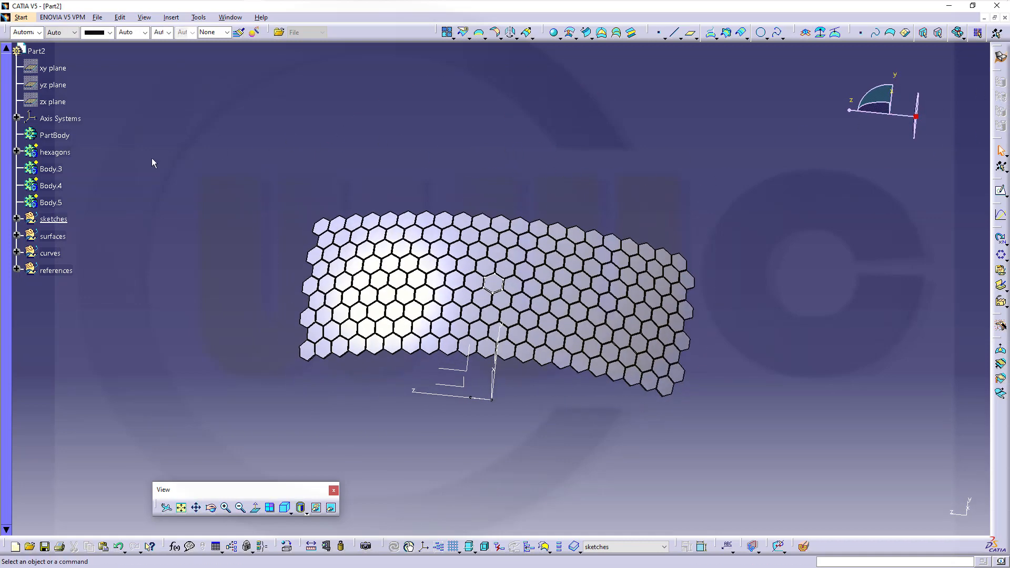
{"action": "right_click", "coordinate": [52, 156]}
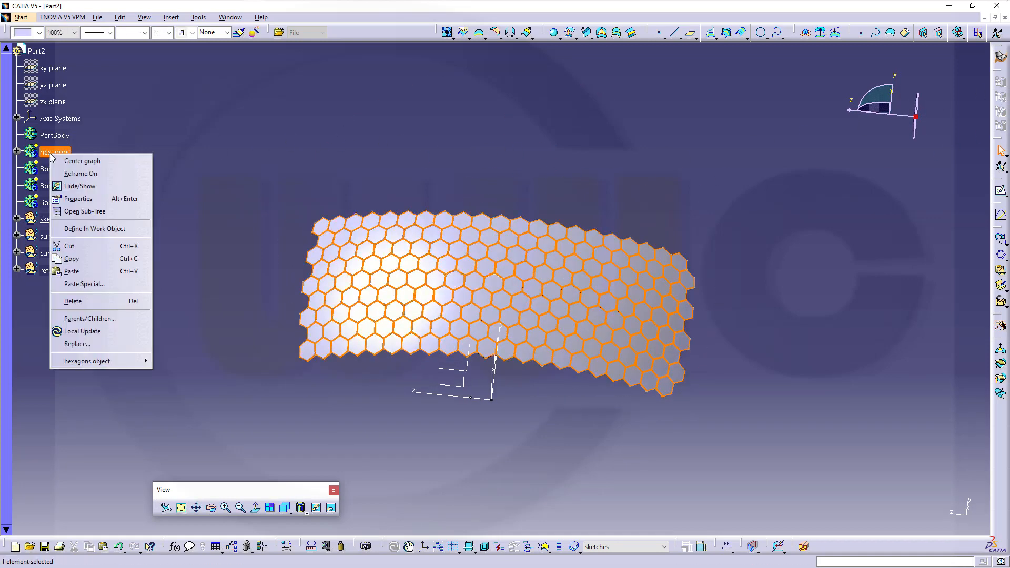
{"action": "left_click", "coordinate": [79, 187]}
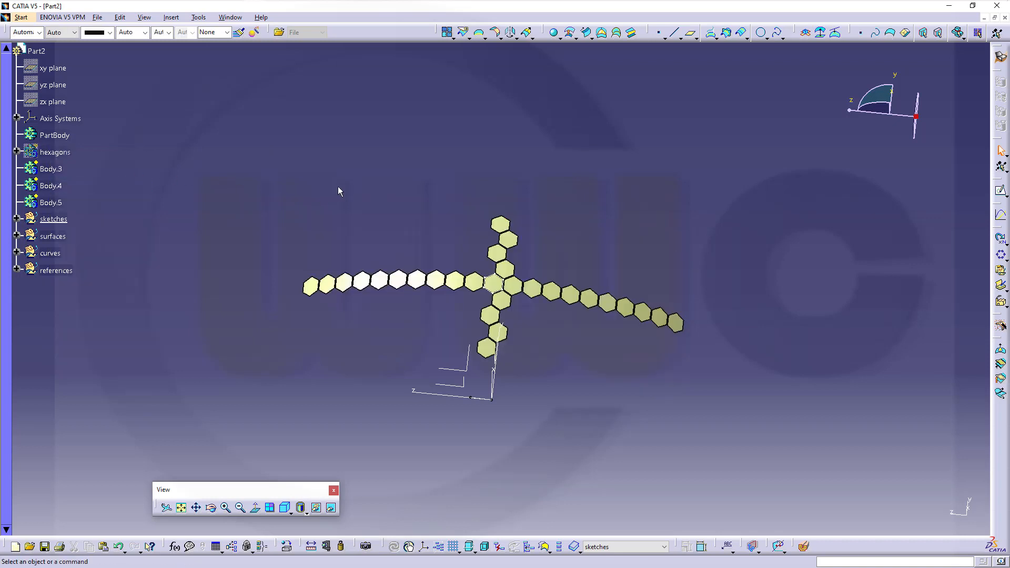
Expand the surfaces set and hide the rotated hexagonal patches Rotate.2 and Rotate.3
{"action": "left_click", "coordinate": [17, 236]}
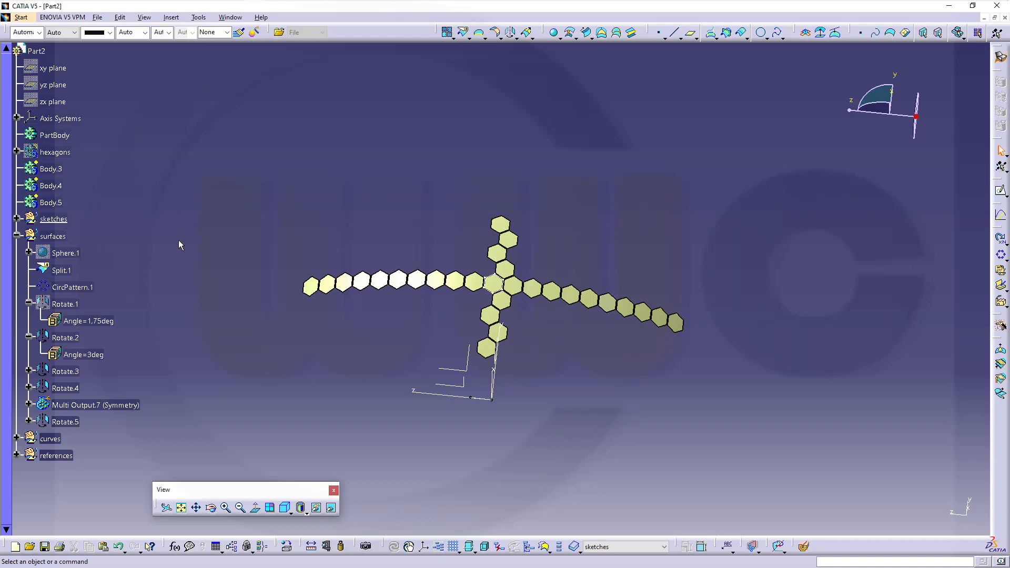
{"action": "left_click", "coordinate": [65, 338]}
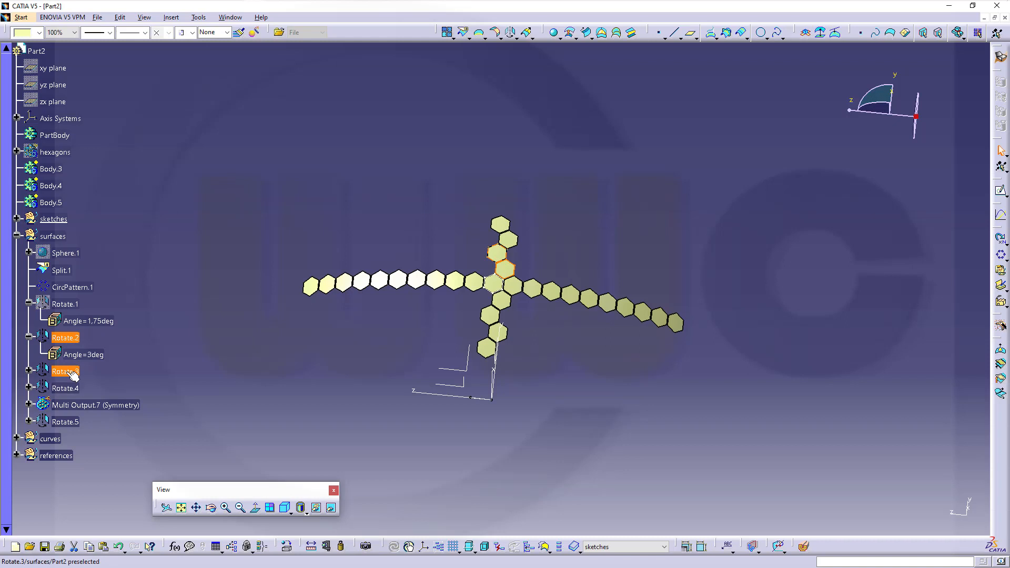
{"action": "left_click", "coordinate": [62, 388], "text": "shift"}
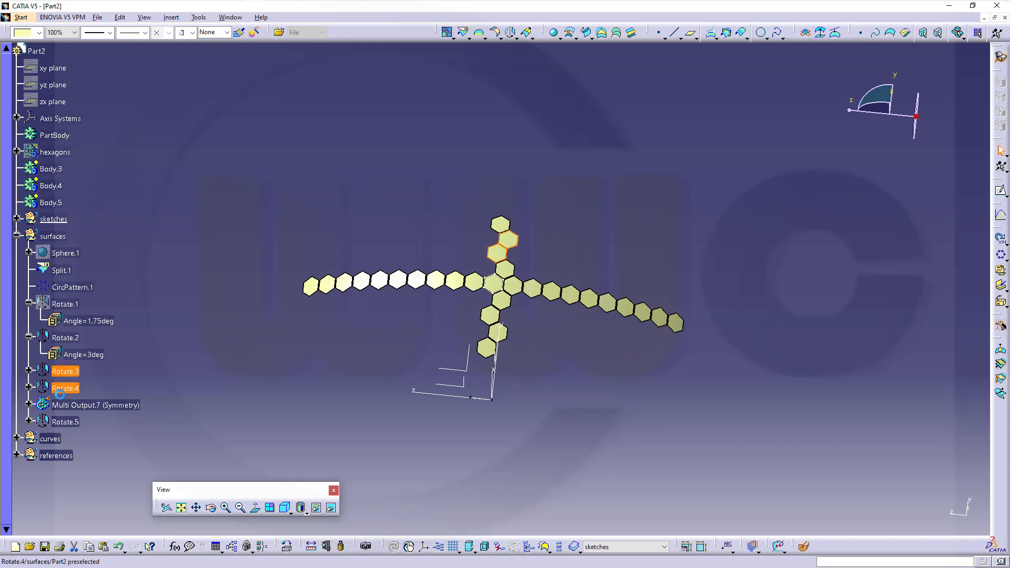
{"action": "right_click", "coordinate": [60, 347]}
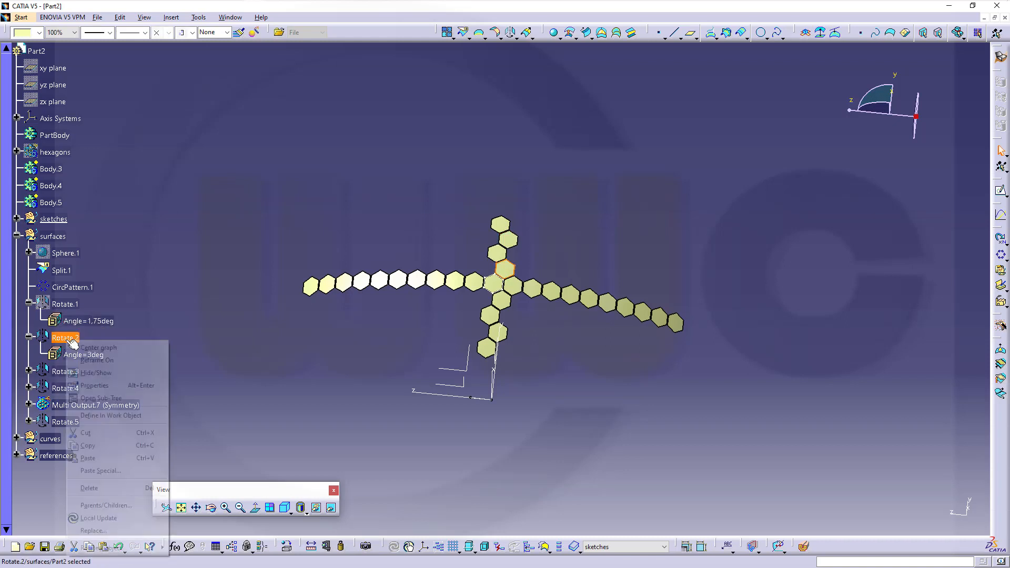
{"action": "left_click", "coordinate": [91, 360]}
{"action": "right_click", "coordinate": [73, 372]}
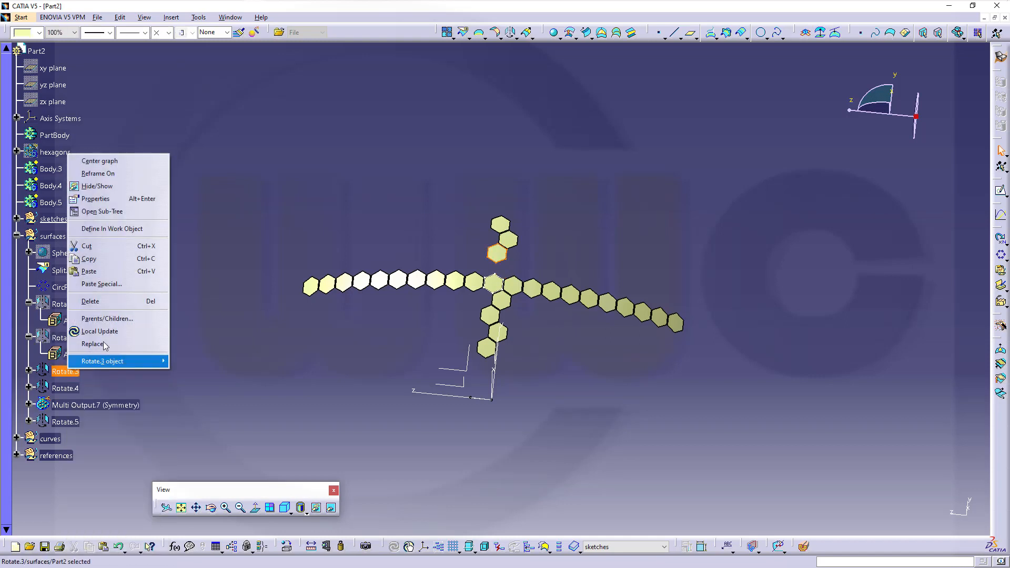
{"action": "left_click", "coordinate": [121, 187]}
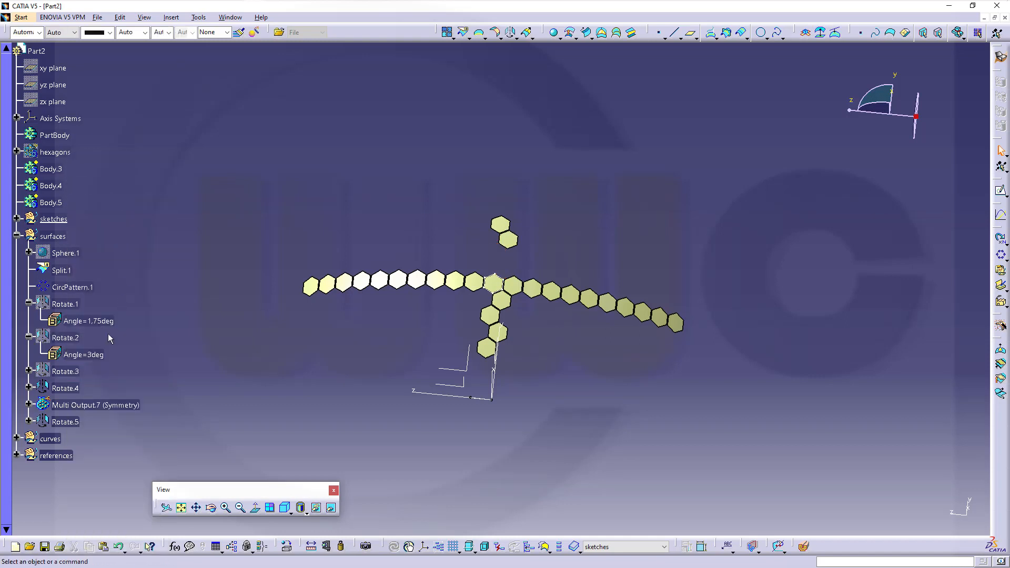
Hide the rotated patches Rotate.4 and Rotate.5 and the symmetry result Multi Output.7 in the surfaces set
{"action": "left_click", "coordinate": [66, 388]}
{"action": "right_click", "coordinate": [66, 388]}
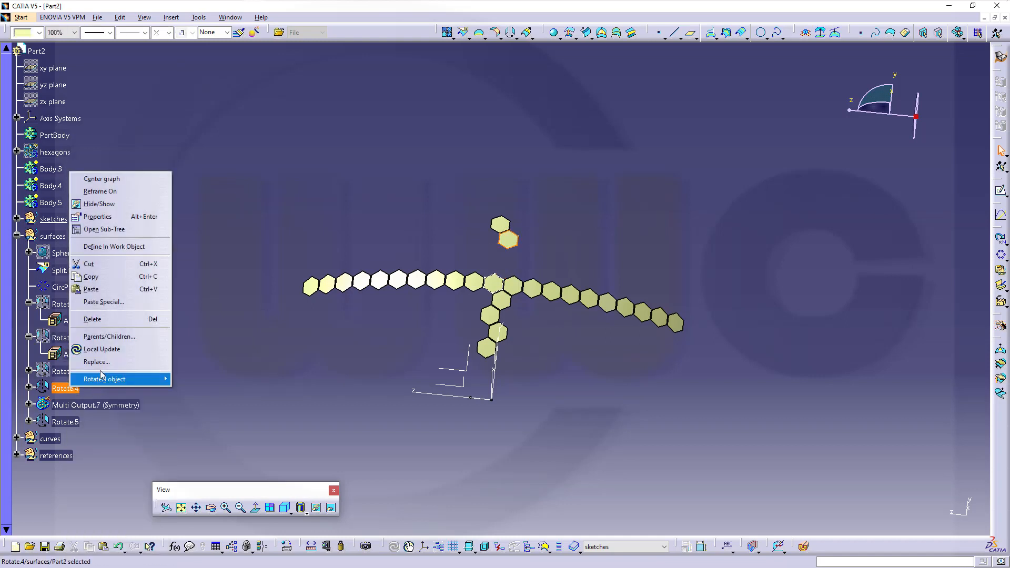
{"action": "left_click", "coordinate": [99, 204]}
{"action": "left_click", "coordinate": [75, 406]}
{"action": "right_click", "coordinate": [75, 406]}
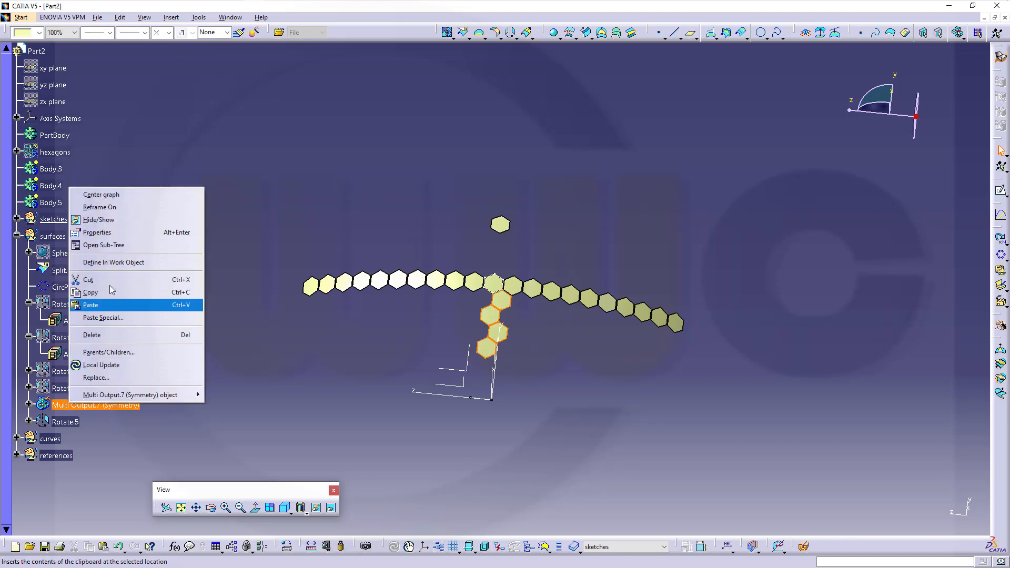
{"action": "left_click", "coordinate": [97, 220]}
{"action": "left_click", "coordinate": [67, 423]}
{"action": "right_click", "coordinate": [70, 425]}
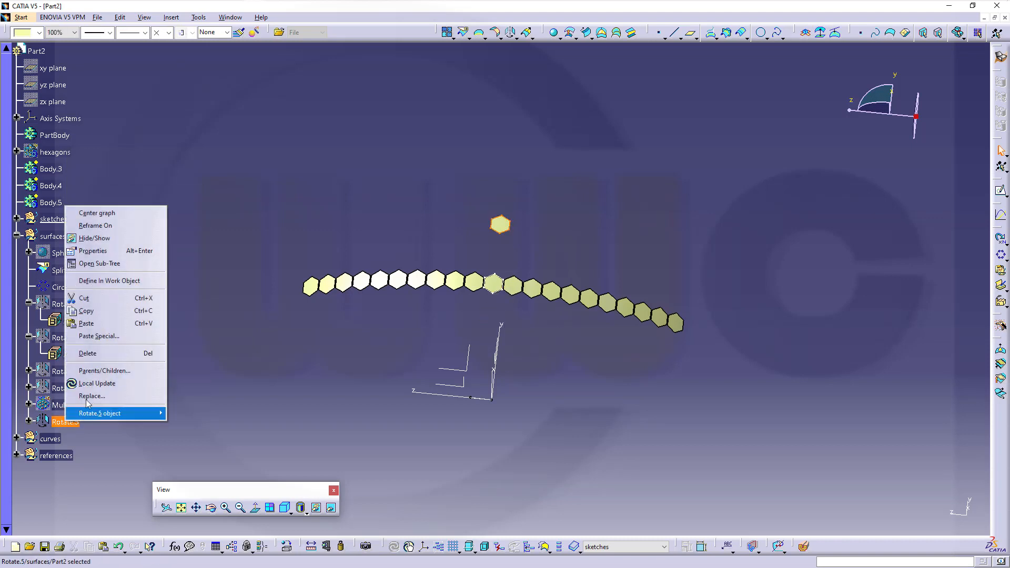
{"action": "left_click", "coordinate": [106, 238]}
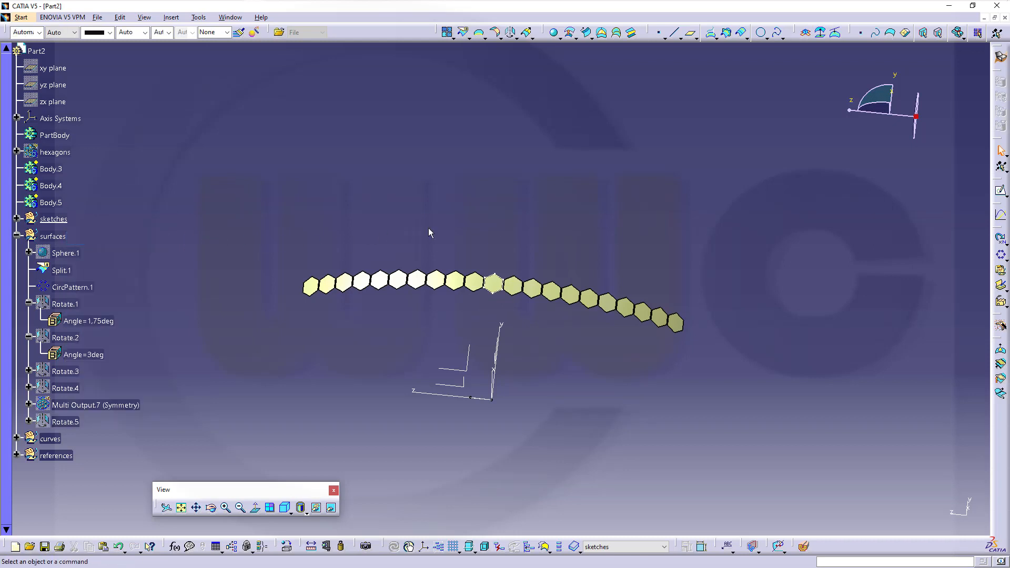
Hide the circular pattern CircPattern.1 and the source hexagonal patch Split.1
{"action": "middle_click_drag", "start_coordinate": [429, 230], "coordinate": [460, 221]}
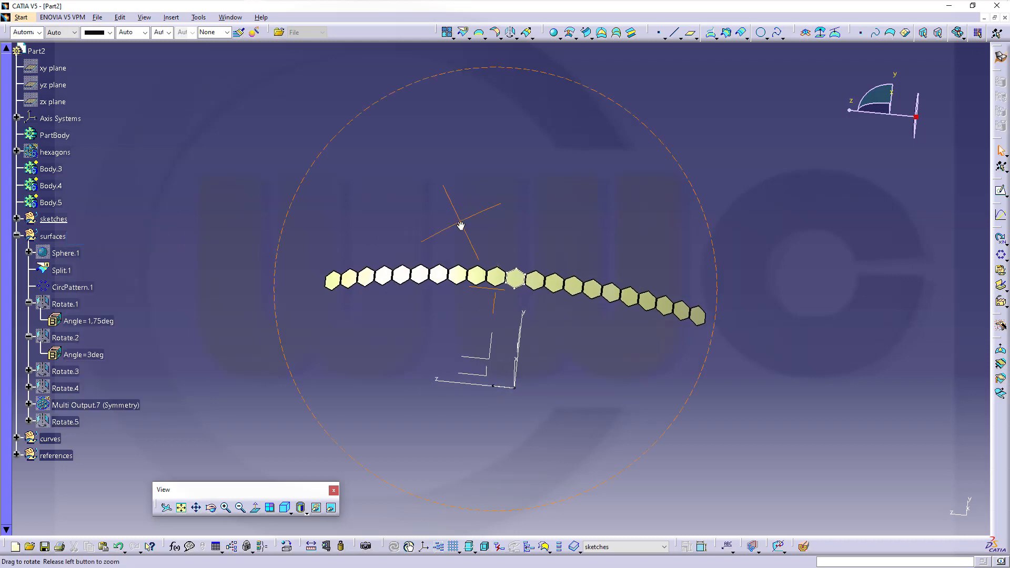
{"action": "right_click", "coordinate": [71, 288]}
{"action": "left_click", "coordinate": [103, 322]}
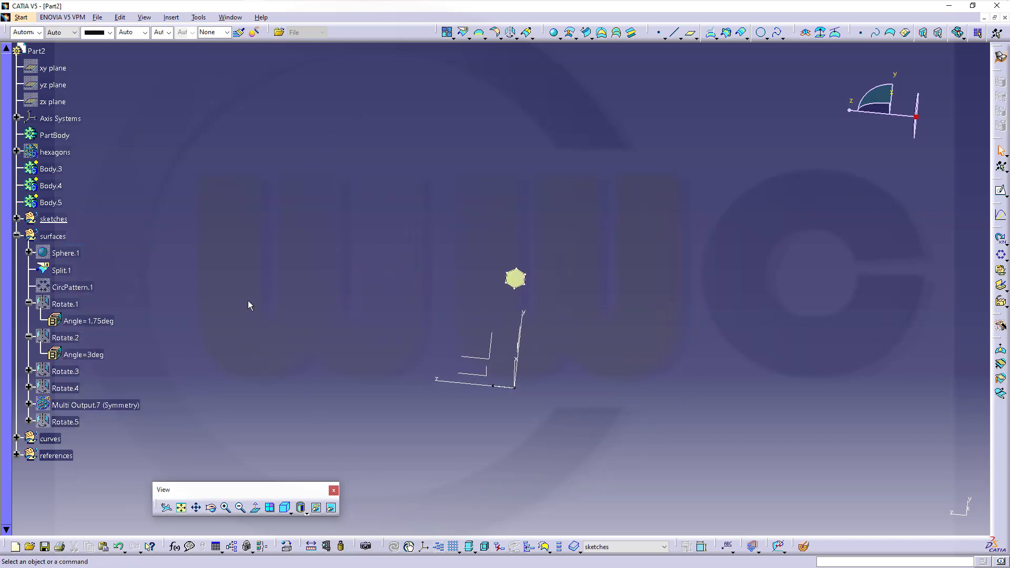
{"action": "right_click", "coordinate": [62, 270]}
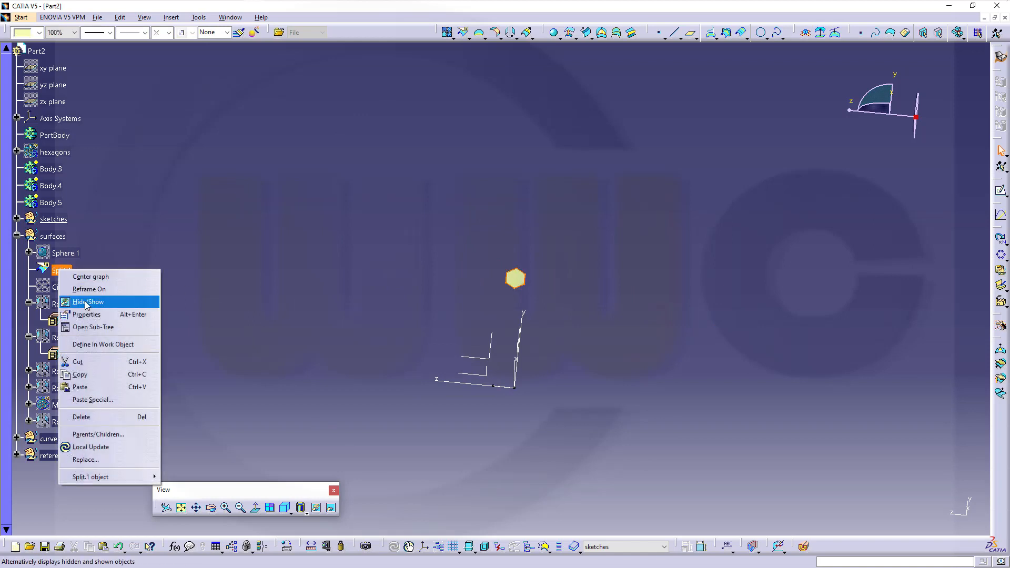
{"action": "left_click", "coordinate": [87, 301]}
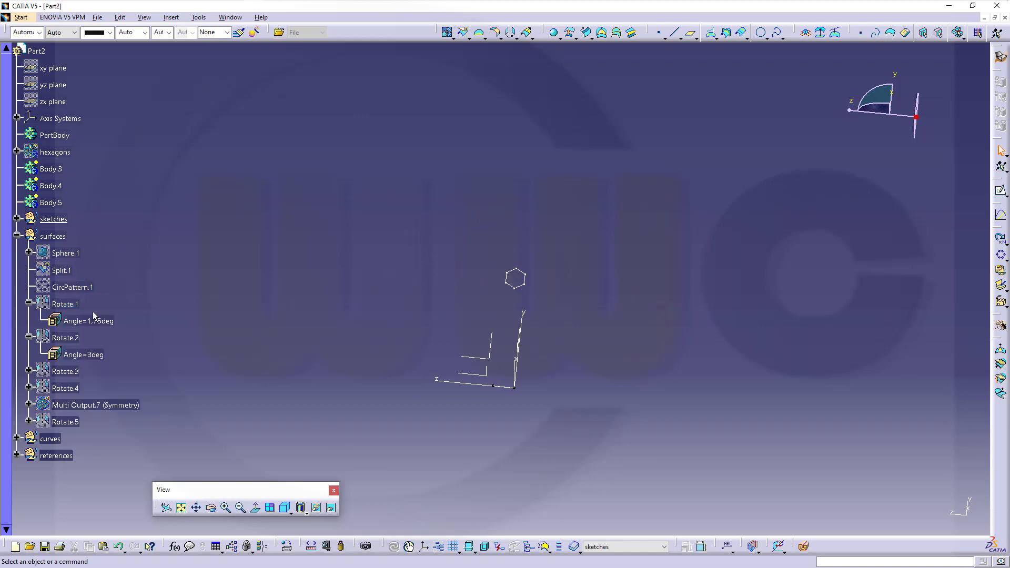
Collapse the Rotate.1 and Rotate.2 branches and show the Sphere.1 surface
{"action": "left_click", "coordinate": [29, 305]}
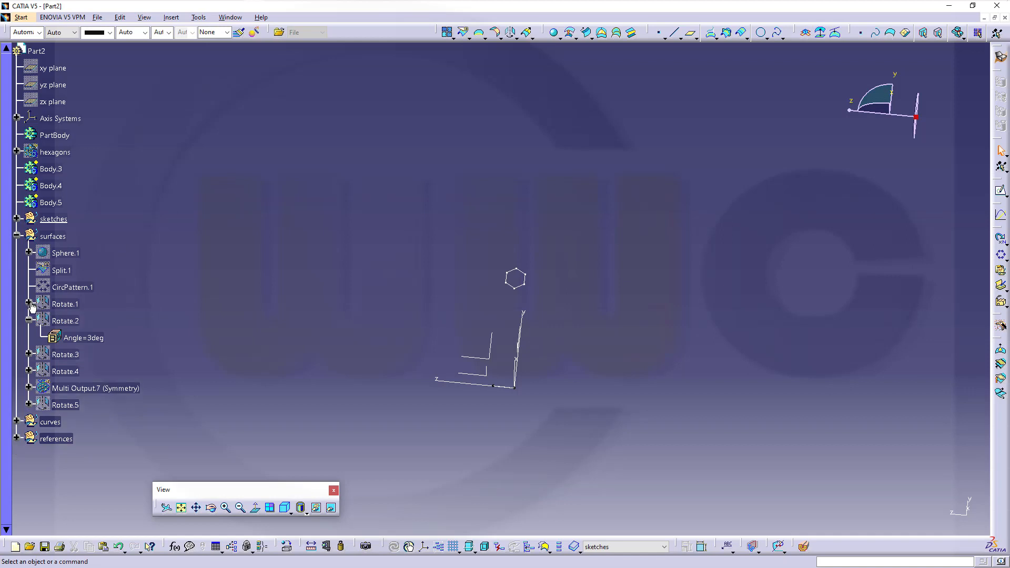
{"action": "left_click", "coordinate": [29, 321]}
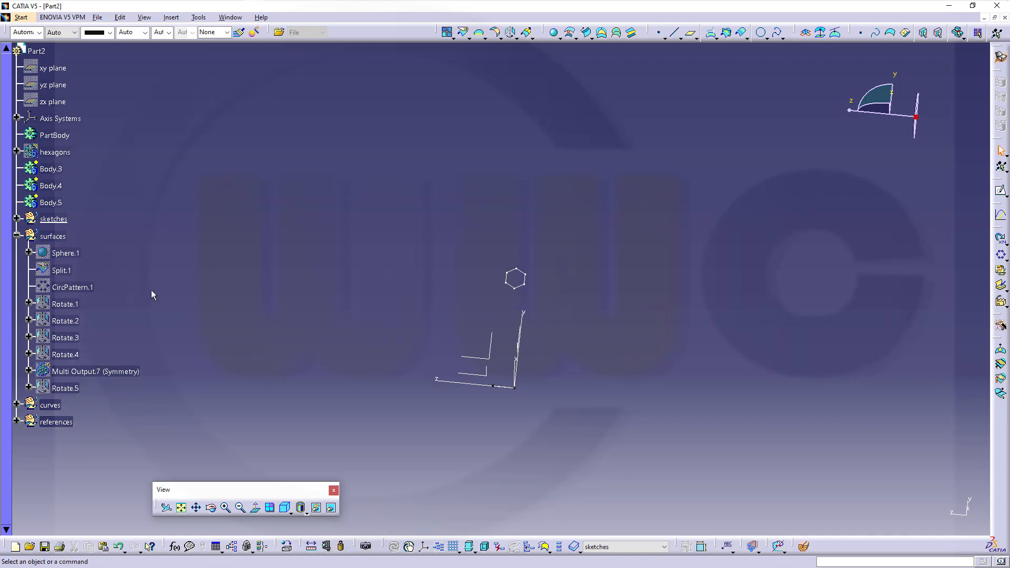
{"action": "mouse_move", "coordinate": [378, 246]}
{"action": "middle_mouse_down"}
{"action": "mouse_move", "coordinate": [368, 285]}
{"action": "mouse_move", "coordinate": [370, 237]}
{"action": "middle_mouse_up"}
{"action": "middle_click", "coordinate": [370, 235]}
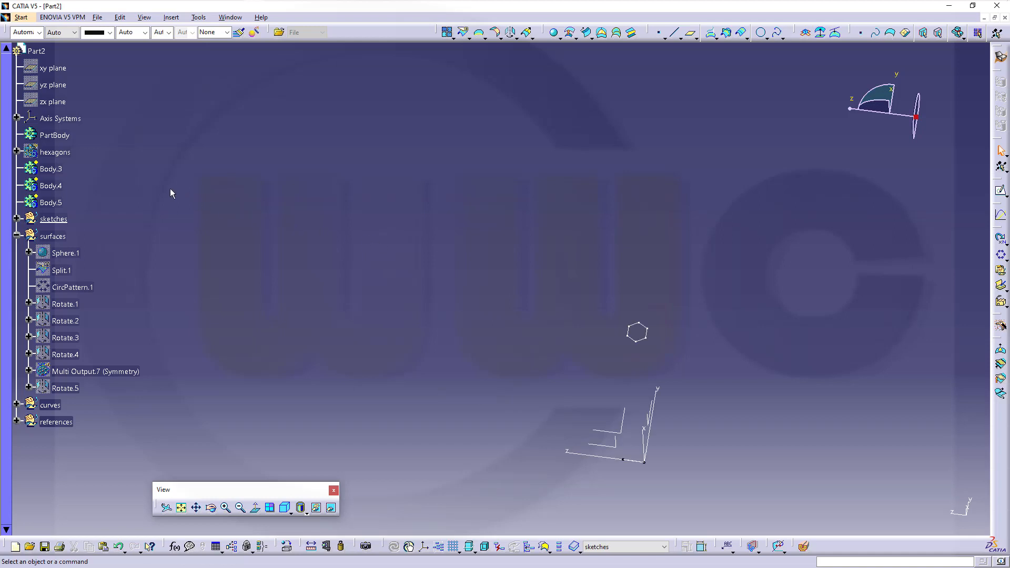
{"action": "right_click", "coordinate": [78, 257]}
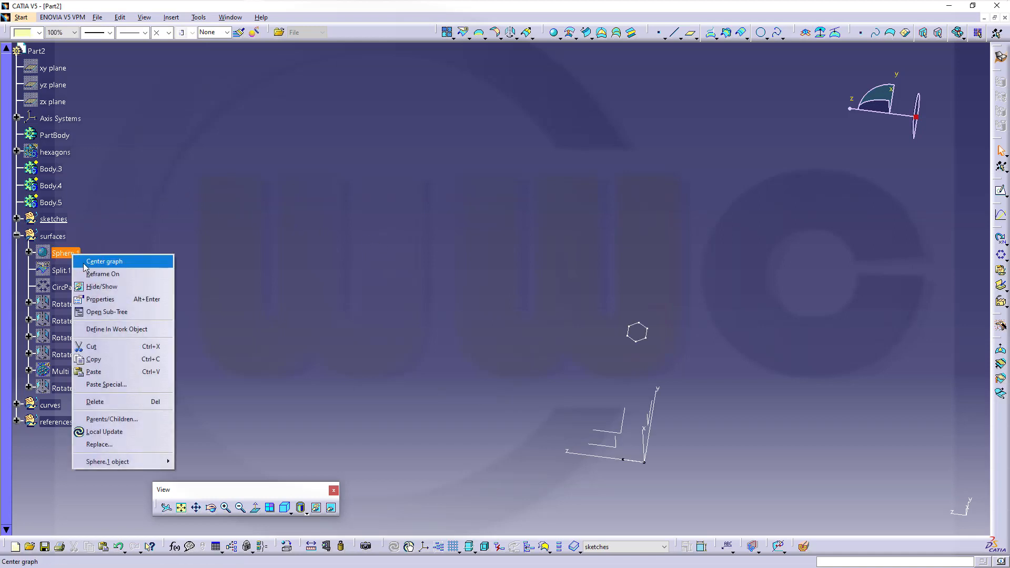
{"action": "left_click", "coordinate": [93, 288]}
{"action": "mouse_move", "coordinate": [287, 264]}
{"action": "middle_mouse_down"}
{"action": "mouse_move", "coordinate": [258, 273]}
{"action": "mouse_move", "coordinate": [281, 256]}
{"action": "middle_mouse_up"}
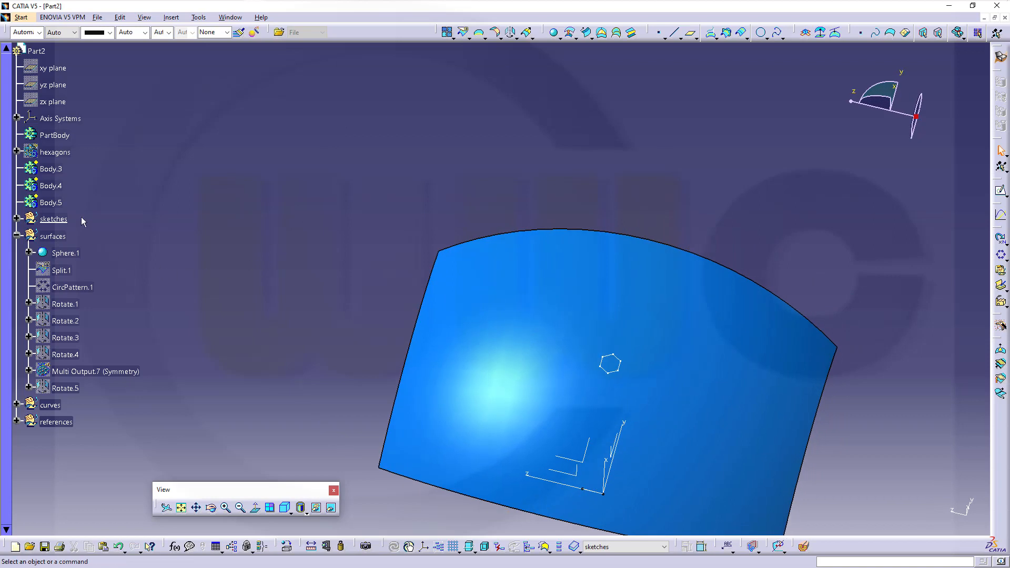
Show Plane.1 from the references set and open a new sketch on it
{"action": "left_click", "coordinate": [17, 421]}
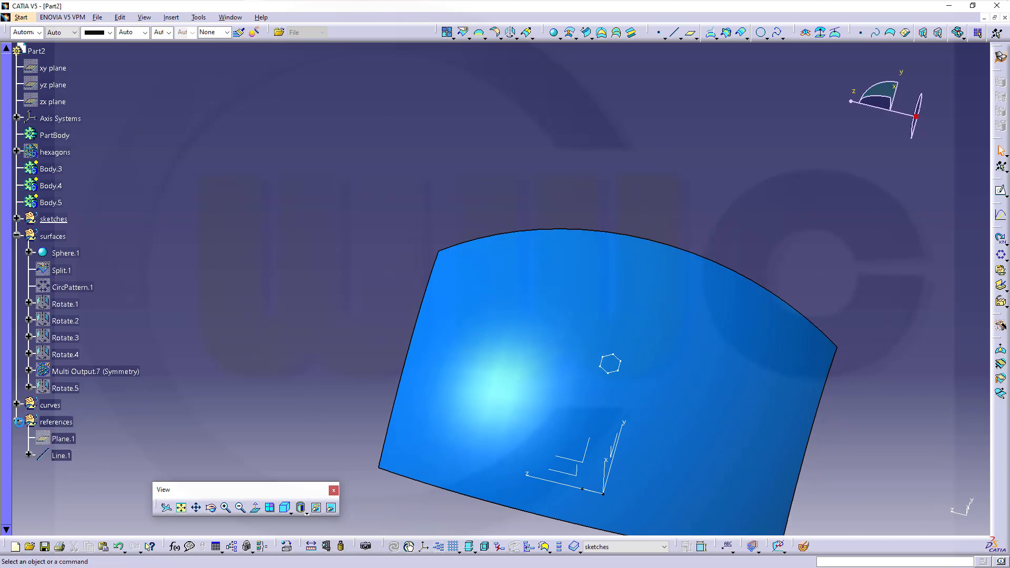
{"action": "right_click", "coordinate": [55, 441]}
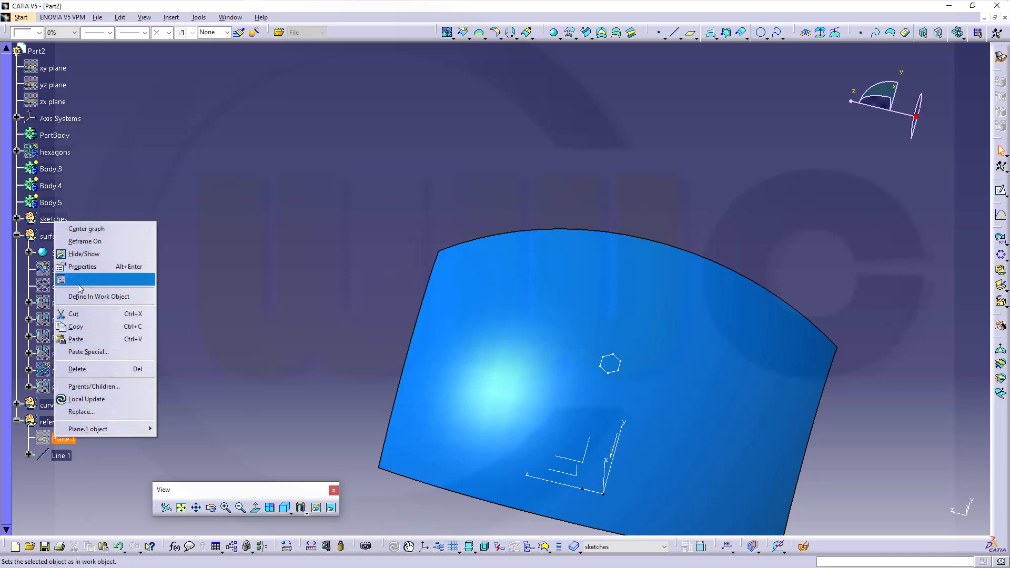
{"action": "left_click", "coordinate": [84, 254]}
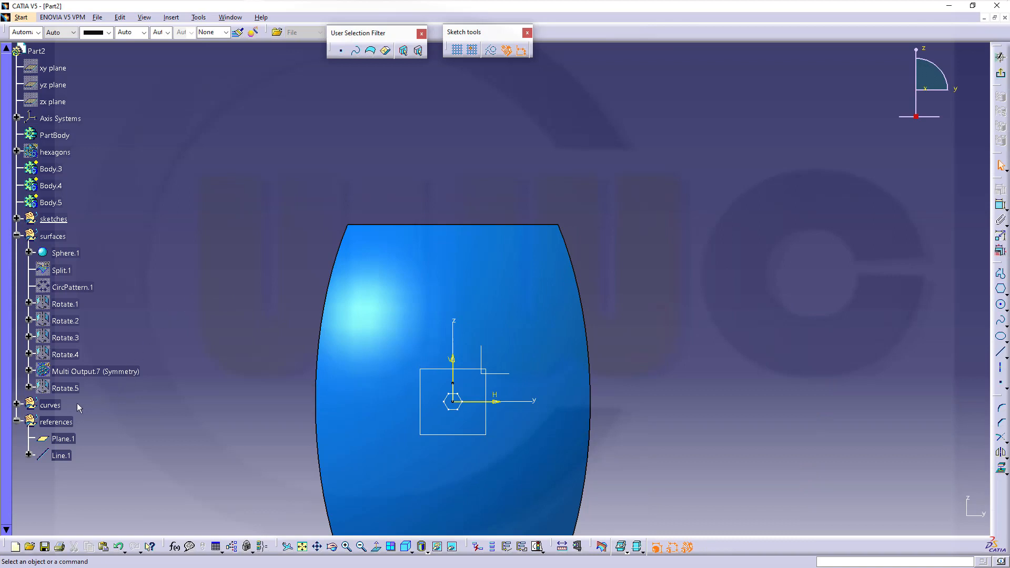
Hide the projected curve Project.1 in the curves set and show the hexagons body
{"action": "left_click", "coordinate": [17, 405]}
{"action": "right_click", "coordinate": [63, 439]}
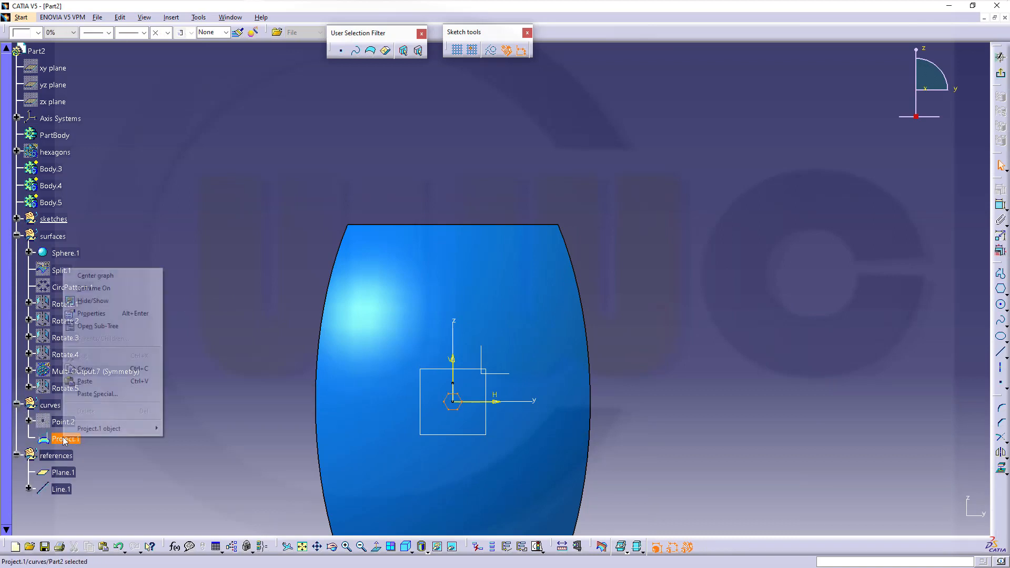
{"action": "left_click", "coordinate": [93, 300]}
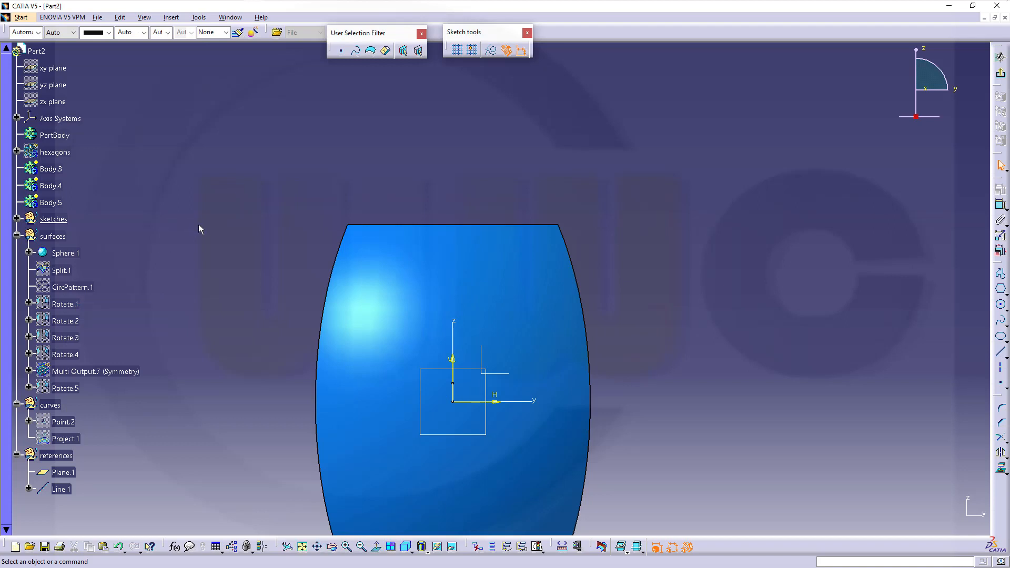
{"action": "middle_click_drag", "start_coordinate": [386, 337], "coordinate": [419, 246]}
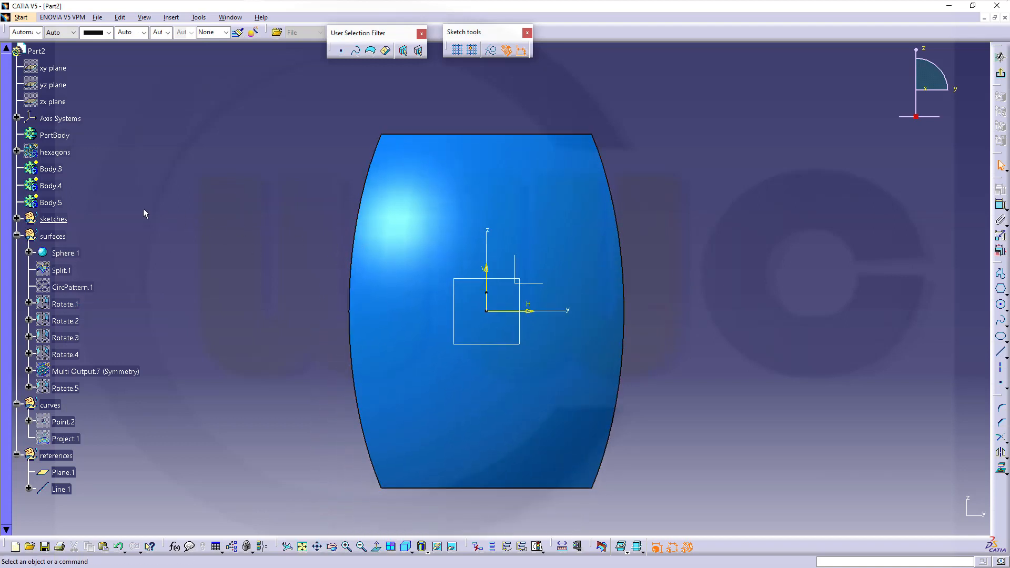
{"action": "right_click", "coordinate": [55, 152]}
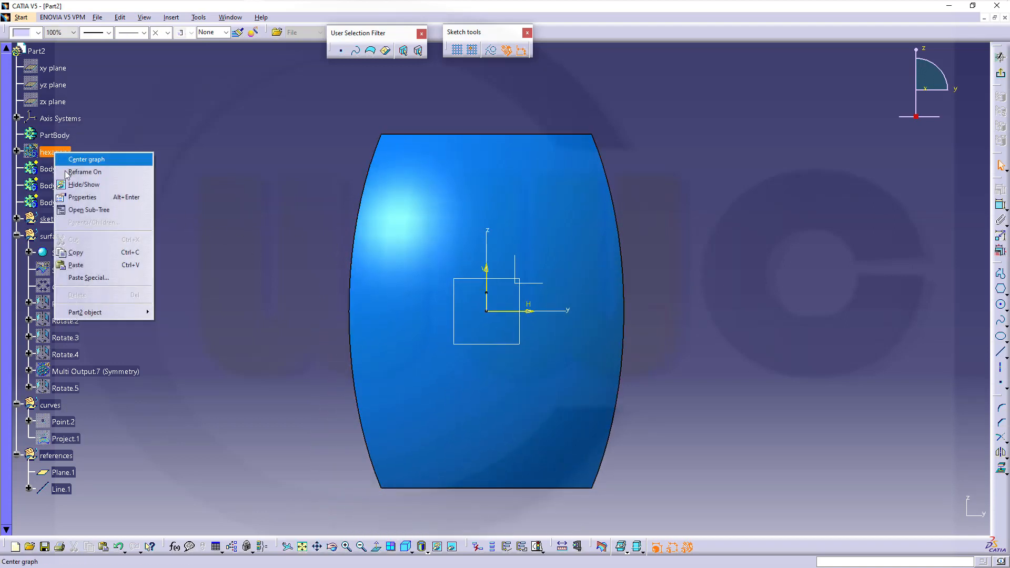
{"action": "left_click", "coordinate": [73, 185]}
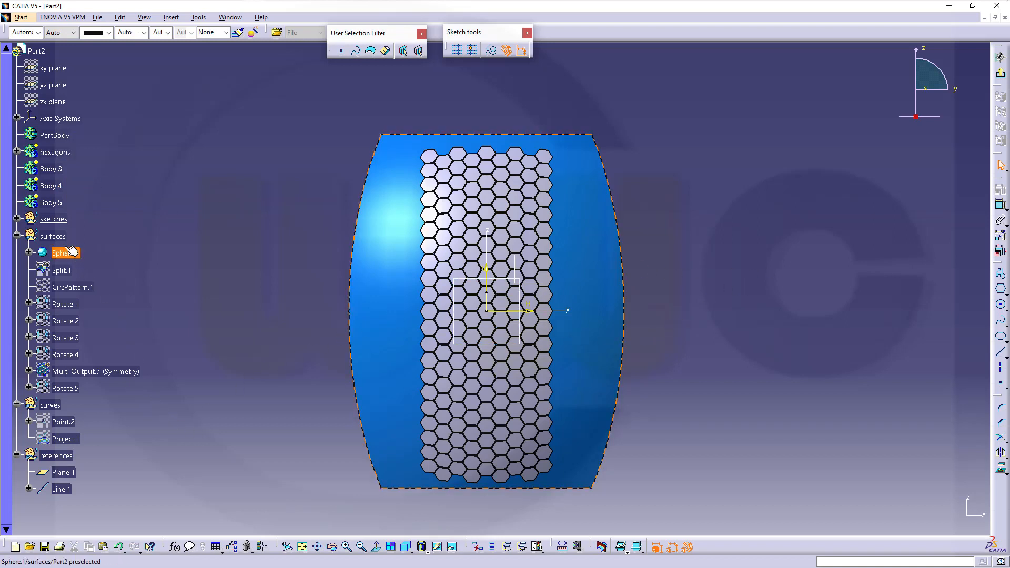
Hide the Origin, HDirection and VDirection of the AbsoluteAxis in Sketch.2
{"action": "left_click", "coordinate": [17, 220]}
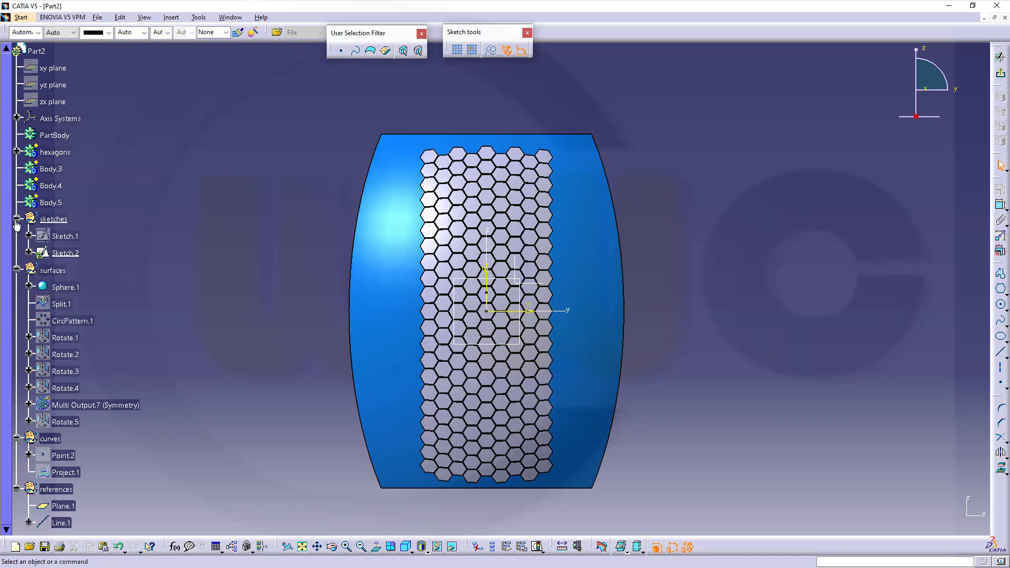
{"action": "left_click", "coordinate": [29, 253]}
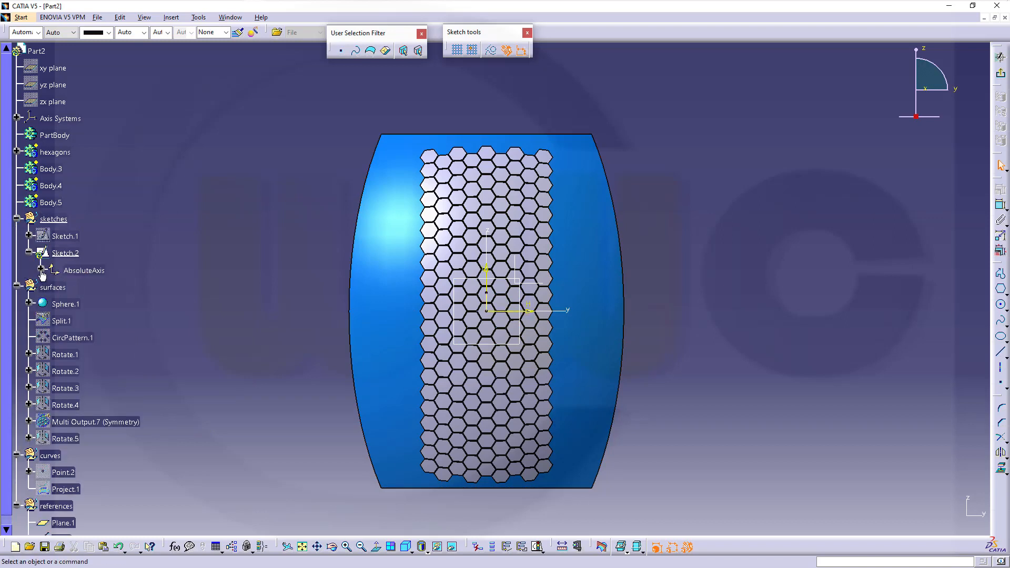
{"action": "left_click", "coordinate": [41, 269]}
{"action": "left_click", "coordinate": [85, 287]}
{"action": "left_click", "coordinate": [92, 321], "text": "ctrl"}
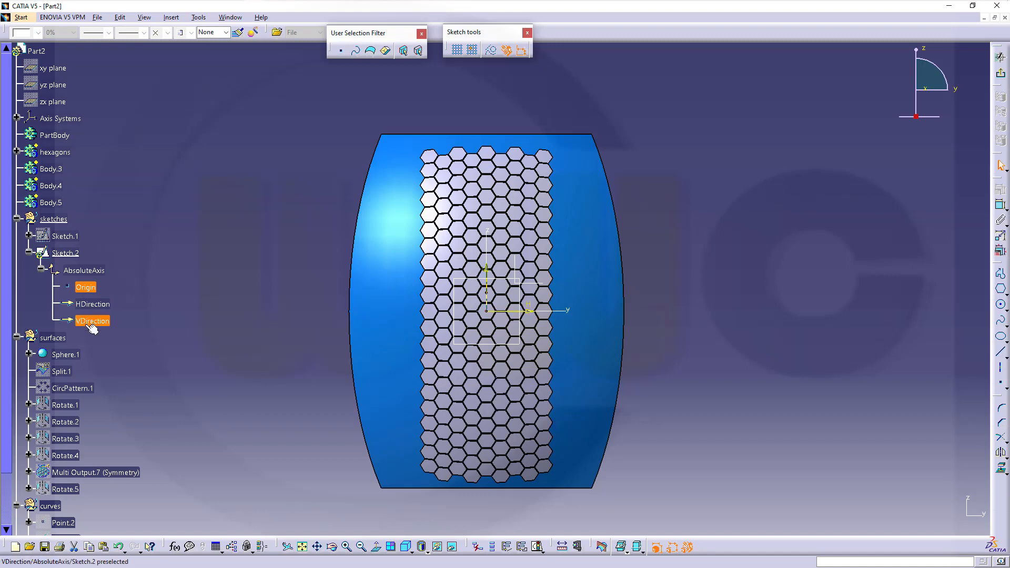
{"action": "left_click", "coordinate": [92, 304], "text": "ctrl"}
{"action": "right_click", "coordinate": [88, 322]}
{"action": "left_click", "coordinate": [116, 357]}
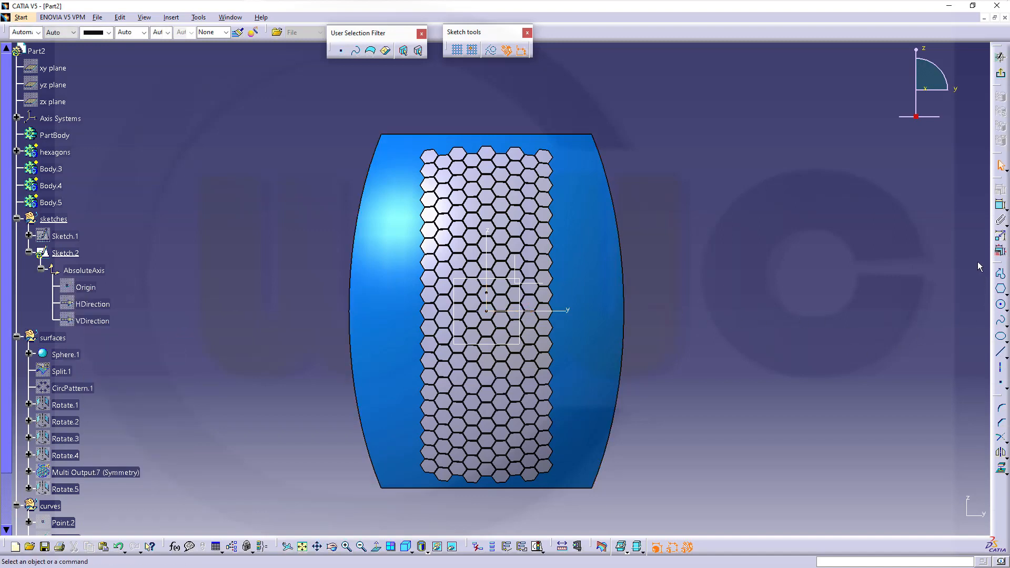
Sketch an upright centered rectangle with its center beside the sphere surface, on the positive Y side of the hexagon pattern
{"action": "left_click", "coordinate": [1006, 293]}
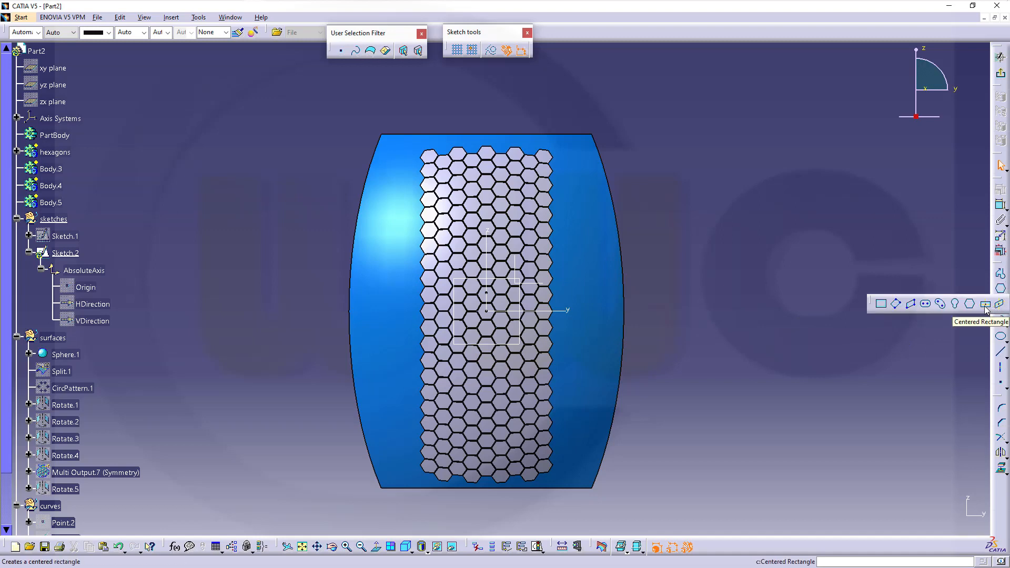
{"action": "left_click", "coordinate": [986, 305]}
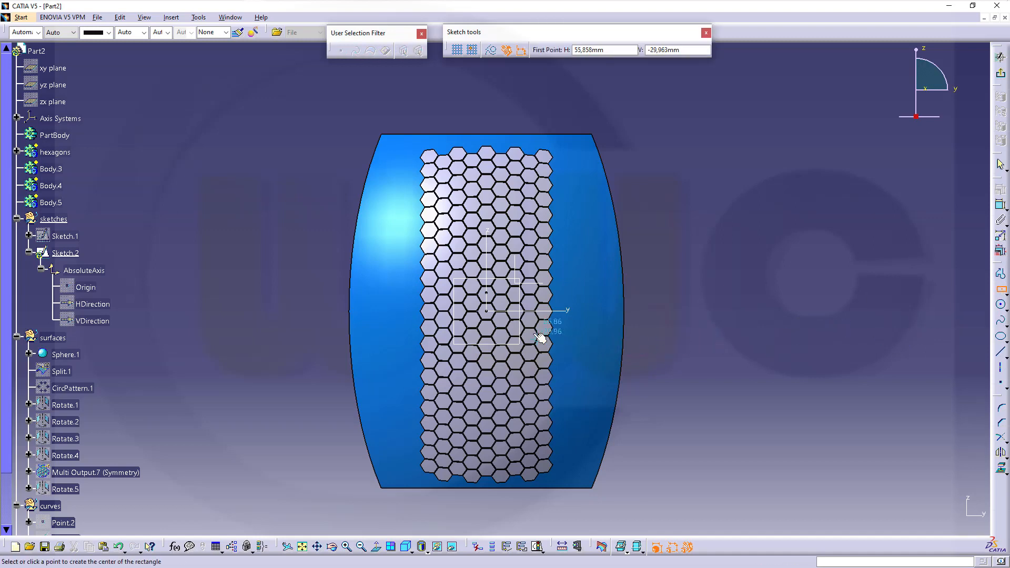
{"action": "left_click", "coordinate": [697, 308]}
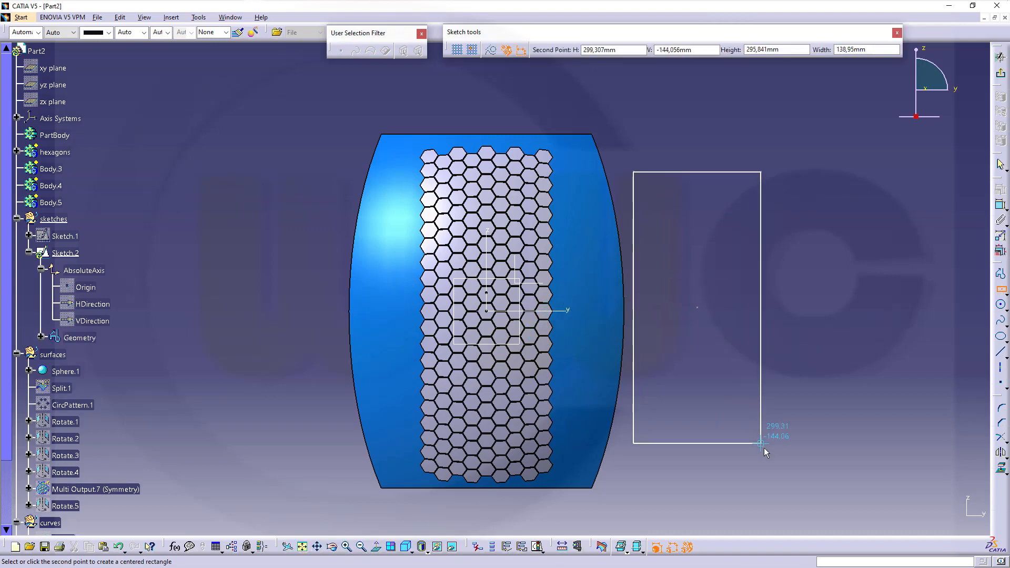
{"action": "left_click", "coordinate": [795, 473]}
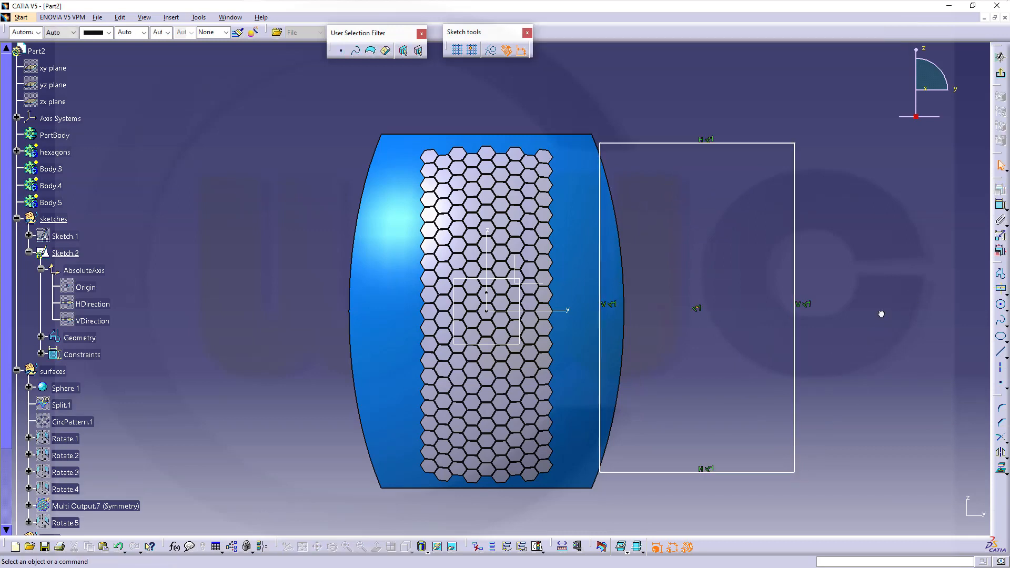
Constrain the rectangle's center point coincident with both the Y axis and the Z axis
{"action": "left_click", "coordinate": [1001, 206]}
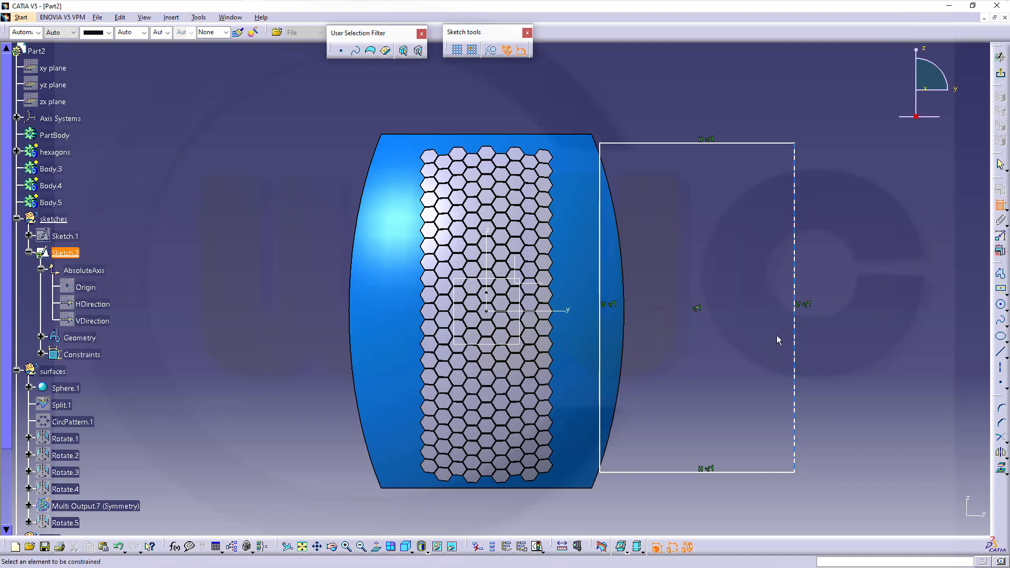
{"action": "left_click", "coordinate": [697, 310]}
{"action": "left_click", "coordinate": [600, 311]}
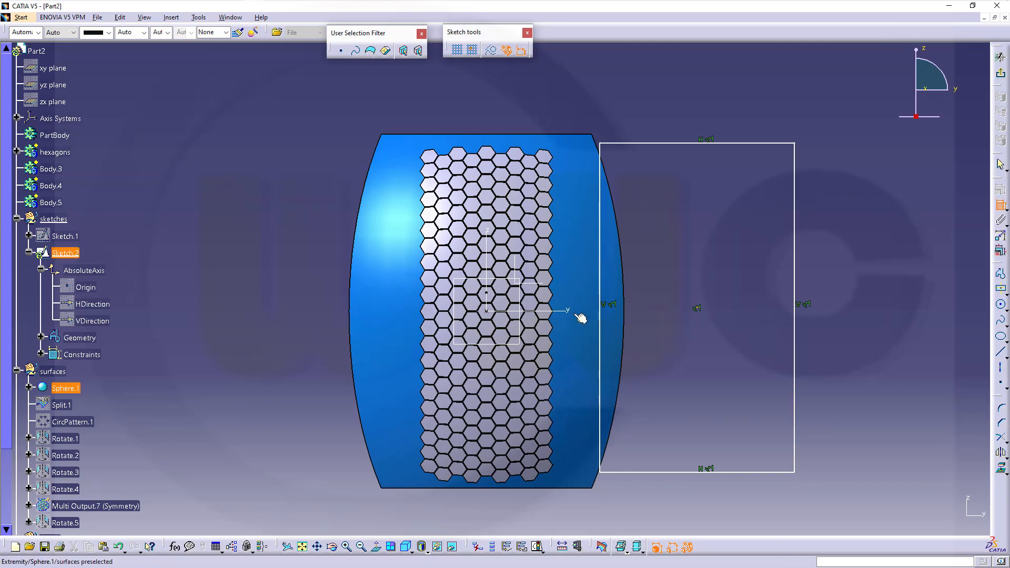
{"action": "right_click", "coordinate": [678, 251]}
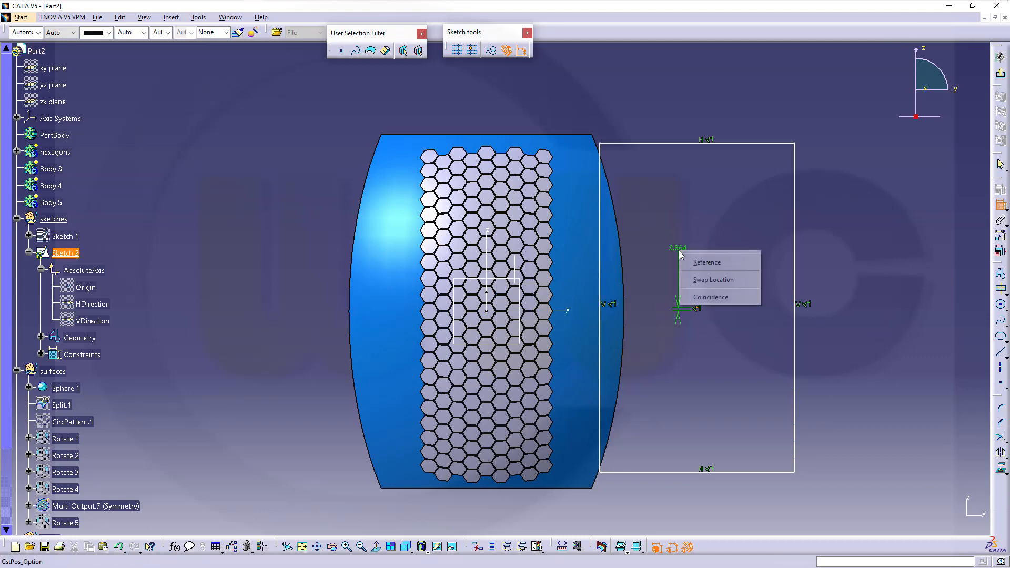
{"action": "left_click", "coordinate": [722, 298]}
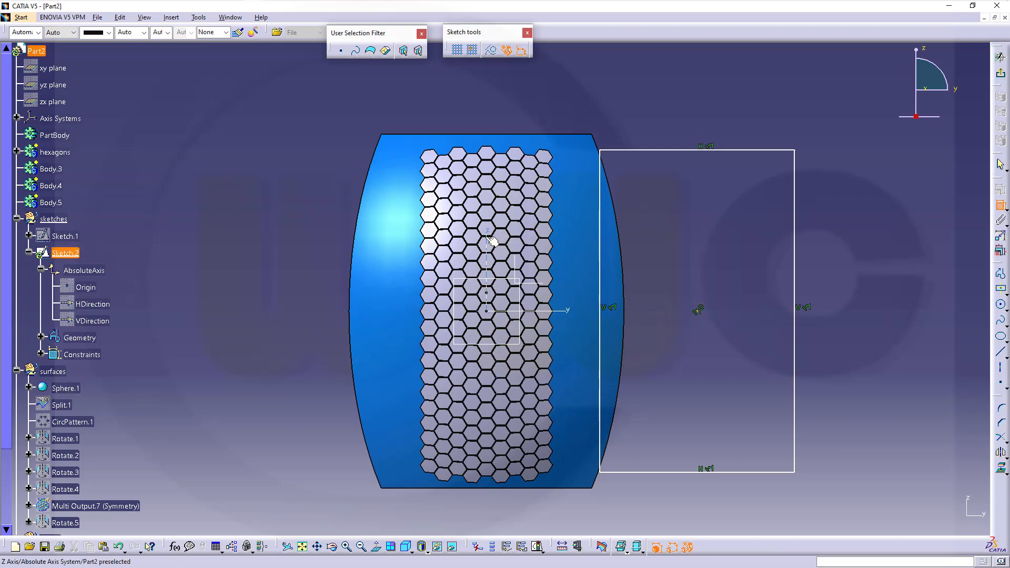
{"action": "left_click", "coordinate": [494, 233]}
{"action": "right_click", "coordinate": [653, 220]}
{"action": "left_click", "coordinate": [685, 267]}
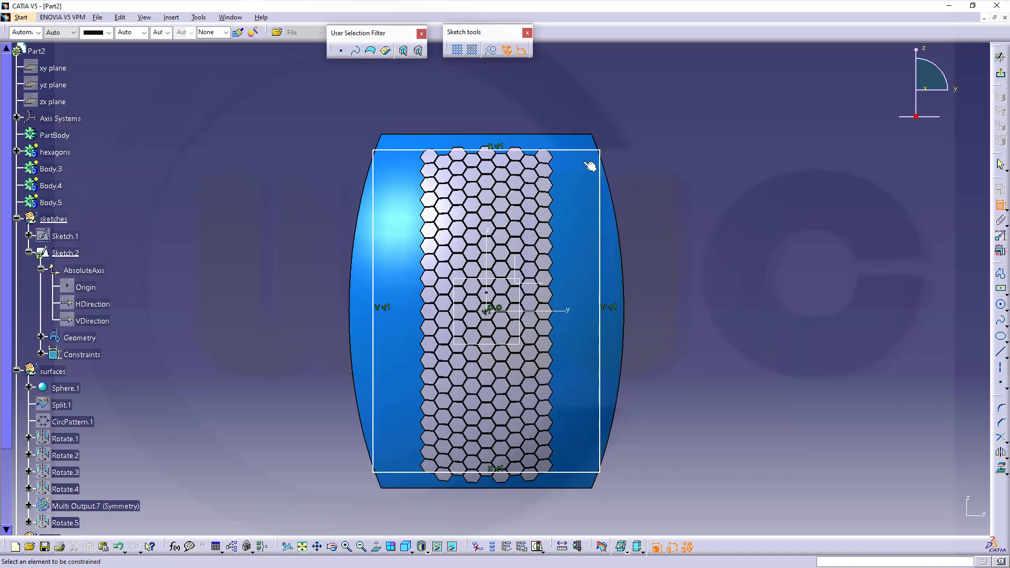
Dimension the distance between the rectangle's two vertical sides and set it to 180 mm
{"action": "left_click", "coordinate": [379, 183]}
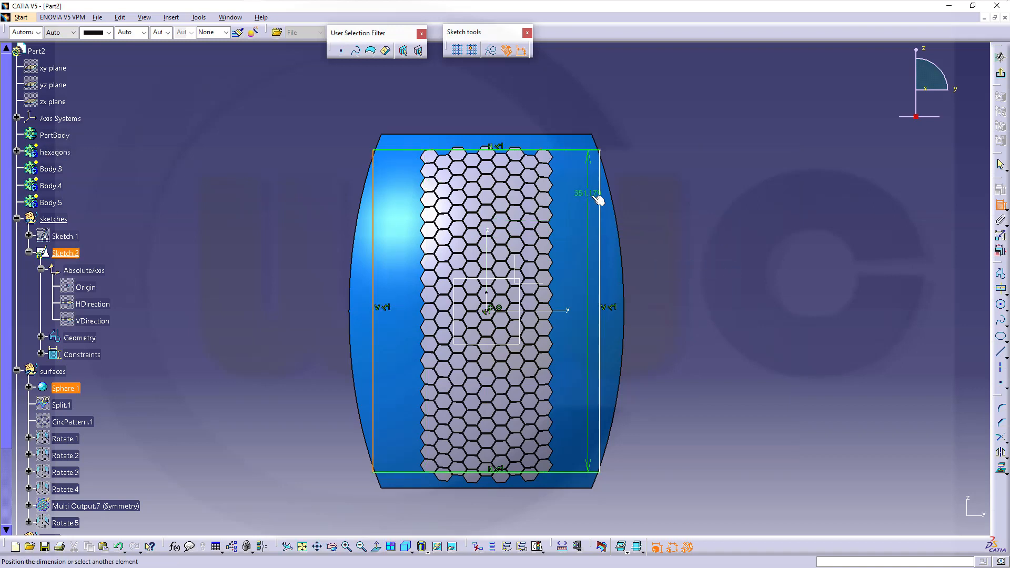
{"action": "left_click", "coordinate": [600, 199]}
{"action": "left_click", "coordinate": [500, 109]}
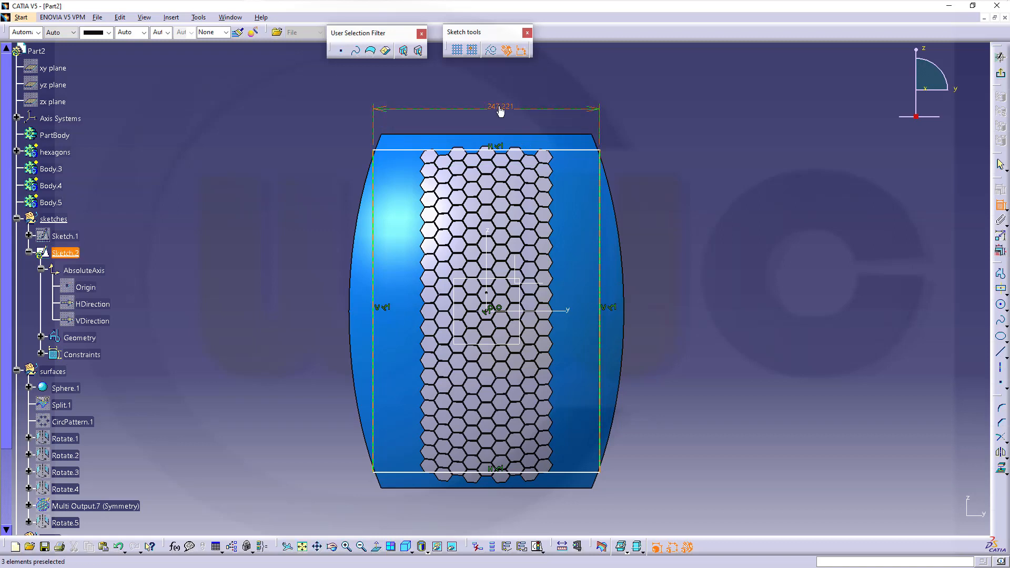
{"action": "double_click", "coordinate": [495, 110]}
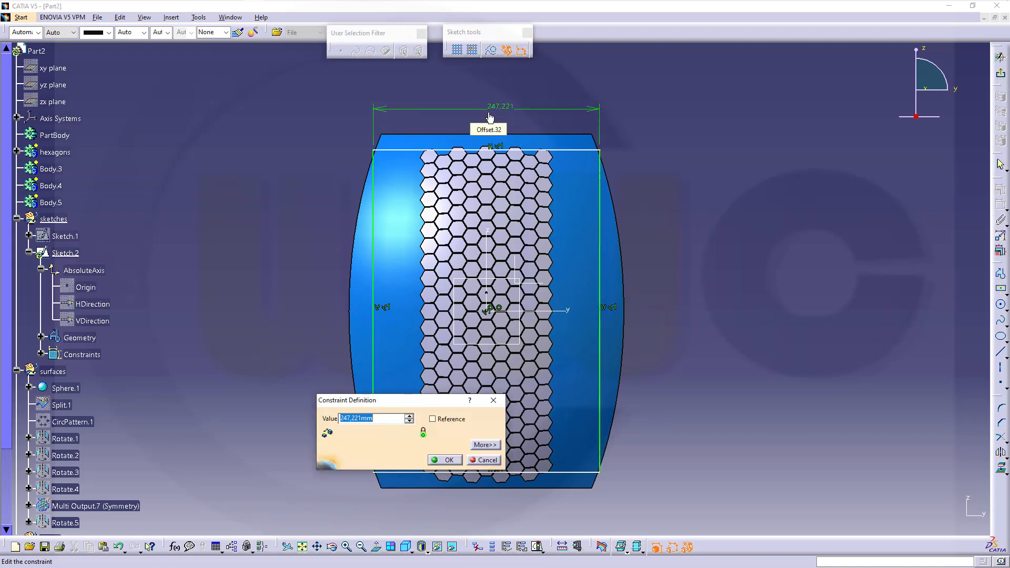
{"action": "type", "text": "180"}
{"action": "key", "text": "Return"}
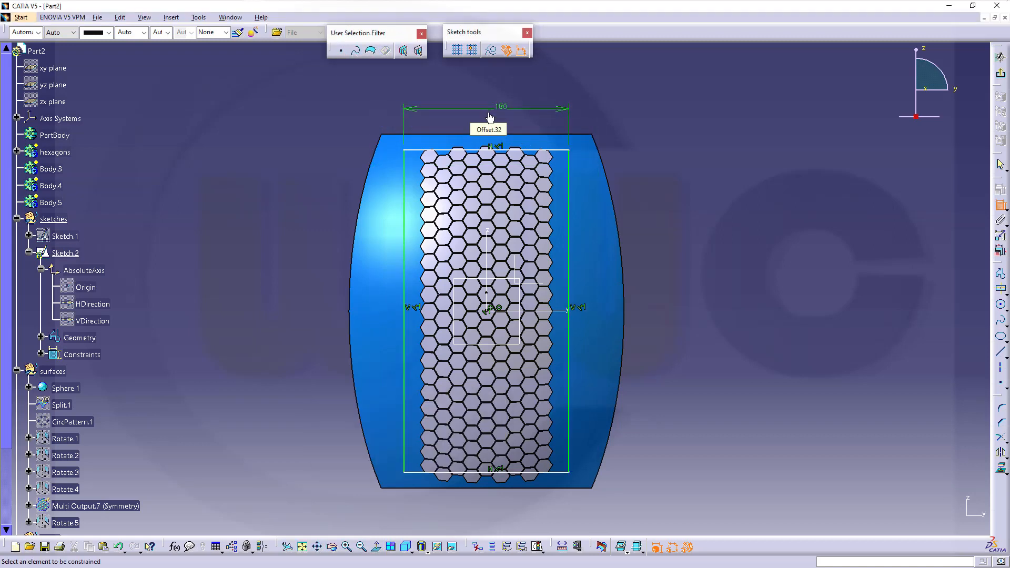
Dimension the distance between the rectangle's two horizontal sides and set it to 350 mm
{"action": "left_click", "coordinate": [560, 472]}
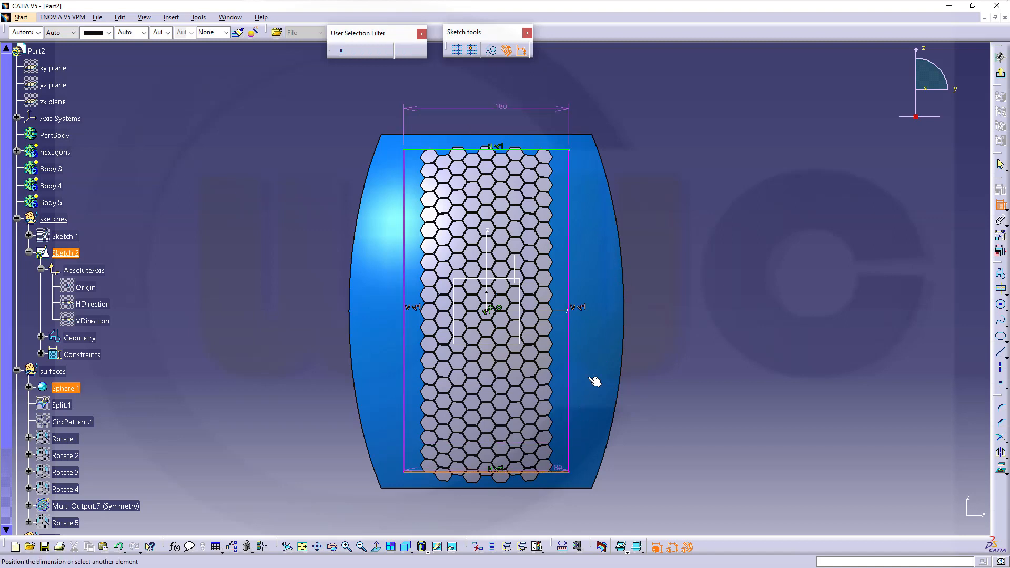
{"action": "left_click", "coordinate": [559, 152]}
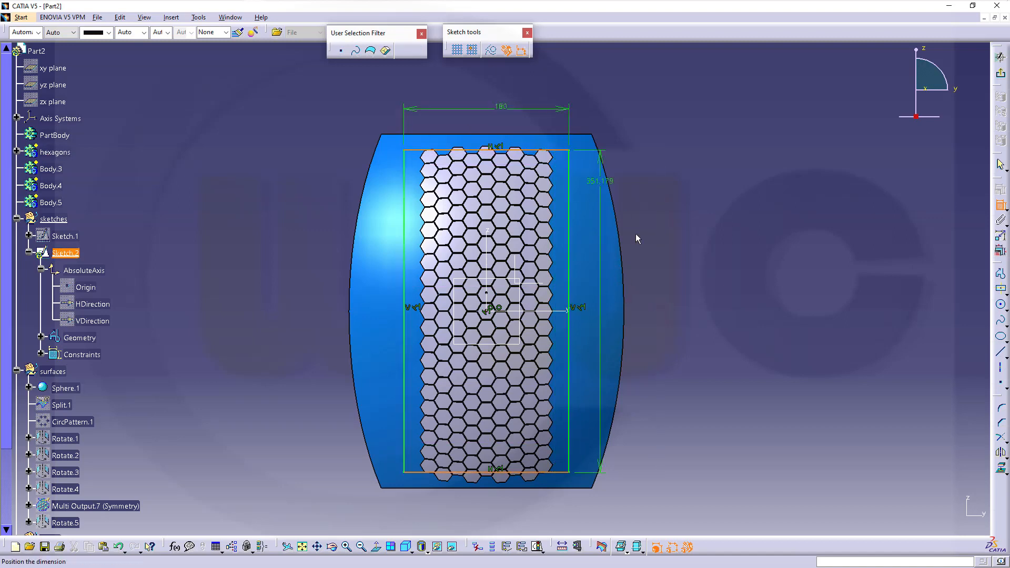
{"action": "left_click", "coordinate": [663, 318]}
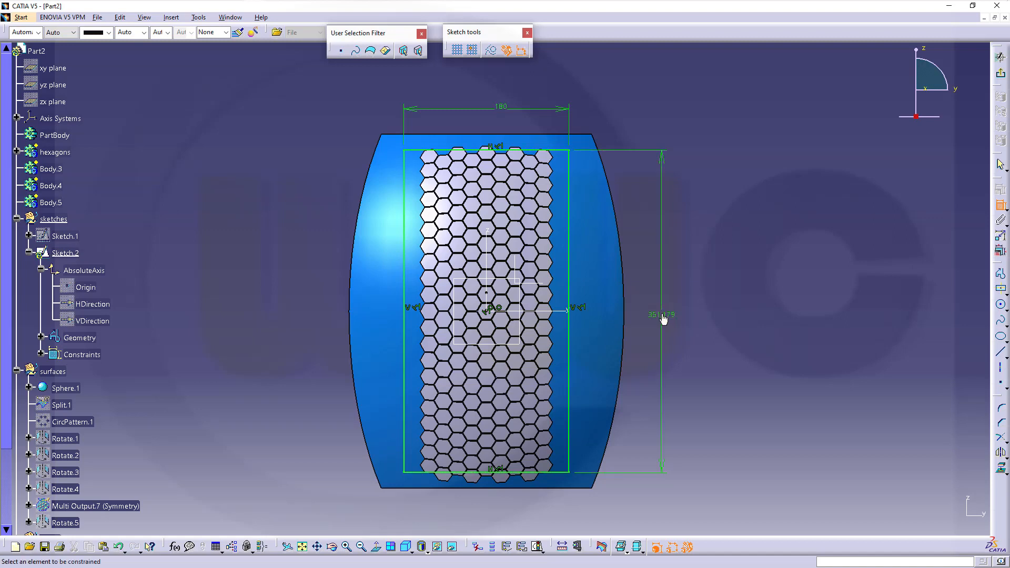
{"action": "double_click", "coordinate": [663, 318]}
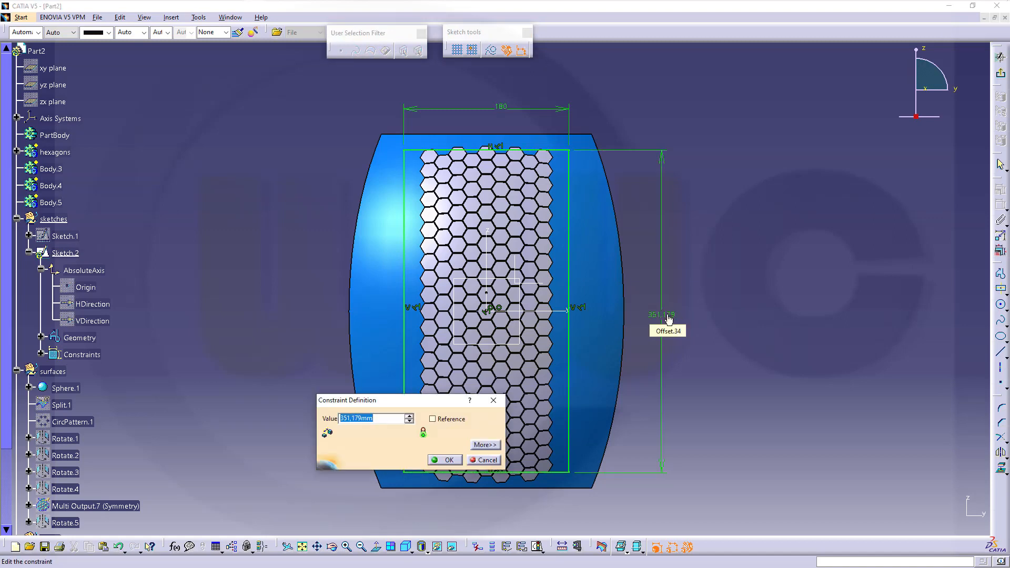
{"action": "type", "text": "350"}
{"action": "key", "text": "Return"}
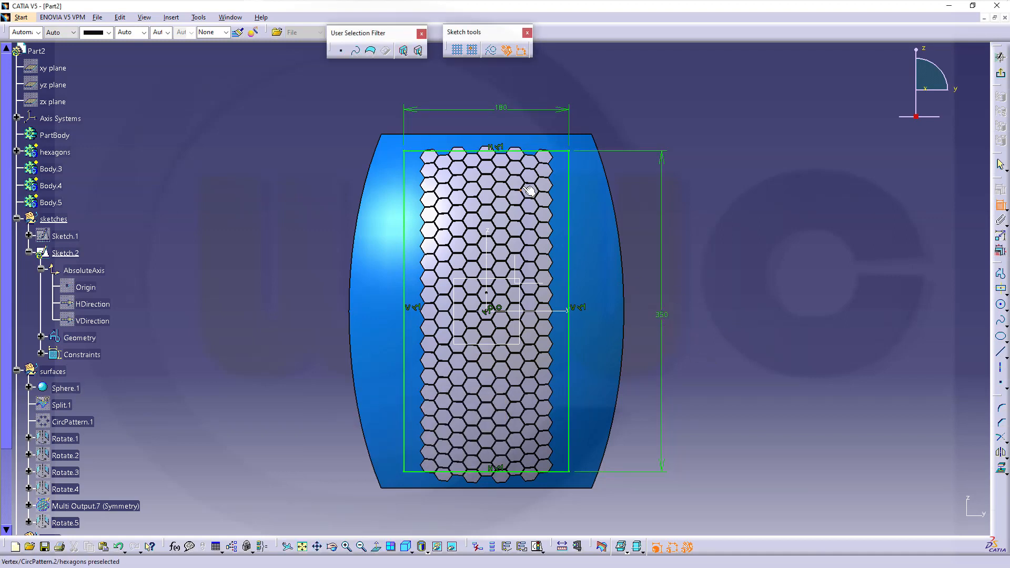
Set the rectangle's width to 170 mm and exit the sketch
{"action": "double_click", "coordinate": [502, 109]}
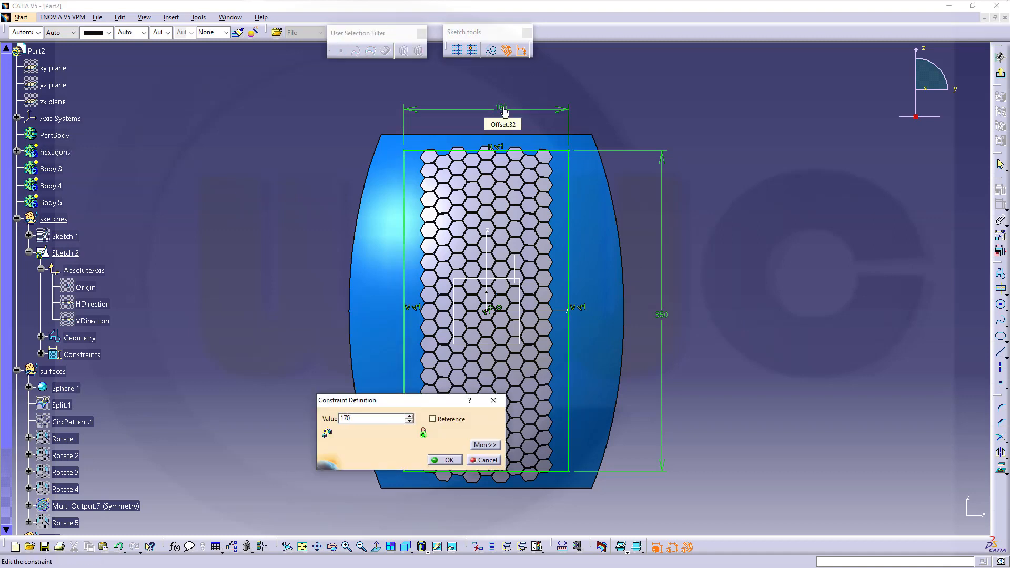
{"action": "key", "text": "Return"}
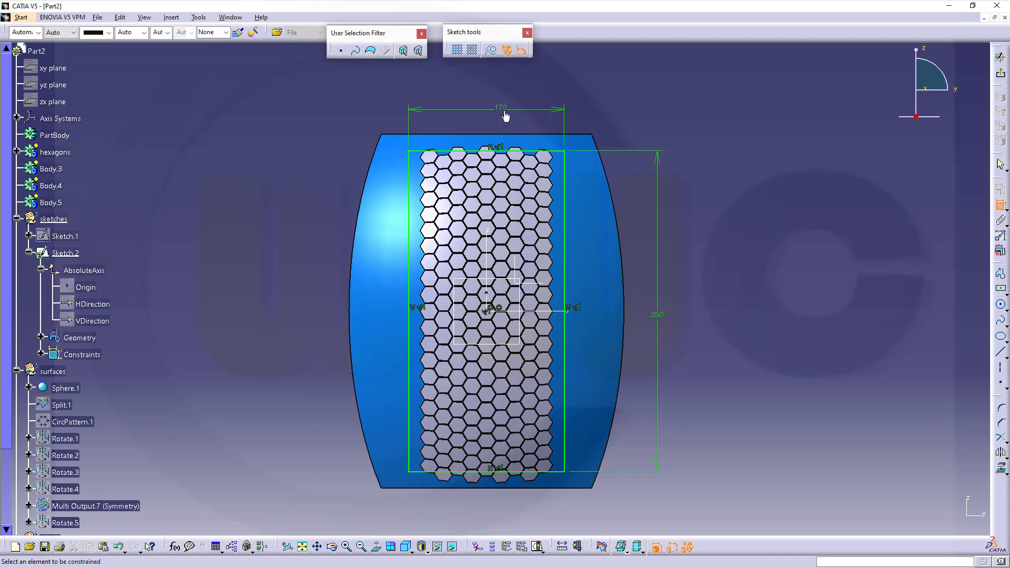
{"action": "left_click", "coordinate": [1001, 73]}
Project the rectangle sketch onto the sphere surface with projection type Normal and no smoothing
{"action": "mouse_move", "coordinate": [768, 308]}
{"action": "middle_mouse_down"}
{"action": "mouse_move", "coordinate": [458, 204]}
{"action": "mouse_move", "coordinate": [440, 99]}
{"action": "mouse_move", "coordinate": [440, 116]}
{"action": "middle_mouse_up"}
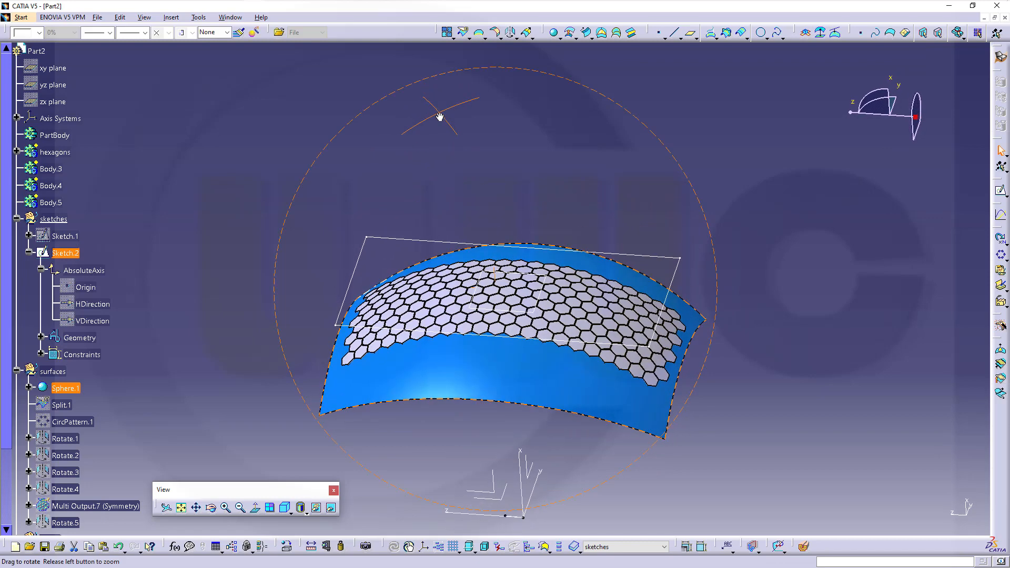
{"action": "left_click", "coordinate": [702, 83]}
{"action": "left_click", "coordinate": [711, 34]}
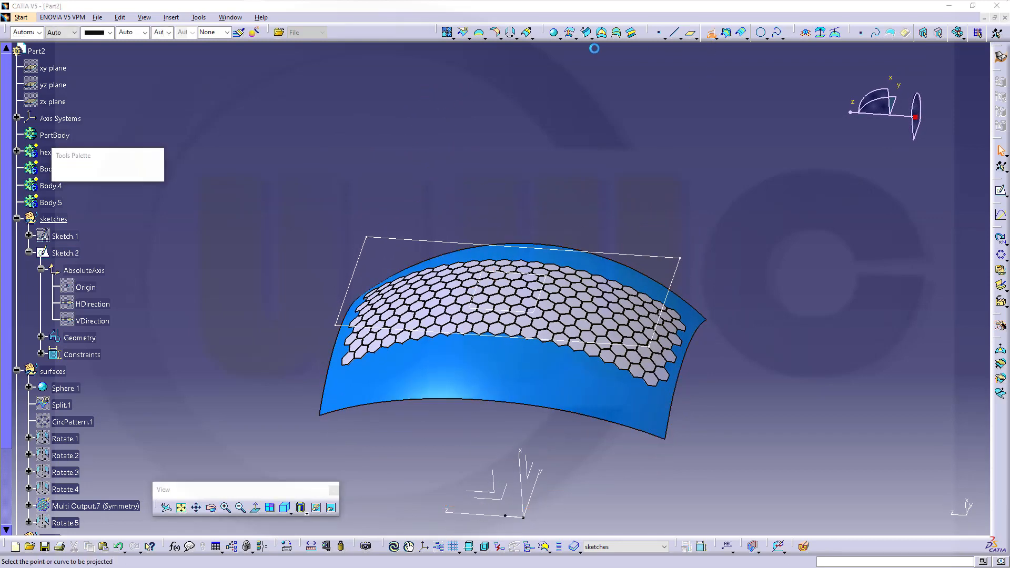
{"action": "left_click", "coordinate": [394, 240]}
{"action": "left_click", "coordinate": [665, 407]}
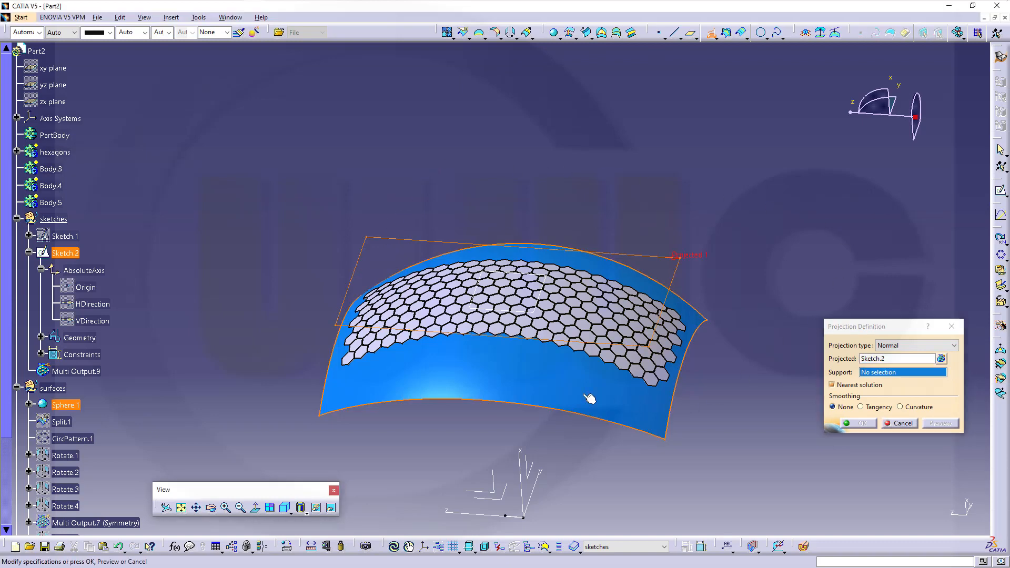
{"action": "left_click", "coordinate": [861, 424]}
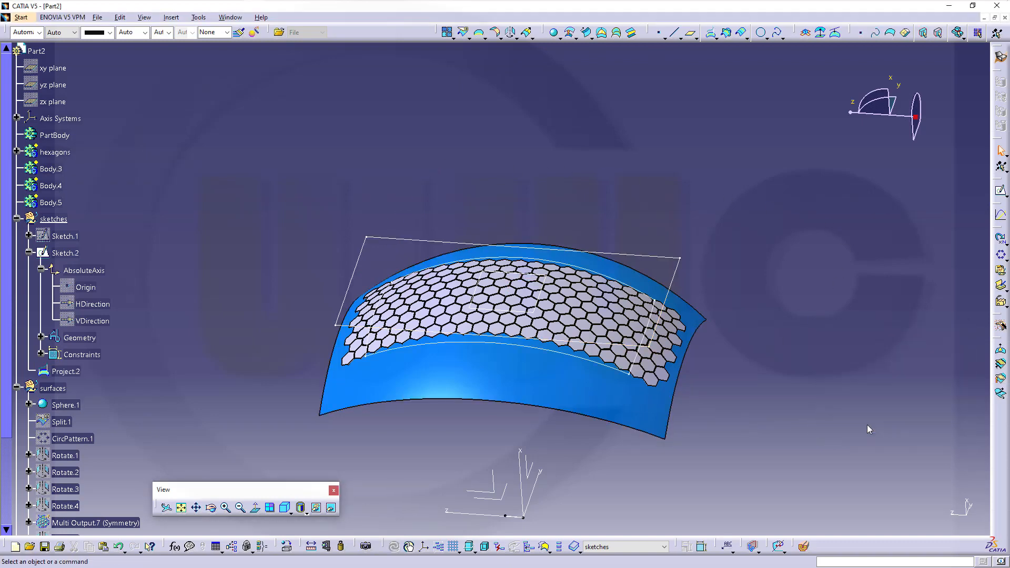
Collapse Sketch.2 in the tree and move the projected outline from the sketches set into the curves set
{"action": "middle_click_drag", "start_coordinate": [621, 458], "coordinate": [674, 419]}
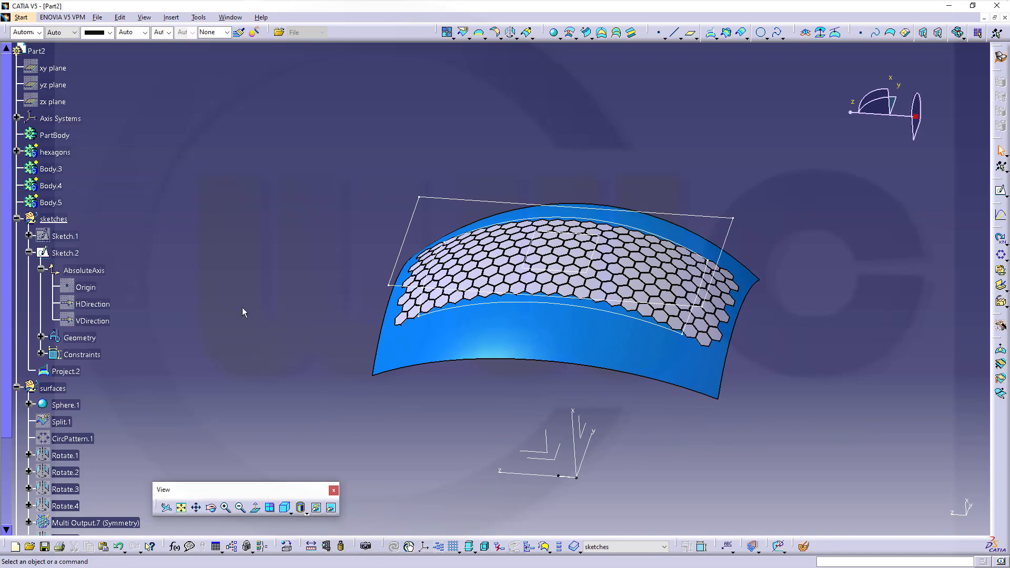
{"action": "scroll", "coordinate": [102, 352], "scroll_direction": "down", "scroll_amount": 2}
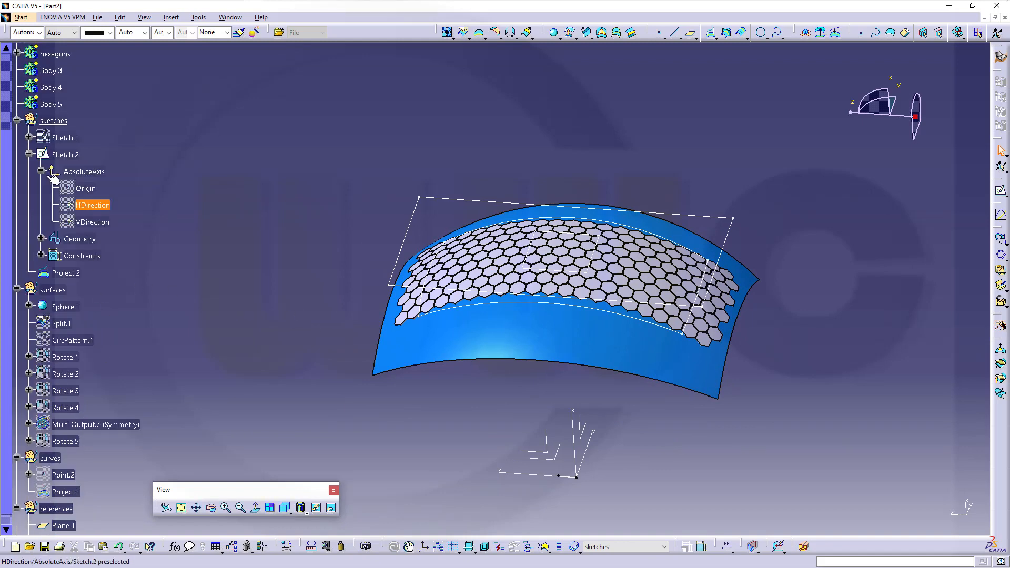
{"action": "left_click", "coordinate": [29, 153]}
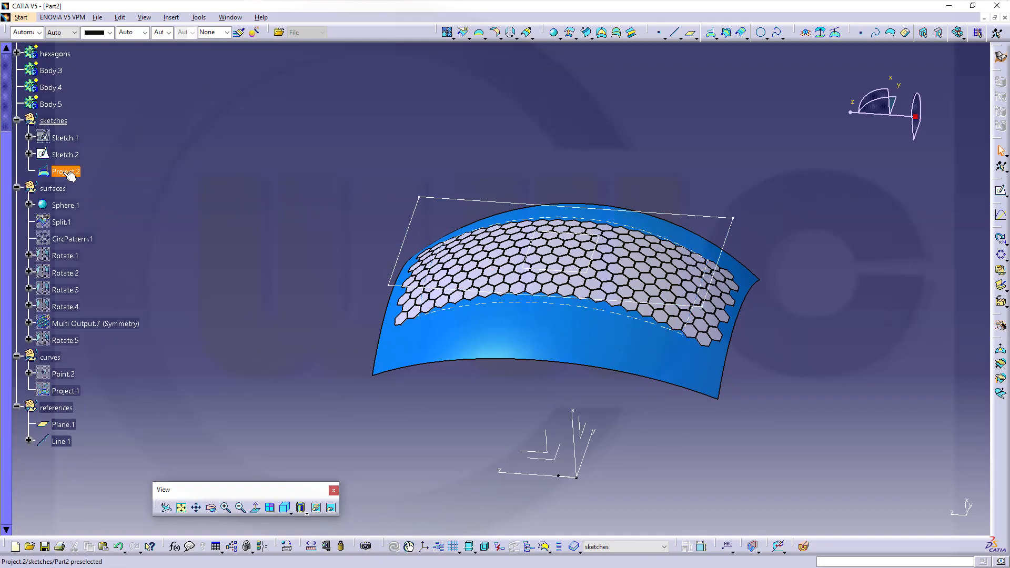
{"action": "mouse_move", "coordinate": [70, 175]}
{"action": "left_mouse_down"}
{"action": "mouse_move", "coordinate": [79, 358]}
{"action": "mouse_move", "coordinate": [51, 361]}
{"action": "left_mouse_up"}
{"action": "middle_click_drag", "start_coordinate": [276, 302], "coordinate": [282, 302]}
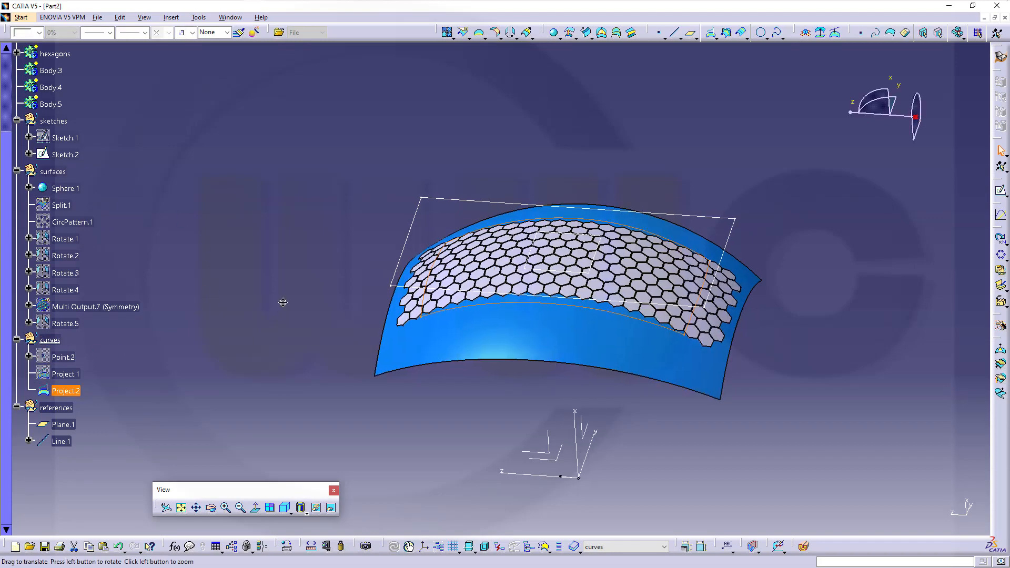
Reopen the rectangle sketch, set the rectangle's width to 160 mm, and exit the sketch
{"action": "middle_click_drag", "start_coordinate": [459, 347], "coordinate": [490, 447]}
{"action": "mouse_move", "coordinate": [570, 353]}
{"action": "middle_mouse_down"}
{"action": "mouse_move", "coordinate": [582, 399]}
{"action": "mouse_move", "coordinate": [533, 418]}
{"action": "mouse_move", "coordinate": [506, 409]}
{"action": "mouse_move", "coordinate": [591, 365]}
{"action": "mouse_move", "coordinate": [643, 406]}
{"action": "mouse_move", "coordinate": [609, 356]}
{"action": "mouse_move", "coordinate": [624, 358]}
{"action": "mouse_move", "coordinate": [591, 277]}
{"action": "mouse_move", "coordinate": [544, 369]}
{"action": "mouse_move", "coordinate": [589, 315]}
{"action": "mouse_move", "coordinate": [607, 274]}
{"action": "mouse_move", "coordinate": [585, 312]}
{"action": "mouse_move", "coordinate": [540, 337]}
{"action": "mouse_move", "coordinate": [466, 307]}
{"action": "middle_mouse_up"}
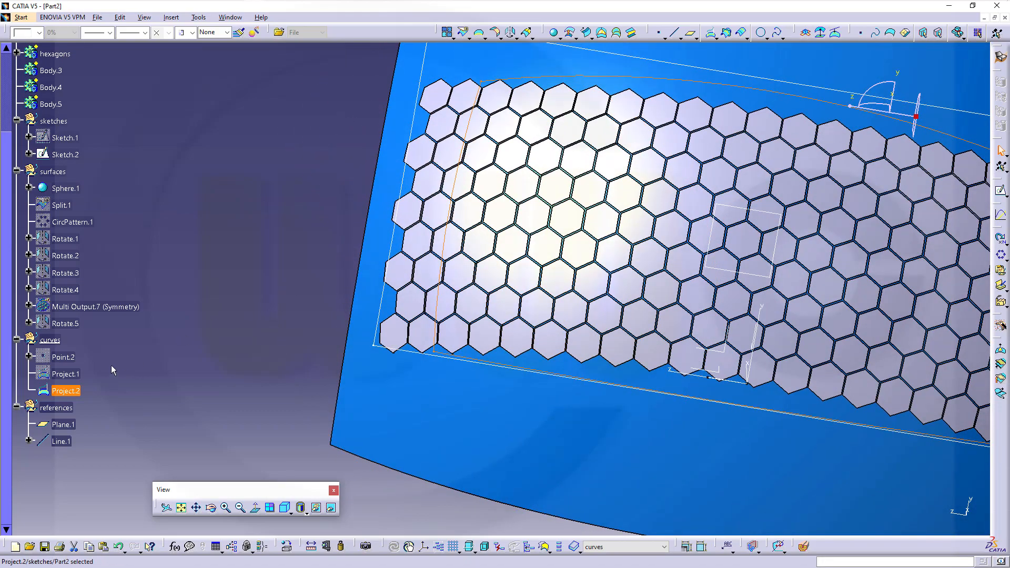
{"action": "double_click", "coordinate": [65, 155]}
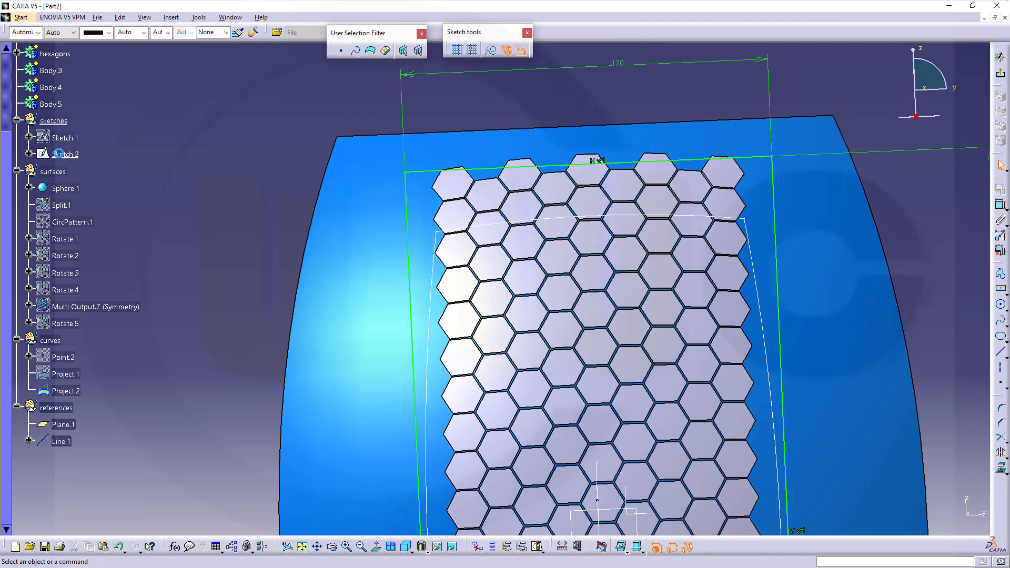
{"action": "double_click", "coordinate": [630, 68]}
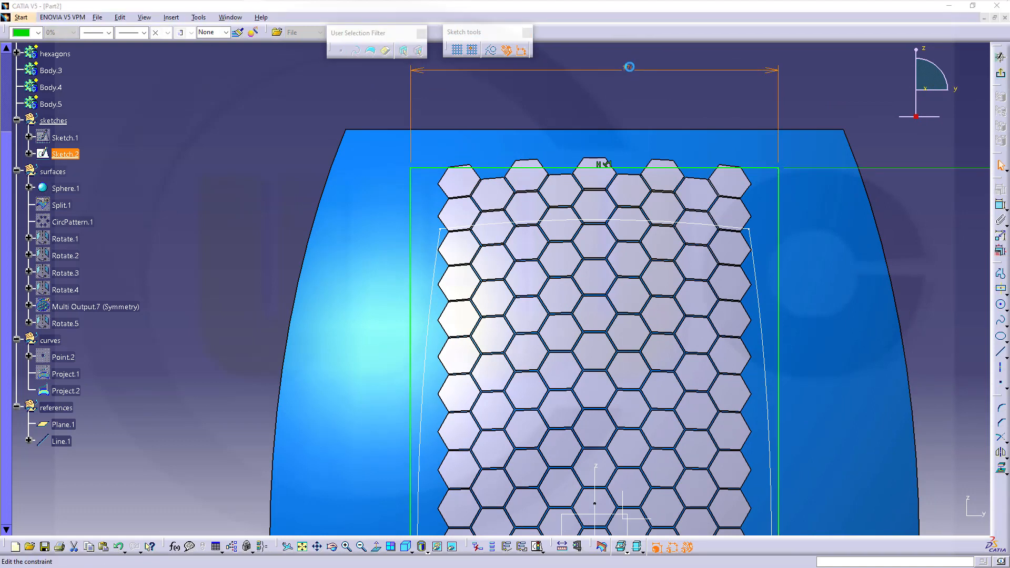
{"action": "type", "text": "160"}
{"action": "key", "text": "Return"}
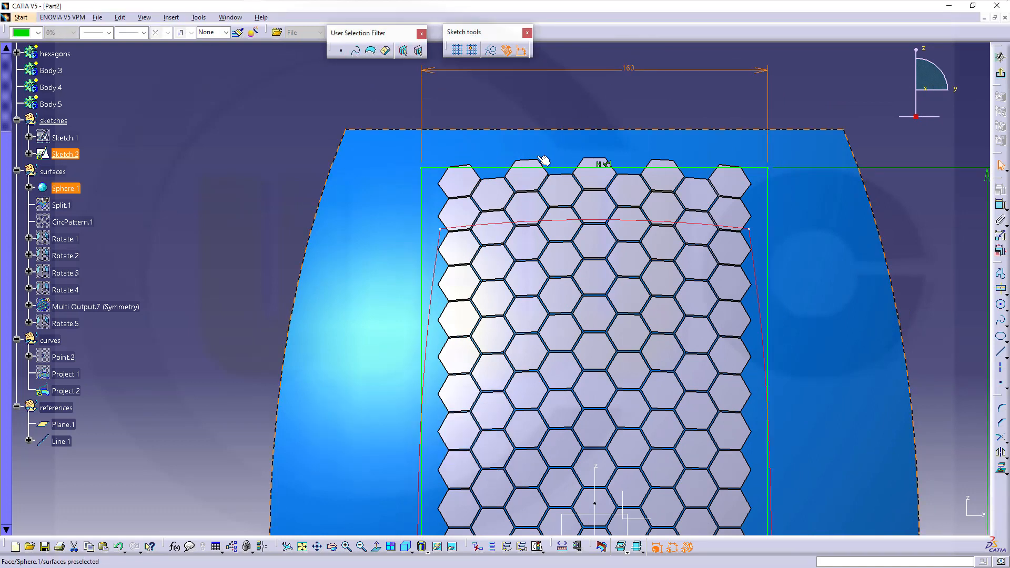
{"action": "left_click", "coordinate": [1002, 77]}
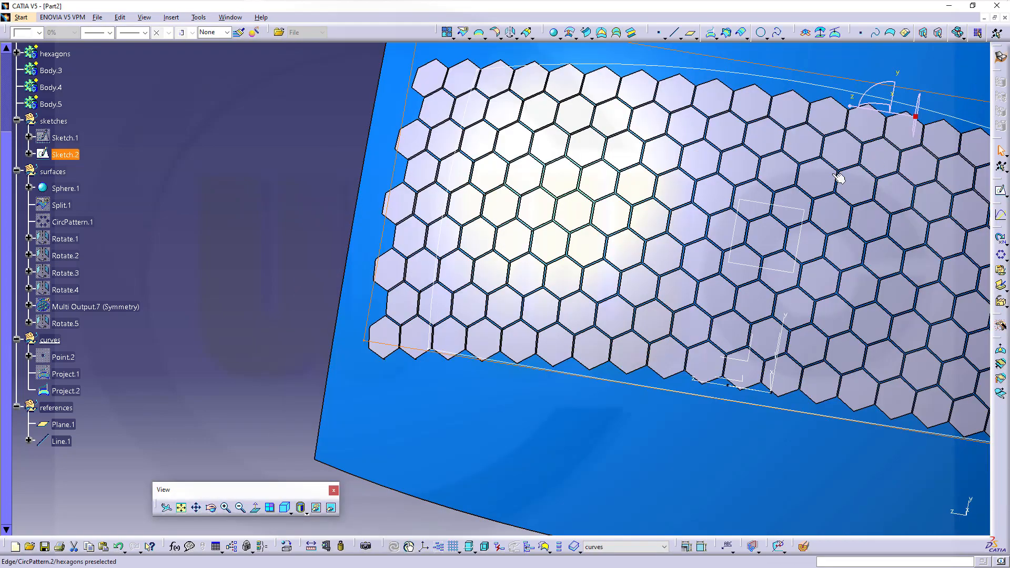
{"action": "mouse_move", "coordinate": [839, 176]}
{"action": "middle_mouse_down"}
{"action": "mouse_move", "coordinate": [625, 218]}
{"action": "mouse_move", "coordinate": [613, 276]}
{"action": "mouse_move", "coordinate": [641, 276]}
{"action": "mouse_move", "coordinate": [589, 284]}
{"action": "mouse_move", "coordinate": [525, 252]}
{"action": "mouse_move", "coordinate": [550, 255]}
{"action": "middle_mouse_up"}
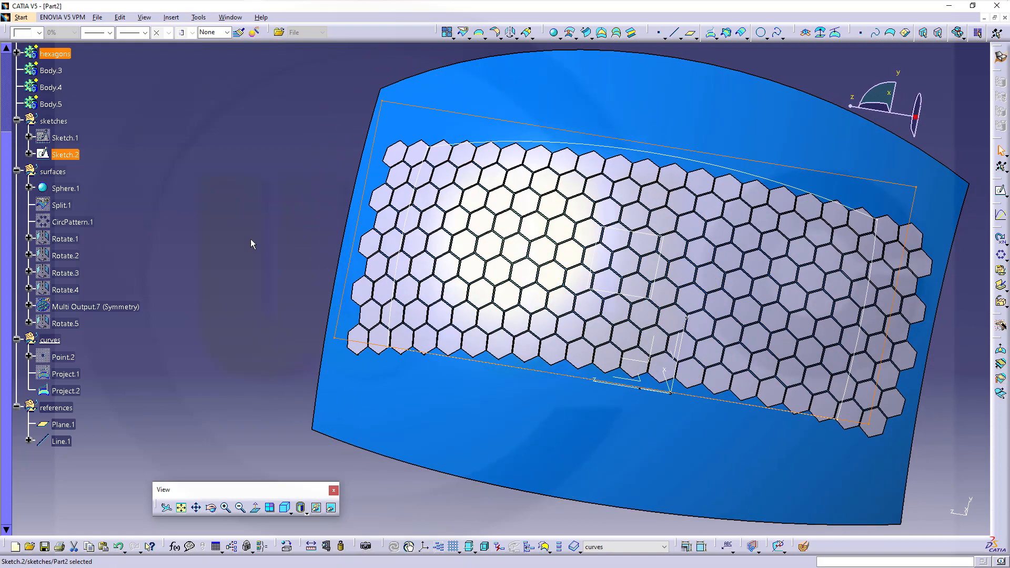
Reopen the rectangle sketch, set the rectangle's height to 340 mm, and exit the sketch
{"action": "double_click", "coordinate": [63, 156]}
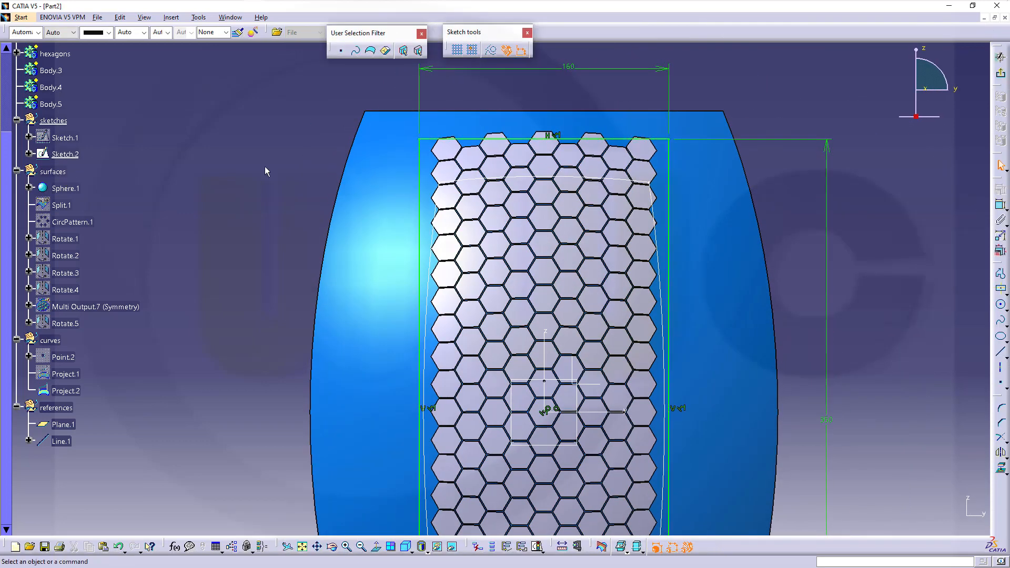
{"action": "double_click", "coordinate": [827, 419]}
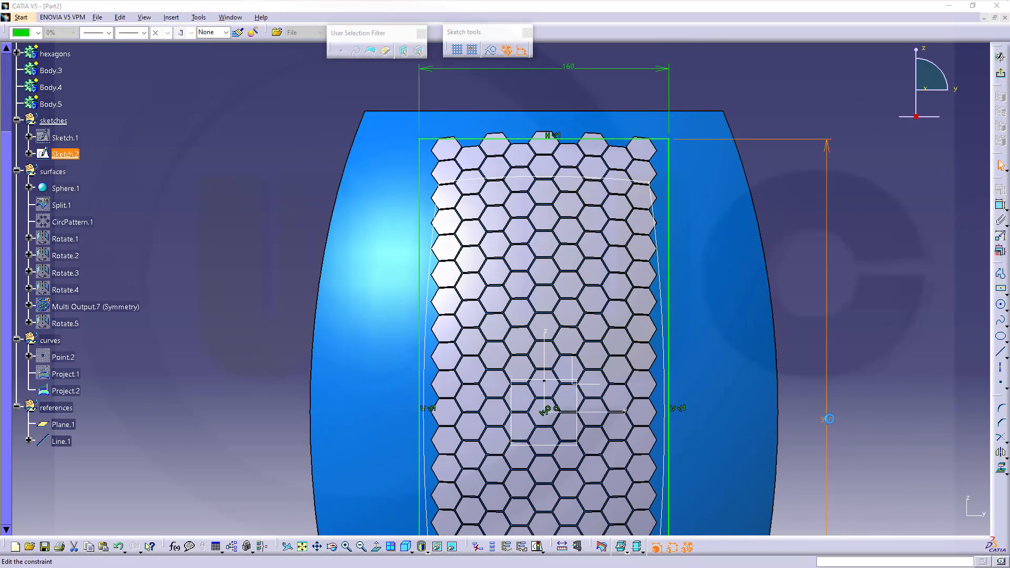
{"action": "type", "text": "340"}
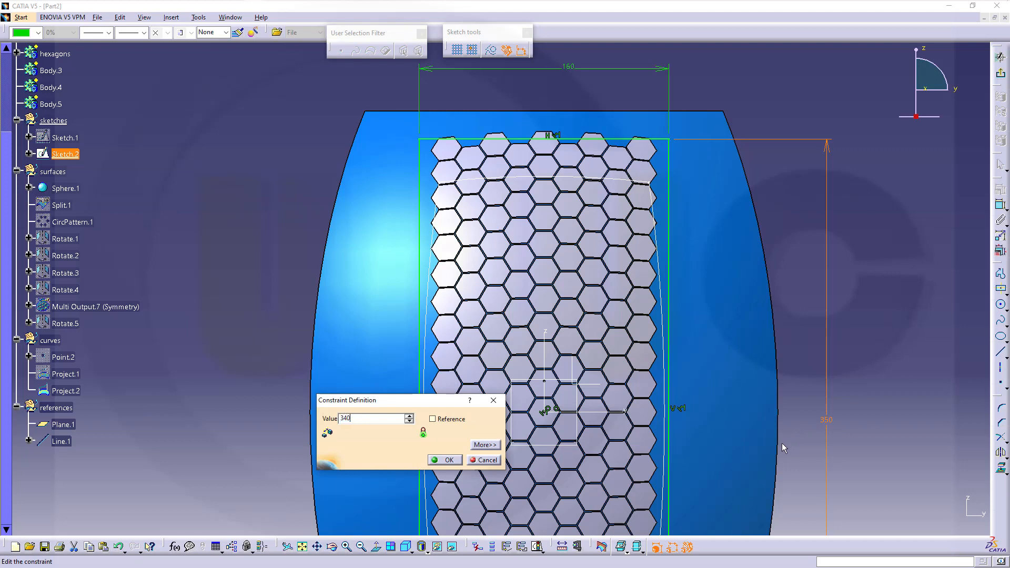
{"action": "key", "text": "Return"}
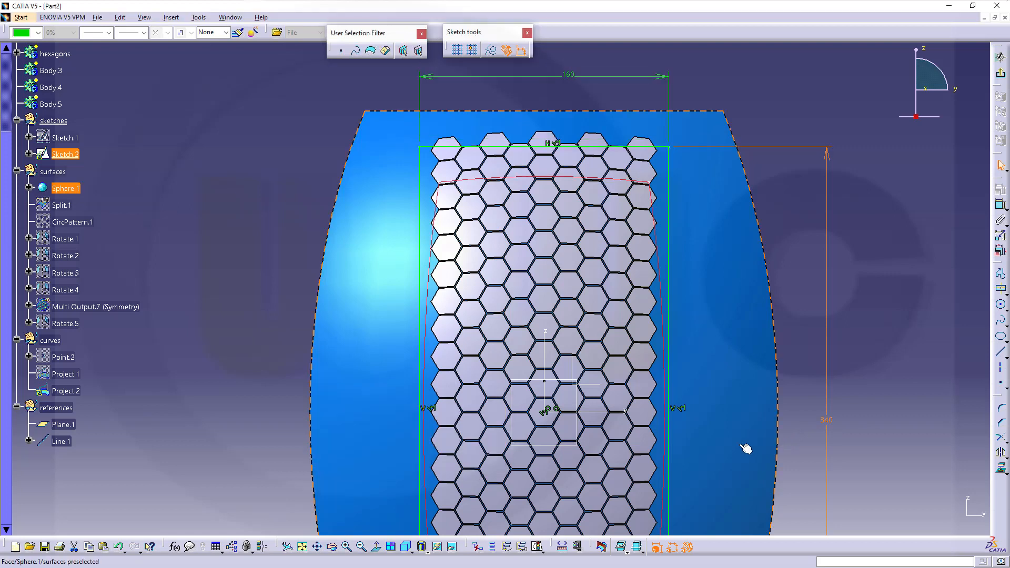
{"action": "mouse_move", "coordinate": [666, 413]}
{"action": "middle_mouse_down"}
{"action": "mouse_move", "coordinate": [677, 413]}
{"action": "mouse_move", "coordinate": [674, 244]}
{"action": "mouse_move", "coordinate": [649, 139]}
{"action": "mouse_move", "coordinate": [679, 174]}
{"action": "mouse_move", "coordinate": [700, 247]}
{"action": "middle_mouse_up"}
{"action": "left_click", "coordinate": [920, 268]}
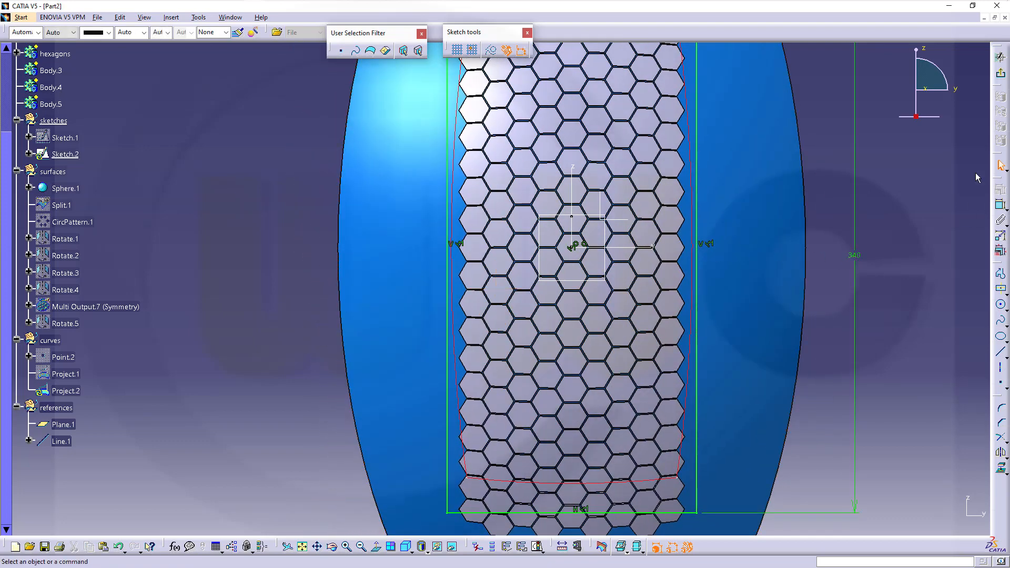
{"action": "left_click", "coordinate": [1001, 73]}
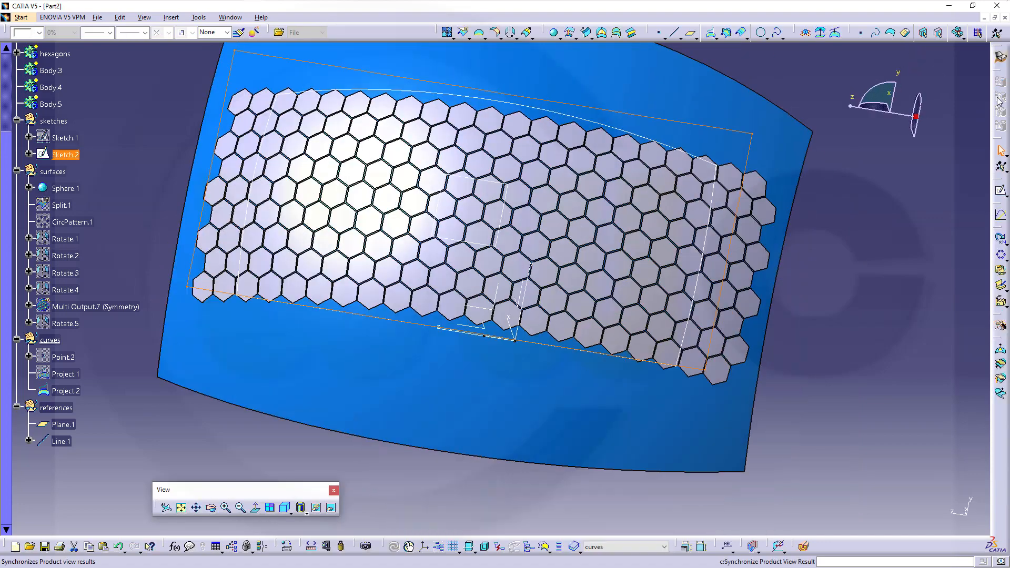
{"action": "left_click", "coordinate": [815, 258]}
Hide the rectangle sketch Sketch.2
{"action": "middle_click_drag", "start_coordinate": [800, 260], "coordinate": [905, 304]}
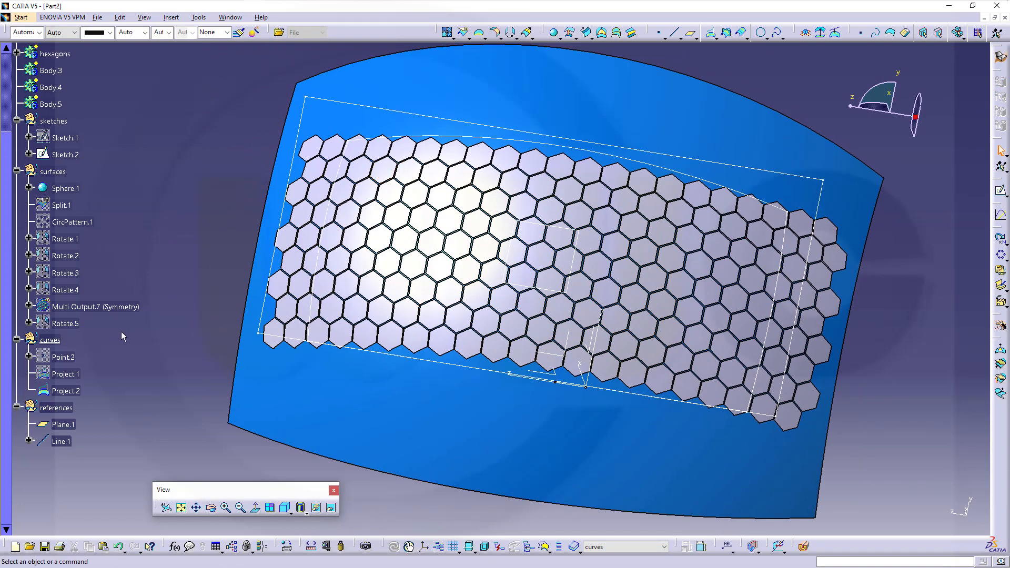
{"action": "left_click", "coordinate": [65, 154]}
{"action": "right_click", "coordinate": [65, 154]}
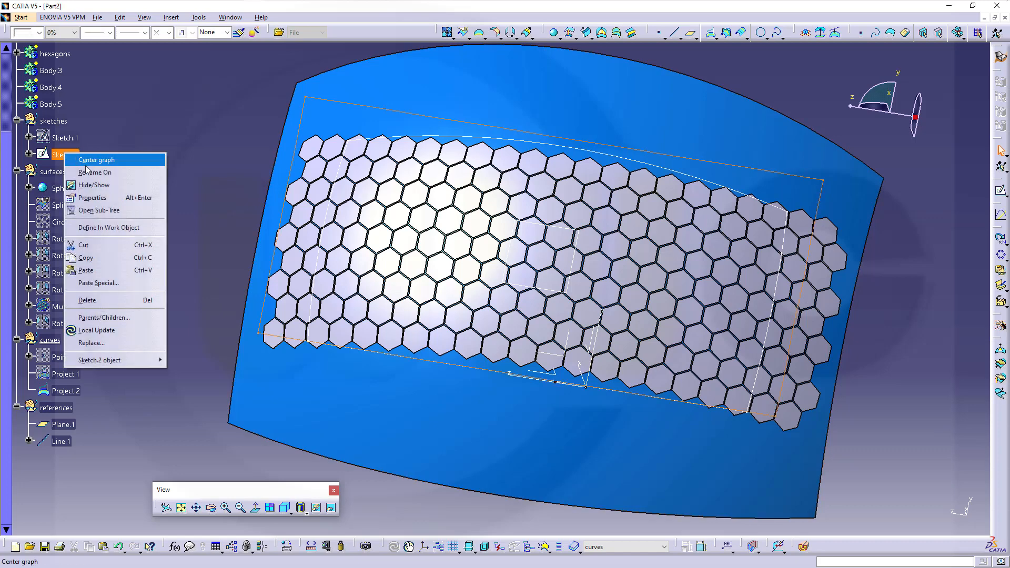
{"action": "left_click", "coordinate": [95, 186]}
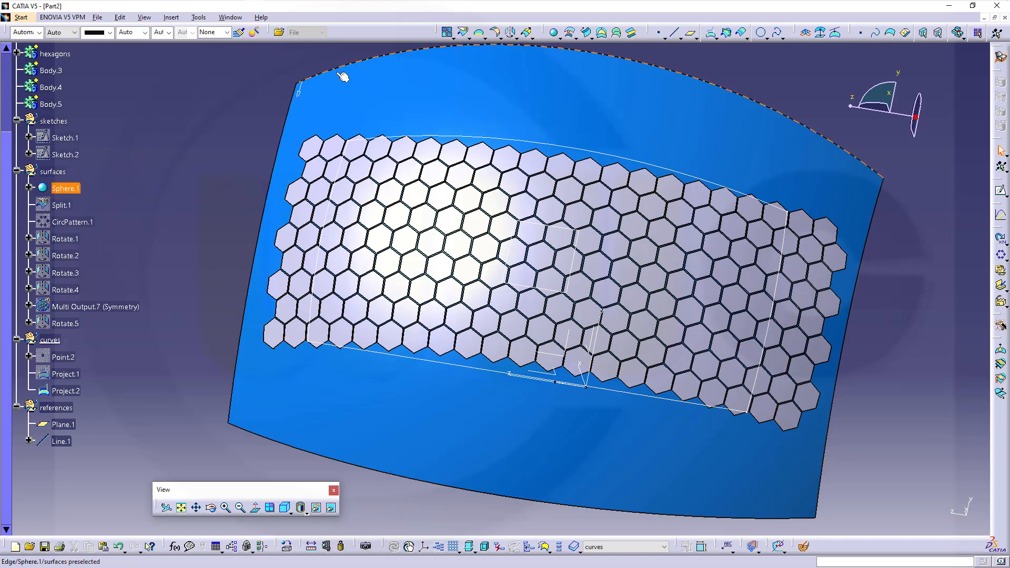
Split the sphere surface using the projected rectangle outline as the cutting element
{"action": "left_click", "coordinate": [465, 34]}
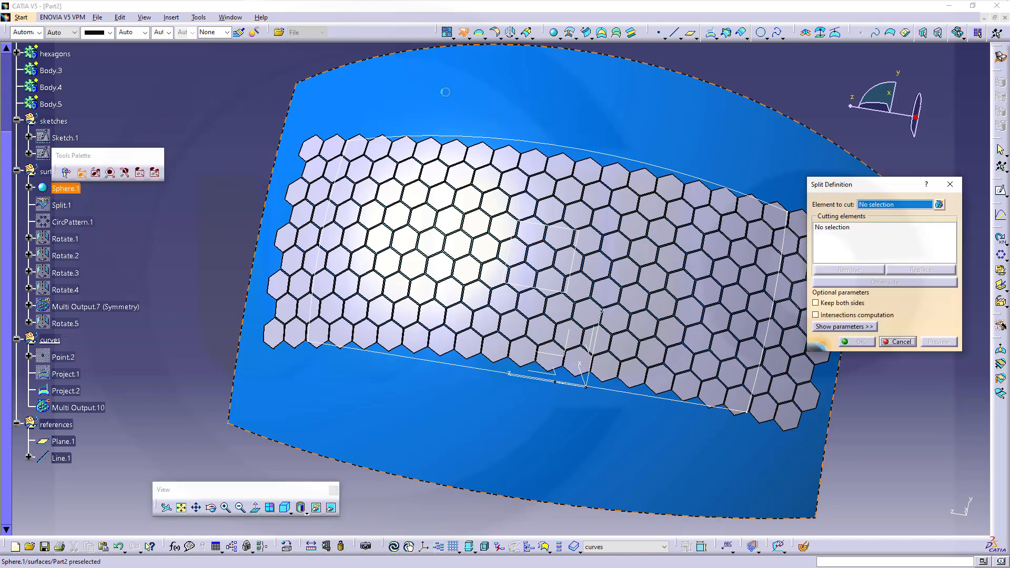
{"action": "left_click", "coordinate": [500, 101]}
{"action": "left_click", "coordinate": [528, 135]}
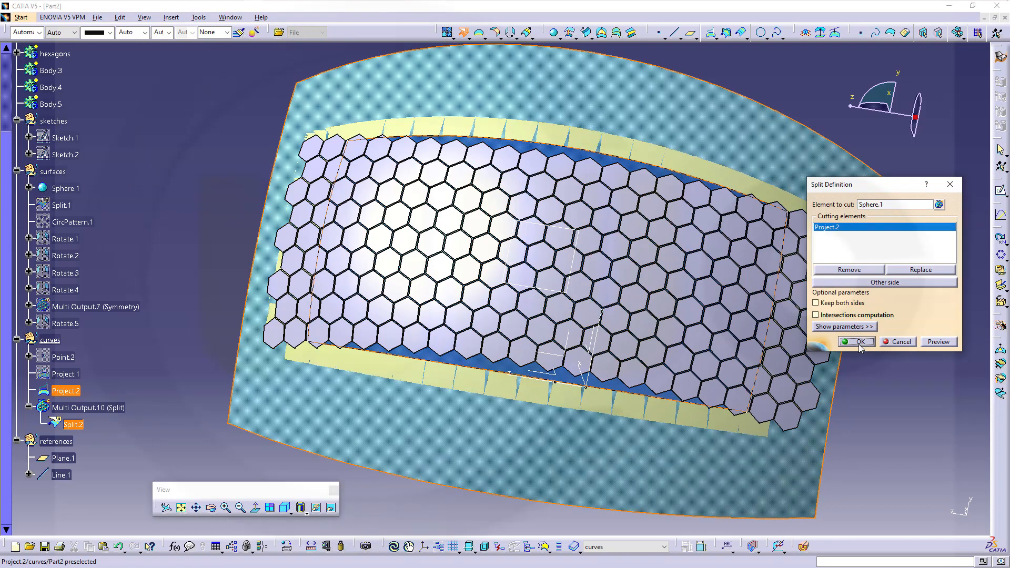
{"action": "left_click", "coordinate": [868, 343]}
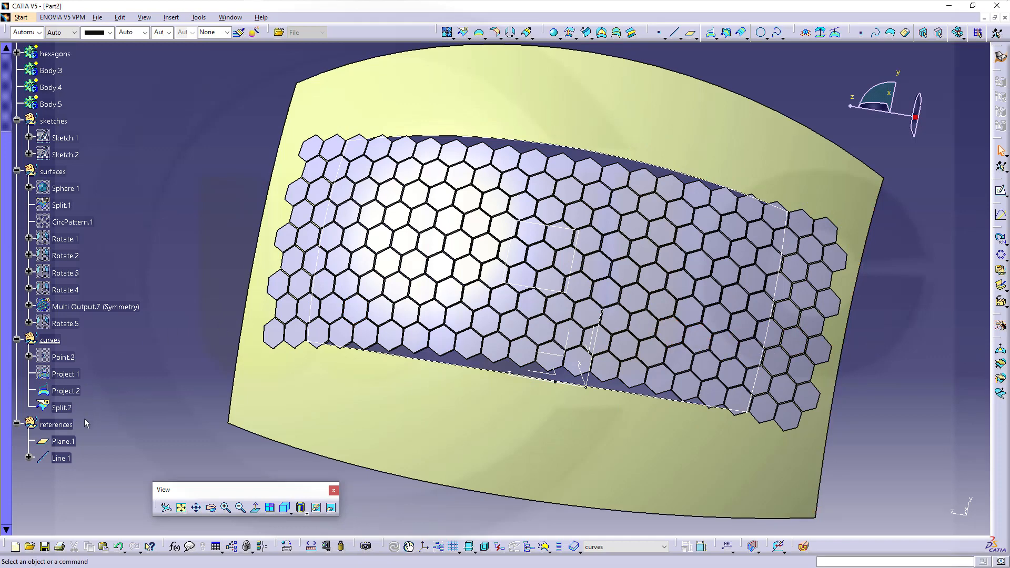
Flip the split to keep the sphere portion inside the projected outline, and move it into the surfaces set
{"action": "double_click", "coordinate": [63, 408]}
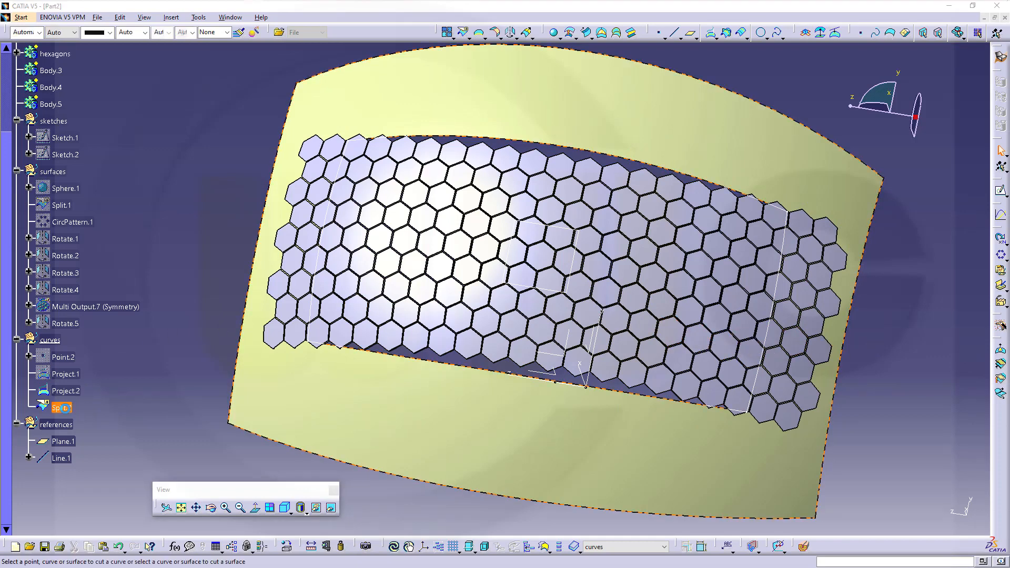
{"action": "left_click", "coordinate": [885, 283]}
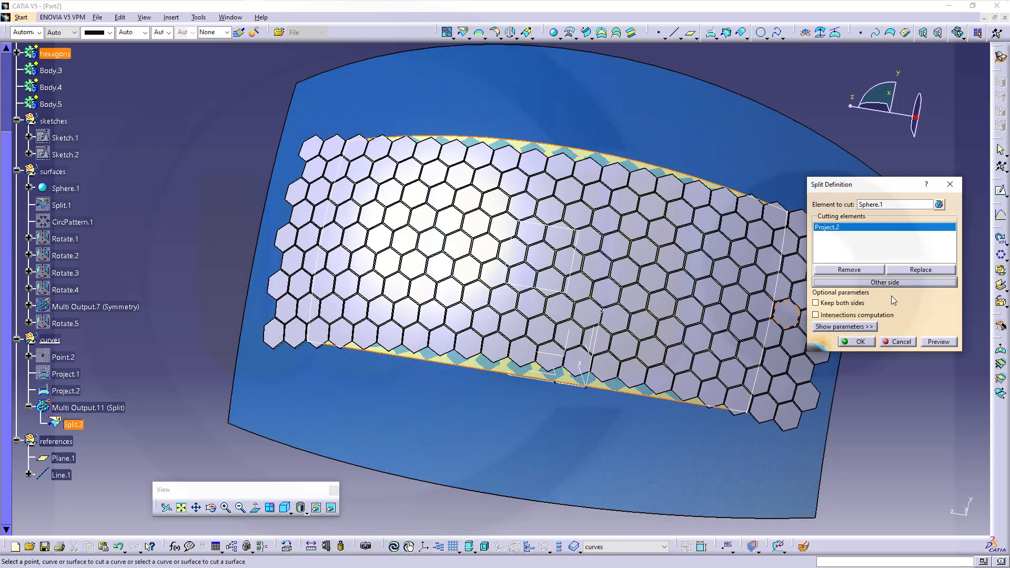
{"action": "left_click", "coordinate": [867, 342]}
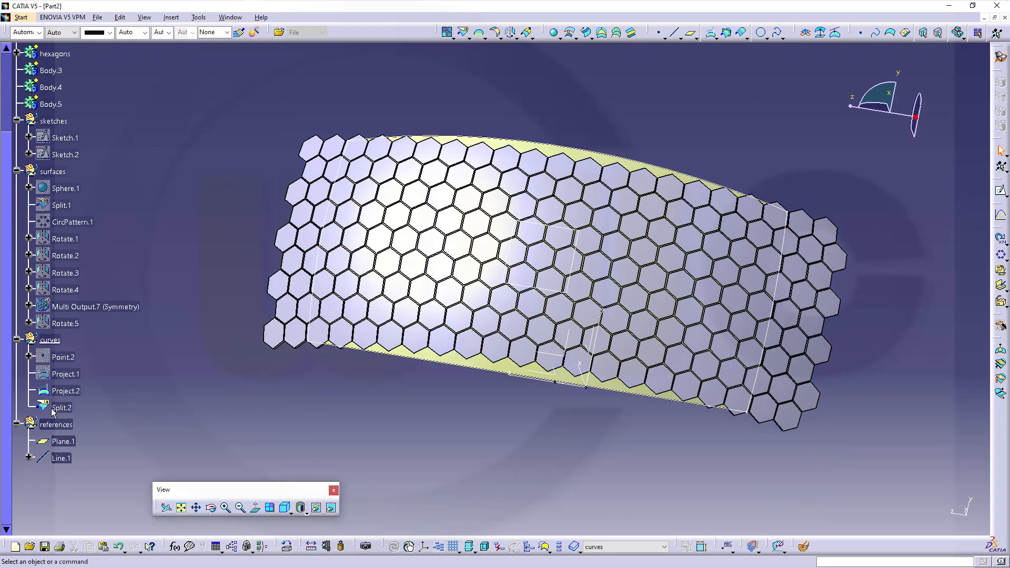
{"action": "left_click_drag", "start_coordinate": [52, 412], "coordinate": [53, 172]}
{"action": "middle_click_drag", "start_coordinate": [548, 214], "coordinate": [573, 401]}
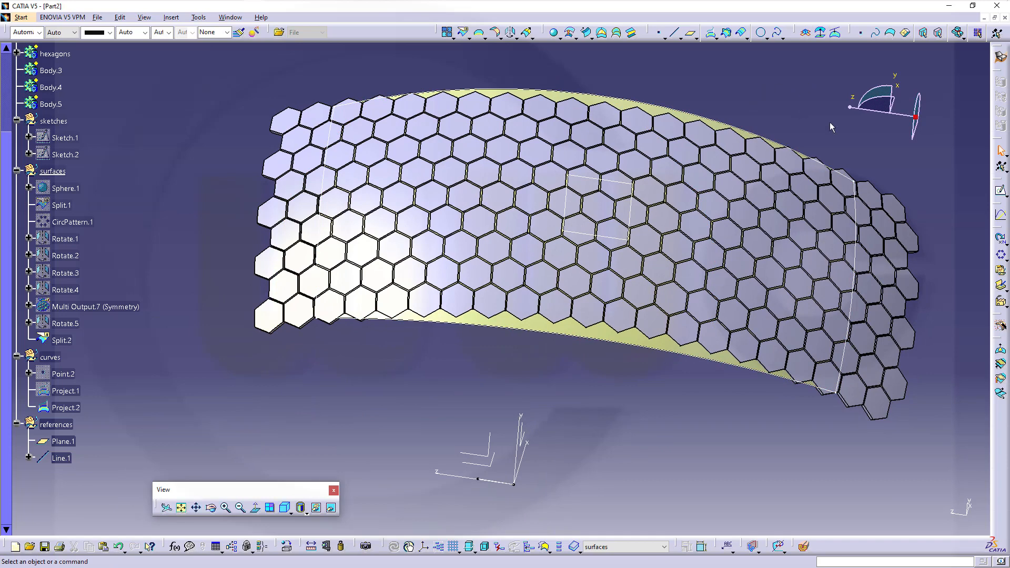
Switch to the Part Design workbench
{"action": "left_click", "coordinate": [1005, 62]}
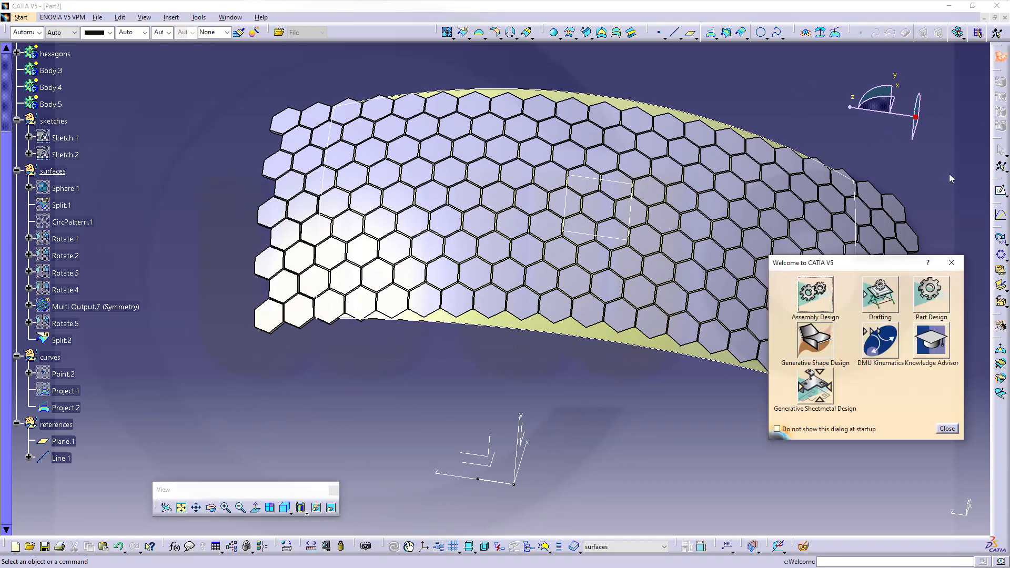
{"action": "left_click", "coordinate": [930, 304]}
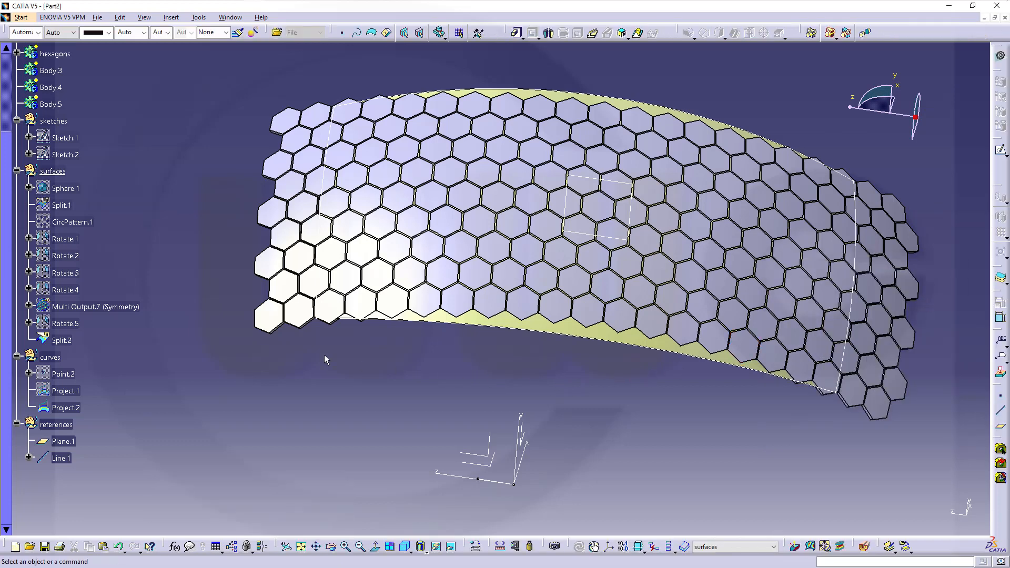
{"action": "scroll", "coordinate": [106, 133], "scroll_direction": "up", "scroll_amount": 2}
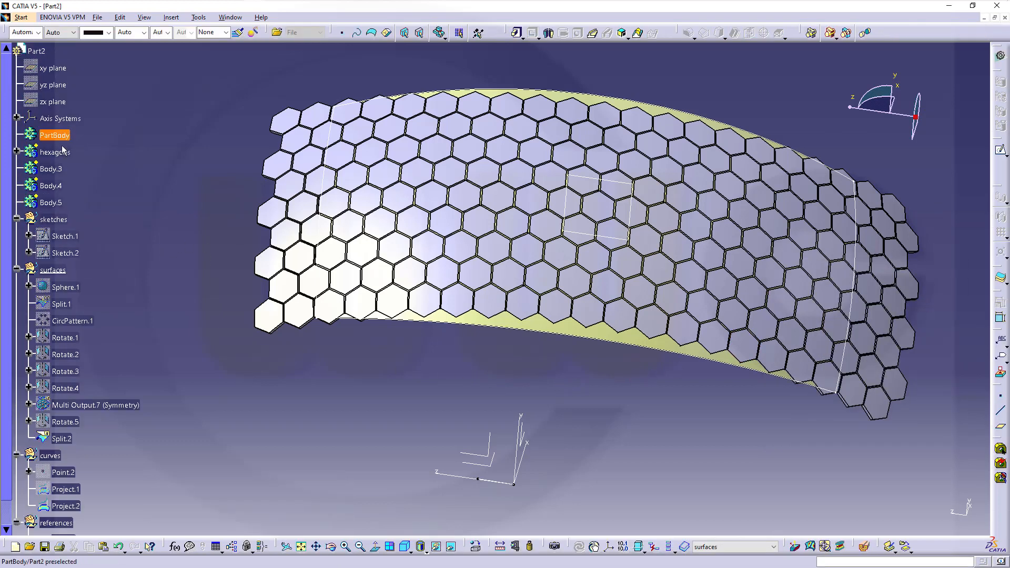
Hide the hexagons body and define Body.3 as the work object
{"action": "left_click", "coordinate": [56, 153]}
{"action": "right_click", "coordinate": [58, 153]}
{"action": "left_click", "coordinate": [88, 186]}
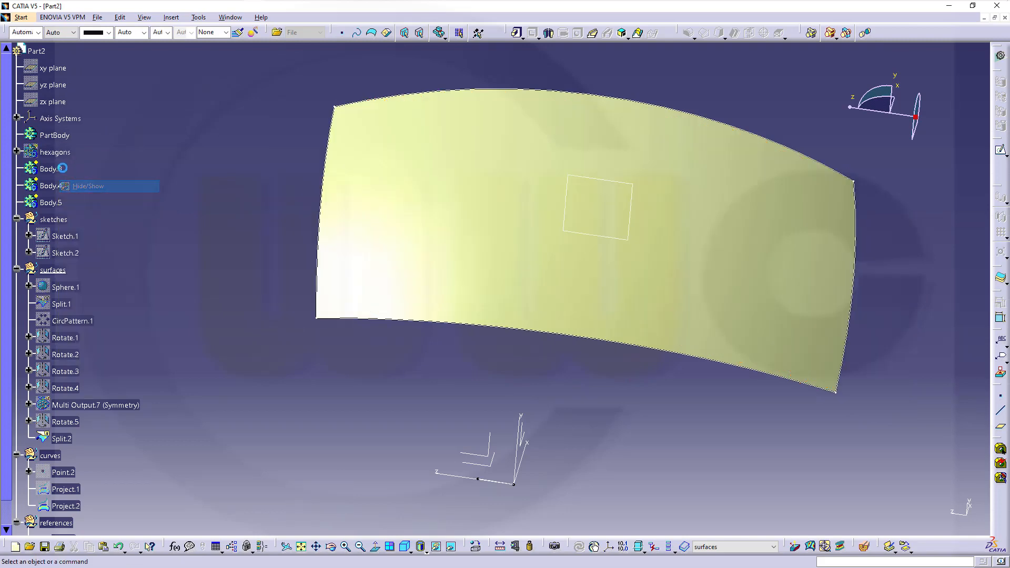
{"action": "left_click", "coordinate": [50, 169]}
{"action": "right_click", "coordinate": [56, 171]}
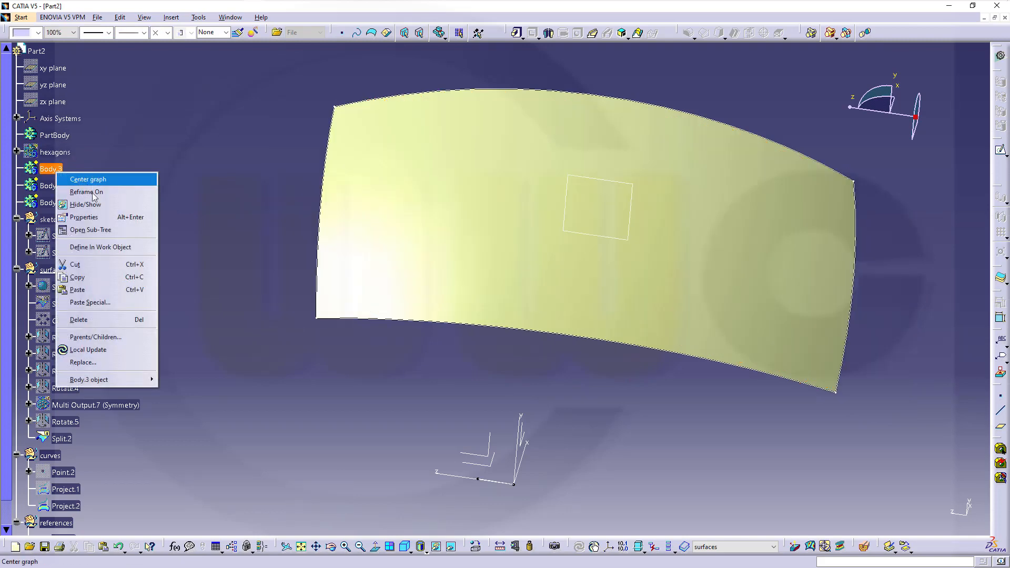
{"action": "left_click", "coordinate": [104, 247]}
Thicken the trimmed sphere surface Split.2 to both sides, using a first offset of 0.5 mm
{"action": "middle_click_drag", "start_coordinate": [495, 294], "coordinate": [640, 257]}
{"action": "left_click", "coordinate": [758, 214]}
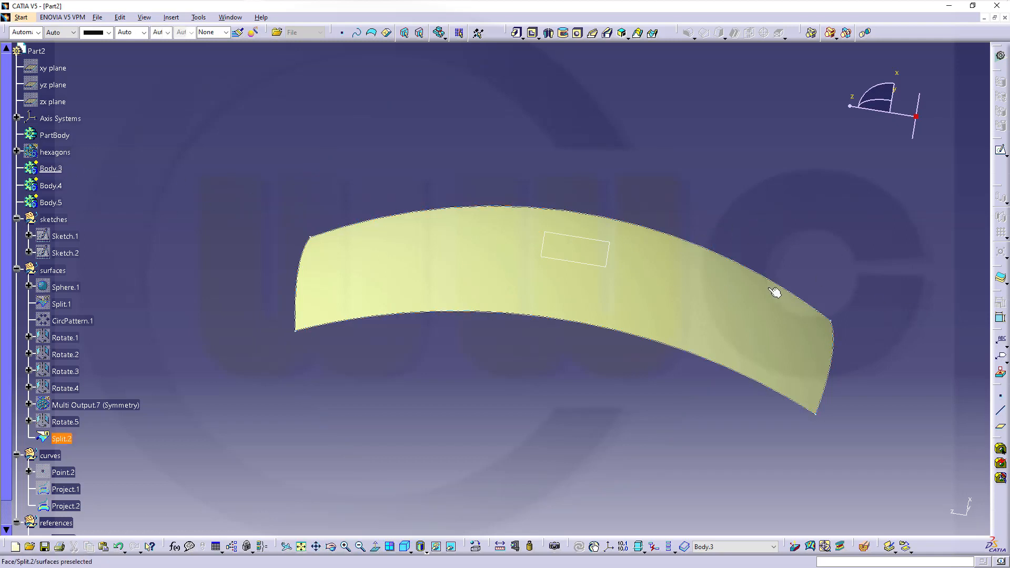
{"action": "left_click", "coordinate": [1001, 279]}
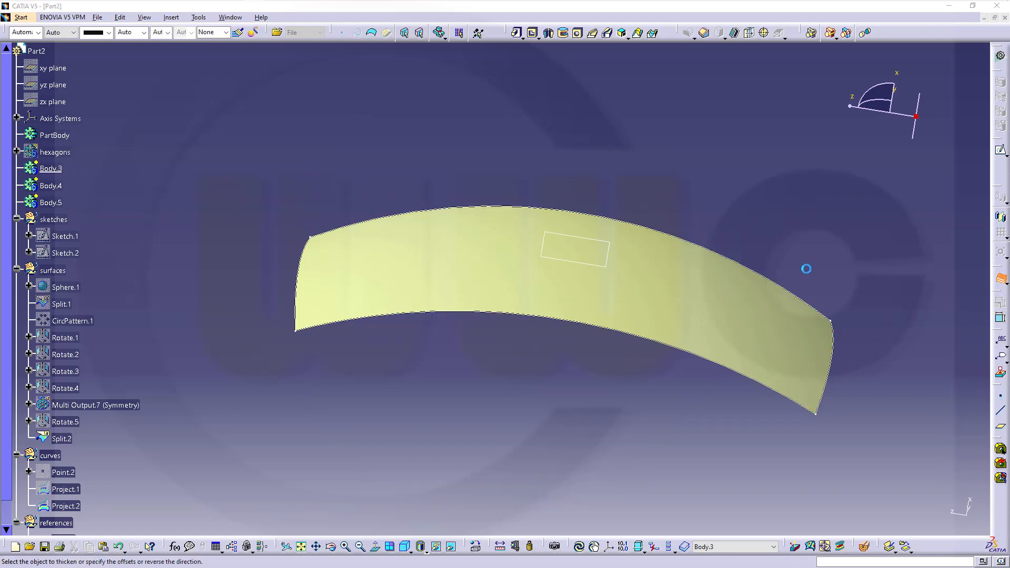
{"action": "left_click", "coordinate": [643, 281]}
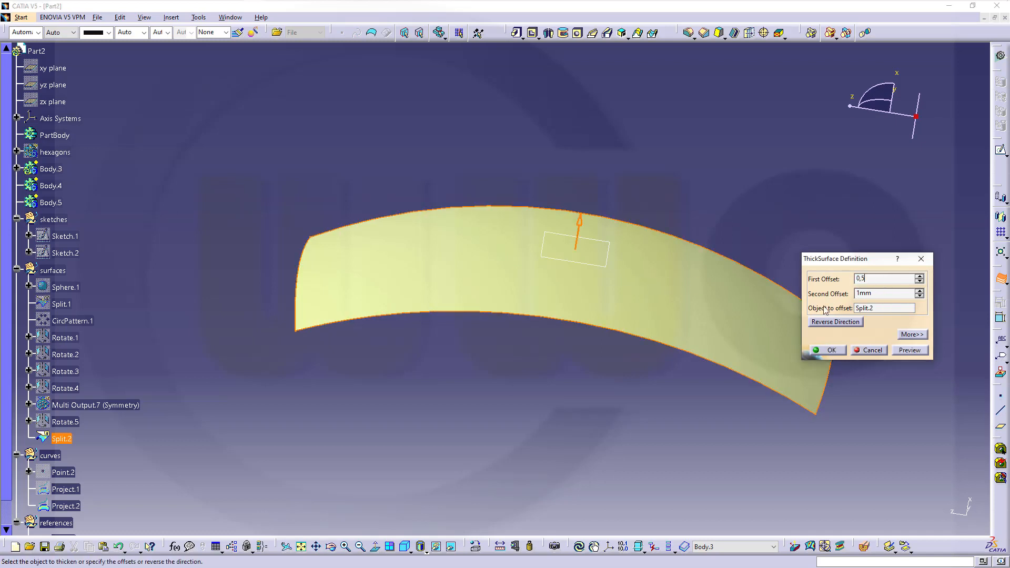
{"action": "key", "text": "Tab"}
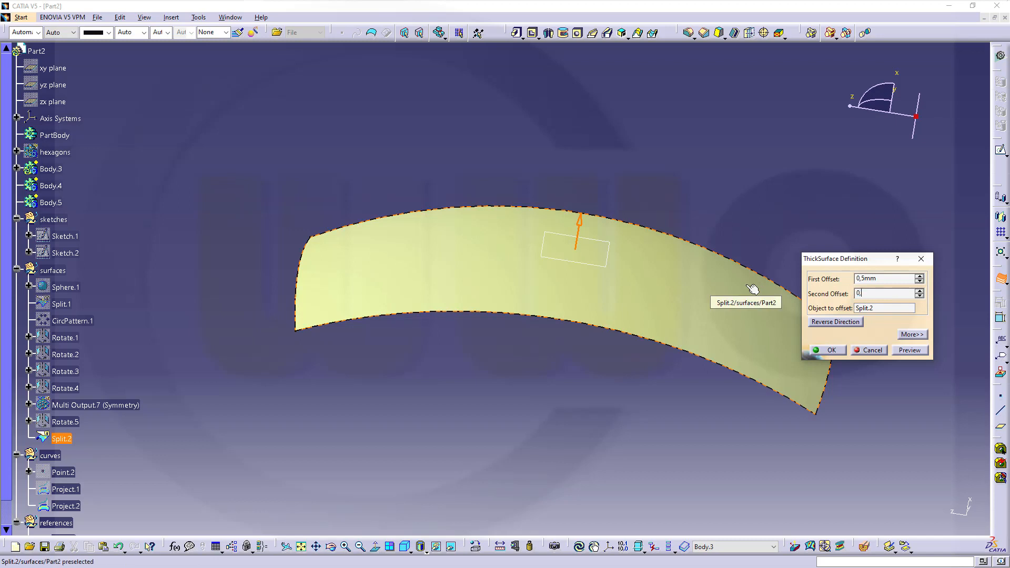
{"action": "key", "text": "Return"}
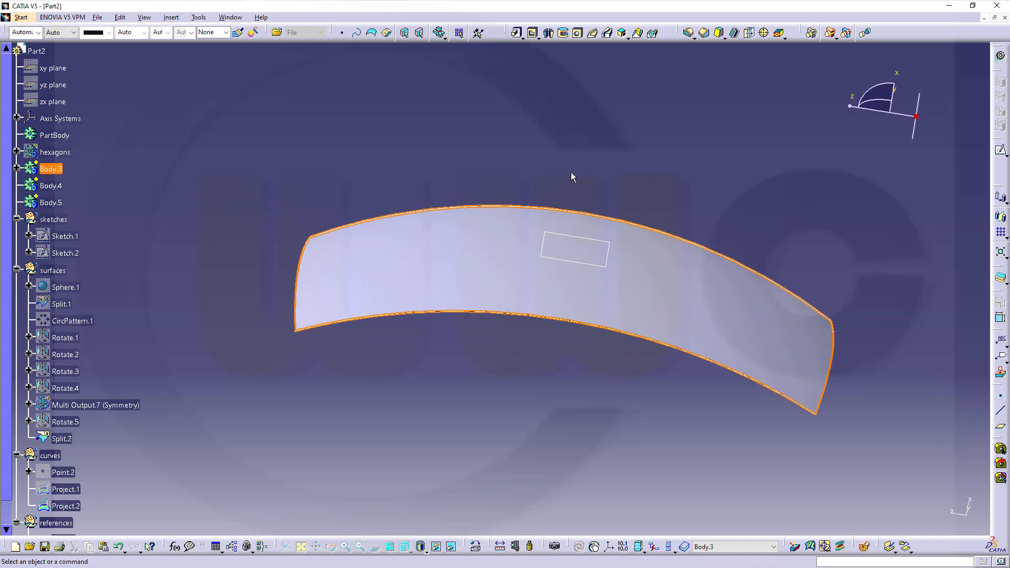
{"action": "left_click", "coordinate": [573, 178]}
Hide the Split.2 surface and show the hexagons body again
{"action": "middle_click_drag", "start_coordinate": [530, 378], "coordinate": [520, 316]}
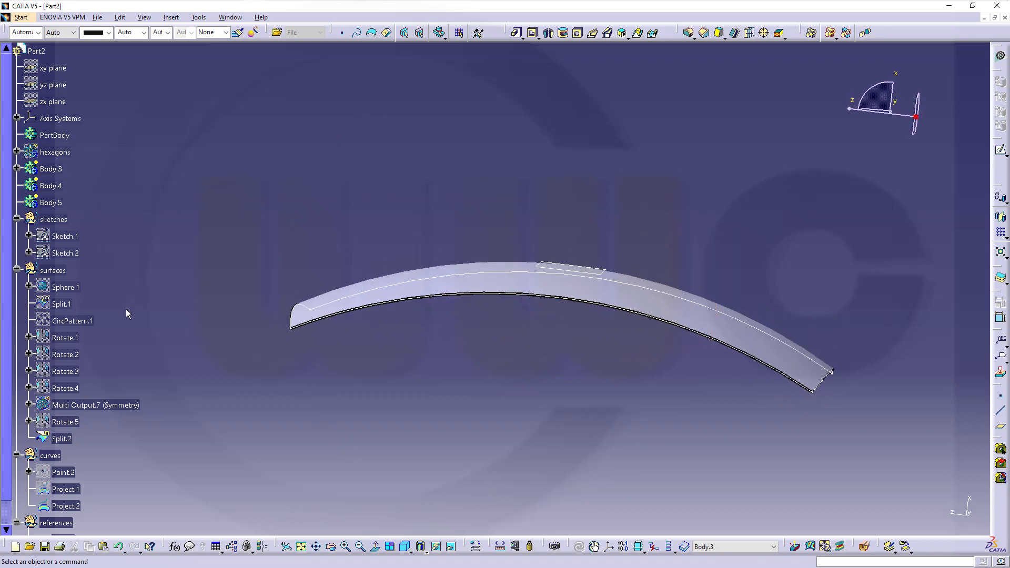
{"action": "scroll", "coordinate": [117, 454], "scroll_direction": "down", "scroll_amount": 2}
{"action": "right_click", "coordinate": [63, 341]}
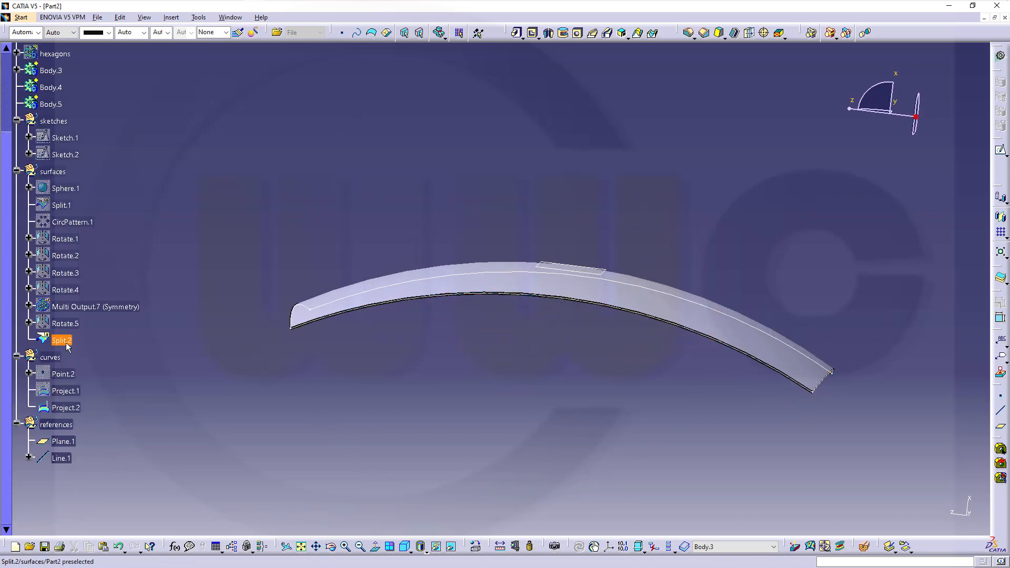
{"action": "left_click", "coordinate": [96, 376]}
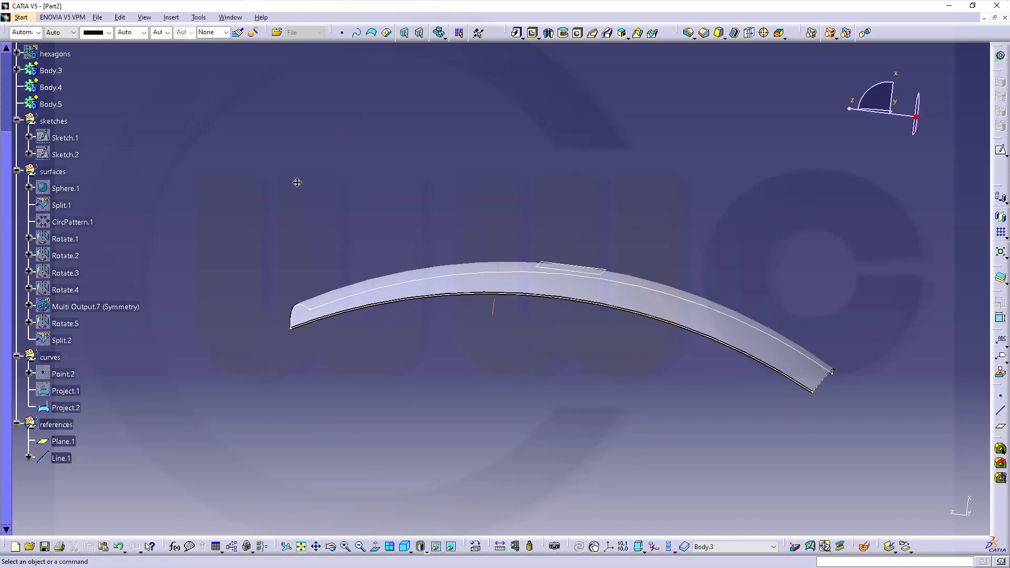
{"action": "middle_click_drag", "start_coordinate": [308, 187], "coordinate": [247, 163]}
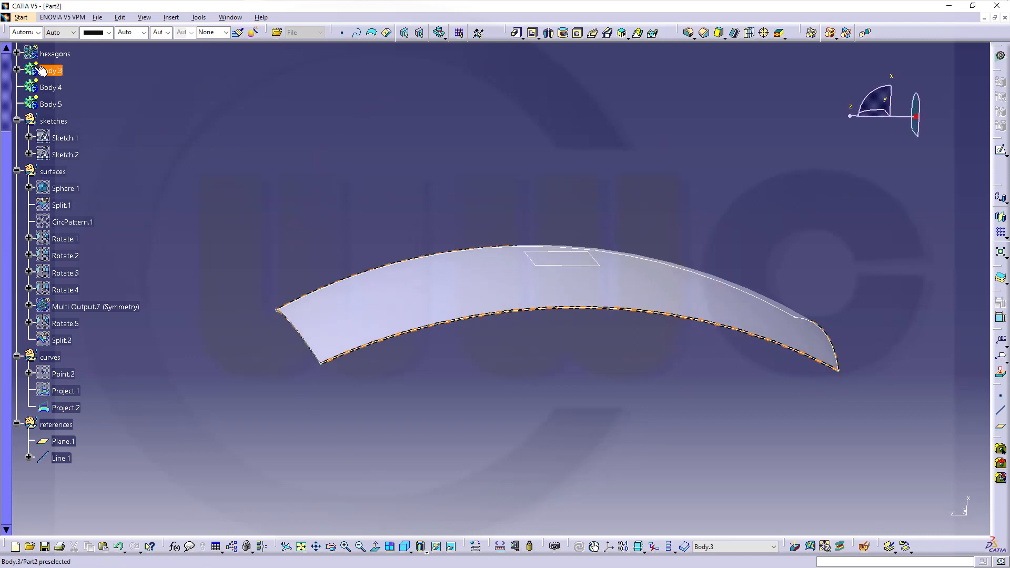
{"action": "right_click", "coordinate": [50, 54]}
{"action": "left_click", "coordinate": [79, 87]}
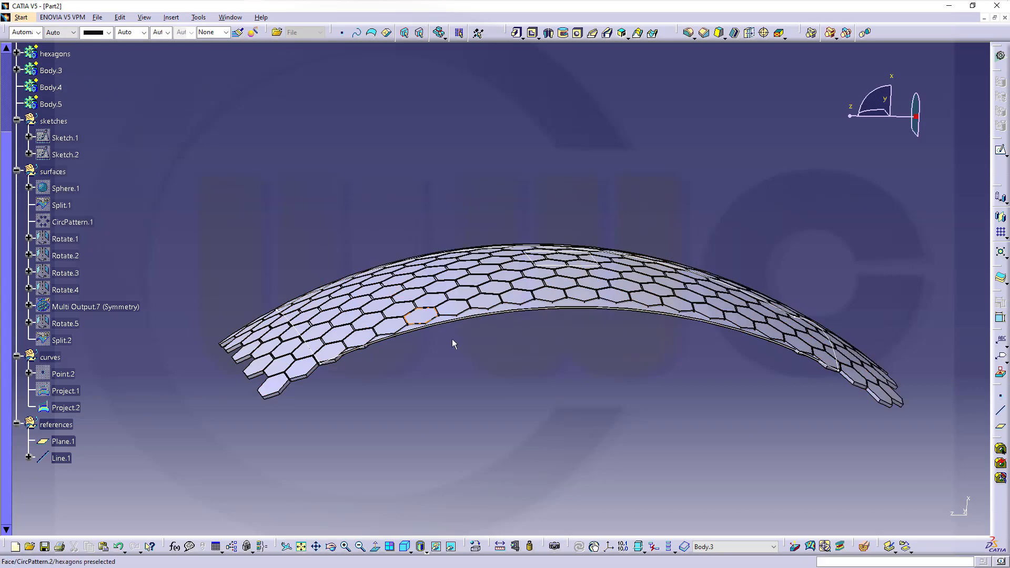
{"action": "middle_click_drag", "start_coordinate": [454, 344], "coordinate": [397, 207]}
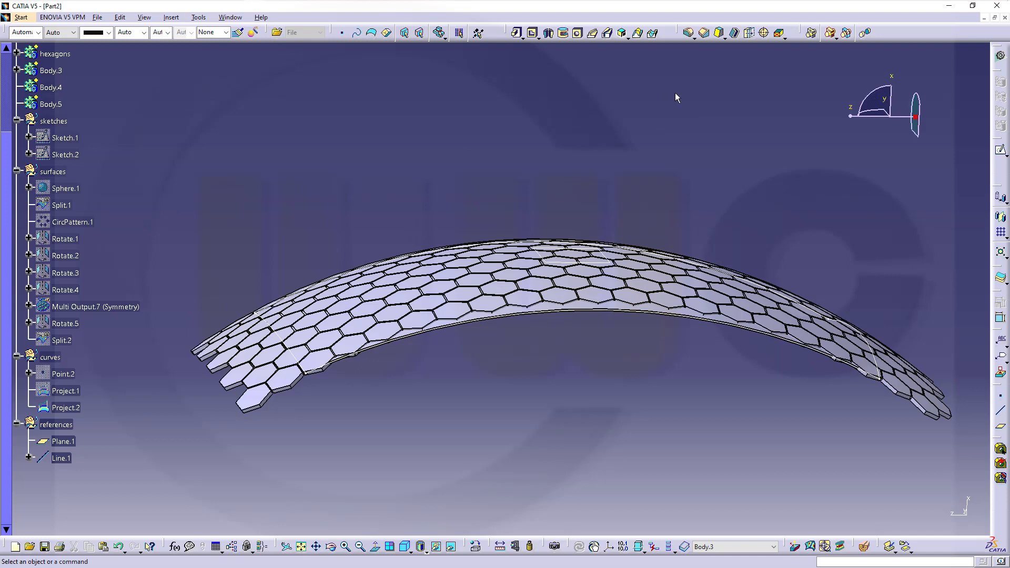
Remove the hexagons body from Body.3 with a Boolean Remove operation to cut the hexagonal openings
{"action": "left_click", "coordinate": [837, 37]}
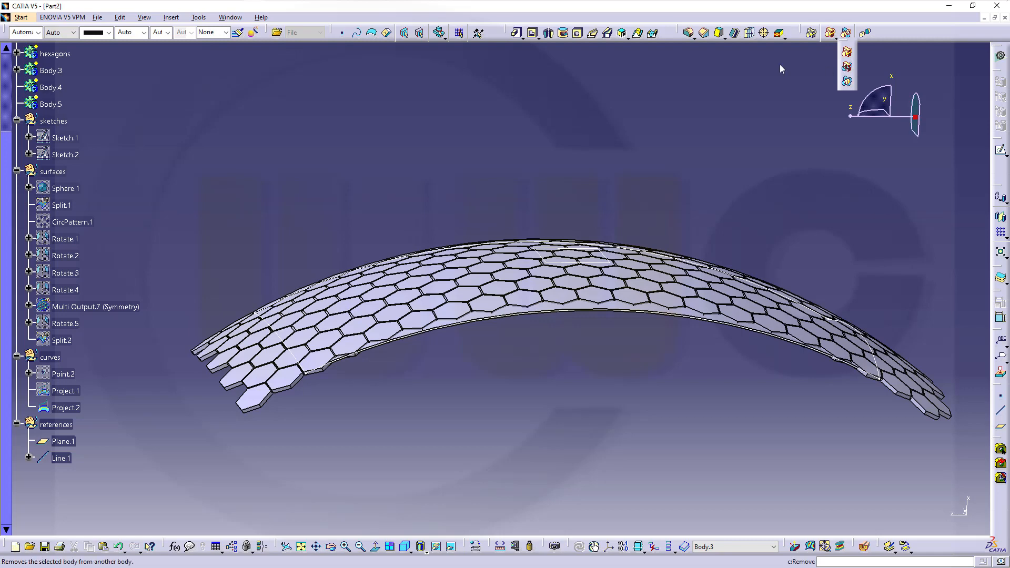
{"action": "left_click", "coordinate": [848, 71]}
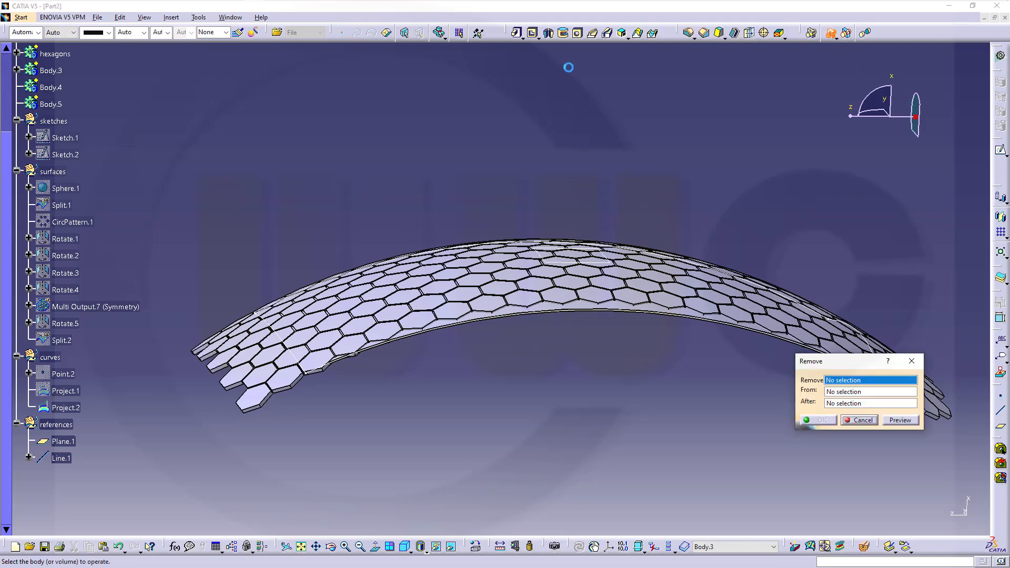
{"action": "left_click", "coordinate": [399, 315]}
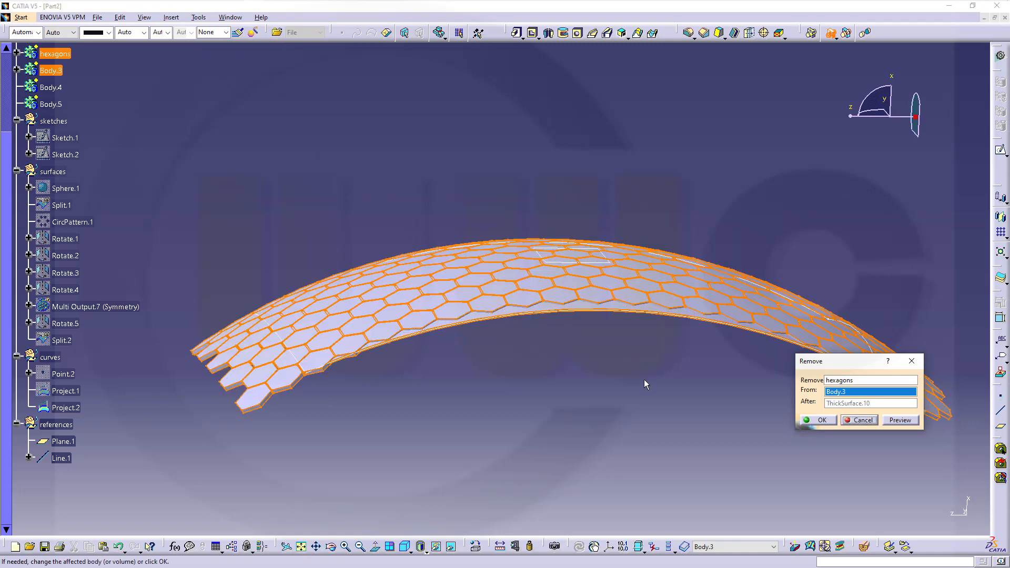
{"action": "left_click", "coordinate": [821, 421]}
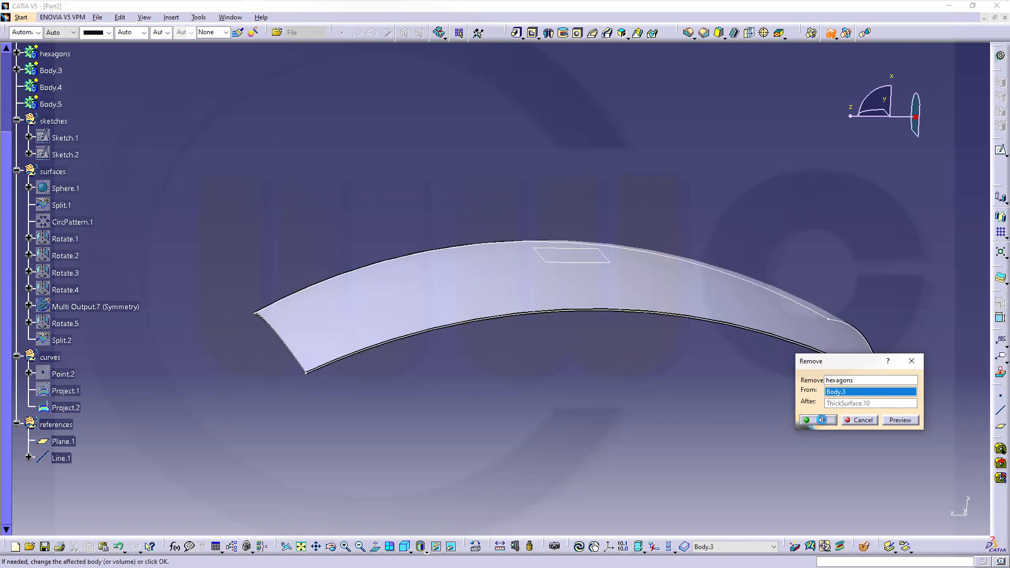
{"action": "left_click", "coordinate": [820, 420]}
{"action": "middle_click_drag", "start_coordinate": [542, 339], "coordinate": [548, 436]}
{"action": "middle_click_drag", "start_coordinate": [502, 289], "coordinate": [505, 325]}
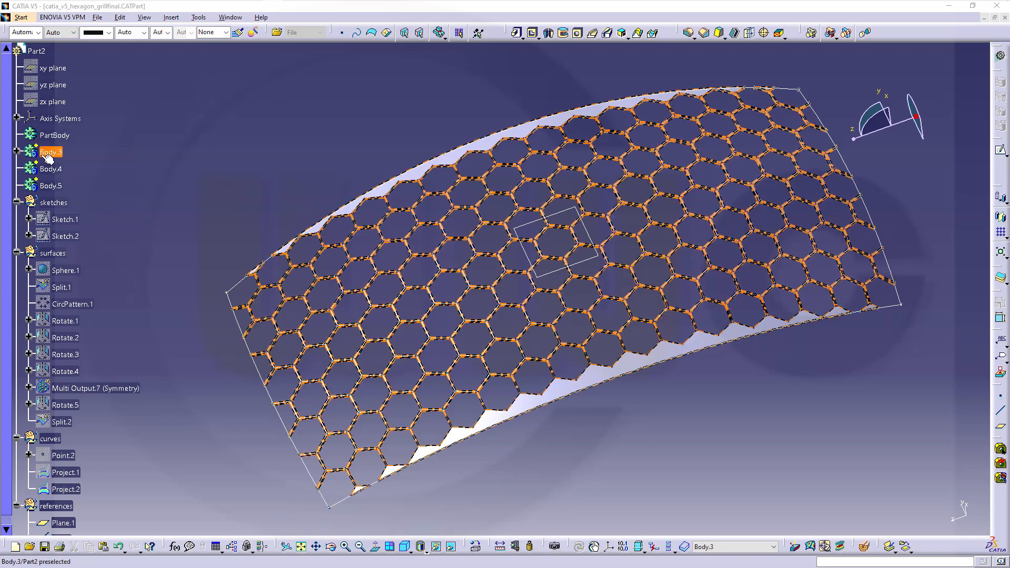
Rename Body.3 as hexagon_grid
{"action": "right_click", "coordinate": [47, 153]}
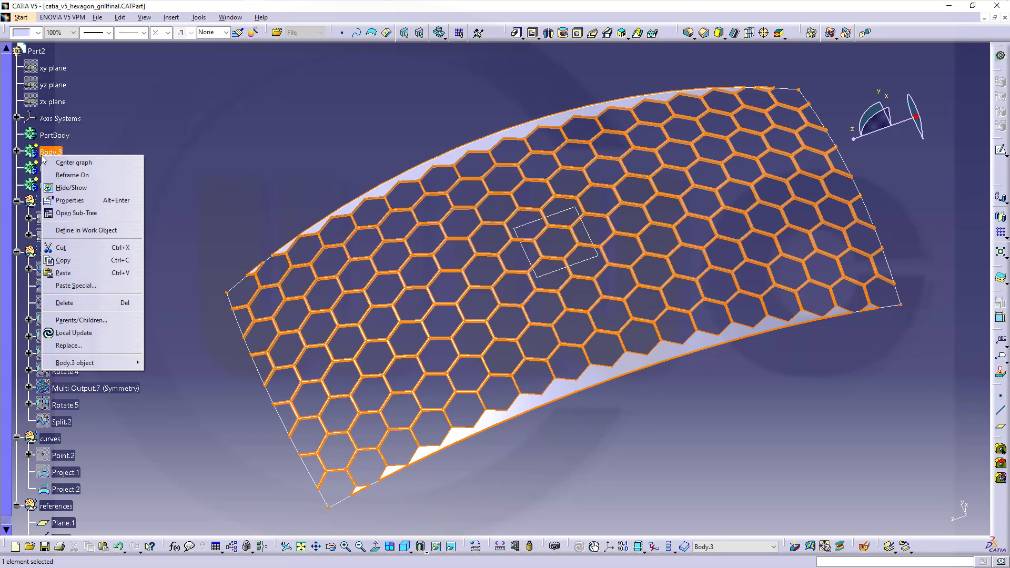
{"action": "left_click", "coordinate": [74, 203]}
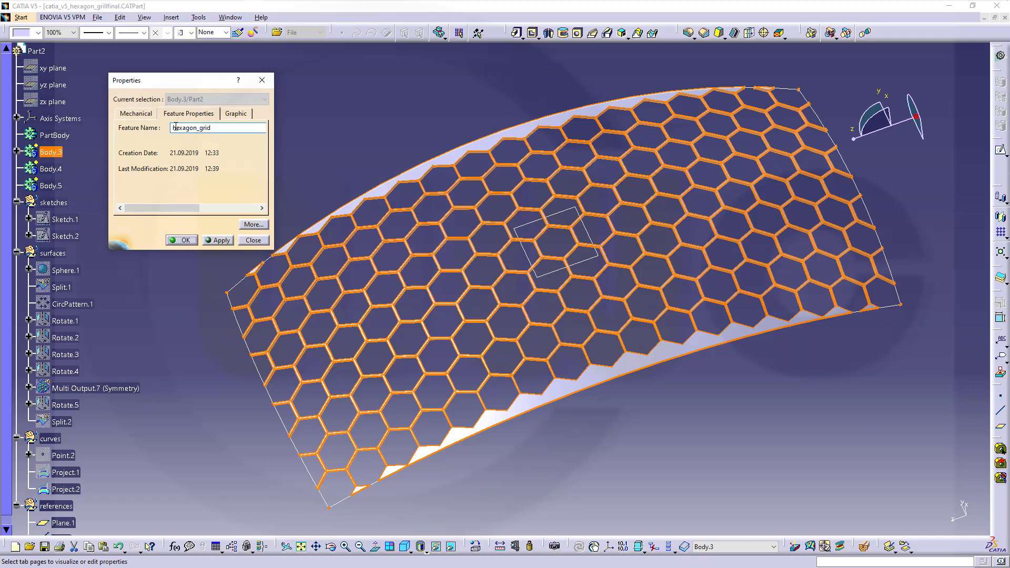
{"action": "key", "text": "Return"}
{"action": "left_click", "coordinate": [171, 131]}
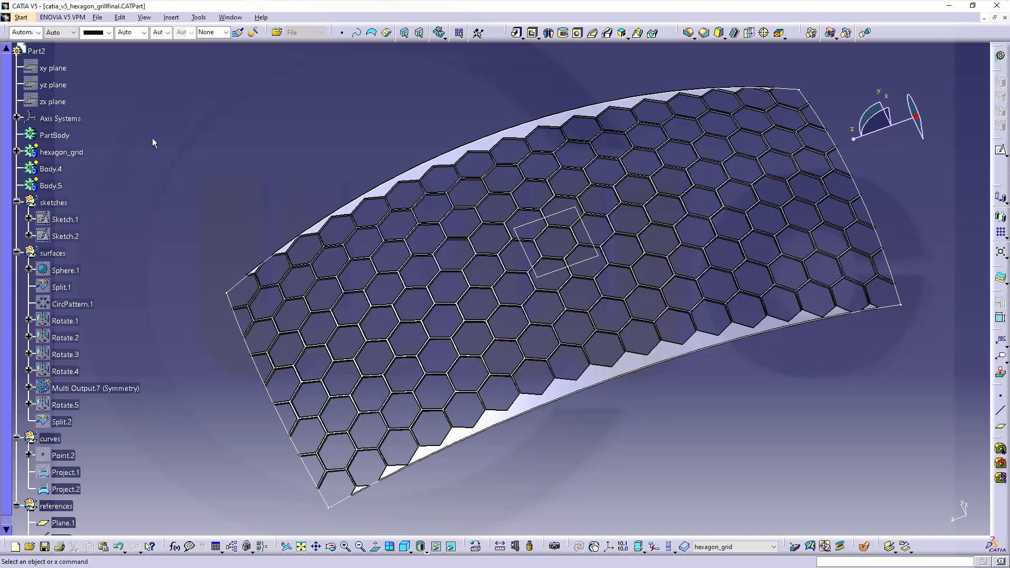
{"action": "middle_click_drag", "start_coordinate": [216, 184], "coordinate": [248, 219]}
{"action": "middle_click_drag", "start_coordinate": [440, 291], "coordinate": [508, 326]}
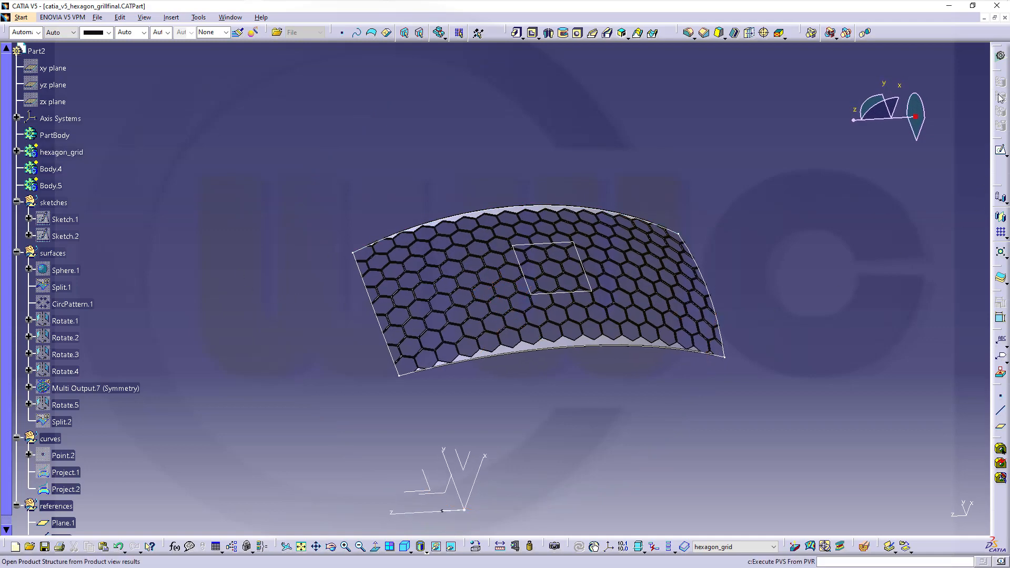
Switch to the Generative Shape Design workbench and show the rectangle sketch Sketch.2
{"action": "left_click", "coordinate": [1001, 55]}
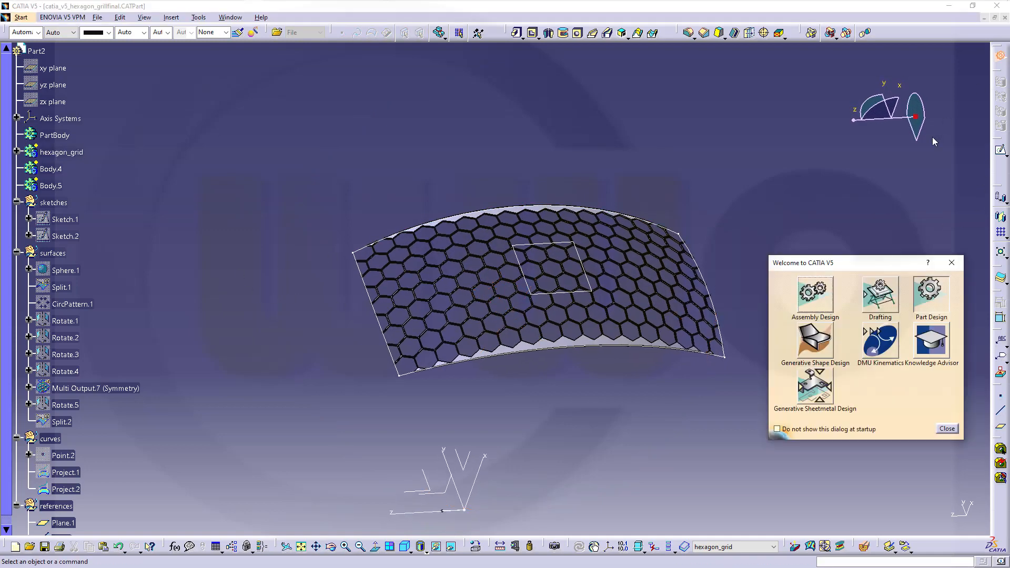
{"action": "left_click", "coordinate": [815, 341]}
{"action": "scroll", "coordinate": [254, 341], "scroll_direction": "down", "scroll_amount": 3}
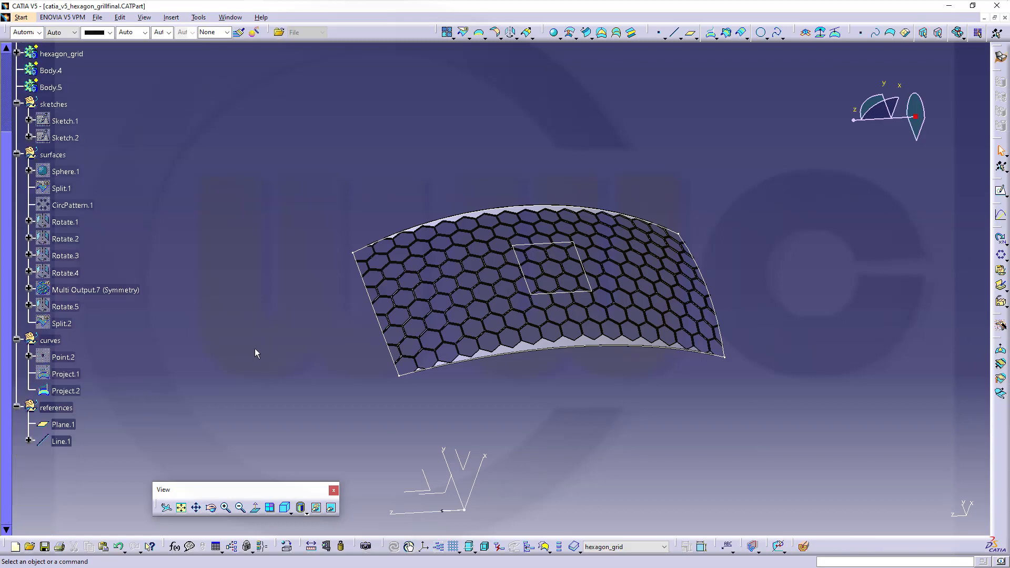
{"action": "left_click", "coordinate": [63, 187]}
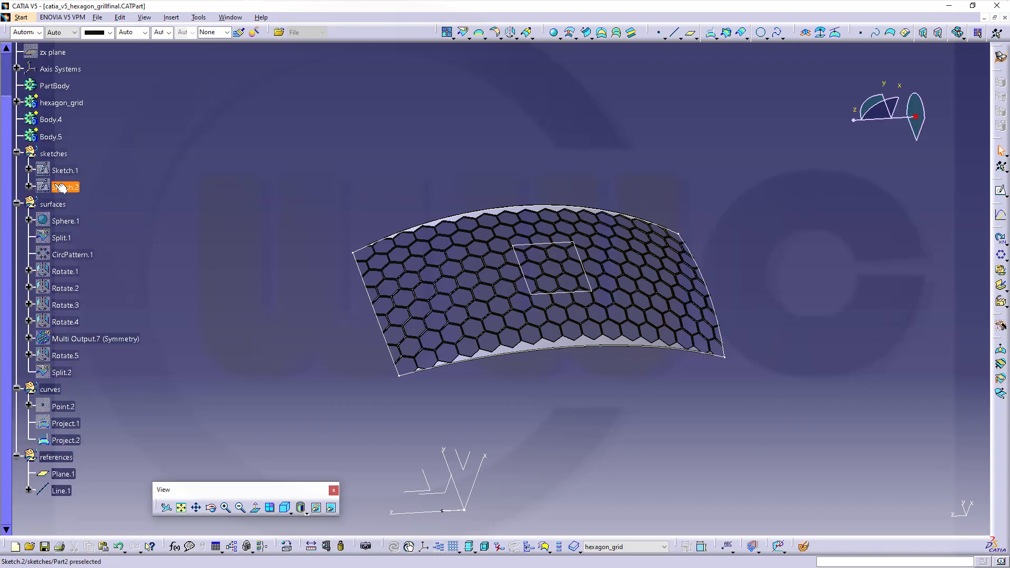
{"action": "right_click", "coordinate": [56, 186]}
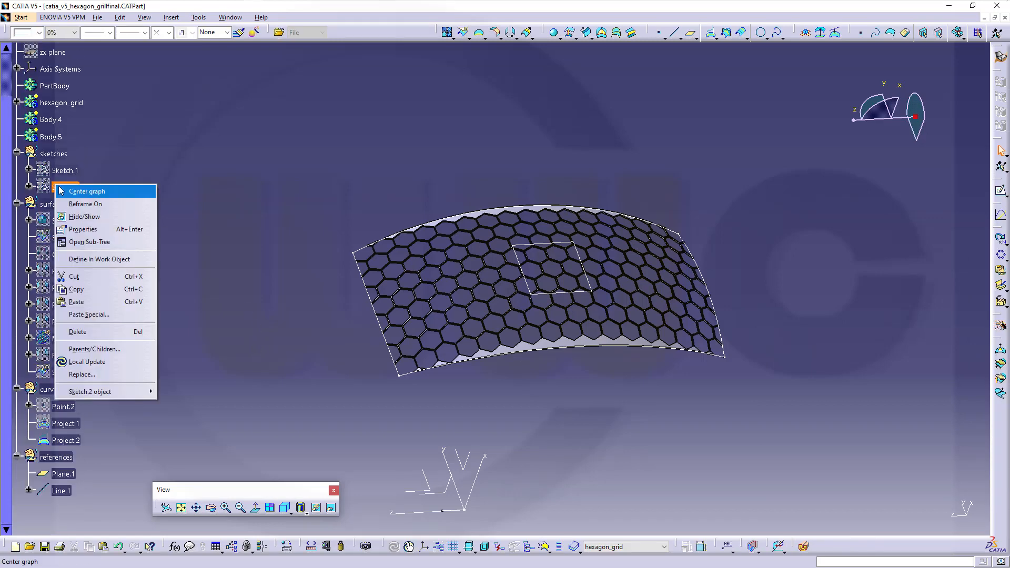
{"action": "left_click", "coordinate": [75, 221]}
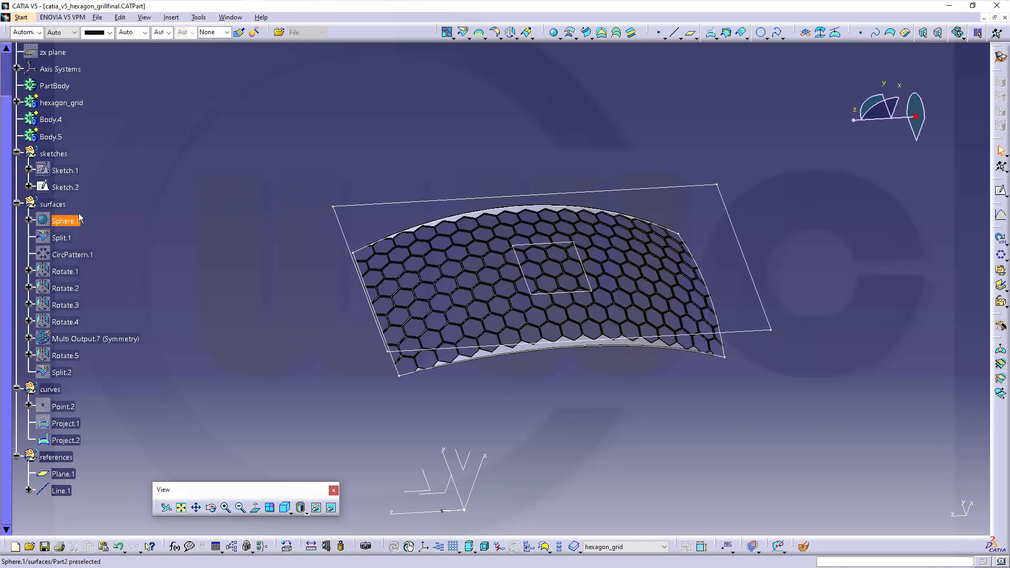
Paste a copy of Sketch.2 into the sketches set and hide the original sketch
{"action": "right_click", "coordinate": [65, 187]}
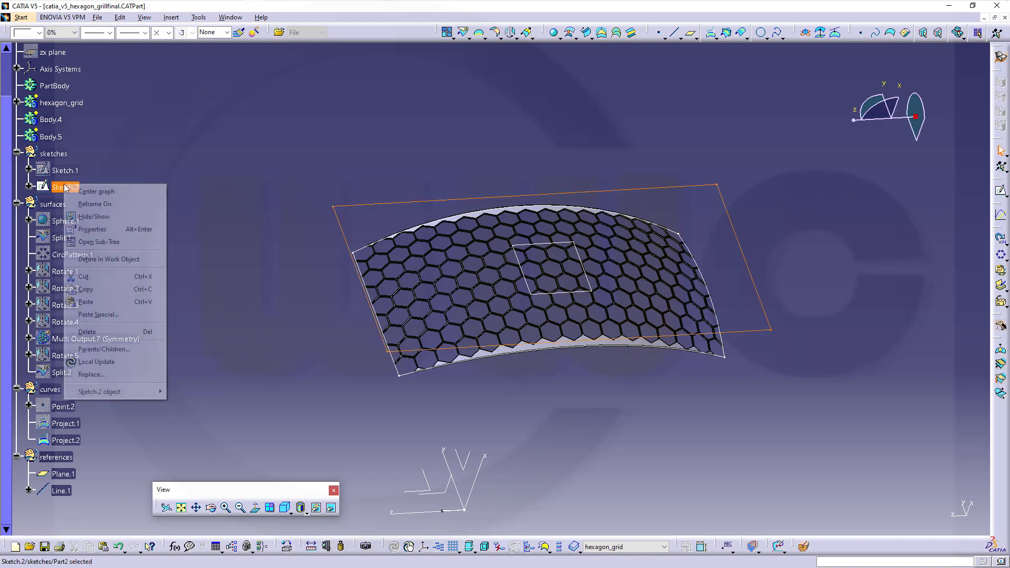
{"action": "left_click", "coordinate": [108, 292]}
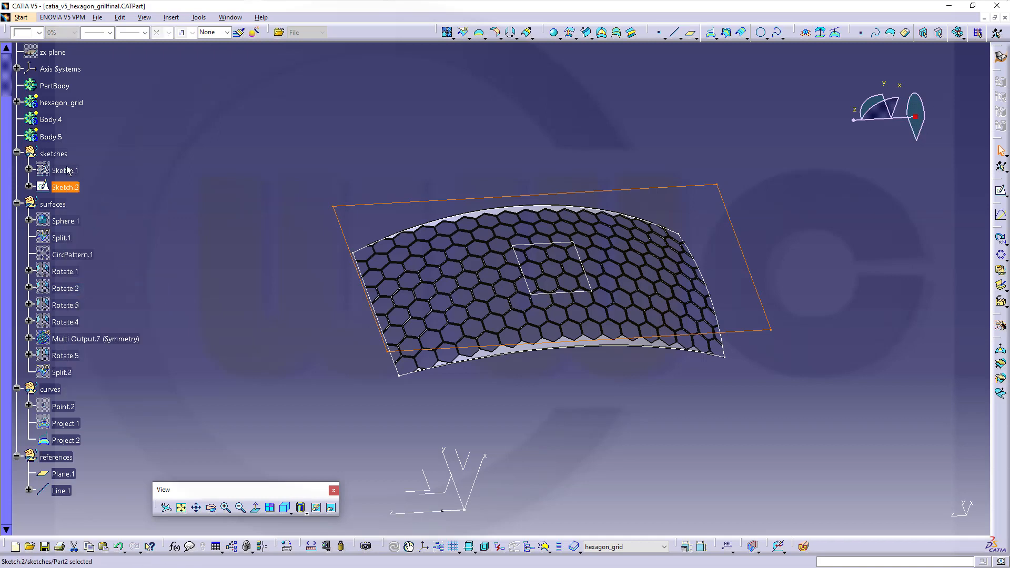
{"action": "right_click", "coordinate": [58, 153]}
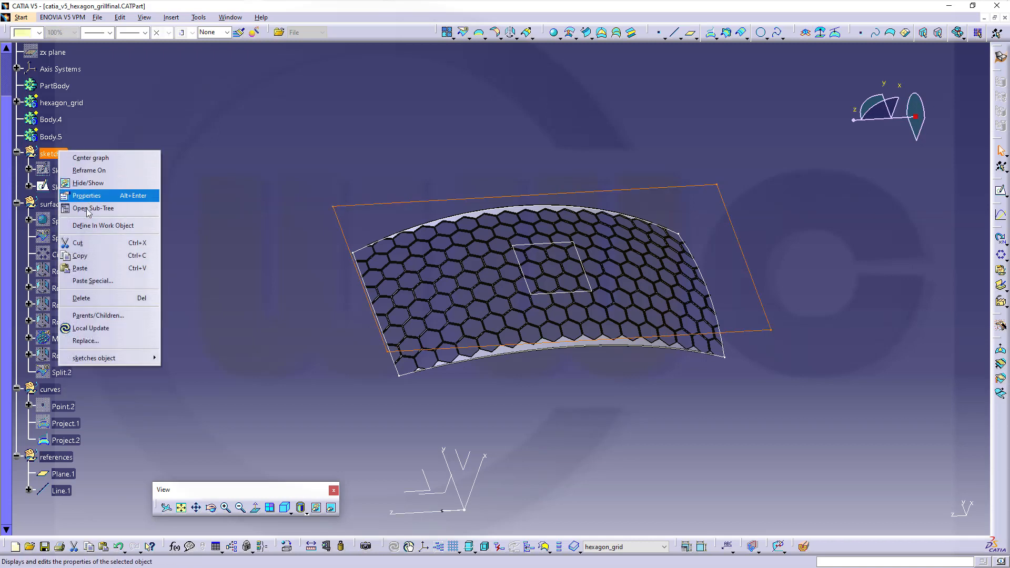
{"action": "left_click", "coordinate": [89, 269]}
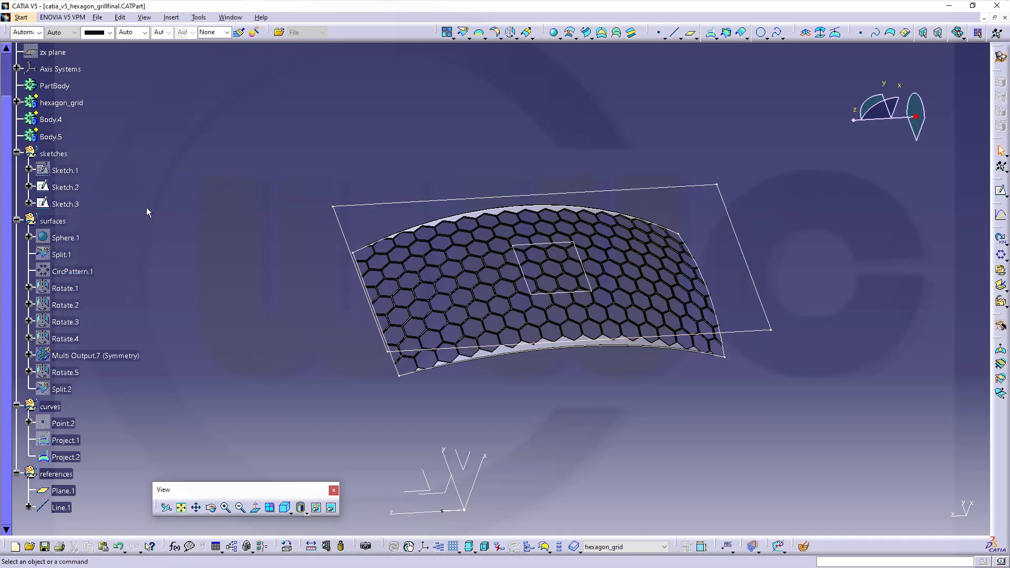
{"action": "right_click", "coordinate": [74, 188]}
{"action": "left_click", "coordinate": [97, 218]}
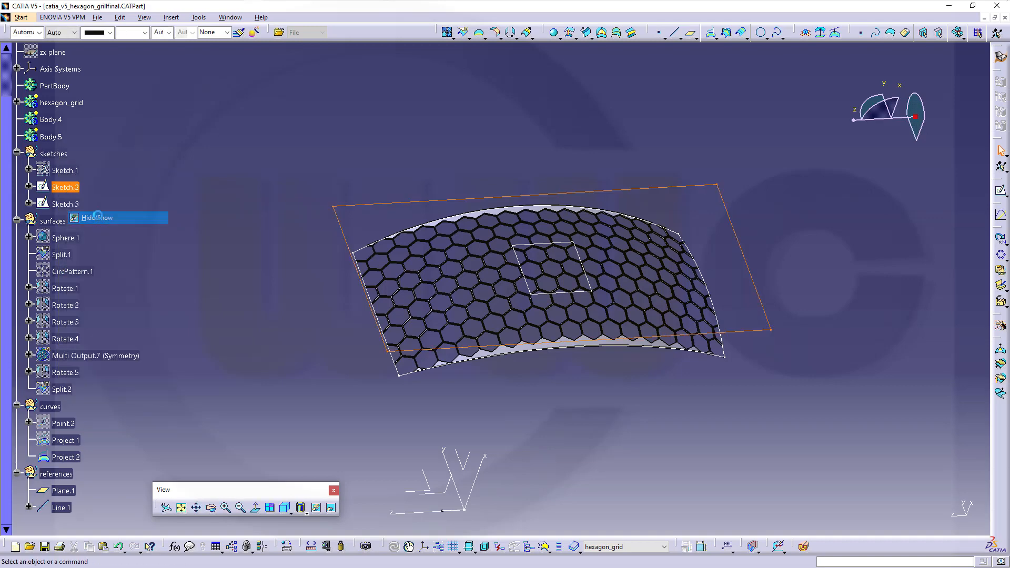
Open the copied rectangle sketch for editing and set the rectangle's width to 150 mm
{"action": "double_click", "coordinate": [76, 206]}
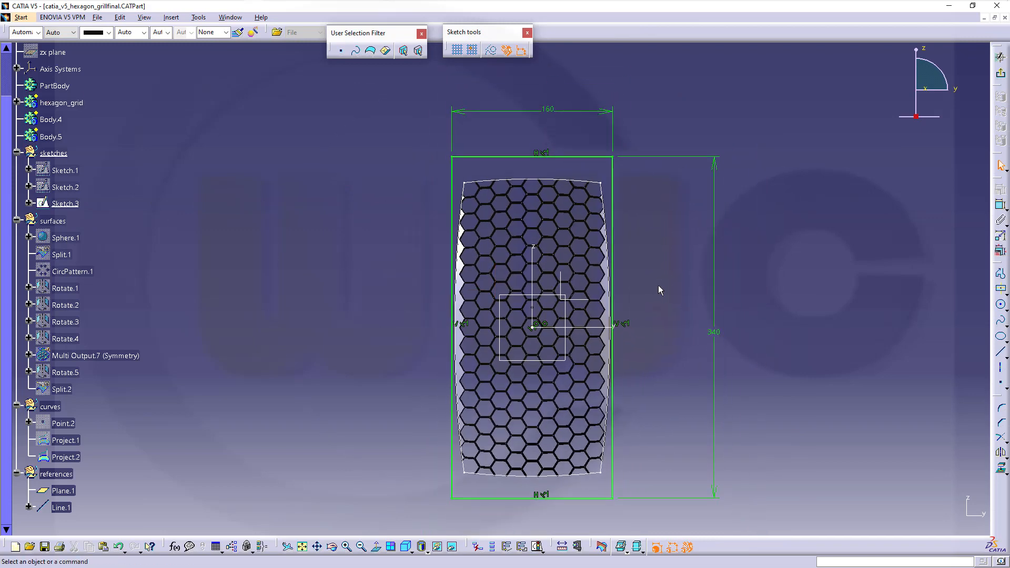
{"action": "double_click", "coordinate": [553, 109]}
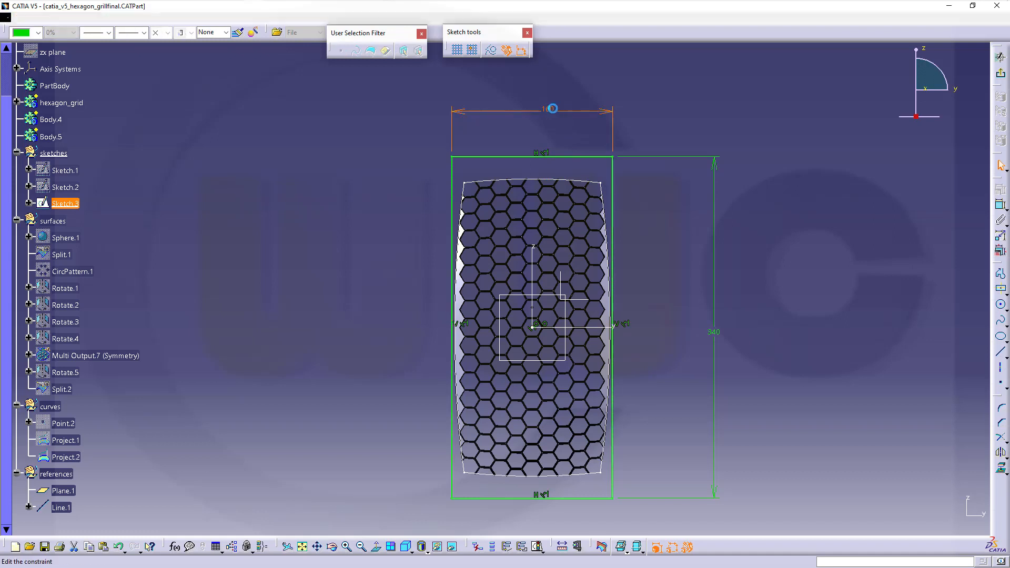
{"action": "type", "text": "150"}
{"action": "key", "text": "Return"}
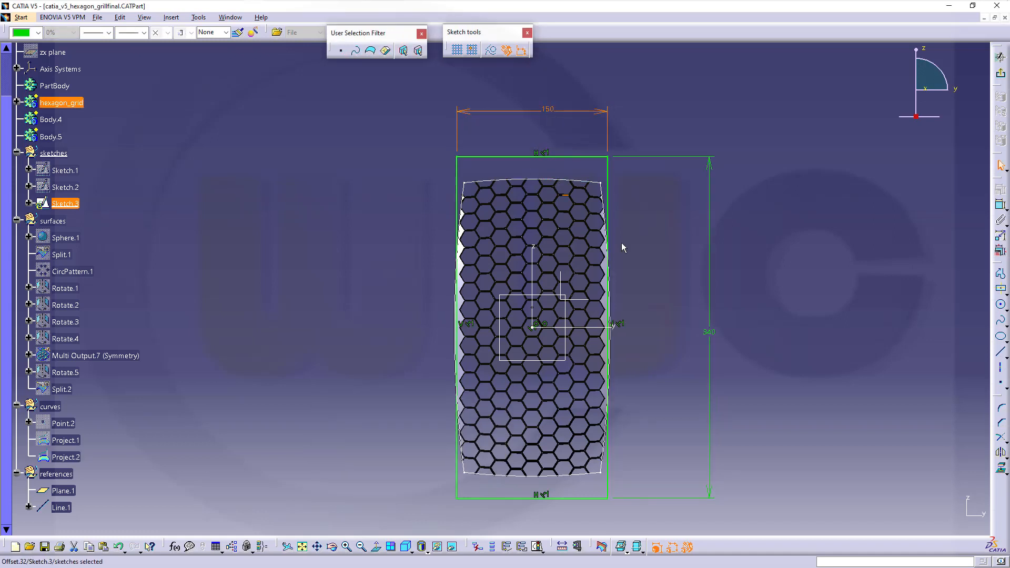
Set the height of the copied rectangle in Sketch.3 to 330 mm and exit the sketch
{"action": "double_click", "coordinate": [711, 334]}
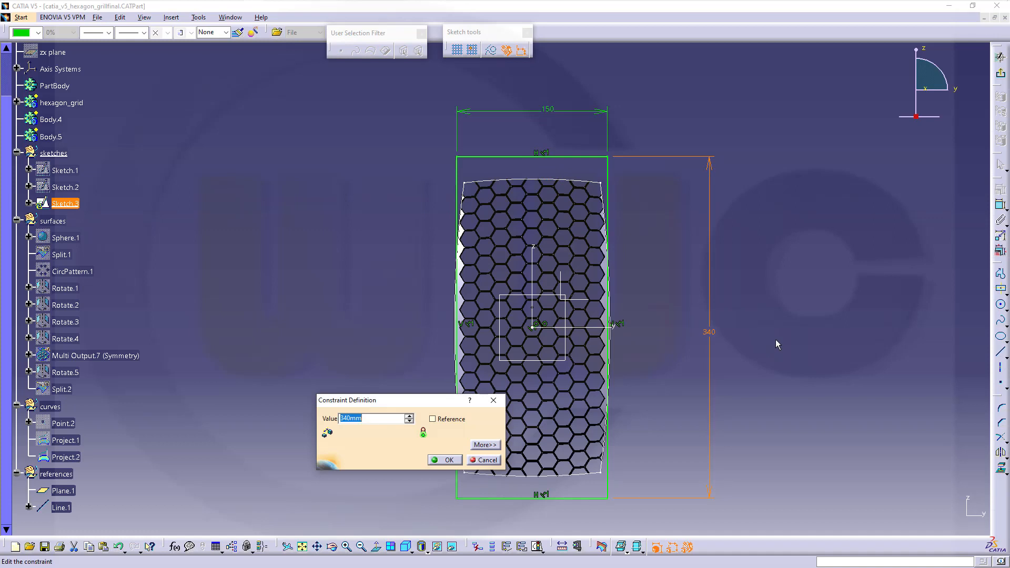
{"action": "type", "text": "330"}
{"action": "key", "text": "Return"}
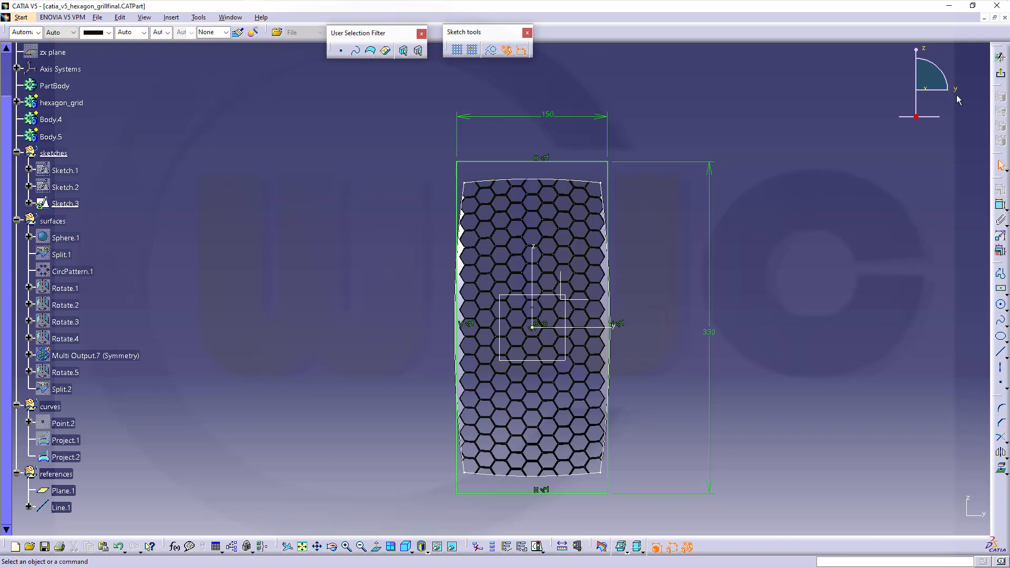
{"action": "left_click", "coordinate": [1001, 72]}
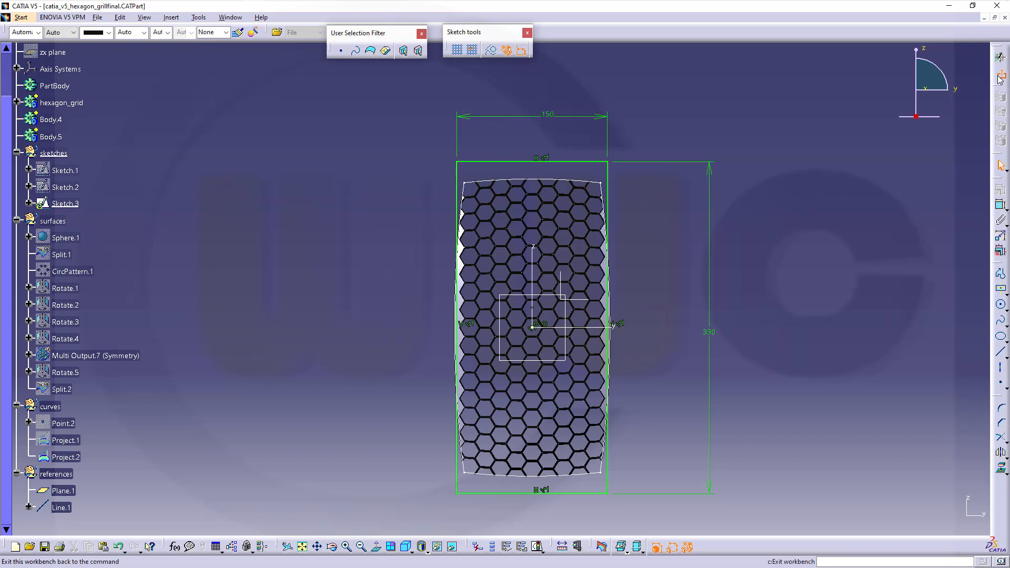
Make the curves set the active work object and show the Sphere.1 surface
{"action": "right_click", "coordinate": [56, 410]}
{"action": "left_click", "coordinate": [87, 268]}
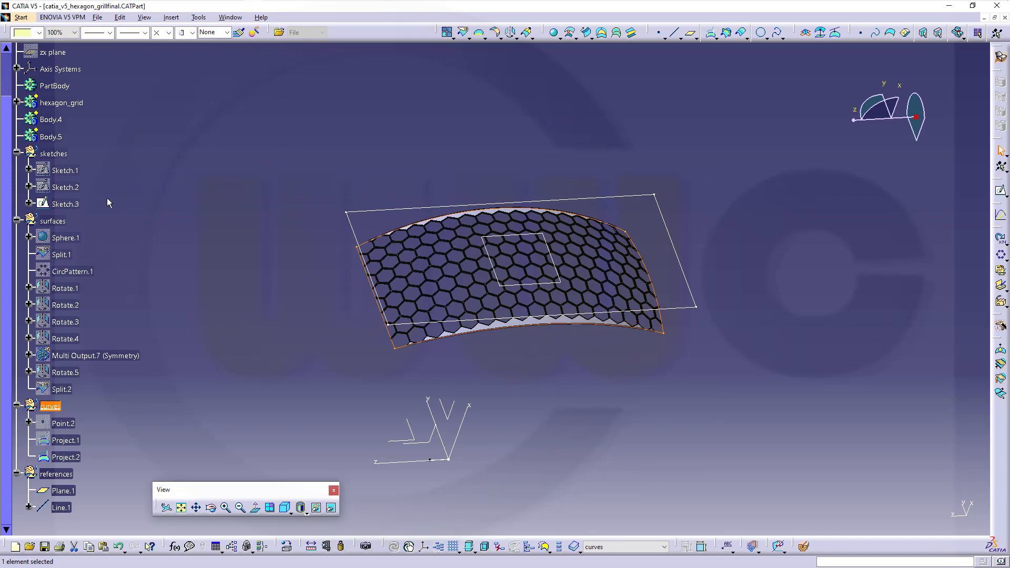
{"action": "right_click", "coordinate": [65, 238]}
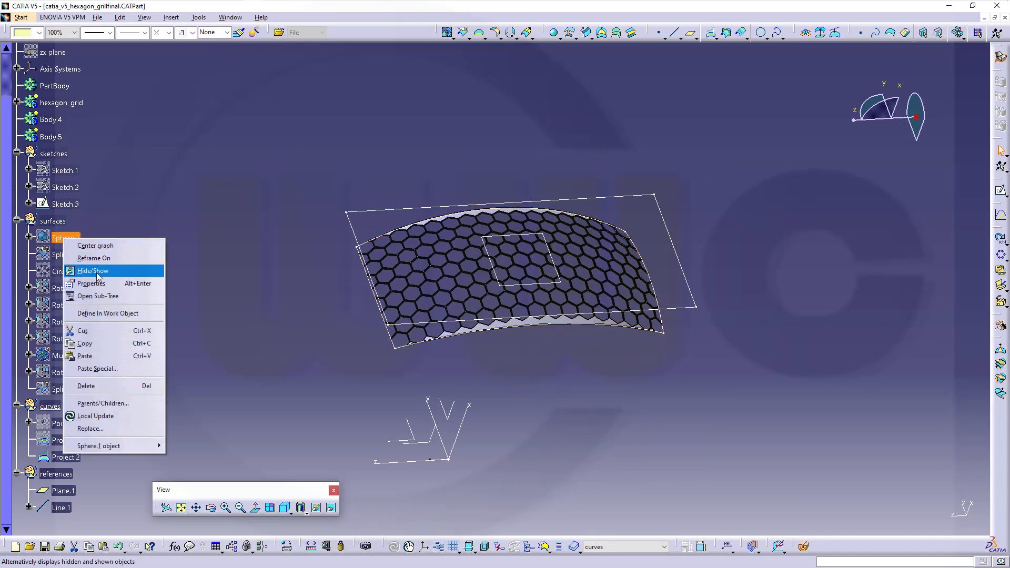
{"action": "left_click", "coordinate": [96, 271]}
{"action": "middle_click_drag", "start_coordinate": [294, 216], "coordinate": [270, 201]}
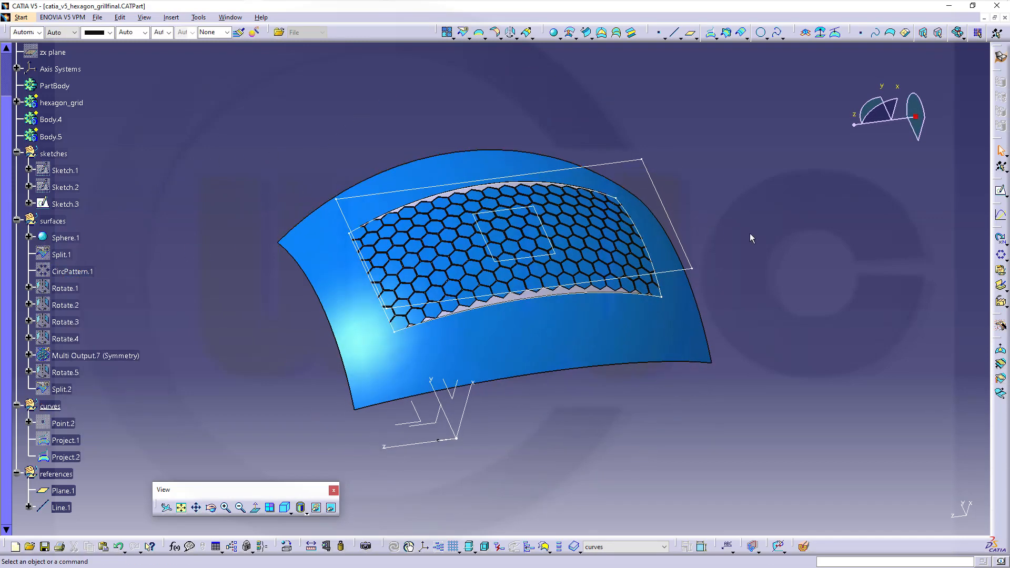
{"action": "middle_click_drag", "start_coordinate": [743, 247], "coordinate": [722, 284]}
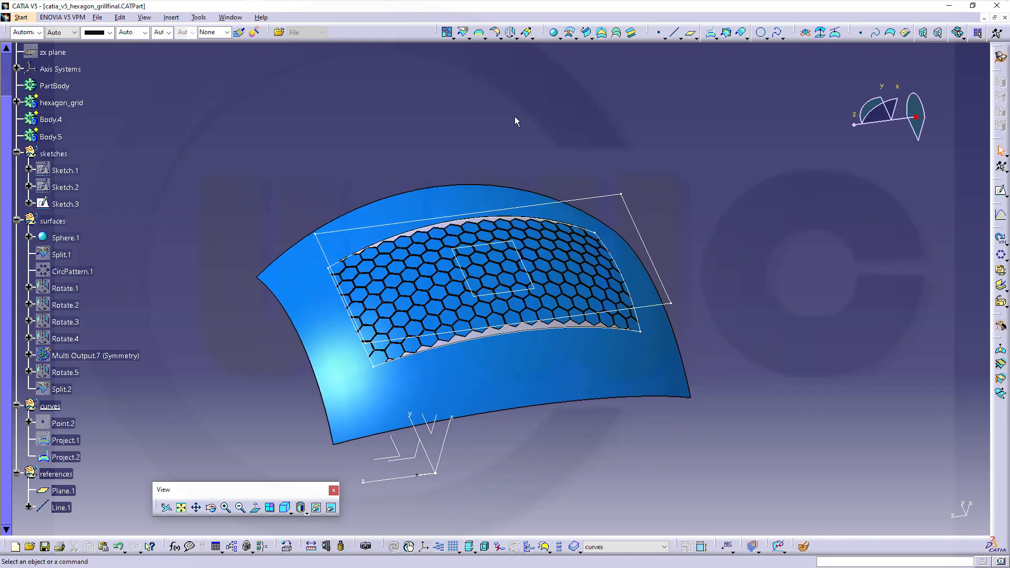
Project Sketch.3 onto Sphere.1 using the Normal projection type
{"action": "left_click", "coordinate": [711, 32]}
{"action": "left_click", "coordinate": [635, 230]}
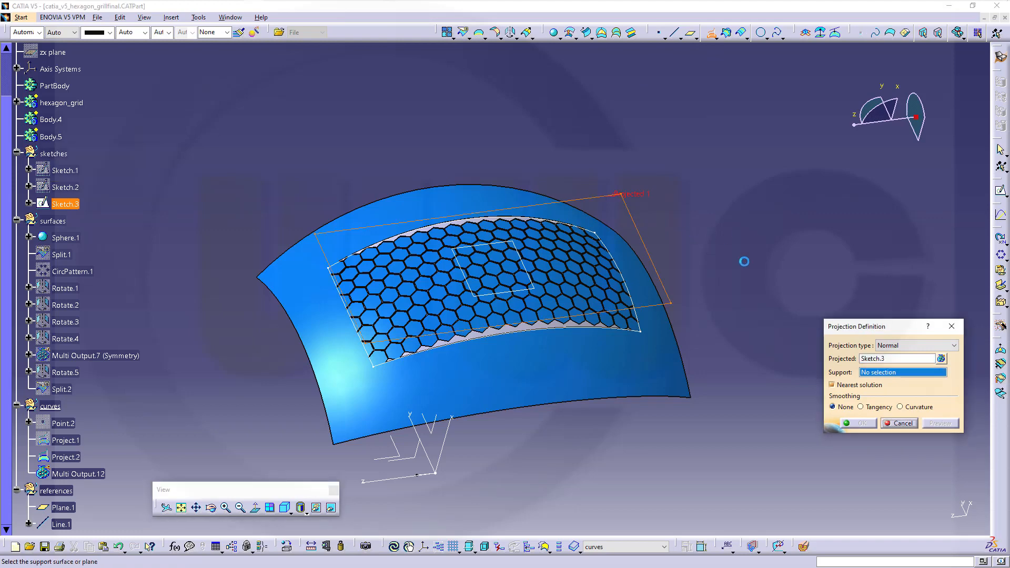
{"action": "left_click", "coordinate": [621, 370]}
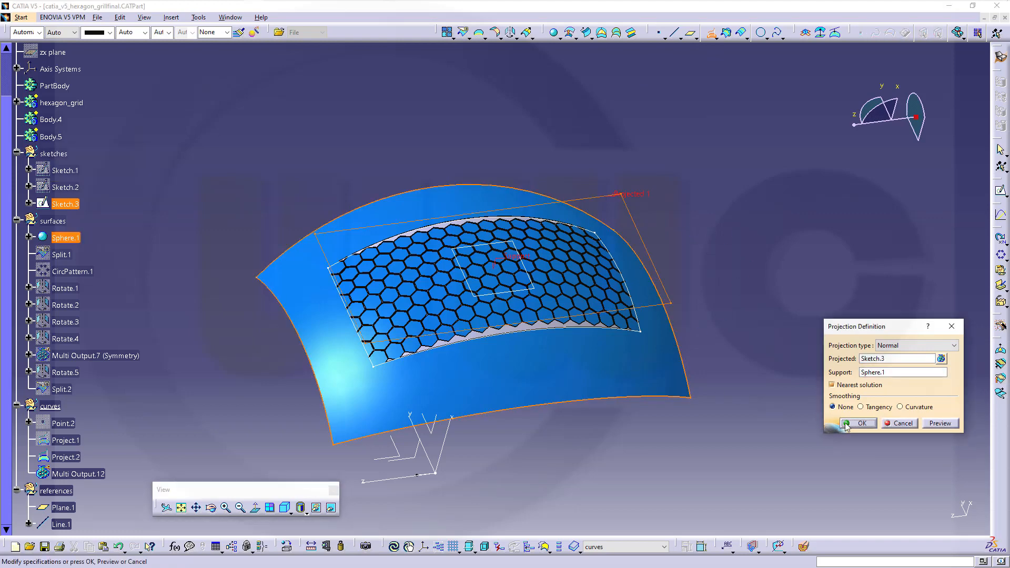
{"action": "left_click", "coordinate": [861, 424]}
{"action": "middle_click_drag", "start_coordinate": [511, 388], "coordinate": [559, 427]}
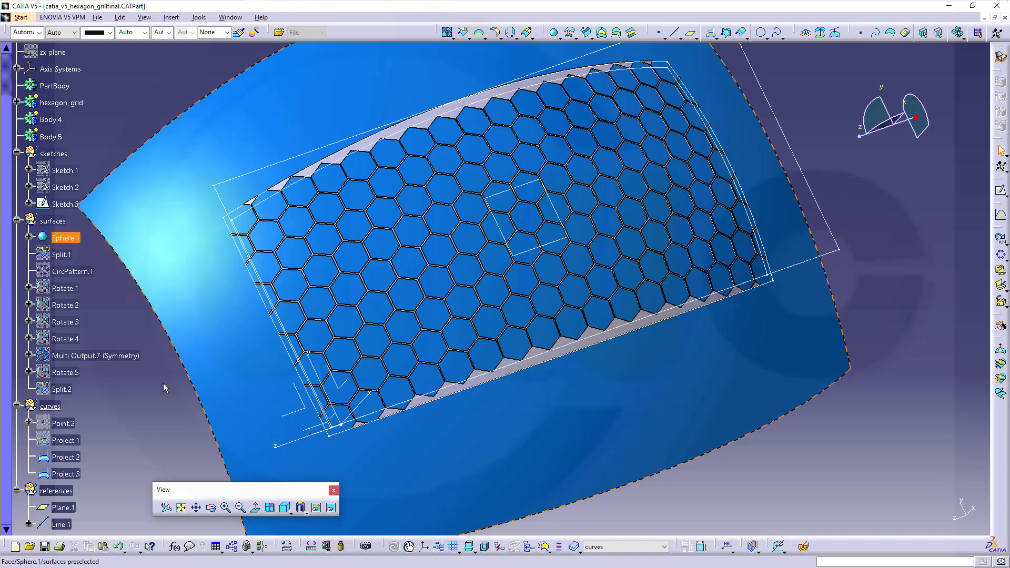
Reopen Sketch.3, set the rectangle's width to 140 mm and exit the sketch
{"action": "scroll", "coordinate": [125, 396], "scroll_direction": "down", "scroll_amount": 2}
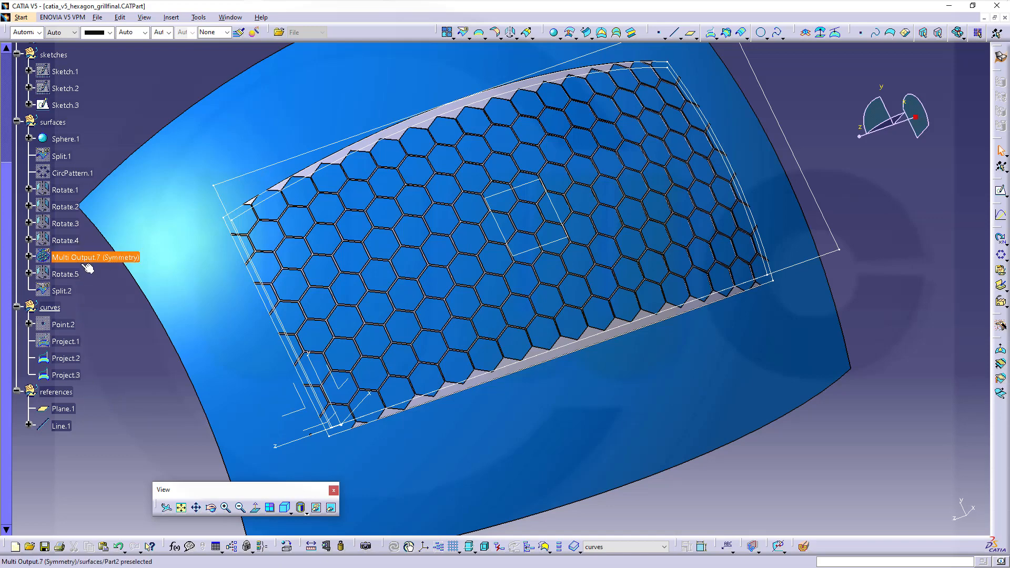
{"action": "double_click", "coordinate": [66, 105]}
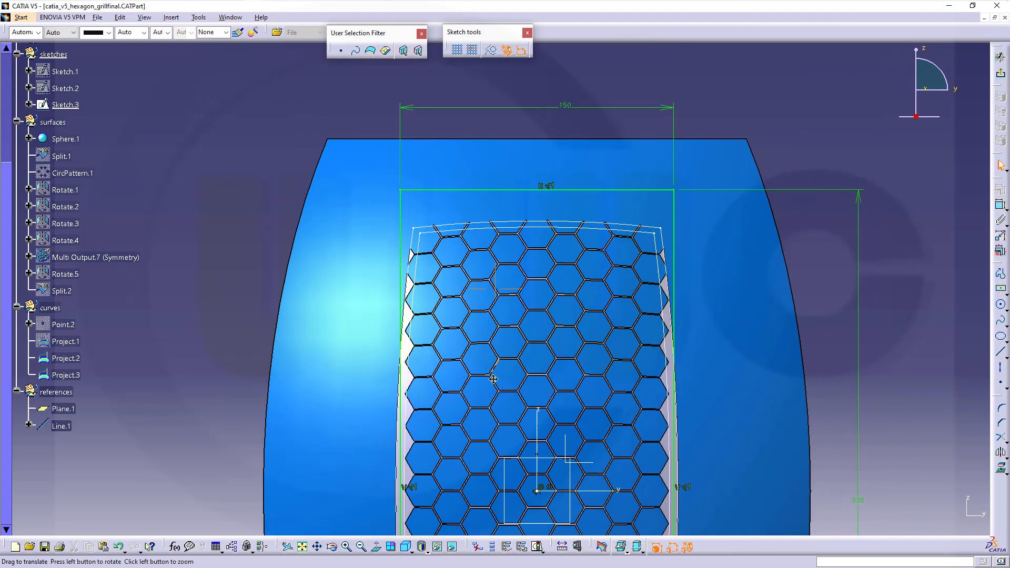
{"action": "double_click", "coordinate": [564, 120]}
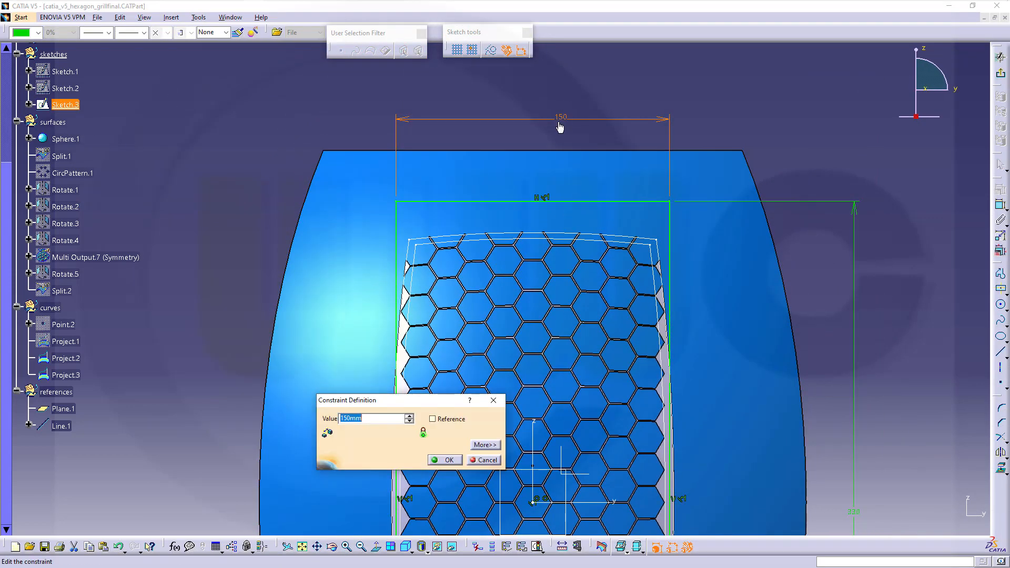
{"action": "type", "text": "140"}
{"action": "key", "text": "Return"}
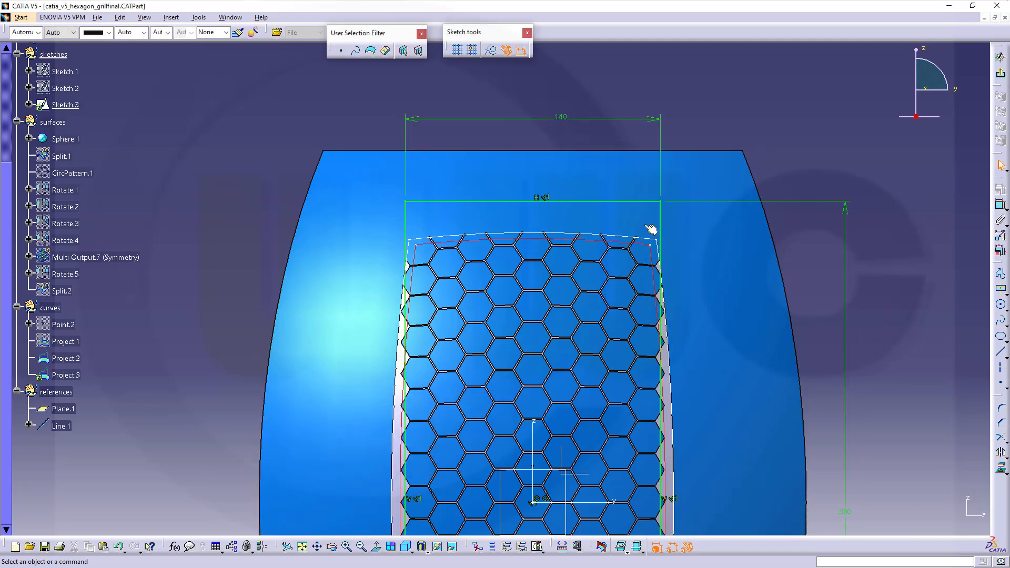
{"action": "left_click", "coordinate": [1001, 75]}
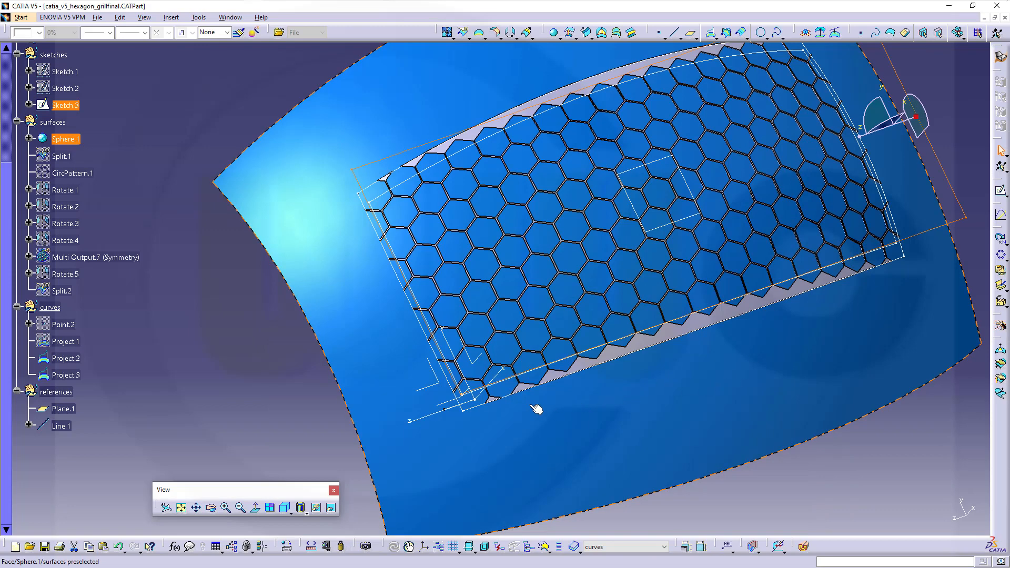
Show Sketch.2, open it to set its rectangle's width to 150 mm, and exit the sketch
{"action": "right_click", "coordinate": [60, 90]}
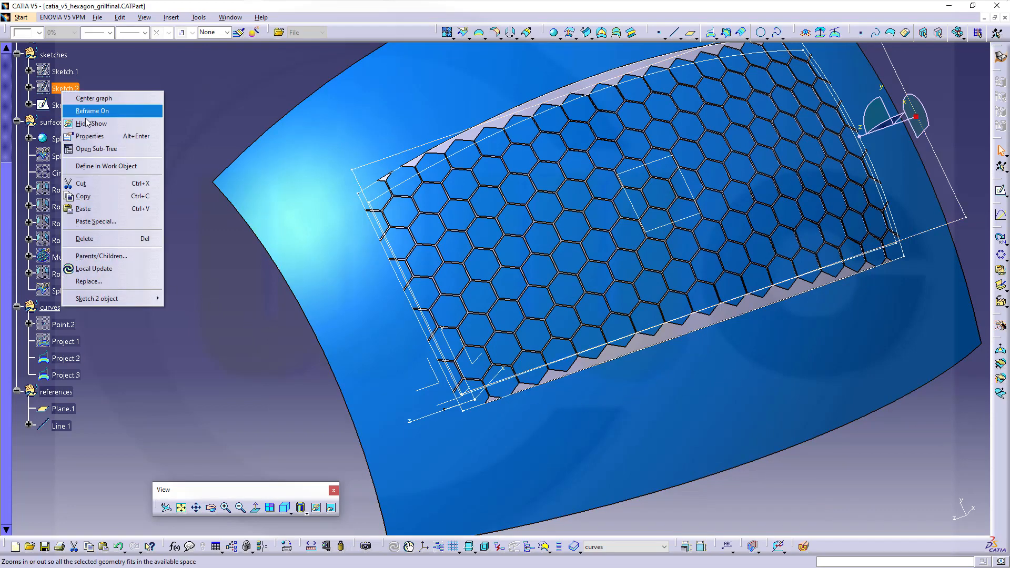
{"action": "left_click", "coordinate": [87, 123]}
{"action": "double_click", "coordinate": [73, 90]}
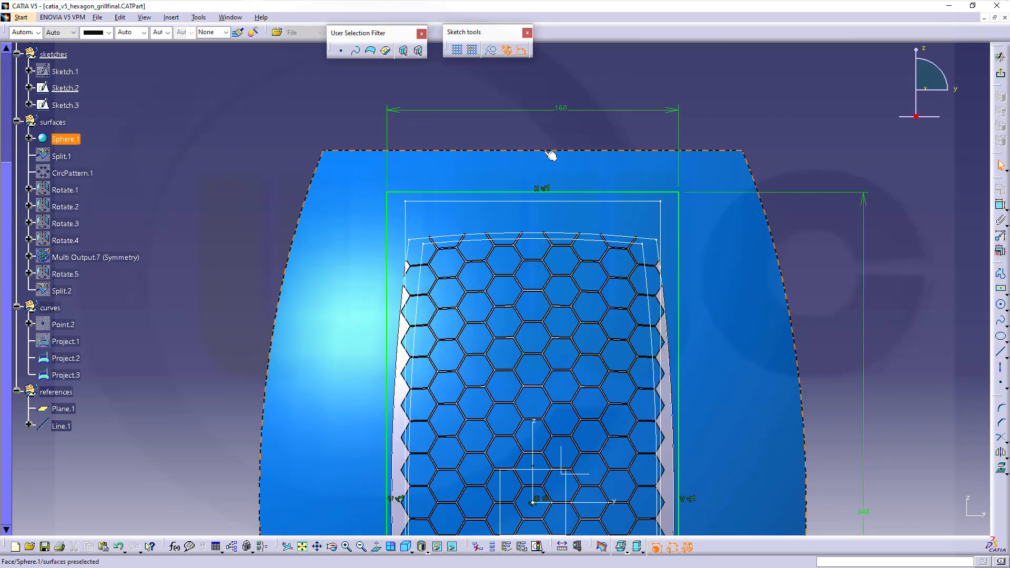
{"action": "double_click", "coordinate": [564, 110]}
{"action": "type", "text": "150"}
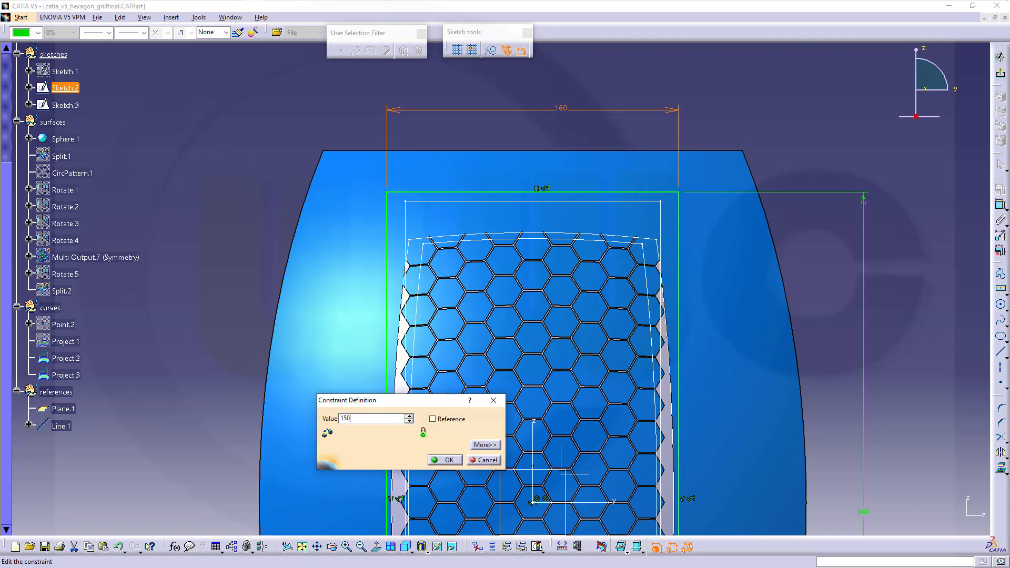
{"action": "key", "text": "Return"}
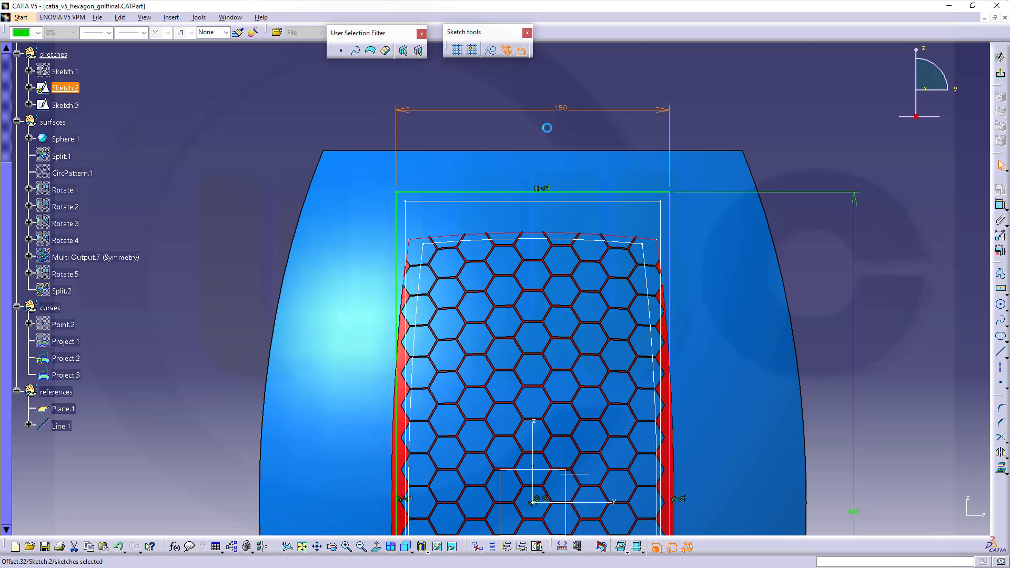
{"action": "left_click", "coordinate": [1001, 72]}
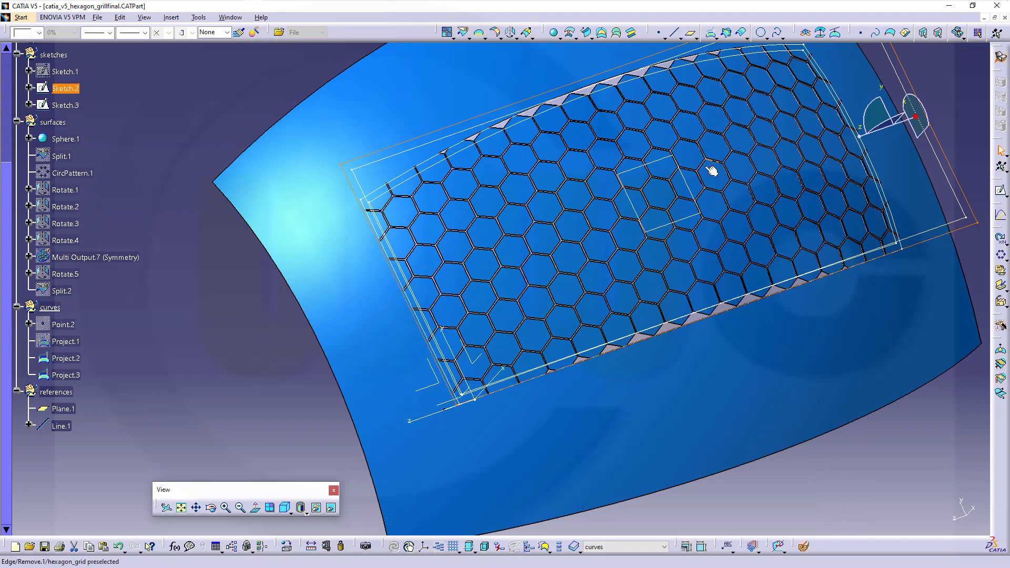
Hide Sketch.2, Sketch.3 and the hexagon_grid body
{"action": "middle_click_drag", "start_coordinate": [587, 210], "coordinate": [569, 241]}
{"action": "middle_click_drag", "start_coordinate": [539, 341], "coordinate": [528, 363]}
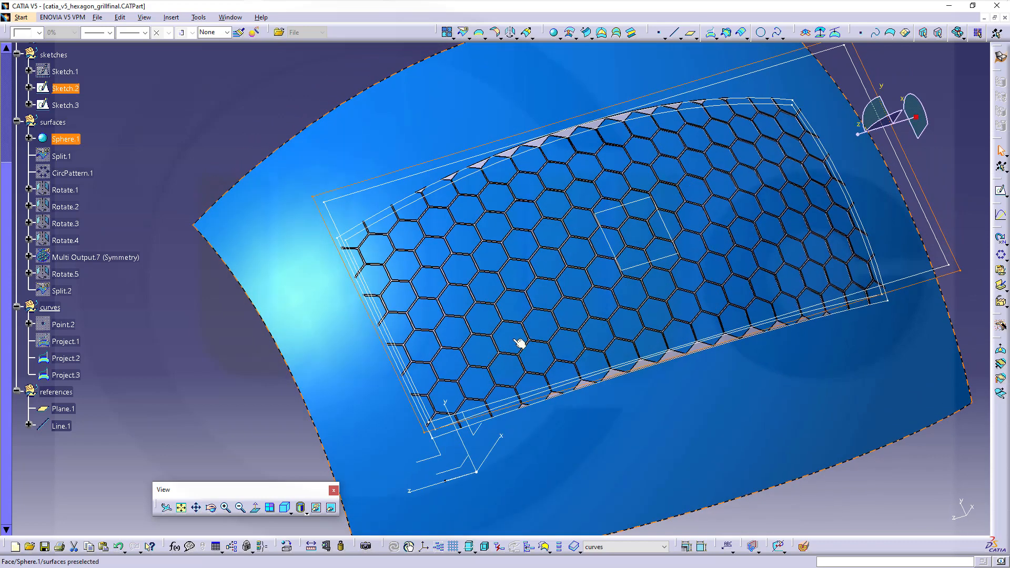
{"action": "right_click", "coordinate": [66, 89]}
{"action": "left_click", "coordinate": [90, 118]}
{"action": "right_click", "coordinate": [67, 106]}
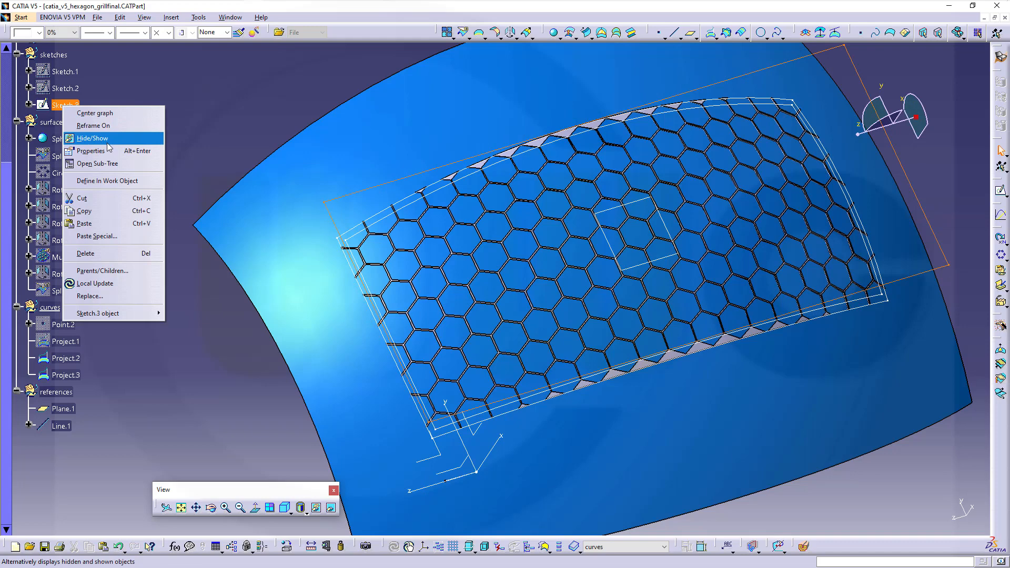
{"action": "left_click", "coordinate": [95, 139]}
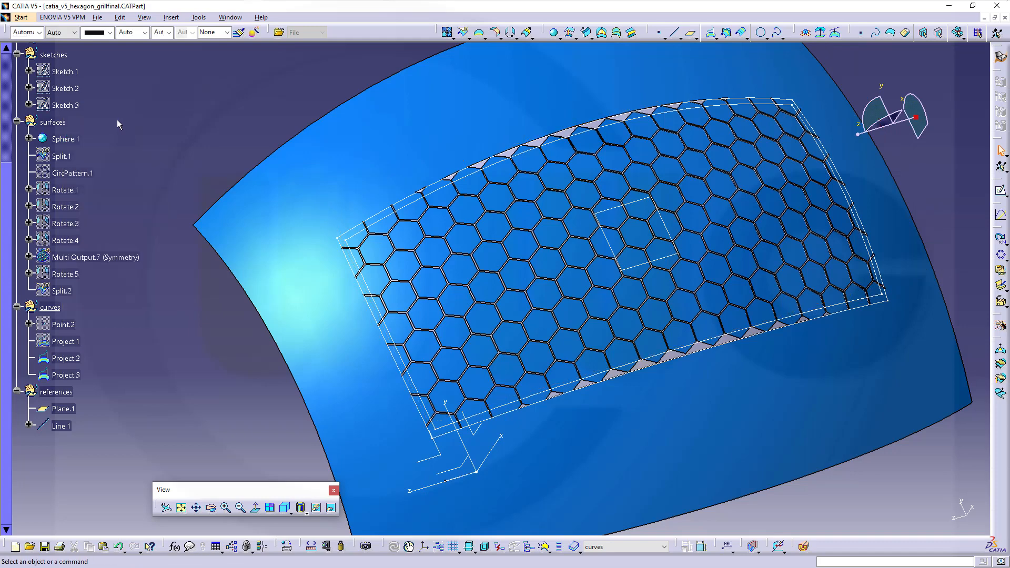
{"action": "scroll", "coordinate": [118, 119], "scroll_direction": "up", "scroll_amount": 6}
{"action": "right_click", "coordinate": [74, 300]}
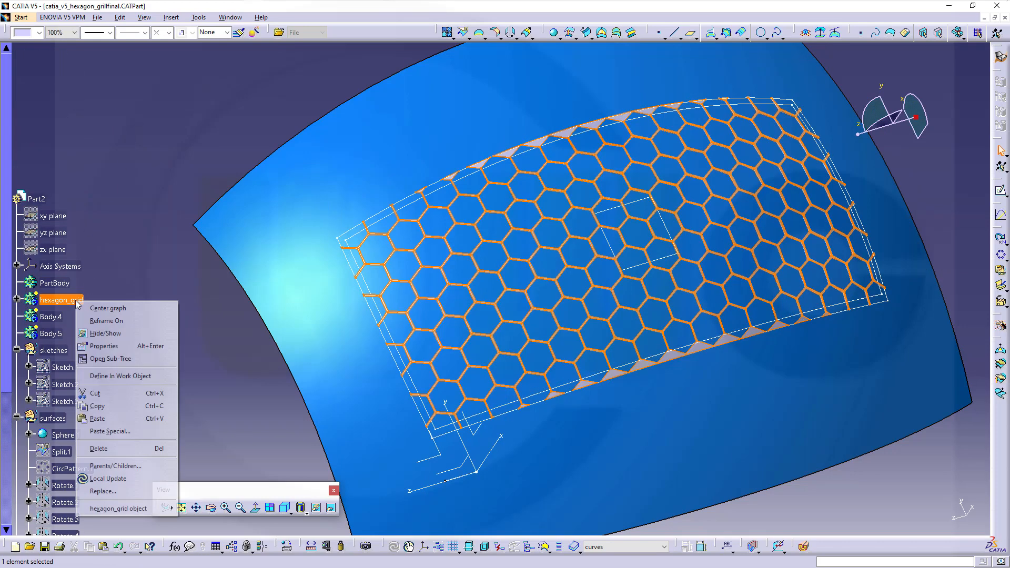
{"action": "left_click", "coordinate": [105, 334]}
{"action": "middle_click_drag", "start_coordinate": [451, 282], "coordinate": [505, 291]}
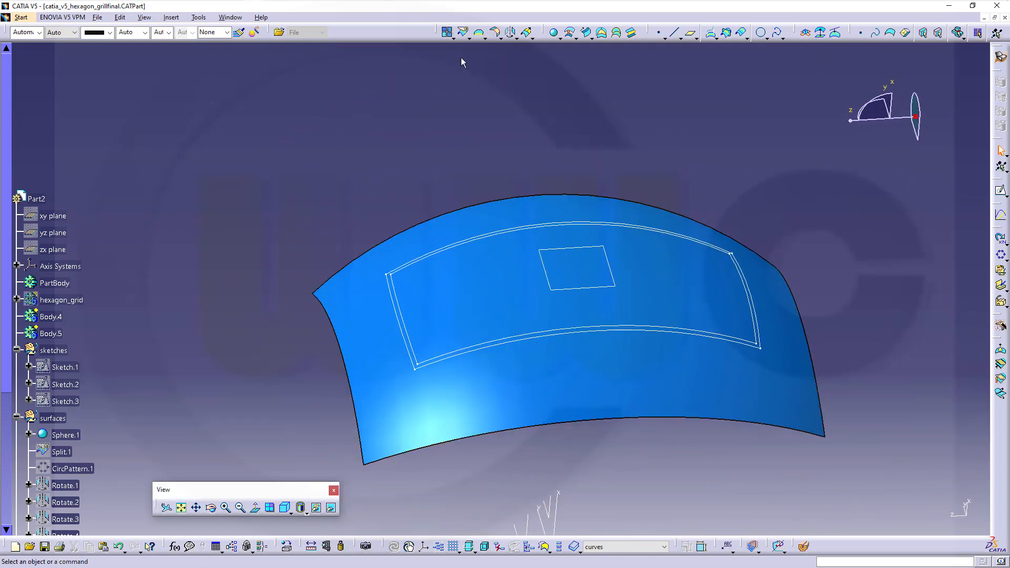
Split Sphere.1 with Project.3 and Project.2, keeping only the narrow frame strip between the two projected rectangles
{"action": "left_click", "coordinate": [464, 32]}
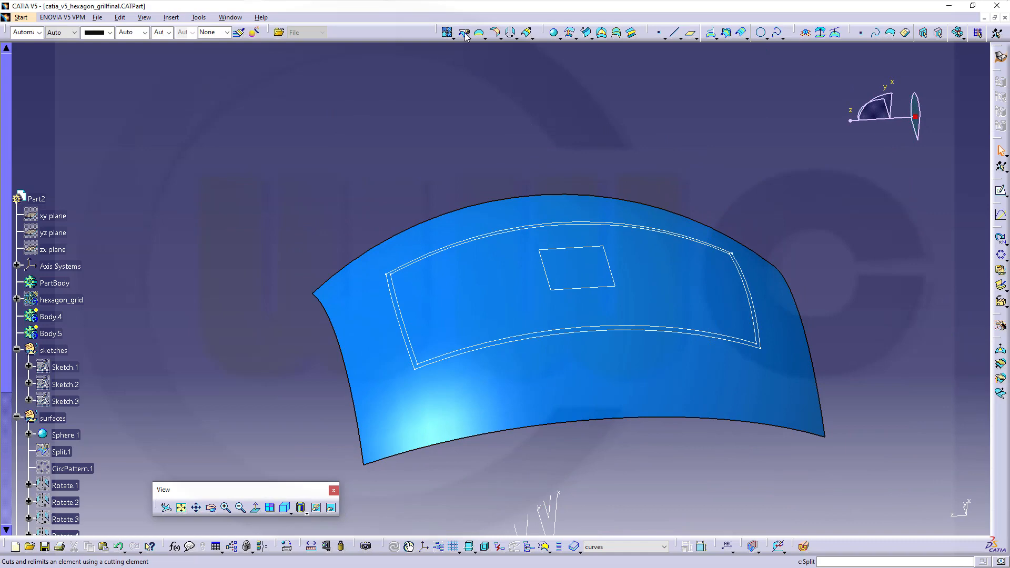
{"action": "left_click", "coordinate": [489, 297]}
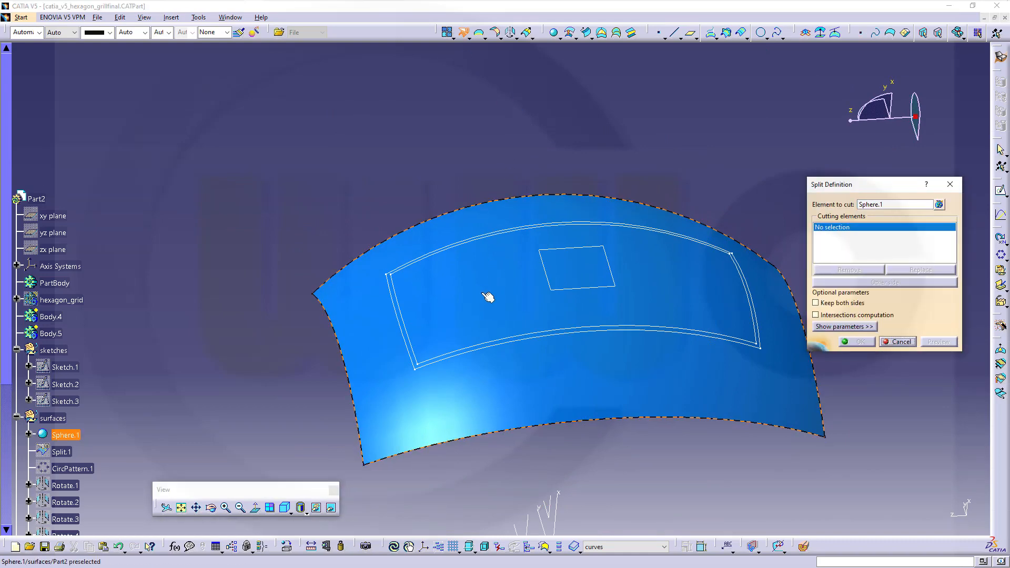
{"action": "left_click", "coordinate": [401, 314]}
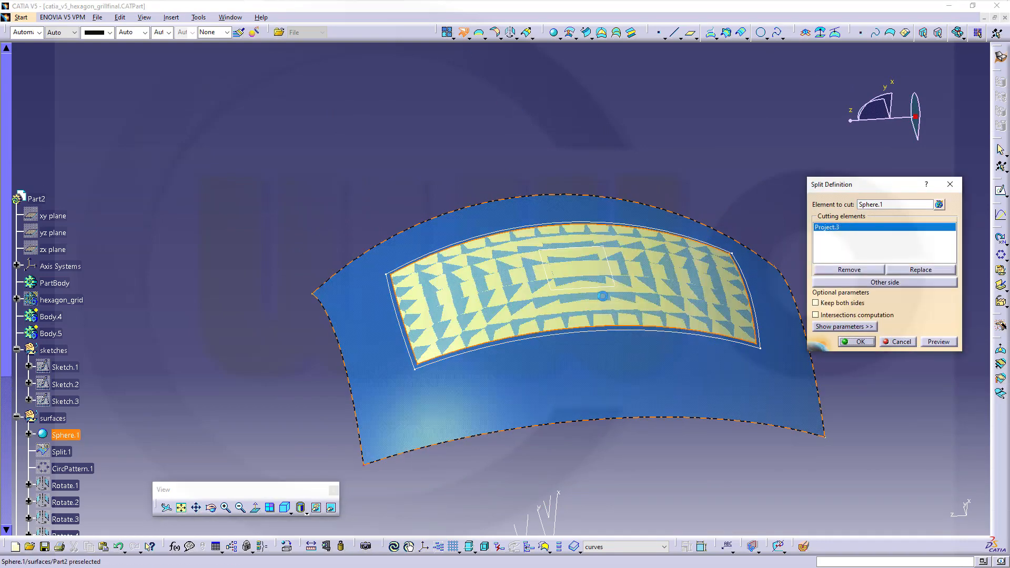
{"action": "left_click", "coordinate": [893, 283]}
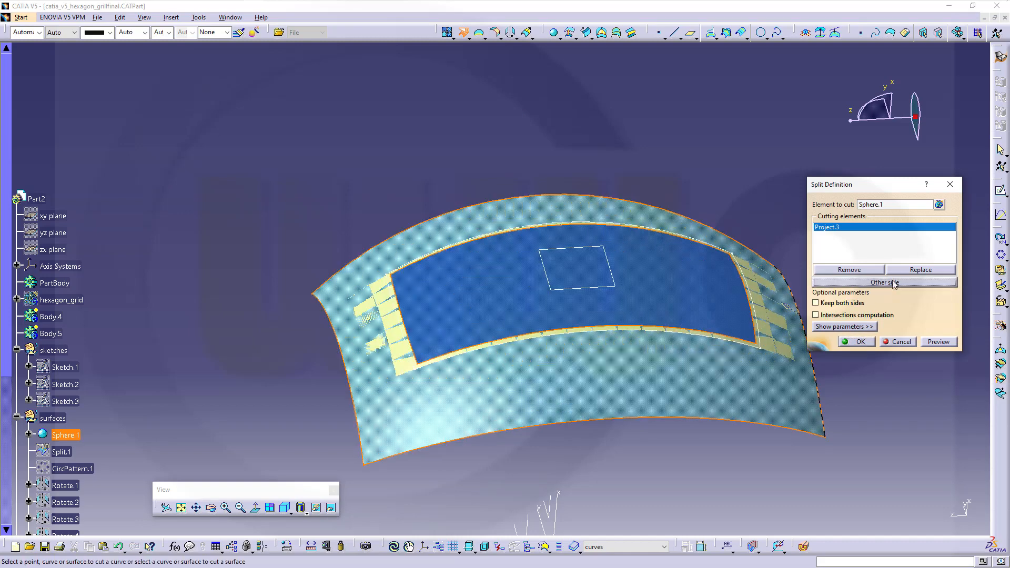
{"action": "left_click", "coordinate": [724, 332]}
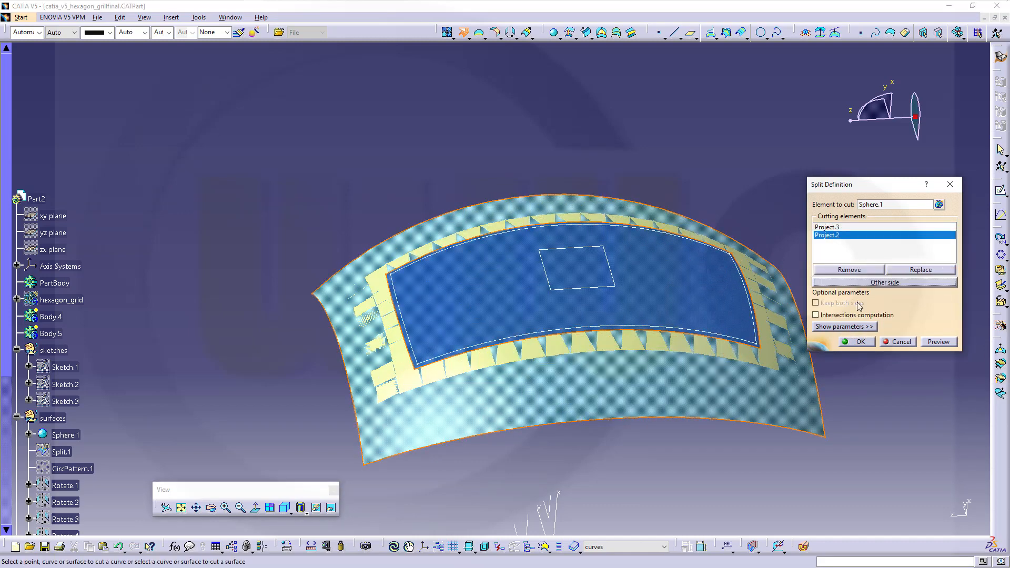
{"action": "left_click", "coordinate": [889, 283]}
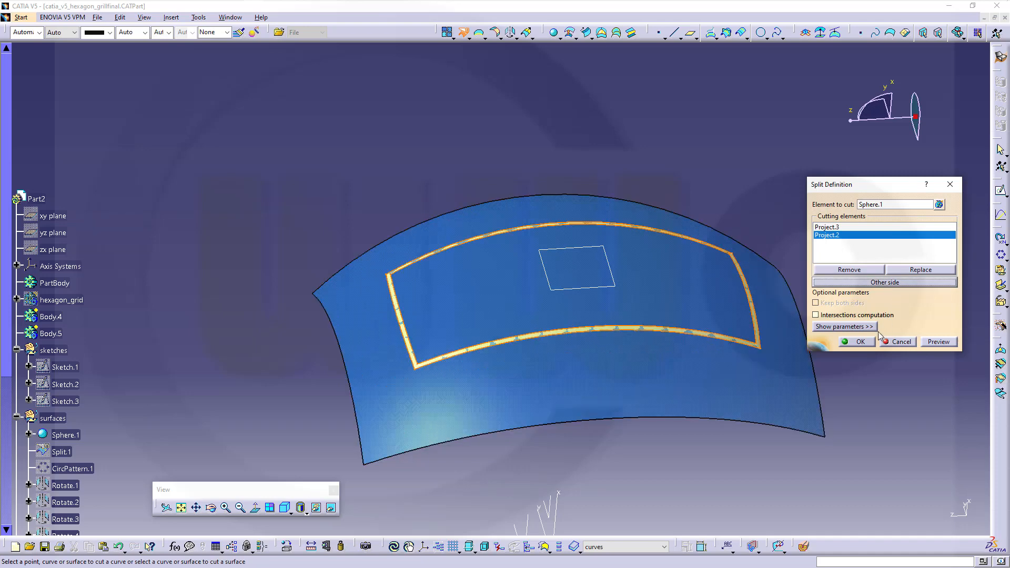
{"action": "left_click", "coordinate": [861, 342]}
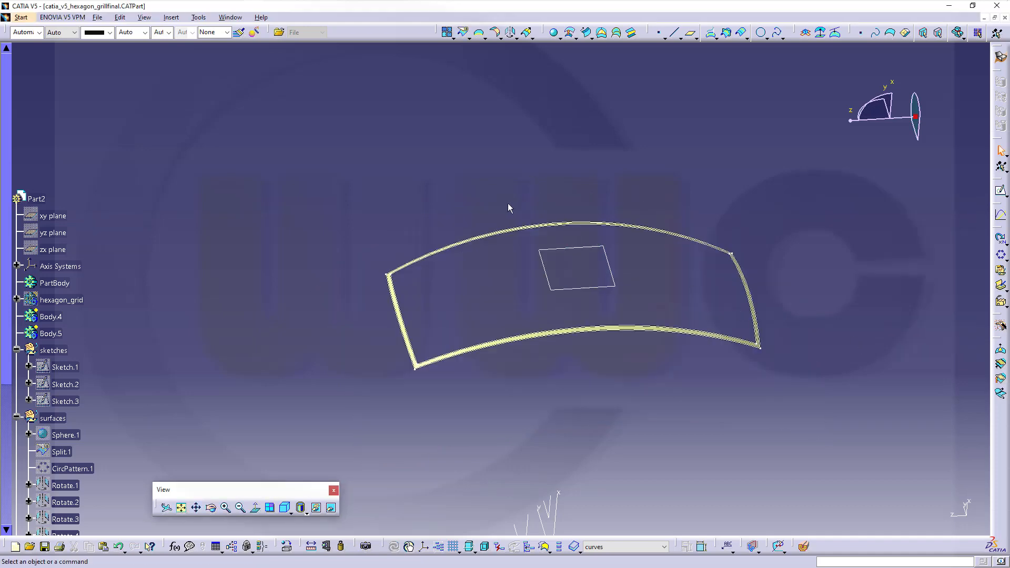
{"action": "middle_click_drag", "start_coordinate": [519, 194], "coordinate": [575, 239]}
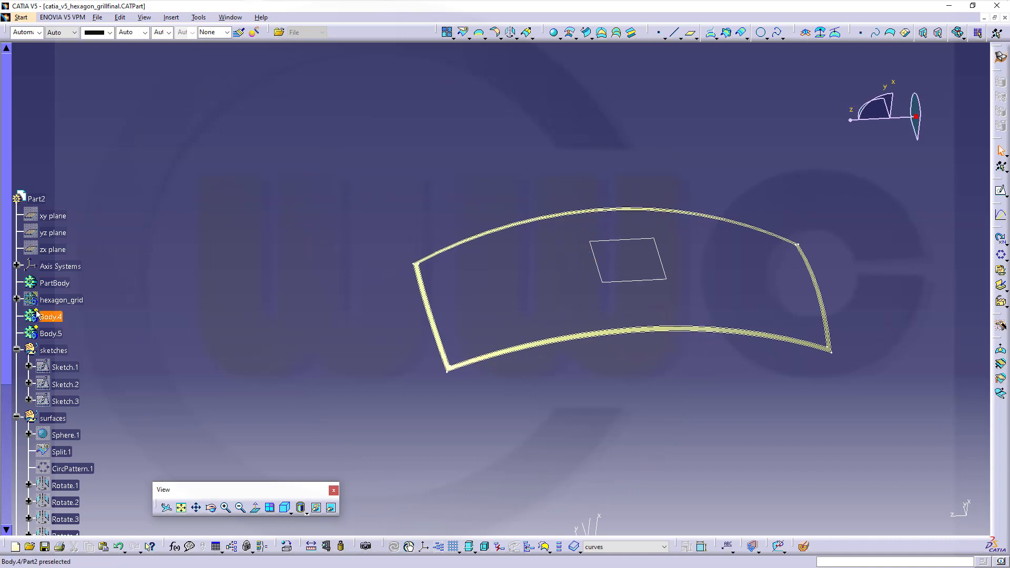
Define Body.4 as the active work object
{"action": "right_click", "coordinate": [52, 317]}
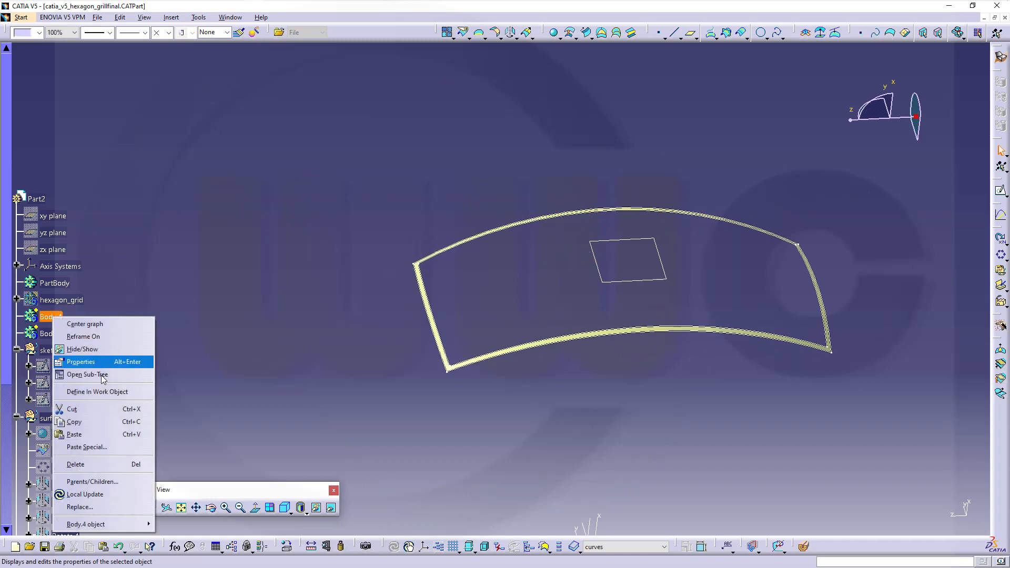
{"action": "left_click", "coordinate": [105, 392]}
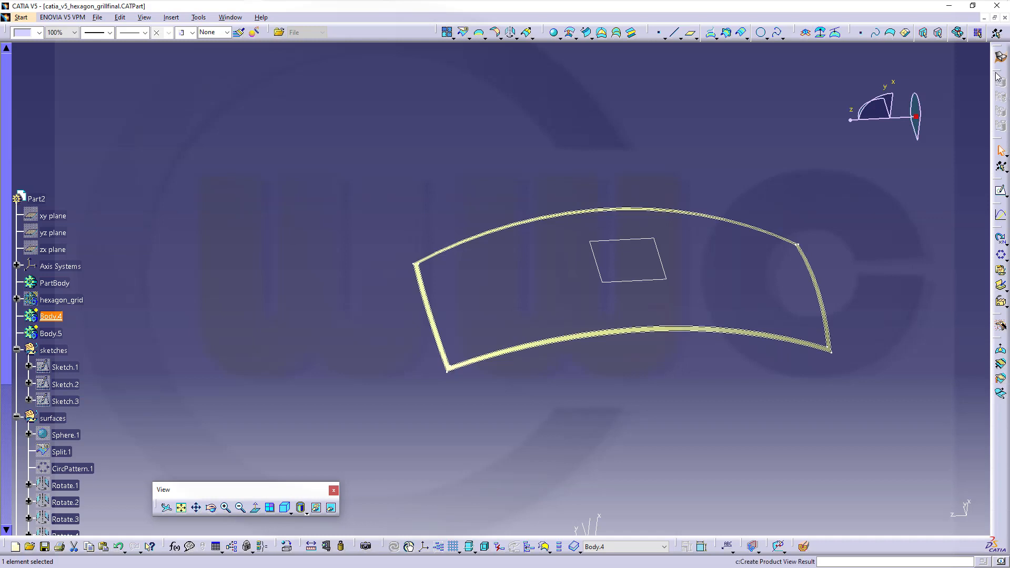
In the Part Design workbench, thicken the Split.3 frame strip with a first offset of 2 mm and a second offset of 3 mm
{"action": "left_click", "coordinate": [1001, 57]}
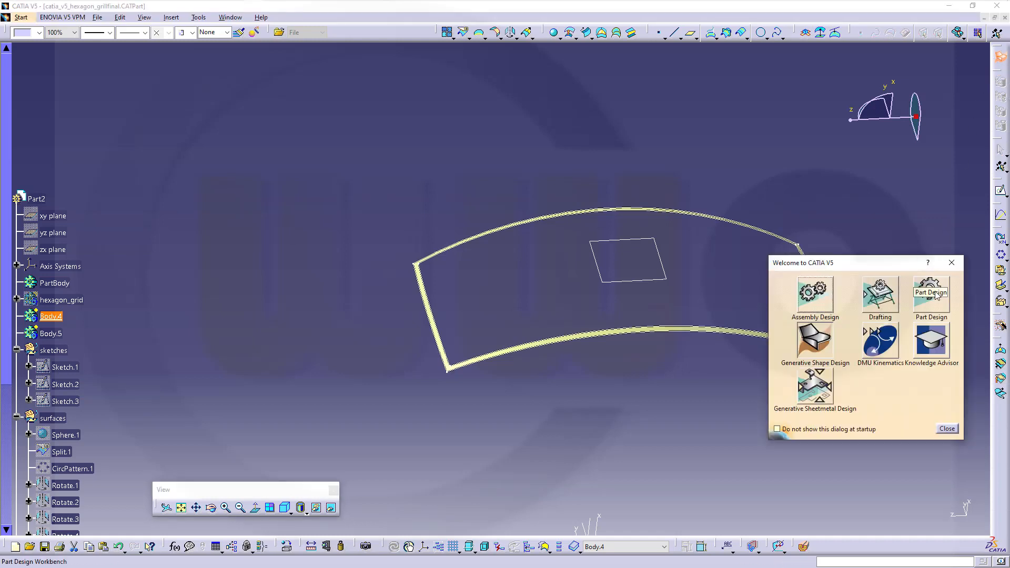
{"action": "left_click", "coordinate": [932, 305]}
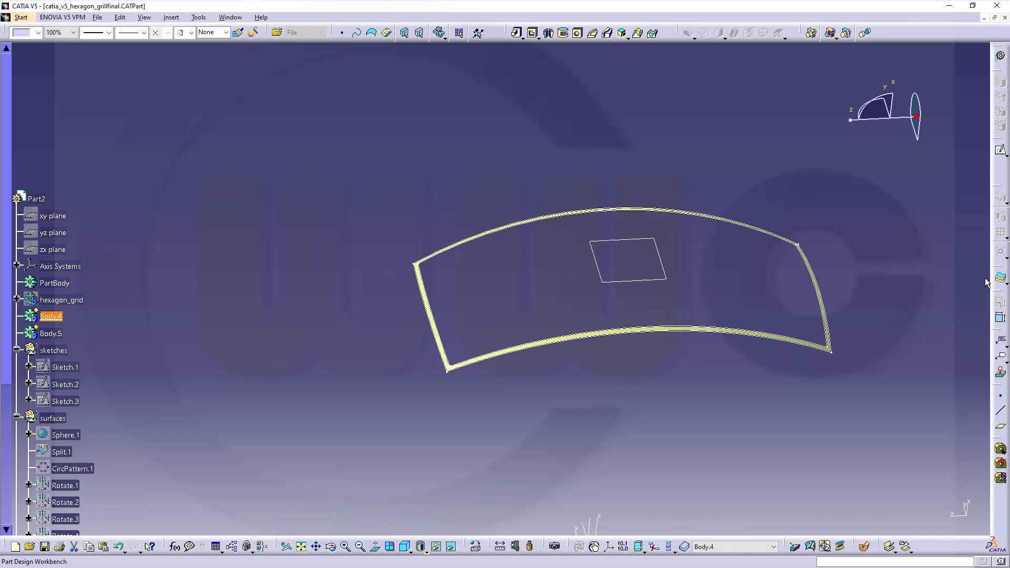
{"action": "left_click", "coordinate": [1001, 278]}
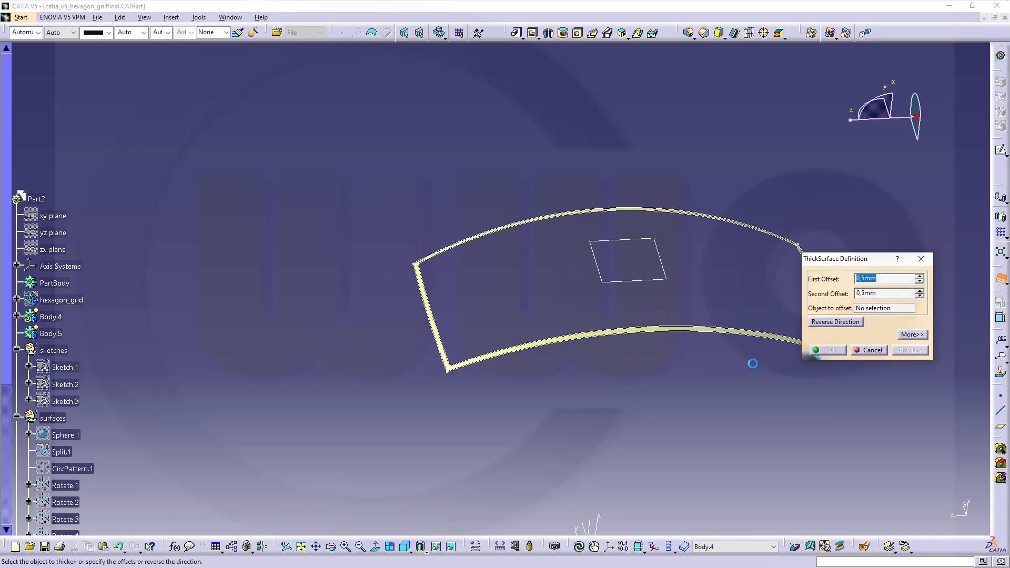
{"action": "middle_click_drag", "start_coordinate": [710, 357], "coordinate": [668, 319]}
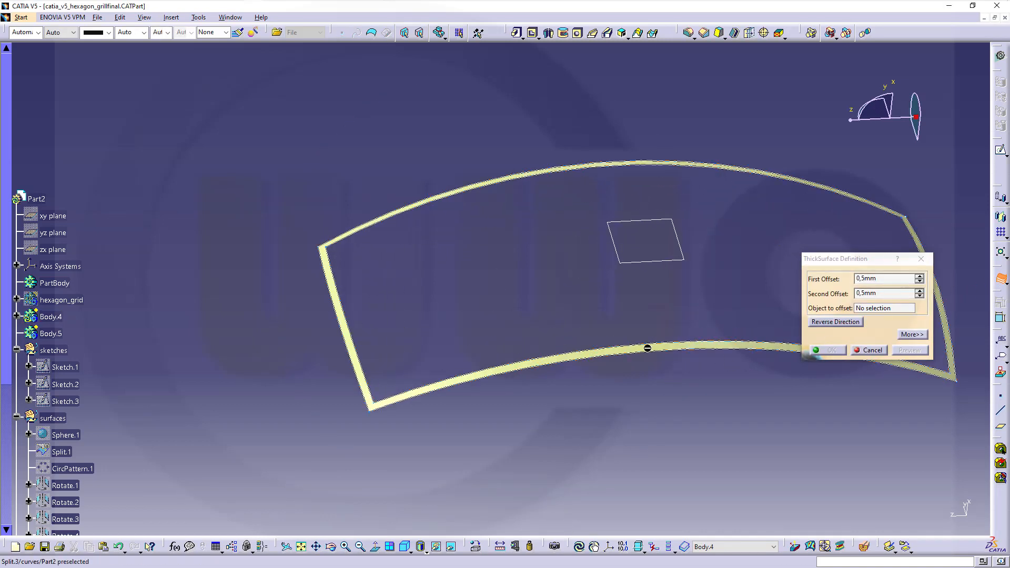
{"action": "left_click", "coordinate": [648, 349]}
{"action": "middle_click_drag", "start_coordinate": [668, 358], "coordinate": [642, 332]}
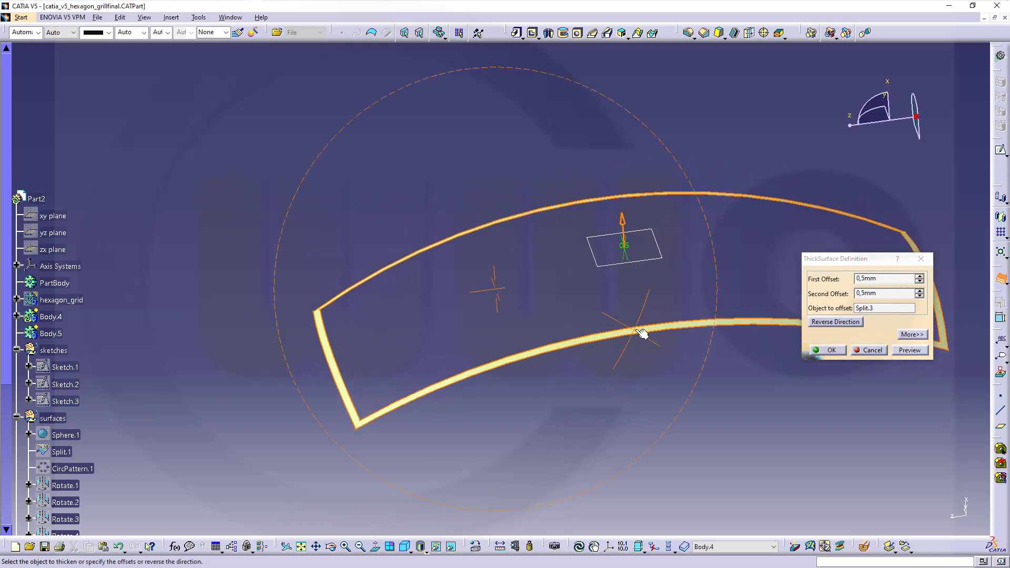
{"action": "double_click", "coordinate": [889, 279]}
{"action": "type", "text": "2"}
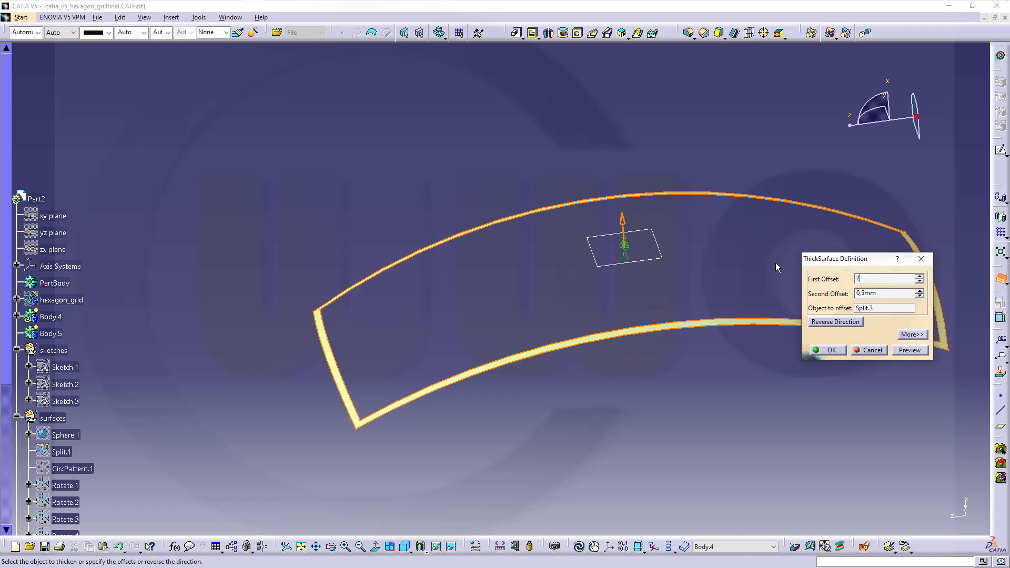
{"action": "key", "text": "Tab"}
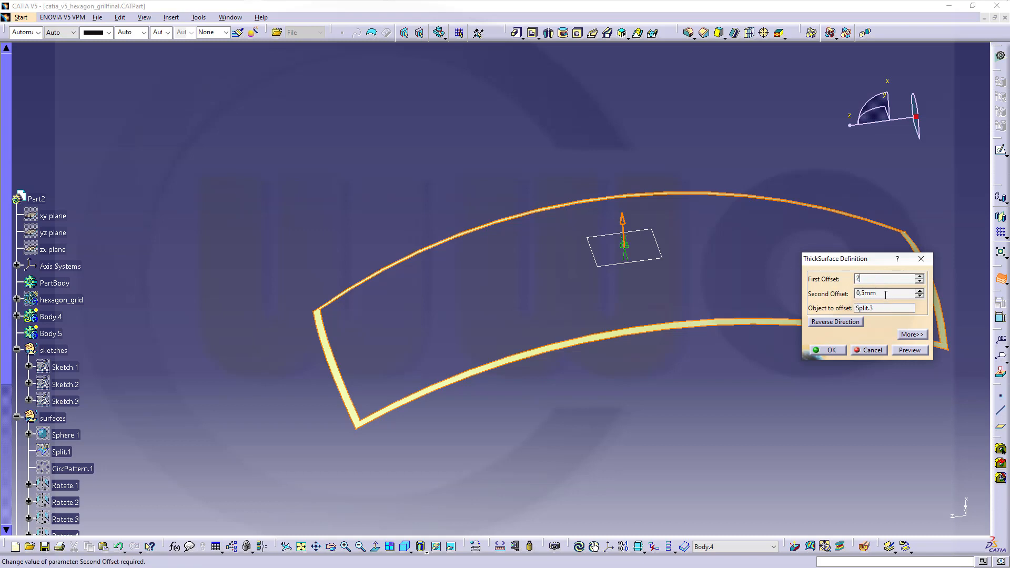
{"action": "type", "text": "3"}
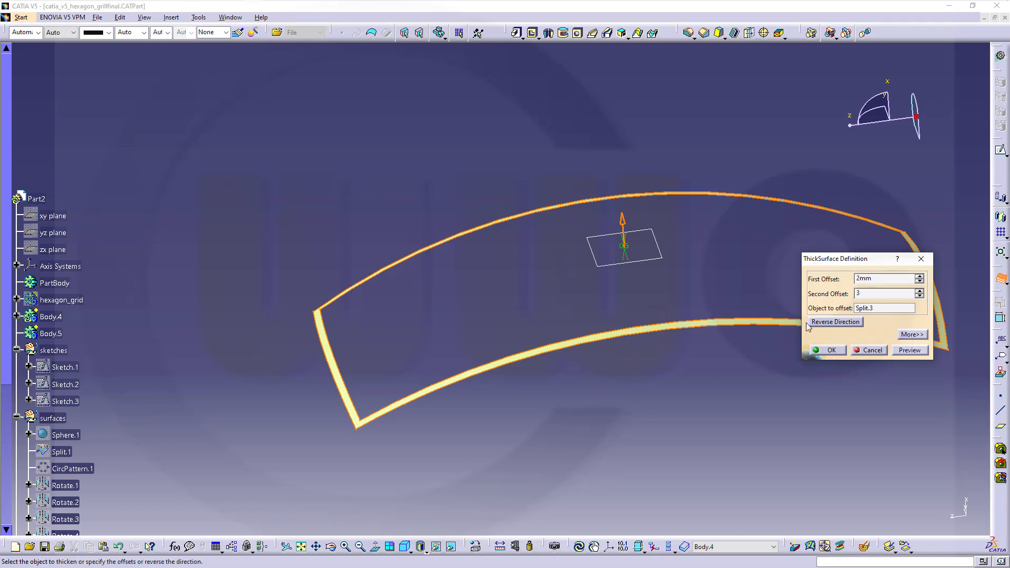
{"action": "left_click", "coordinate": [831, 350]}
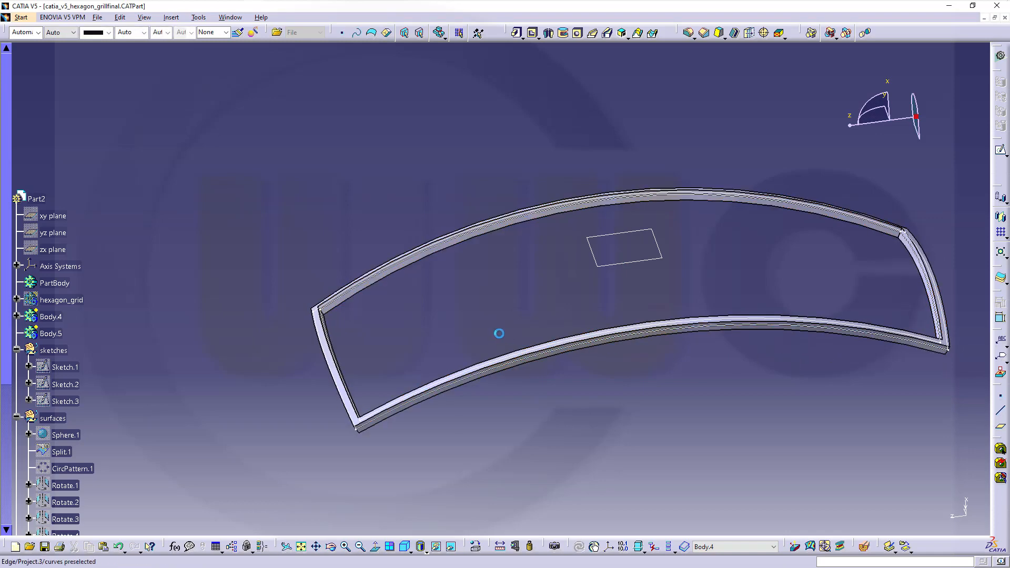
Rename Body.4 as border
{"action": "middle_click_drag", "start_coordinate": [498, 334], "coordinate": [475, 276]}
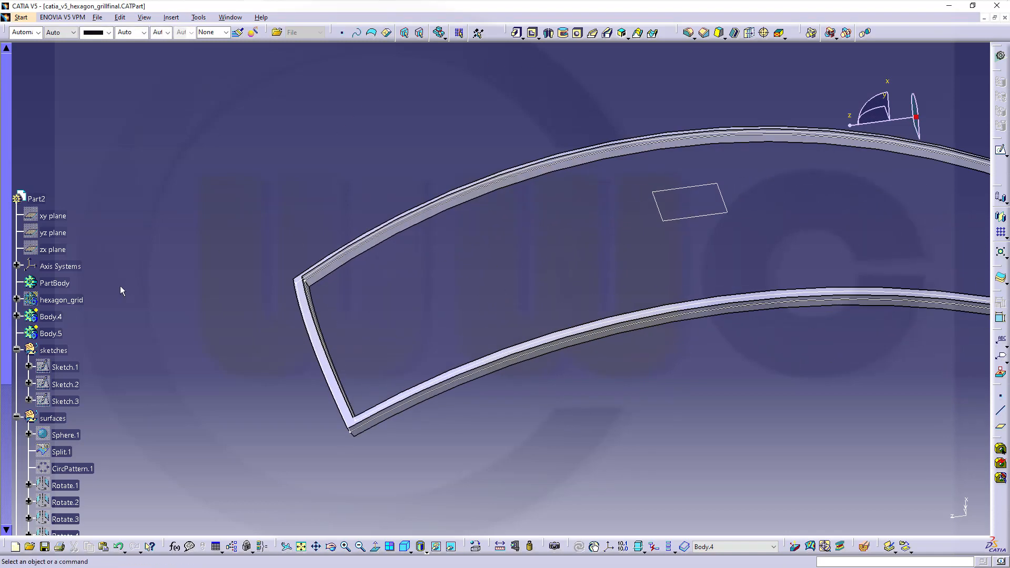
{"action": "left_click", "coordinate": [51, 316]}
{"action": "right_click", "coordinate": [50, 318]}
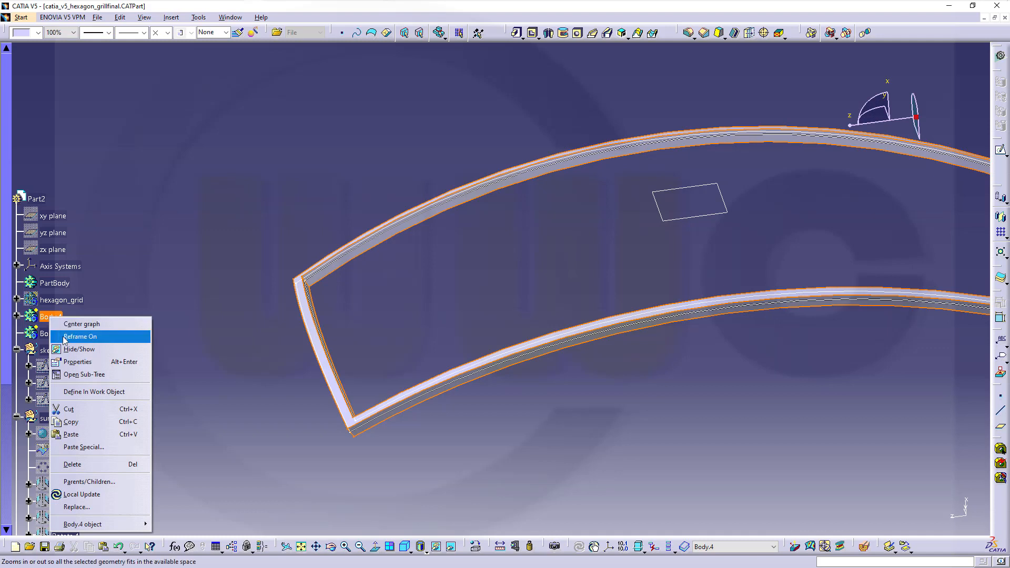
{"action": "left_click", "coordinate": [77, 362]}
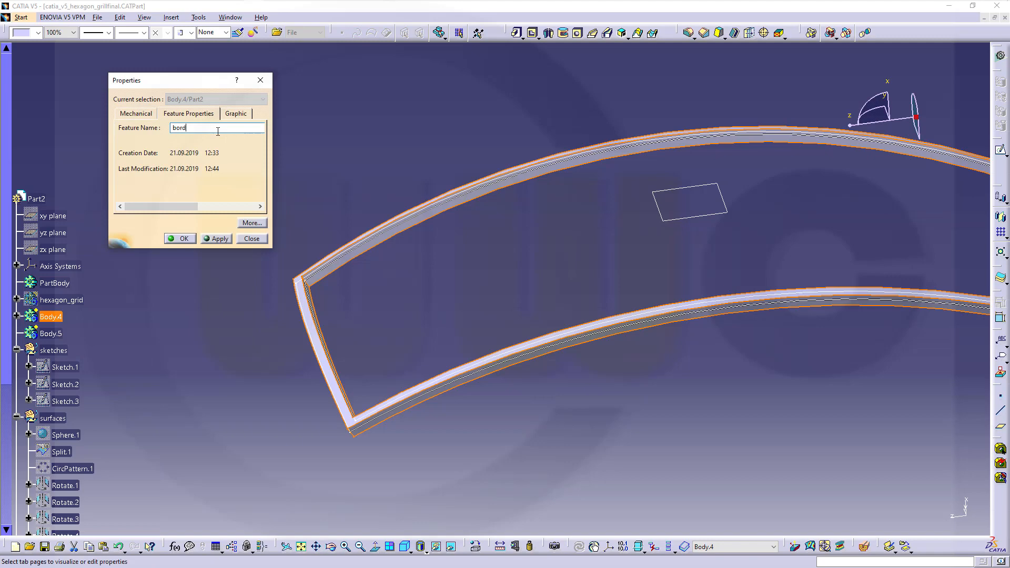
{"action": "key", "text": "Return"}
{"action": "left_click", "coordinate": [621, 301]}
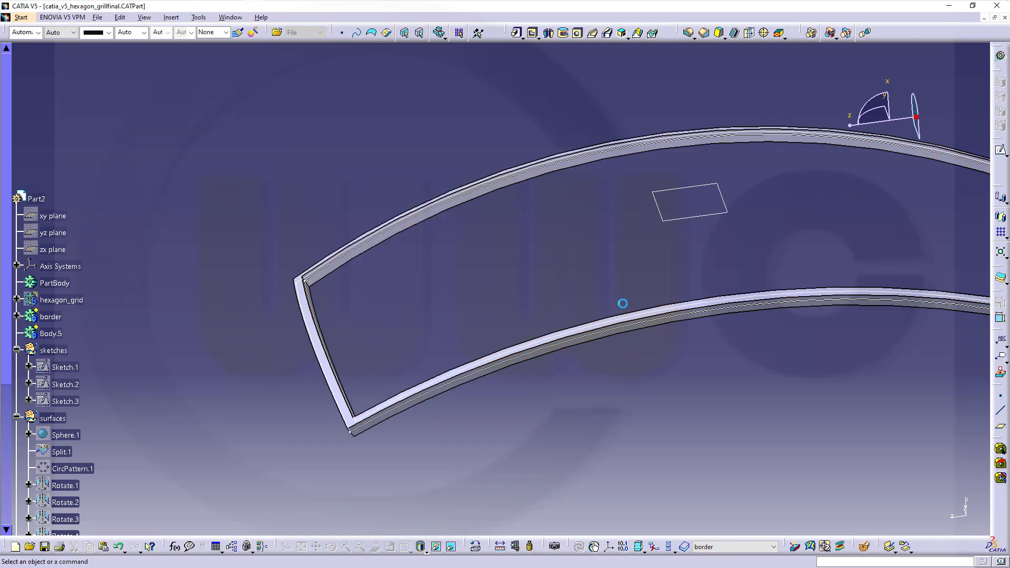
Fillet the four inner corner edges of the thickened frame with a 10 mm radius
{"action": "middle_click_drag", "start_coordinate": [411, 200], "coordinate": [538, 180]}
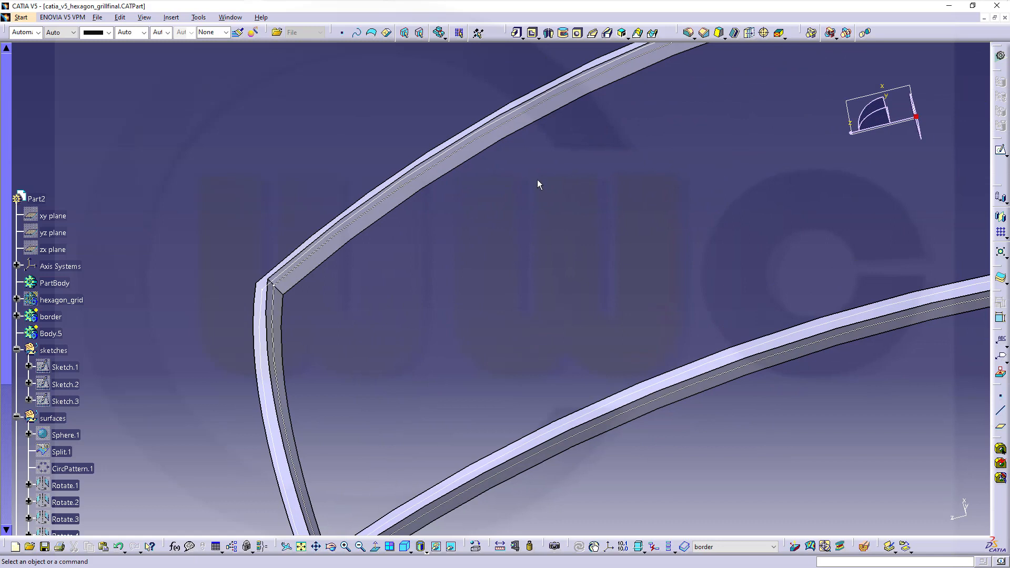
{"action": "left_click", "coordinate": [688, 32]}
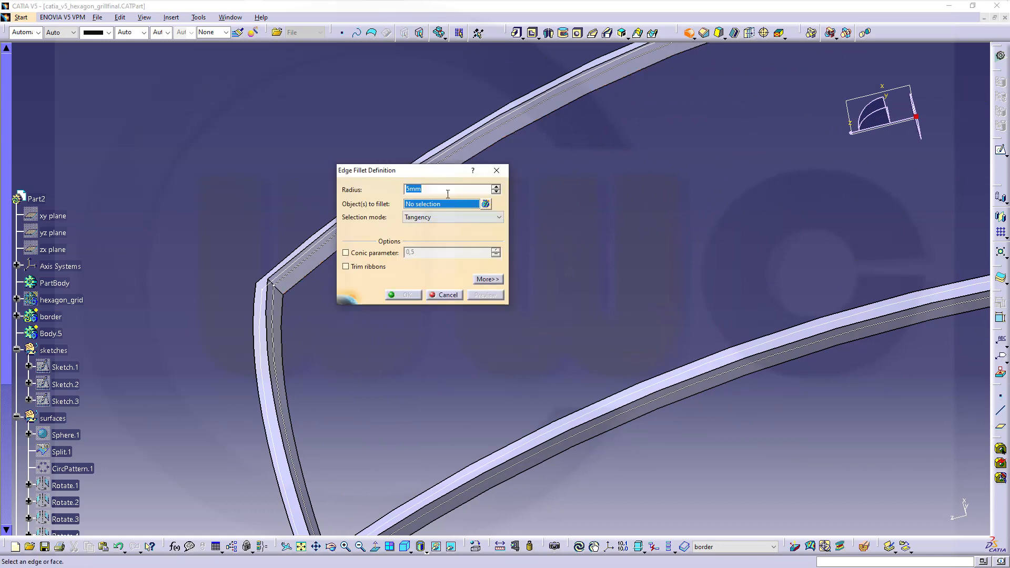
{"action": "left_click", "coordinate": [277, 298]}
{"action": "middle_click_drag", "start_coordinate": [460, 308], "coordinate": [336, 258]}
{"action": "middle_click_drag", "start_coordinate": [595, 204], "coordinate": [496, 340]}
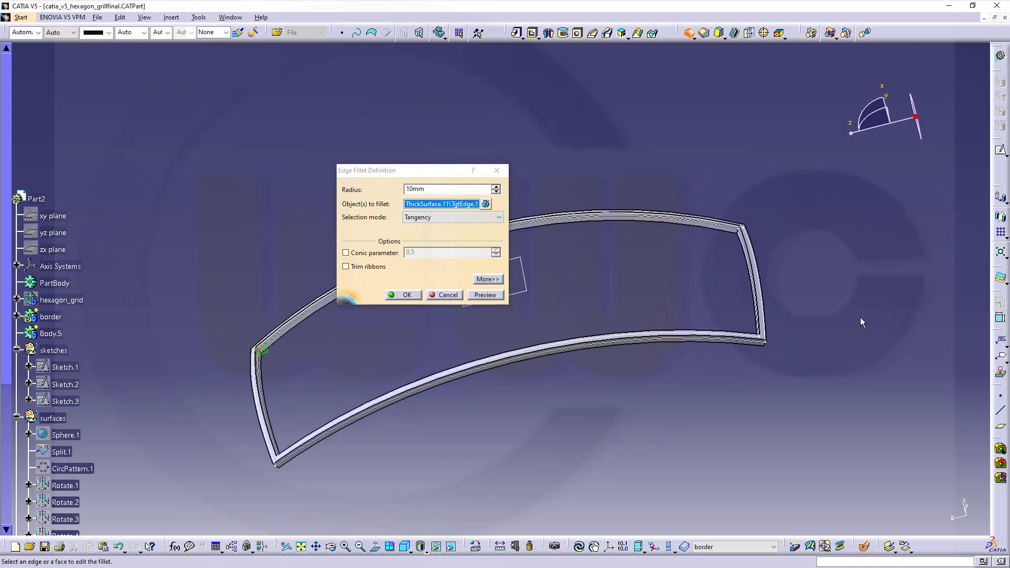
{"action": "middle_click_drag", "start_coordinate": [861, 319], "coordinate": [862, 174]}
{"action": "middle_click_drag", "start_coordinate": [757, 258], "coordinate": [598, 314]}
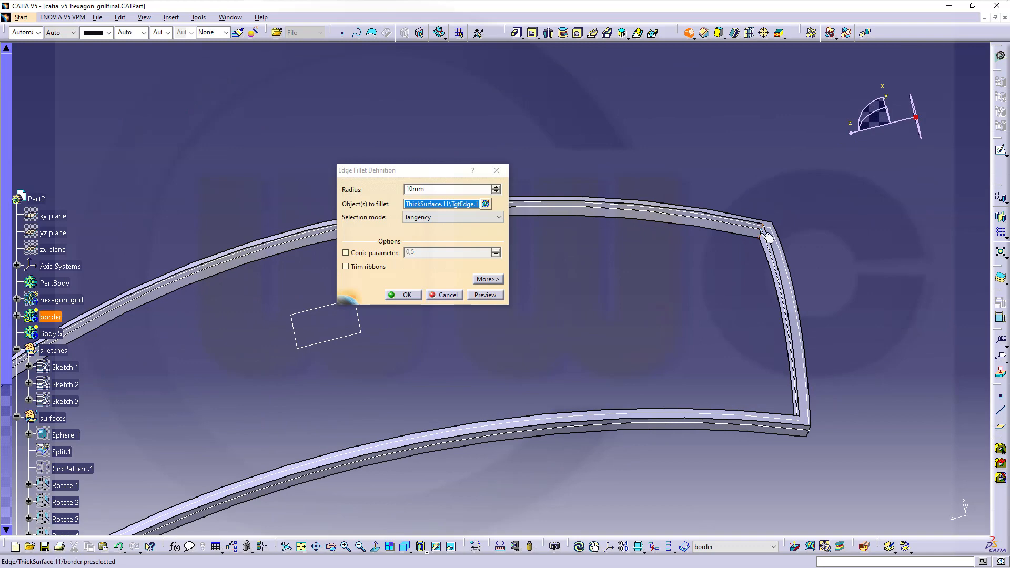
{"action": "left_click", "coordinate": [758, 236]}
{"action": "middle_click_drag", "start_coordinate": [574, 423], "coordinate": [615, 500]}
{"action": "scroll", "coordinate": [722, 311], "scroll_direction": "up", "scroll_amount": 1}
{"action": "middle_click_drag", "start_coordinate": [723, 312], "coordinate": [743, 283]}
{"action": "scroll", "coordinate": [743, 284], "scroll_direction": "down", "scroll_amount": 1}
{"action": "left_click", "coordinate": [754, 273]}
{"action": "middle_click_drag", "start_coordinate": [648, 283], "coordinate": [749, 265]}
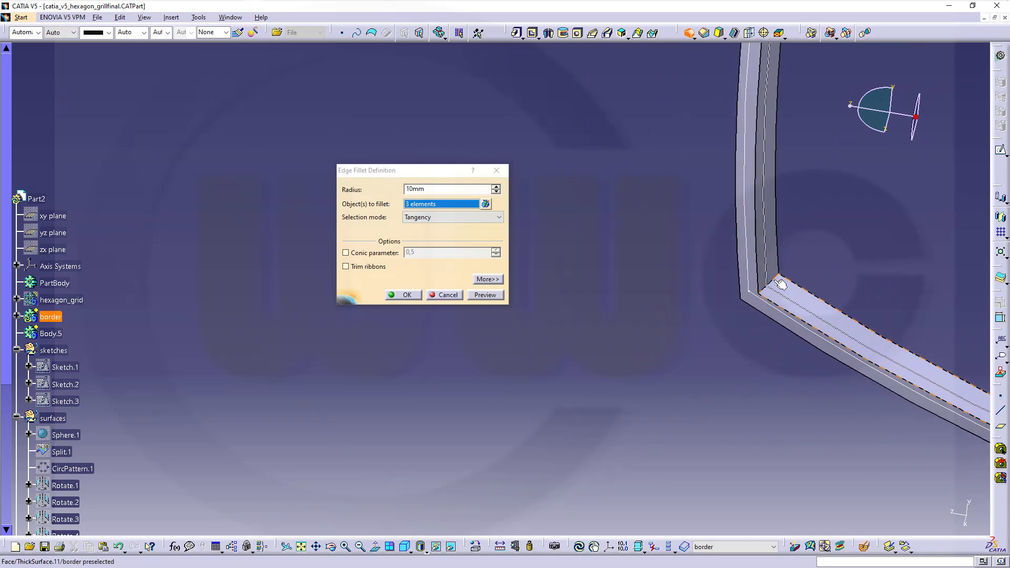
{"action": "left_click", "coordinate": [769, 284]}
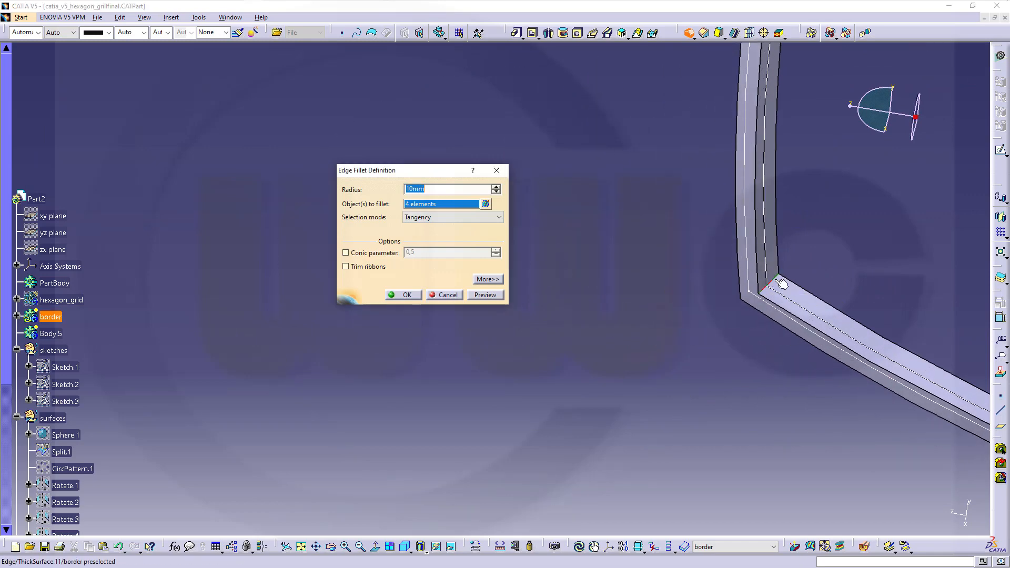
{"action": "left_click", "coordinate": [406, 298]}
Fillet the four outer corner edges of the frame with a 15 mm radius
{"action": "middle_click_drag", "start_coordinate": [779, 323], "coordinate": [610, 510]}
{"action": "middle_click_drag", "start_coordinate": [626, 300], "coordinate": [665, 131]}
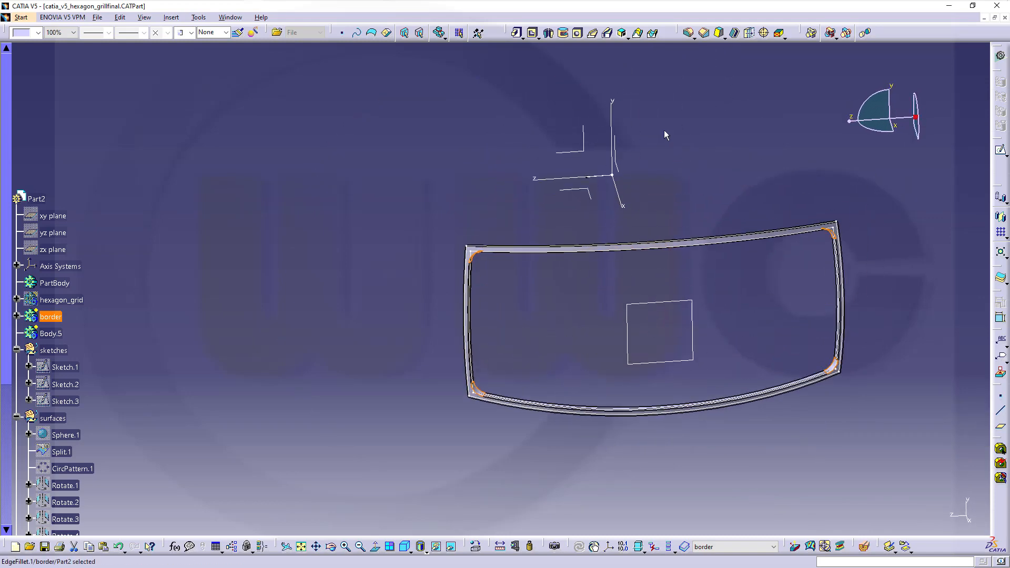
{"action": "left_click", "coordinate": [689, 32]}
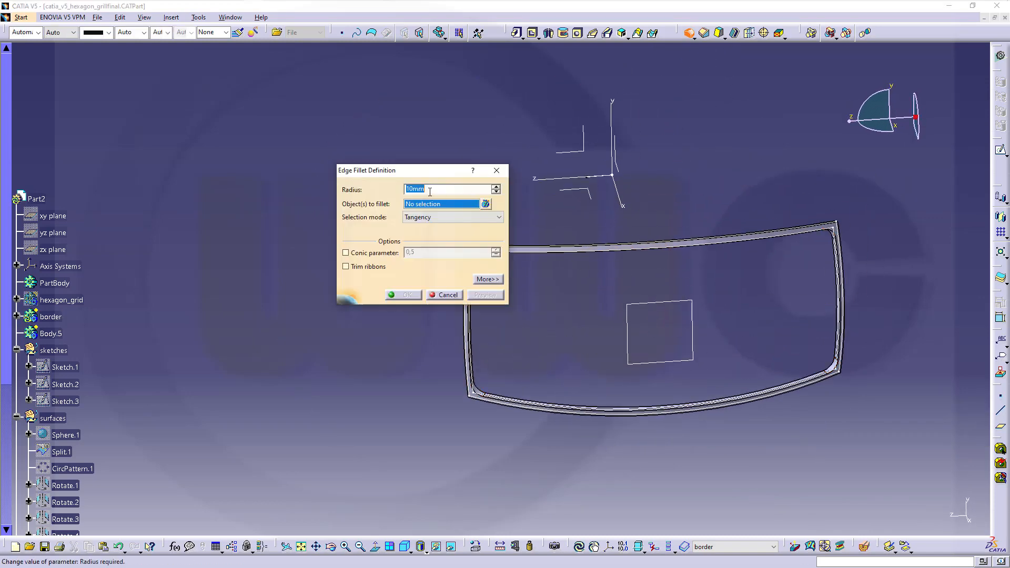
{"action": "type", "text": "15"}
{"action": "middle_click_drag", "start_coordinate": [491, 422], "coordinate": [619, 317]}
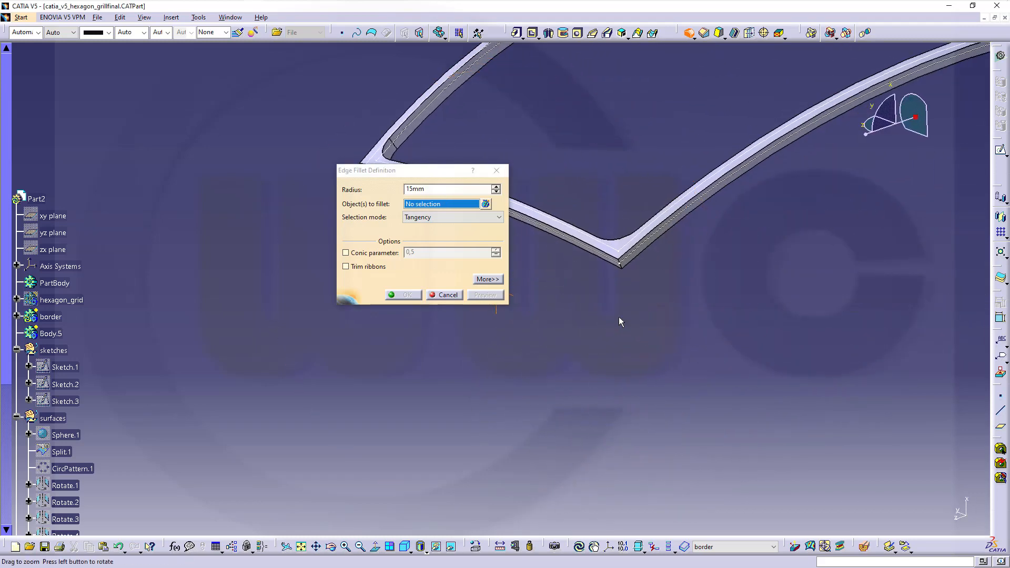
{"action": "left_click", "coordinate": [620, 266]}
{"action": "middle_click_drag", "start_coordinate": [620, 266], "coordinate": [771, 331]}
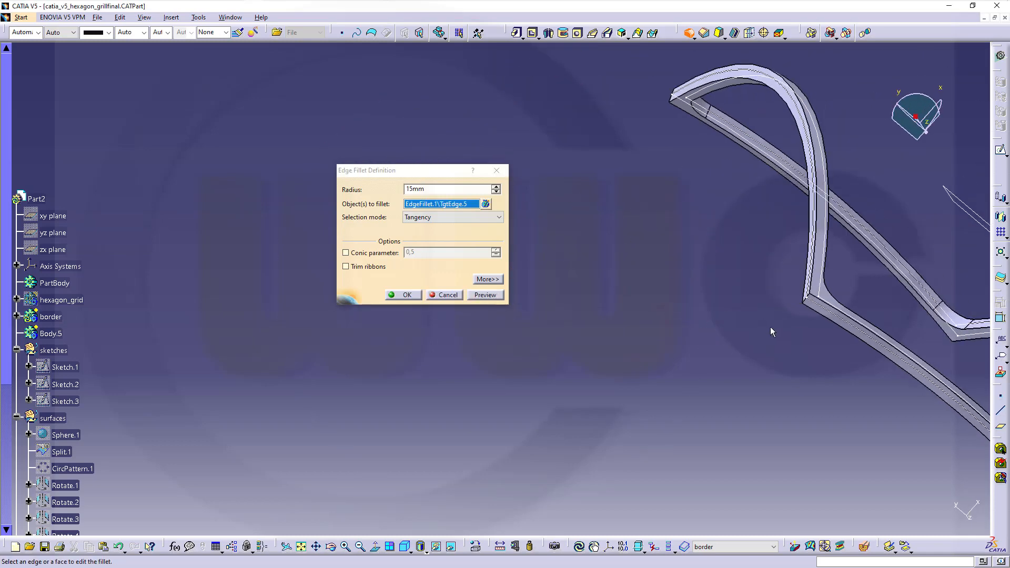
{"action": "left_click", "coordinate": [810, 304]}
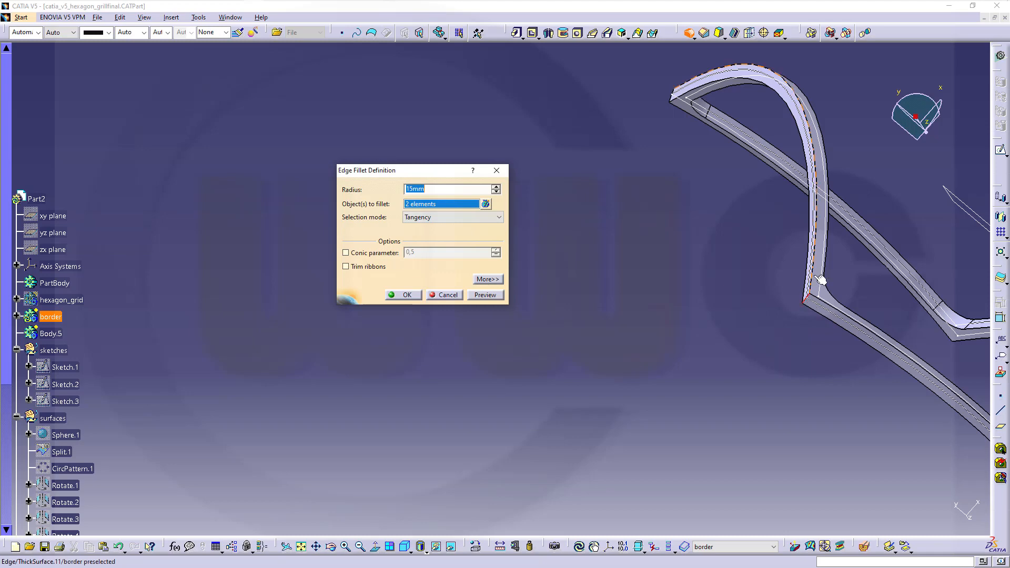
{"action": "middle_click_drag", "start_coordinate": [809, 305], "coordinate": [634, 329]}
{"action": "middle_click_drag", "start_coordinate": [866, 273], "coordinate": [762, 354]}
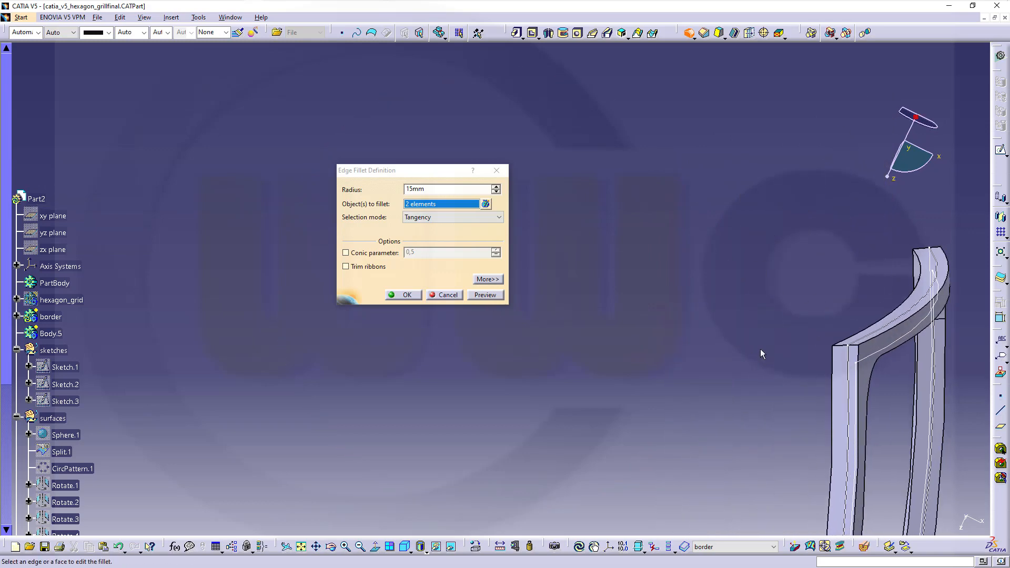
{"action": "left_click", "coordinate": [839, 347]}
{"action": "middle_click_drag", "start_coordinate": [834, 264], "coordinate": [676, 311]}
{"action": "middle_click_drag", "start_coordinate": [930, 386], "coordinate": [379, 316]}
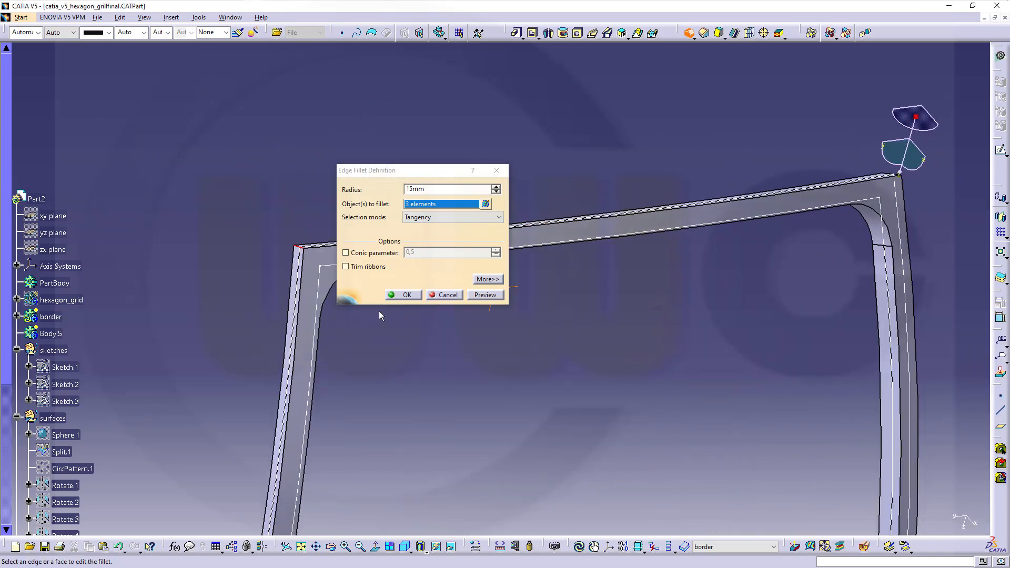
{"action": "middle_click_drag", "start_coordinate": [722, 325], "coordinate": [627, 339]}
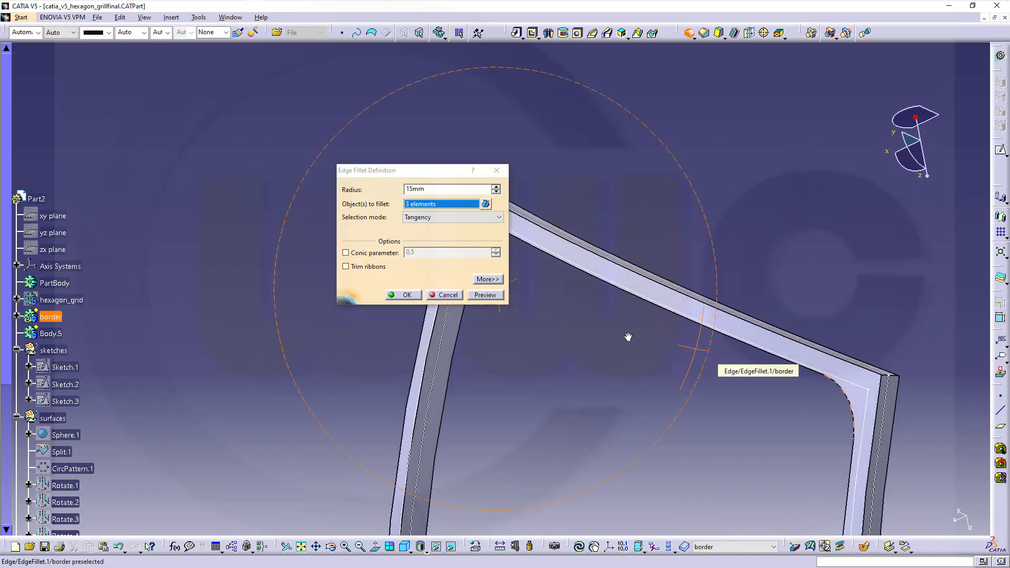
{"action": "left_click", "coordinate": [867, 364]}
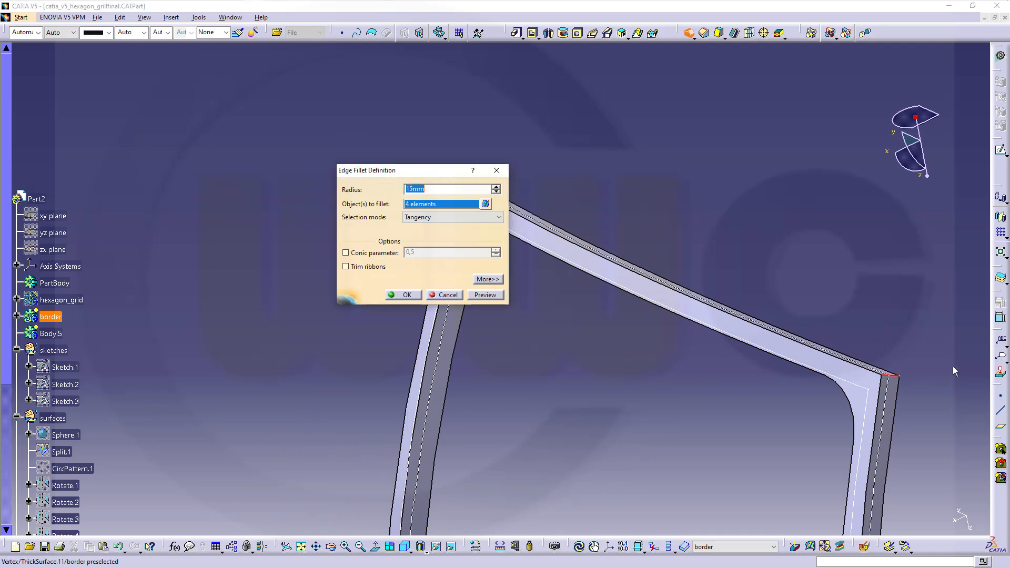
{"action": "left_click", "coordinate": [406, 296]}
Hide the Split.3 surface strip that sticks out at the frame's rounded corners
{"action": "middle_click_drag", "start_coordinate": [524, 343], "coordinate": [652, 151]}
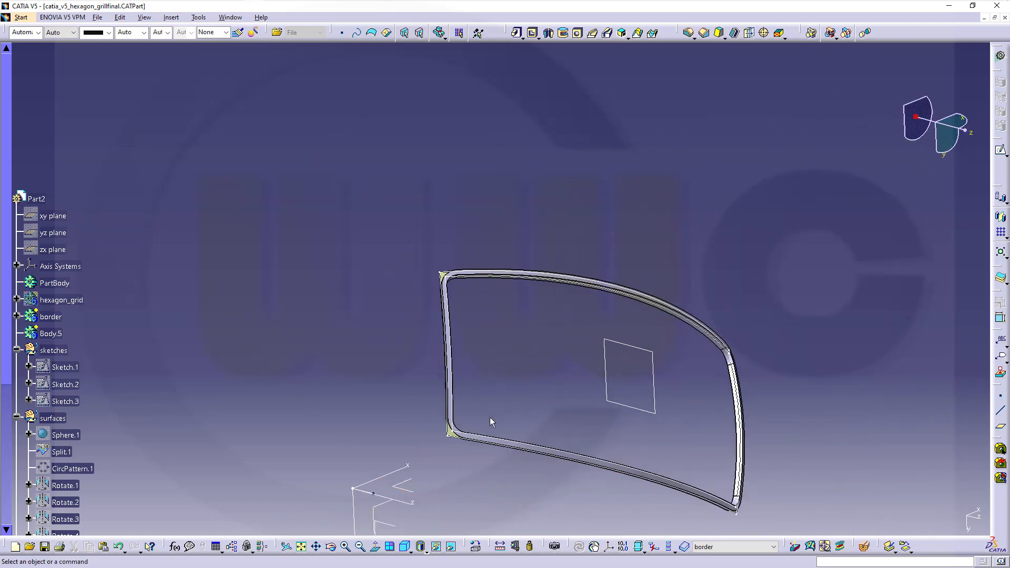
{"action": "middle_click_drag", "start_coordinate": [500, 472], "coordinate": [624, 250], "text": "ctrl"}
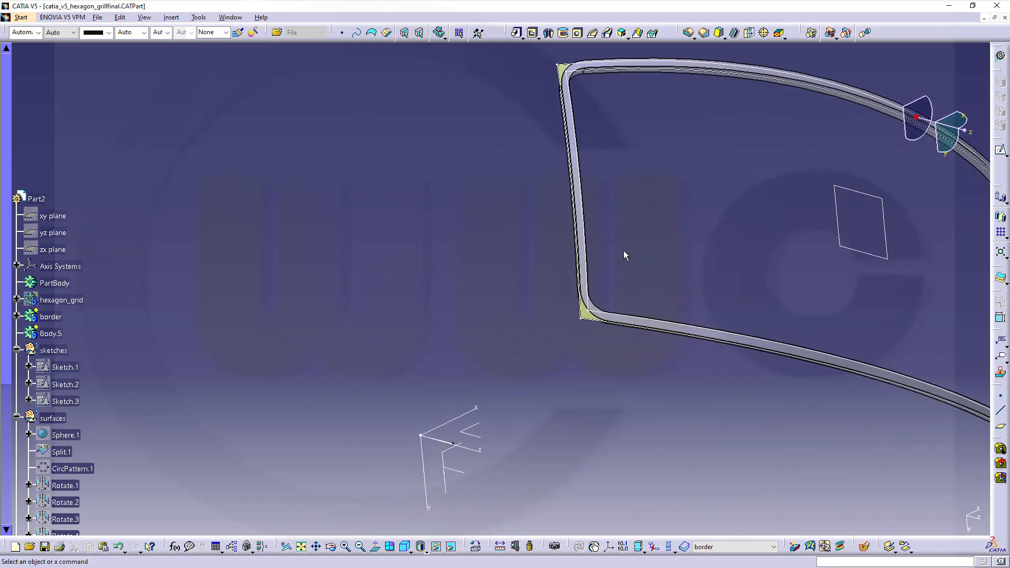
{"action": "right_click", "coordinate": [591, 322]}
{"action": "left_click", "coordinate": [618, 348]}
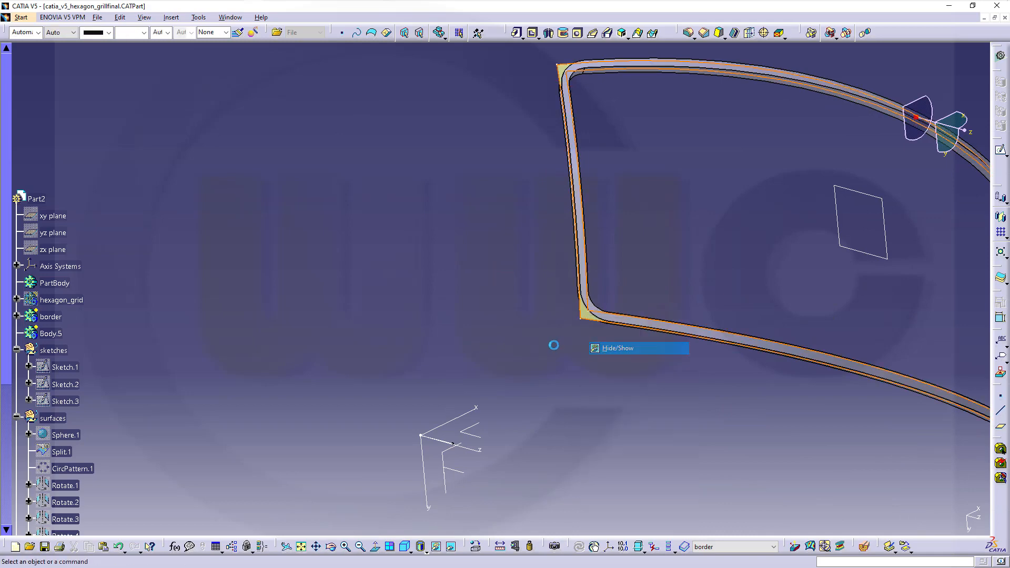
Move Split.3 from the curves geometrical set into the surfaces set
{"action": "middle_click_drag", "start_coordinate": [388, 447], "coordinate": [430, 316]}
{"action": "scroll", "coordinate": [227, 323], "scroll_direction": "down", "scroll_amount": 3}
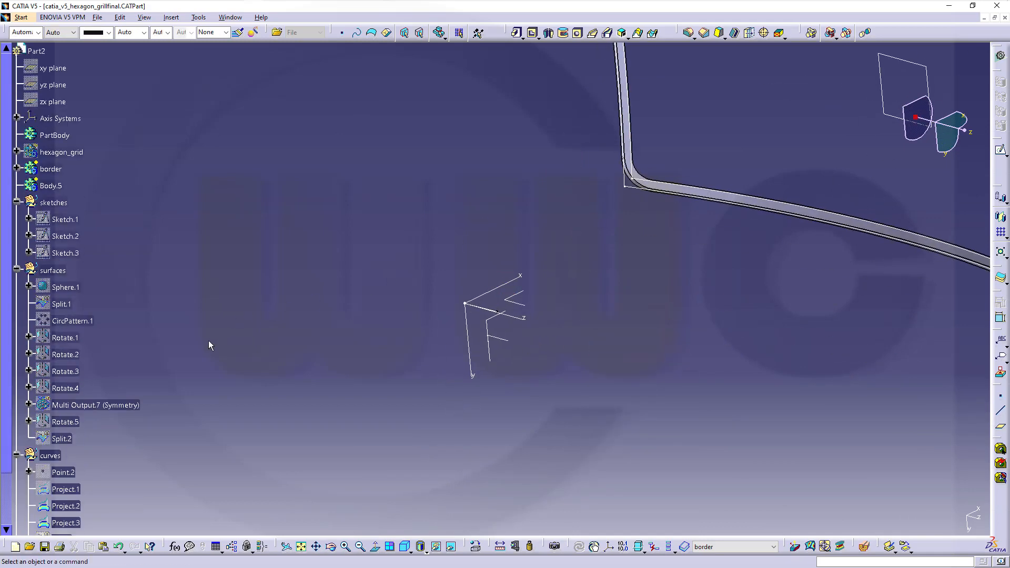
{"action": "scroll", "coordinate": [205, 346], "scroll_direction": "down", "scroll_amount": 5}
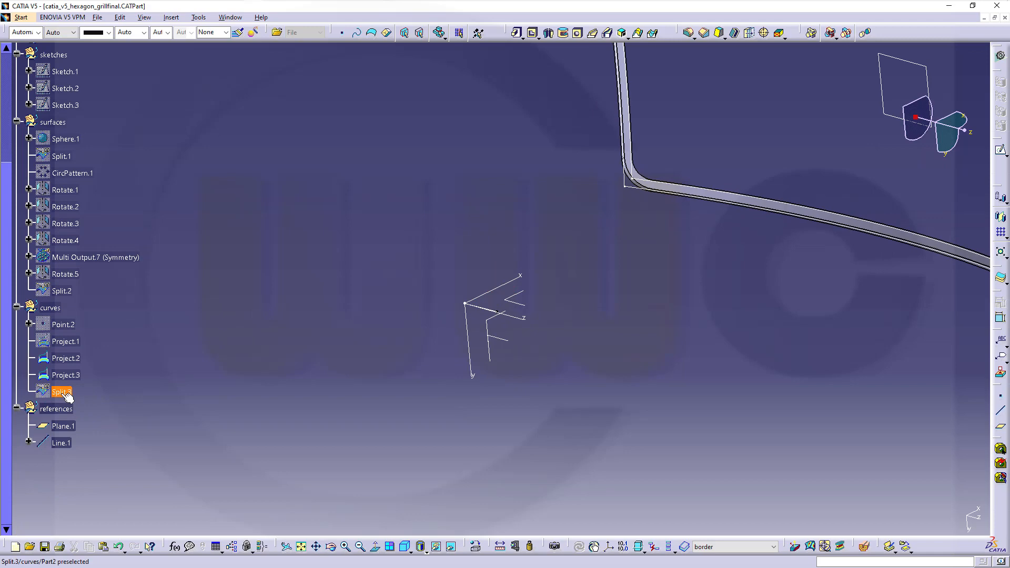
{"action": "left_click_drag", "start_coordinate": [63, 396], "coordinate": [52, 122]}
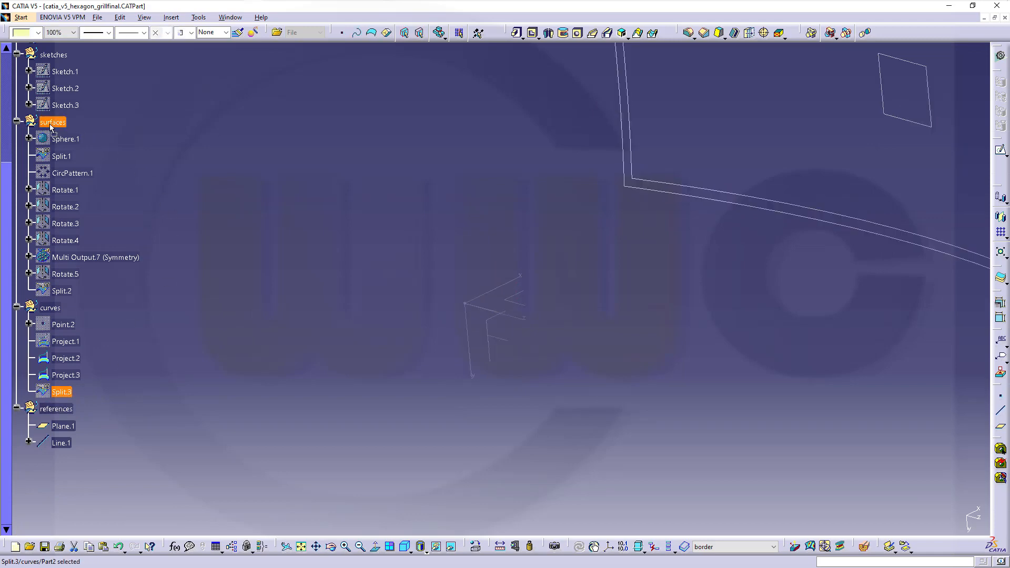
{"action": "middle_click_drag", "start_coordinate": [623, 181], "coordinate": [488, 292]}
{"action": "scroll", "coordinate": [210, 159], "scroll_direction": "up", "scroll_amount": 5}
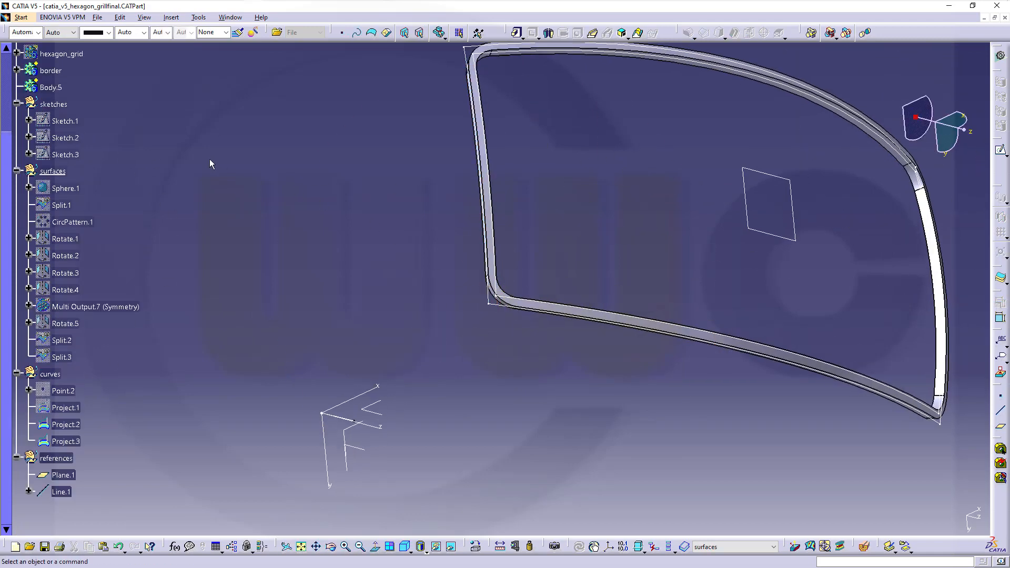
Show the hexagon_grid body and examine how the grill sits inside the border frame
{"action": "right_click", "coordinate": [60, 252]}
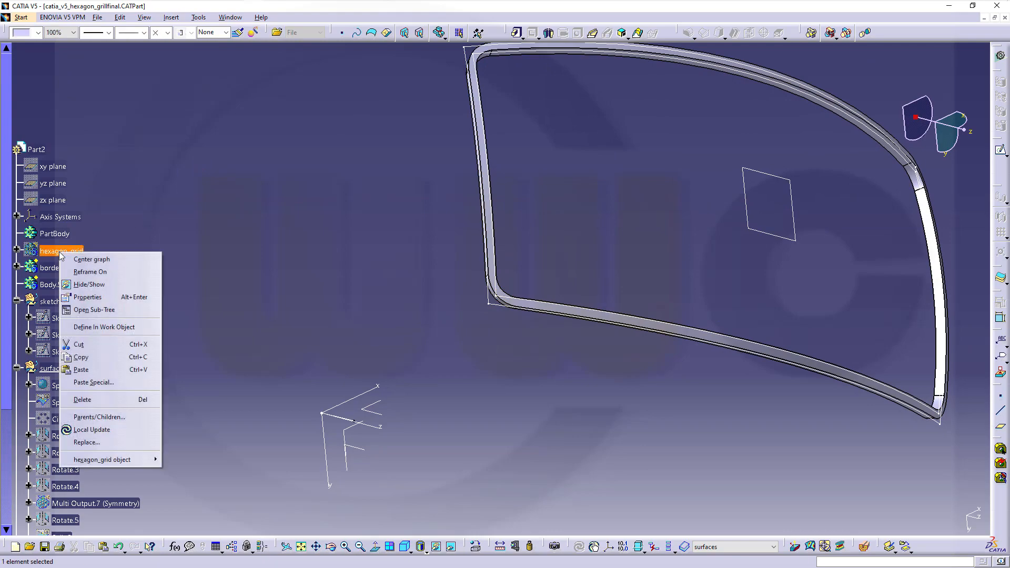
{"action": "left_click", "coordinate": [91, 289]}
{"action": "middle_click_drag", "start_coordinate": [286, 223], "coordinate": [621, 205]}
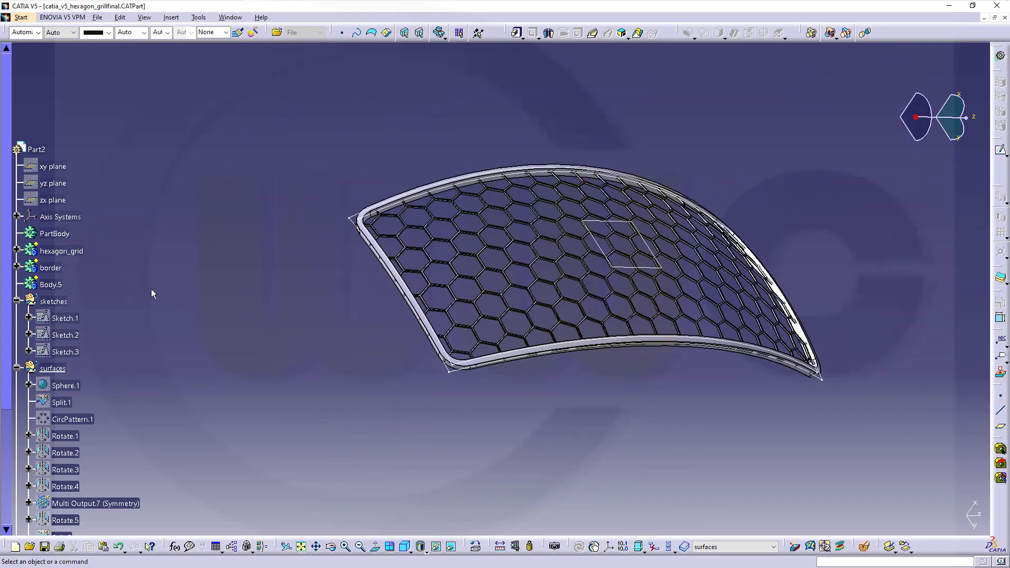
{"action": "middle_click_drag", "start_coordinate": [251, 276], "coordinate": [163, 264]}
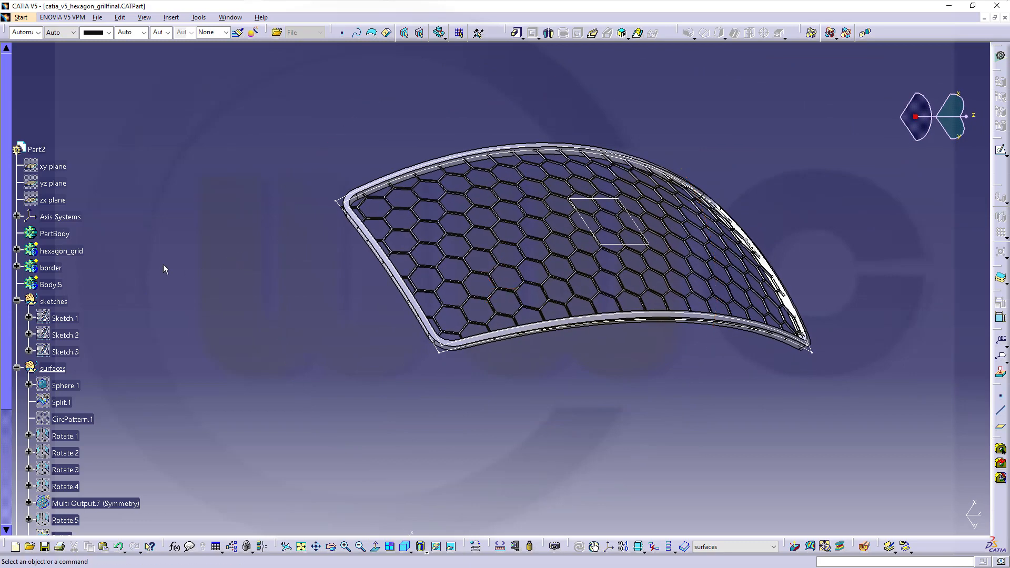
Hide the hexagon_grid and border bodies so only the construction curves are displayed
{"action": "right_click", "coordinate": [61, 254]}
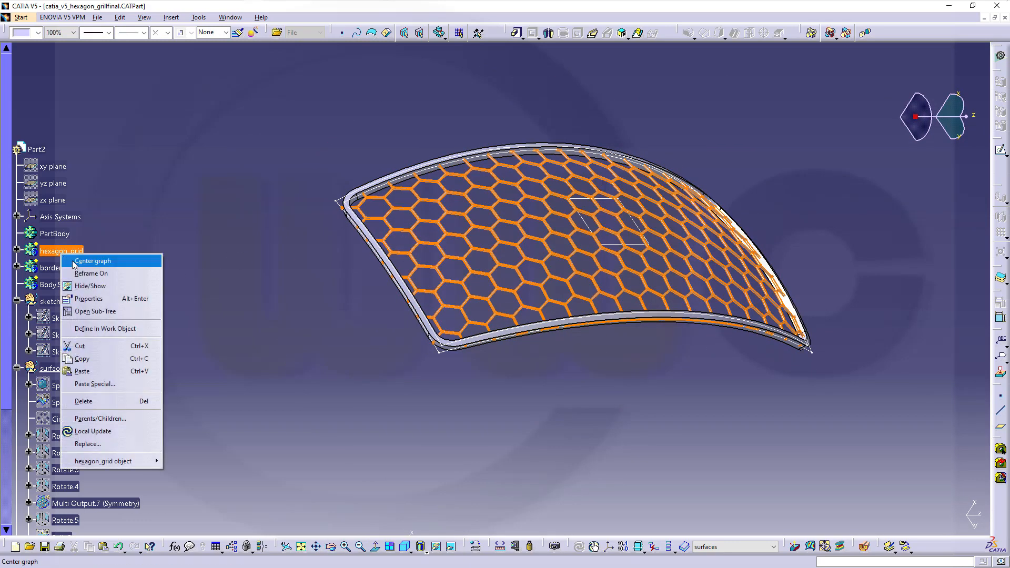
{"action": "left_click", "coordinate": [94, 291]}
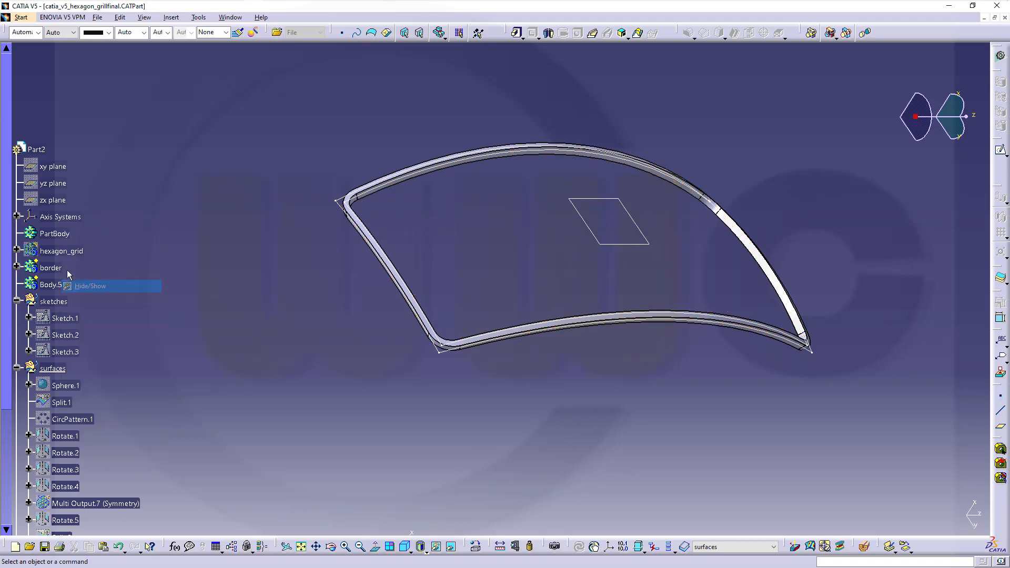
{"action": "right_click", "coordinate": [53, 267]}
{"action": "left_click", "coordinate": [90, 299]}
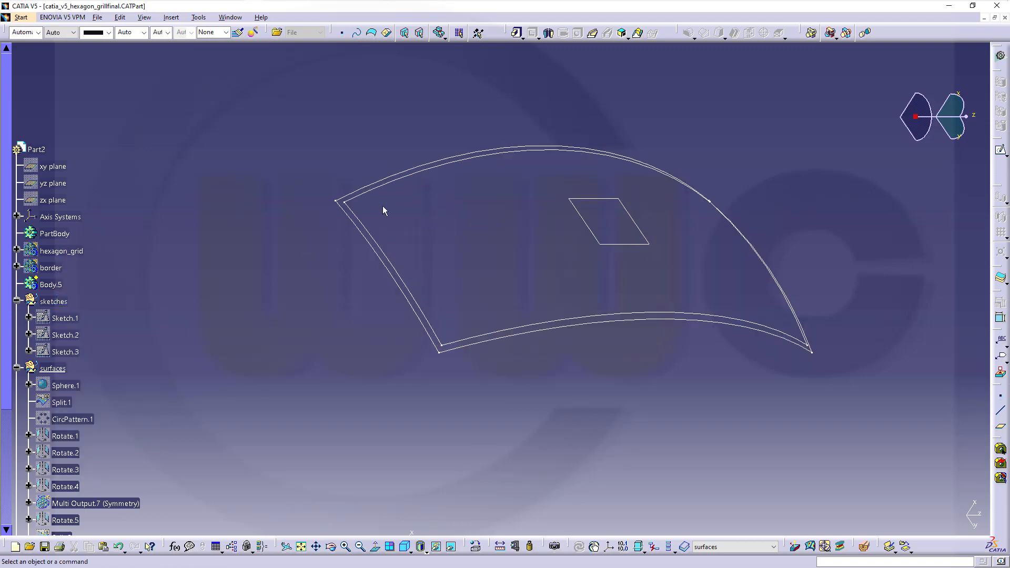
Hide the inner projected outline curve, Project.3
{"action": "middle_click_drag", "start_coordinate": [295, 194], "coordinate": [275, 208]}
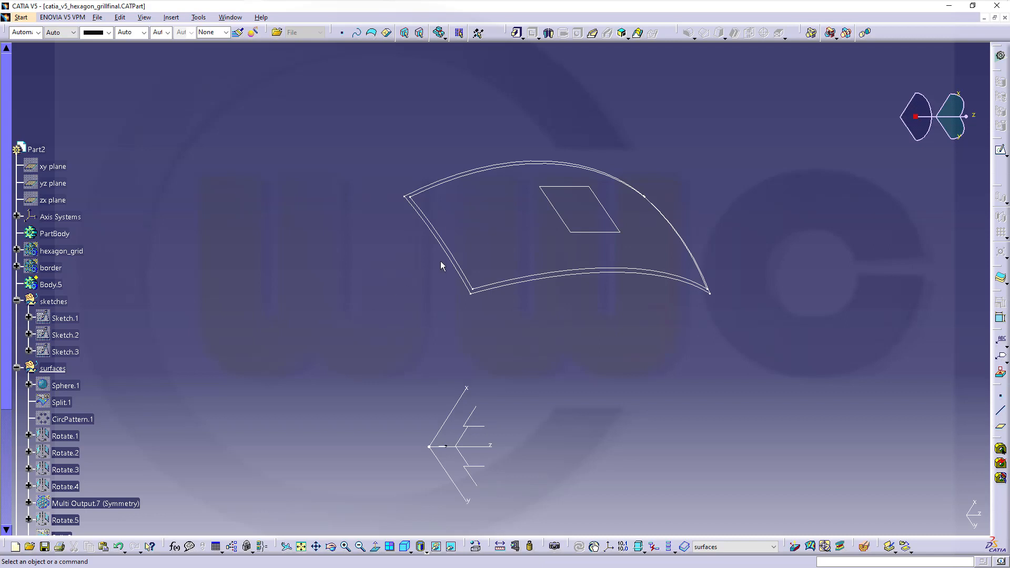
{"action": "right_click", "coordinate": [466, 267]}
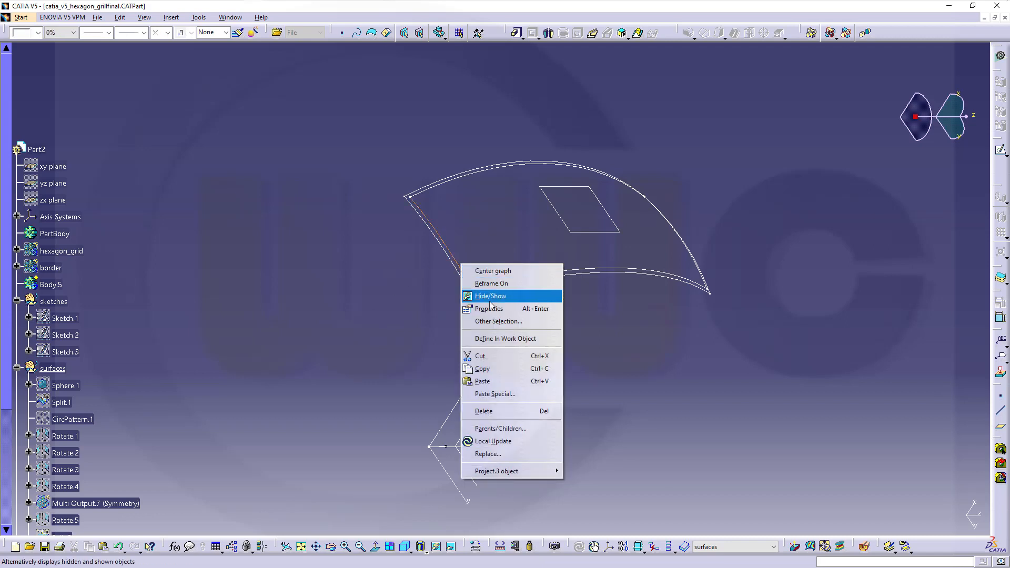
{"action": "left_click", "coordinate": [474, 294]}
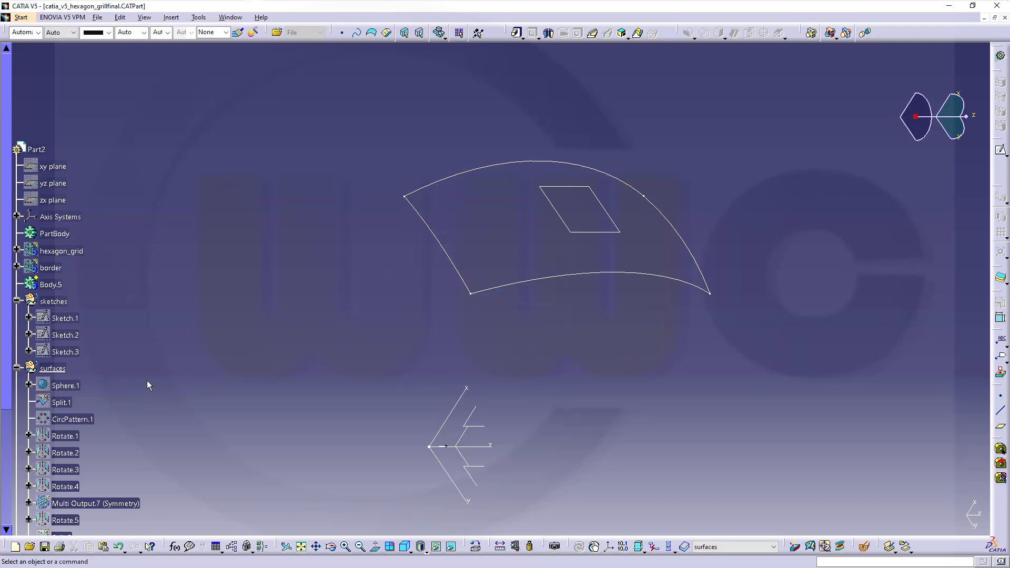
Switch from Part Design to the Generative Shape Design workbench
{"action": "scroll", "coordinate": [147, 381], "scroll_direction": "down", "scroll_amount": 3}
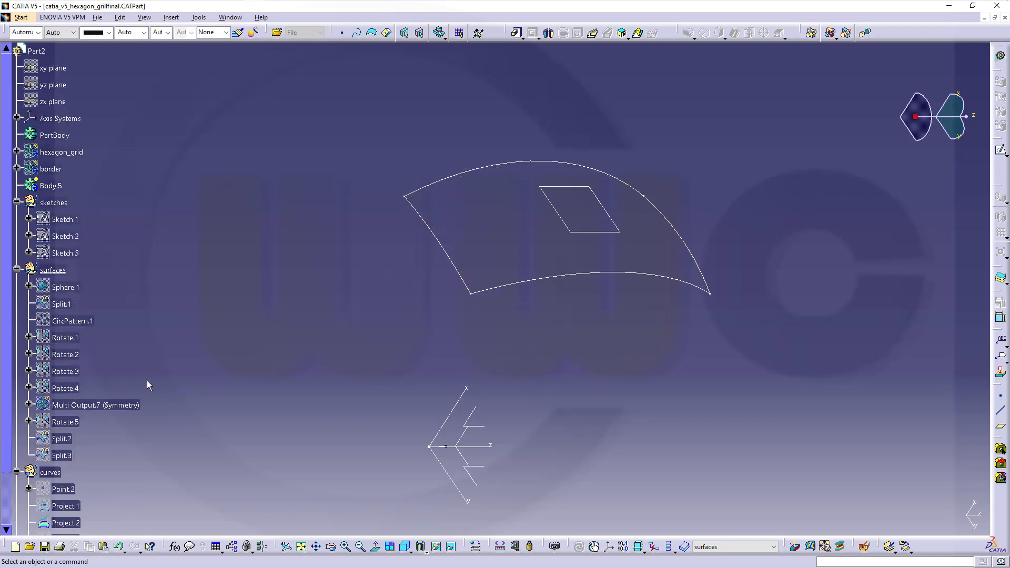
{"action": "left_click", "coordinate": [1002, 57]}
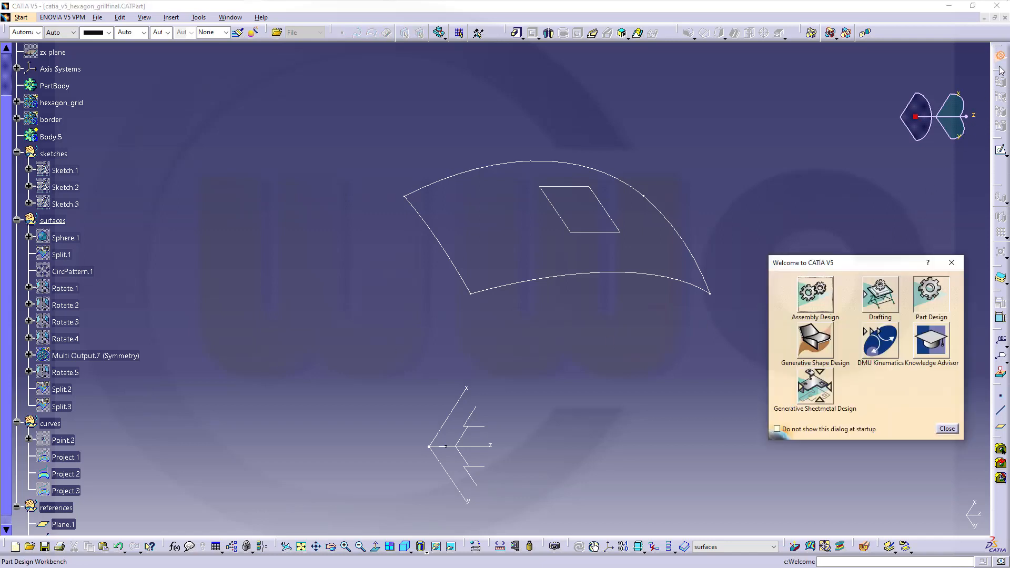
{"action": "left_click", "coordinate": [815, 342]}
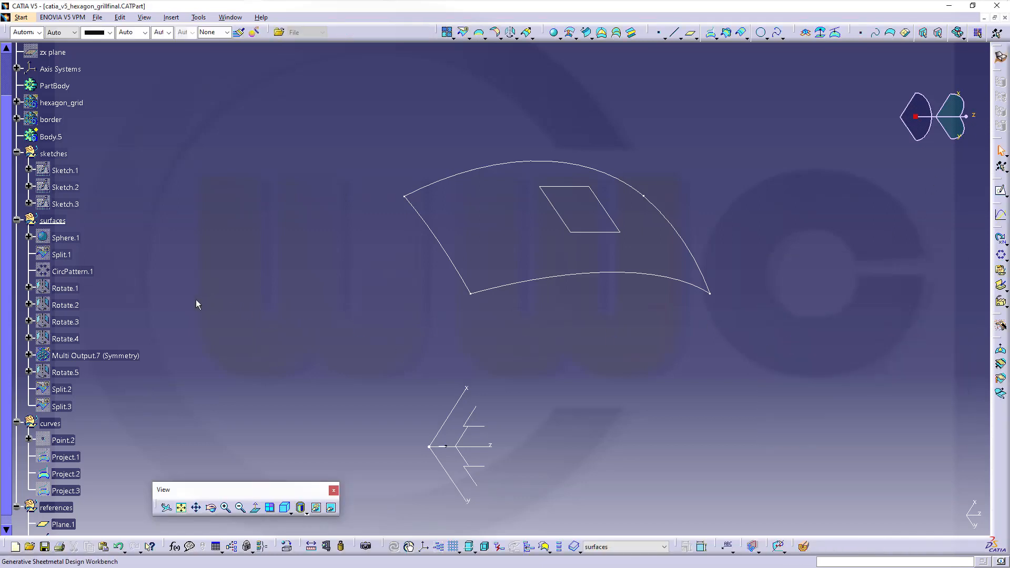
Define the sketches geometrical set as the in-work object
{"action": "scroll", "coordinate": [136, 304], "scroll_direction": "down", "scroll_amount": 1}
{"action": "scroll", "coordinate": [139, 307], "scroll_direction": "up", "scroll_amount": 1}
{"action": "left_click", "coordinate": [50, 151]}
{"action": "right_click", "coordinate": [52, 152]}
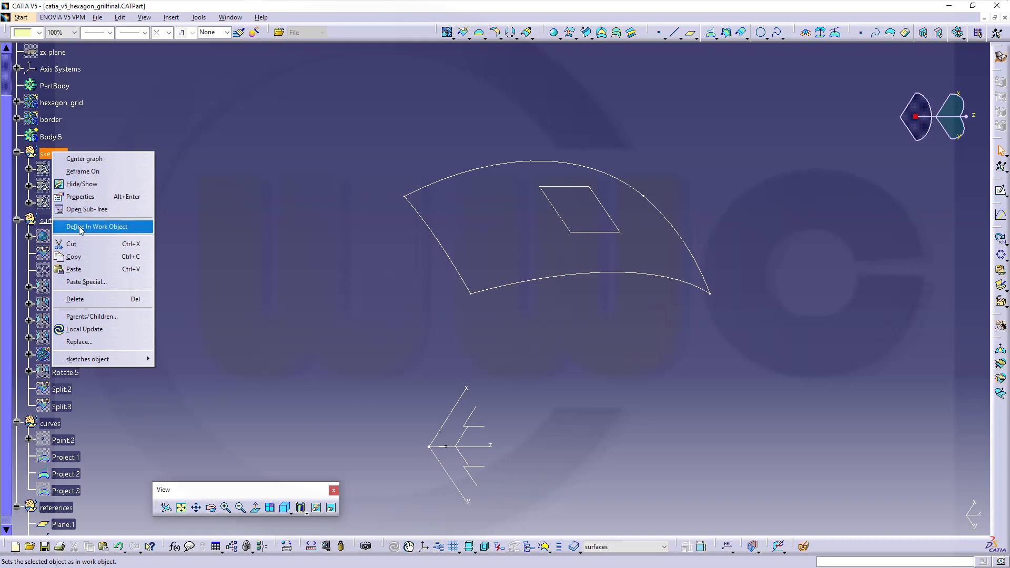
{"action": "left_click", "coordinate": [95, 226]}
Try to paste the clipboard contents into the sketches geometrical set
{"action": "right_click", "coordinate": [56, 153]}
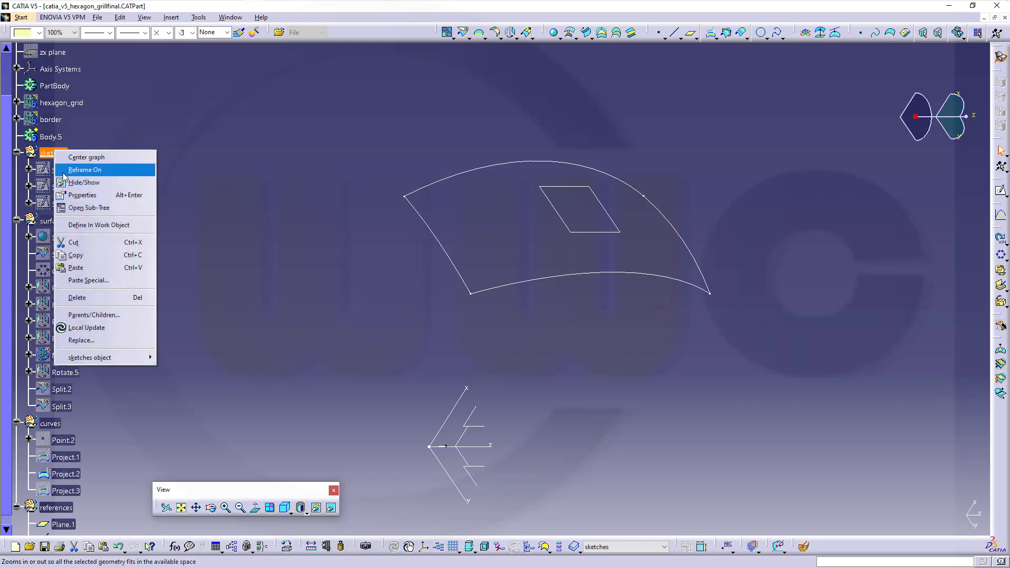
{"action": "left_click", "coordinate": [76, 268]}
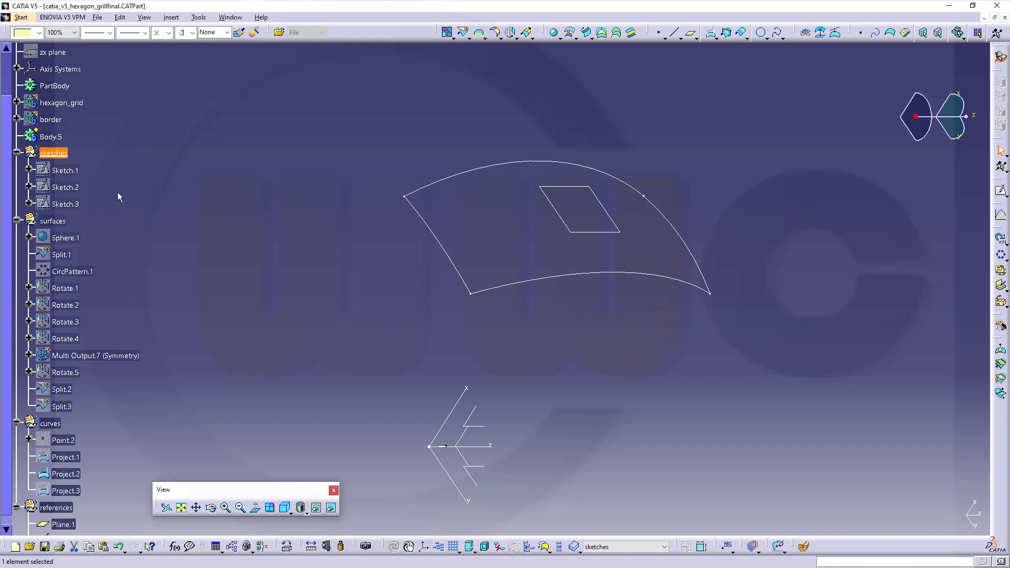
{"action": "middle_click_drag", "start_coordinate": [119, 192], "coordinate": [141, 239]}
{"action": "scroll", "coordinate": [152, 275], "scroll_direction": "down", "scroll_amount": 2}
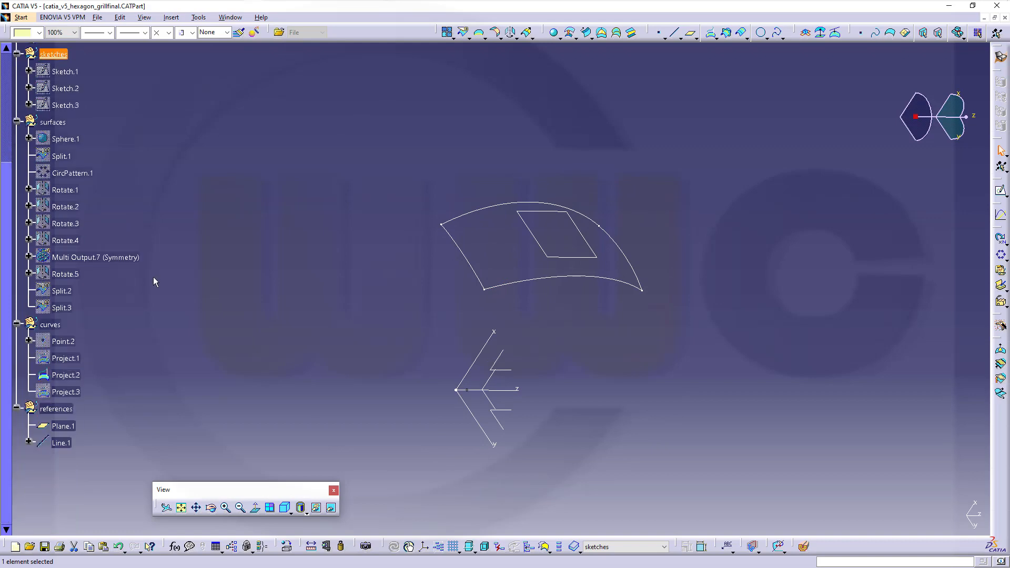
{"action": "scroll", "coordinate": [153, 278], "scroll_direction": "up", "scroll_amount": 2}
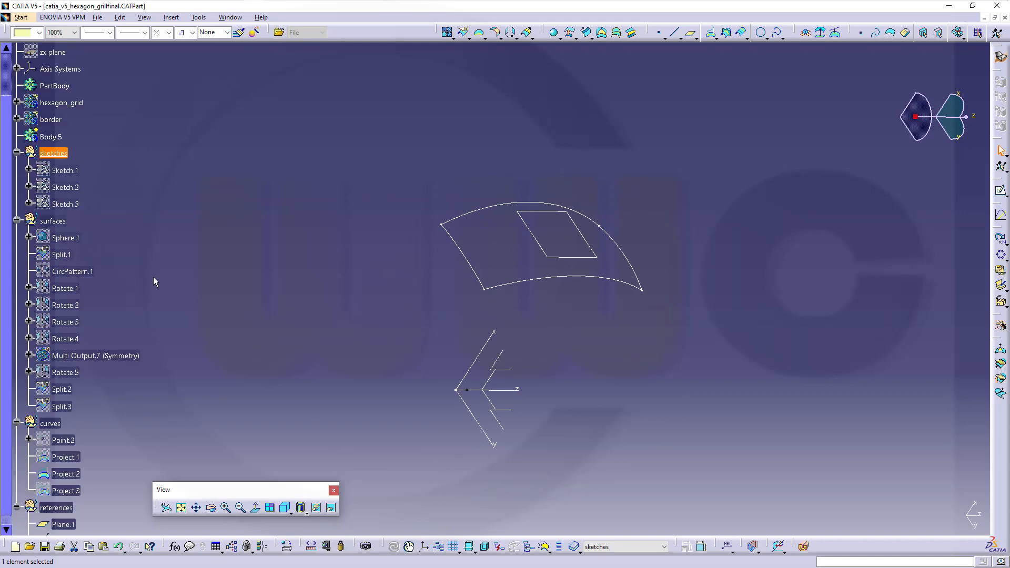
Show the rectangle sketches Sketch.3 and Sketch.2 to compare their outlines
{"action": "right_click", "coordinate": [66, 206]}
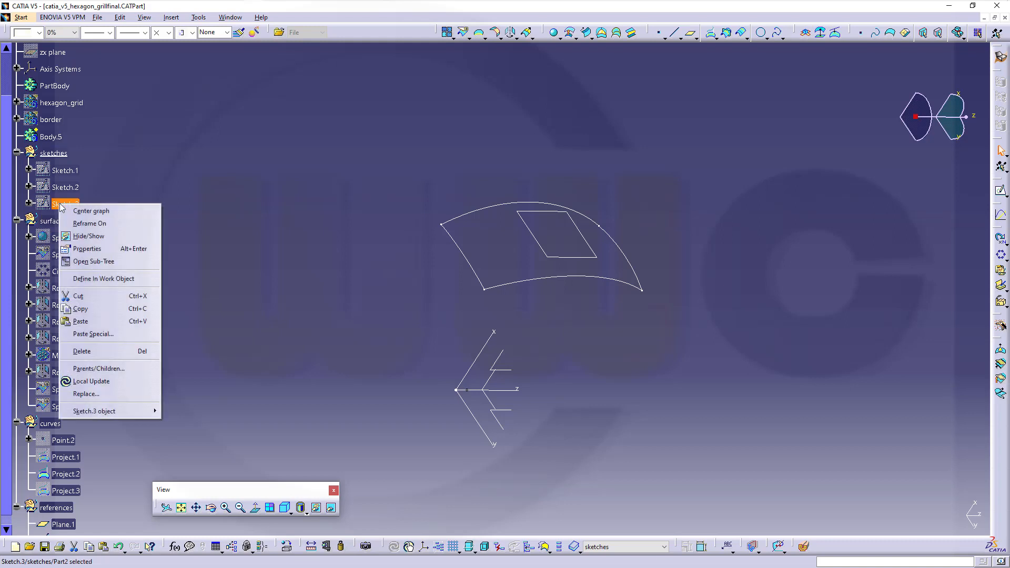
{"action": "left_click", "coordinate": [97, 233]}
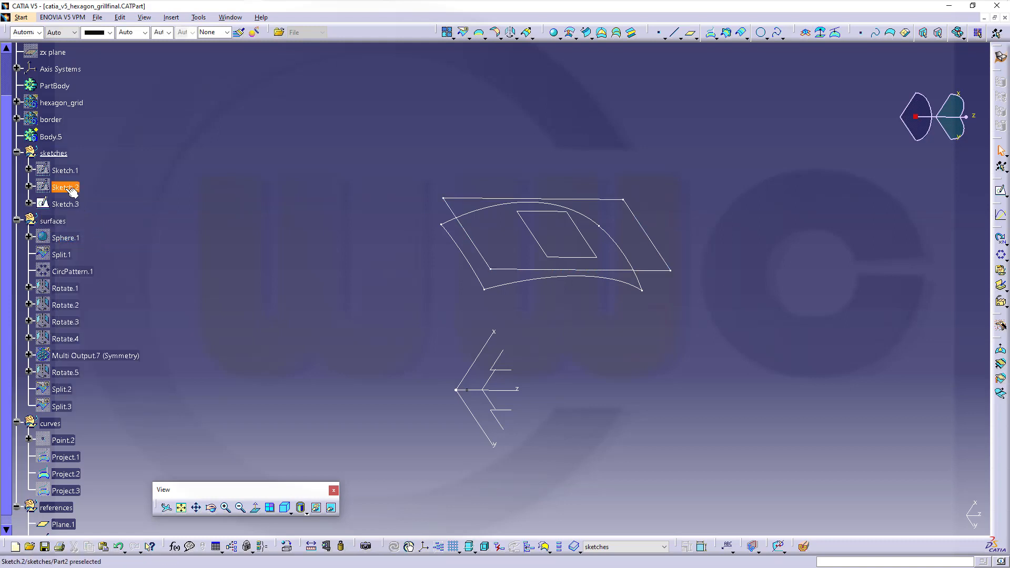
{"action": "right_click", "coordinate": [65, 188]}
{"action": "left_click", "coordinate": [87, 222]}
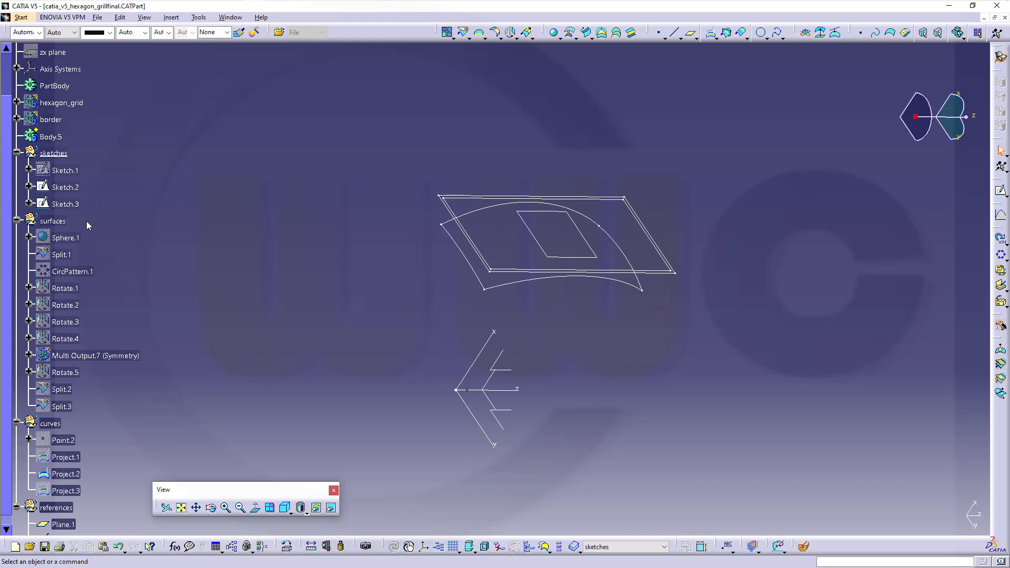
{"action": "middle_click_drag", "start_coordinate": [187, 176], "coordinate": [168, 182]}
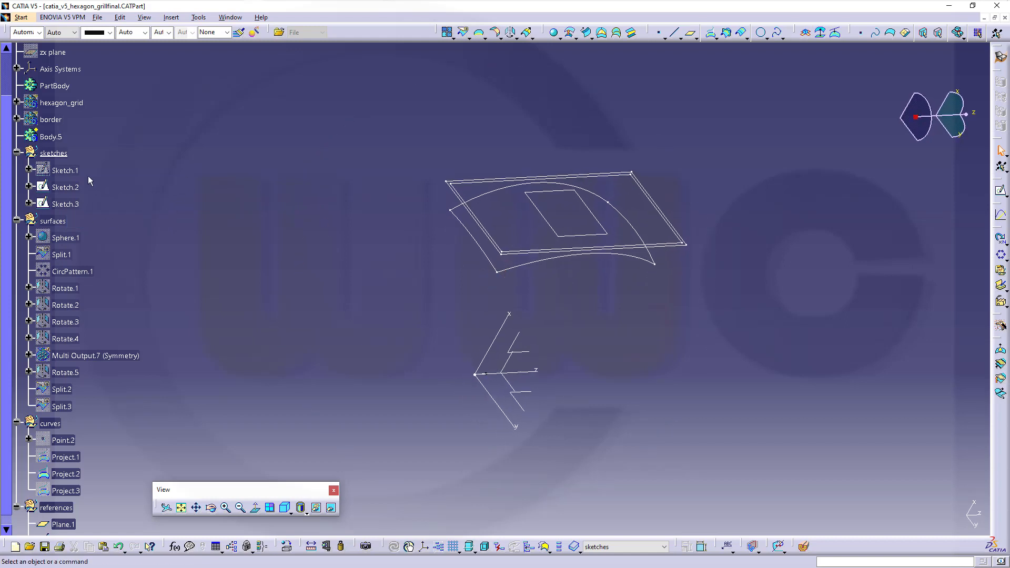
Copy Sketch.2, the outer rectangle, and paste the duplicate into the sketches geometrical set
{"action": "right_click", "coordinate": [72, 187]}
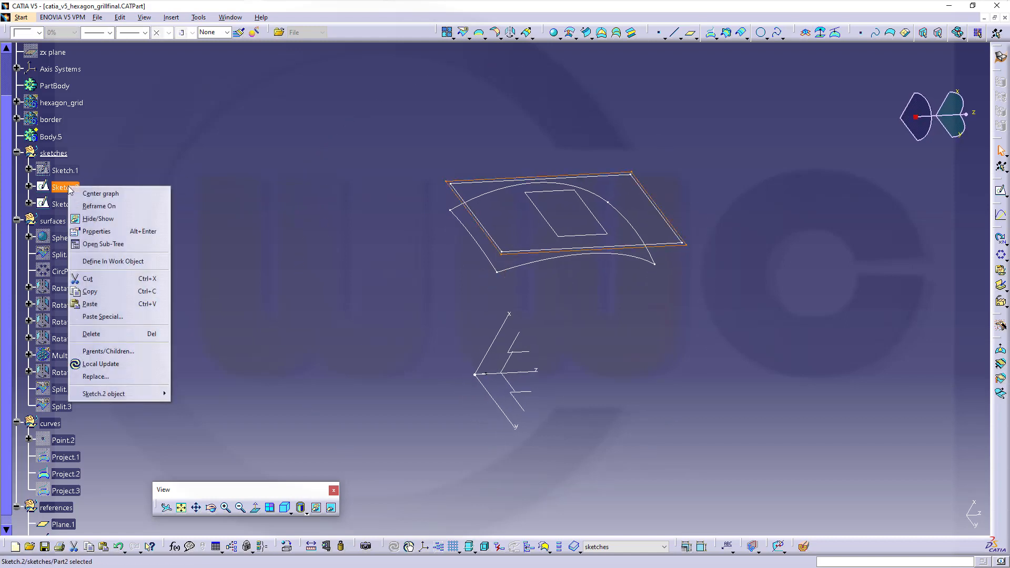
{"action": "left_click", "coordinate": [92, 294]}
{"action": "right_click", "coordinate": [53, 153]}
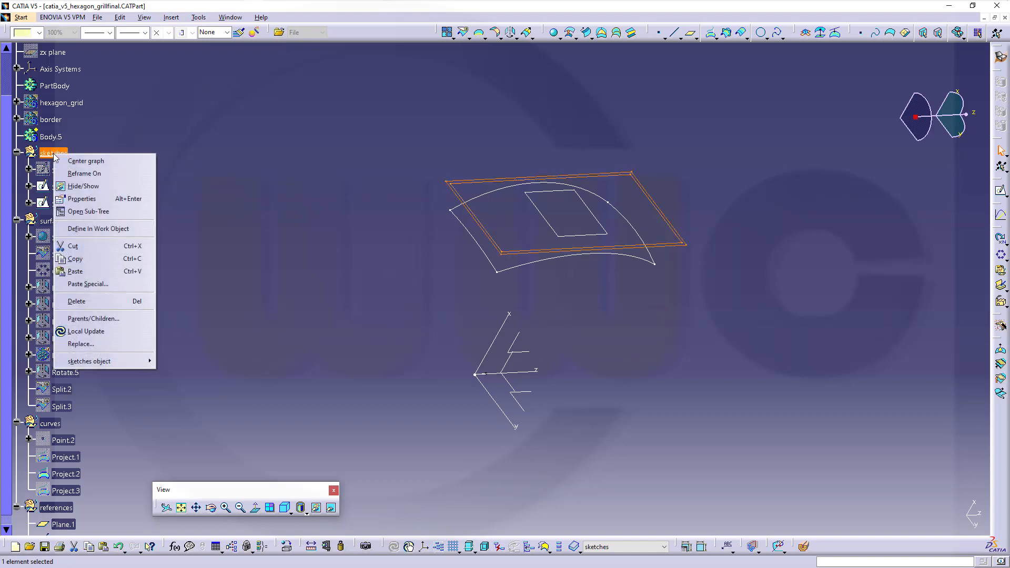
{"action": "left_click", "coordinate": [83, 271]}
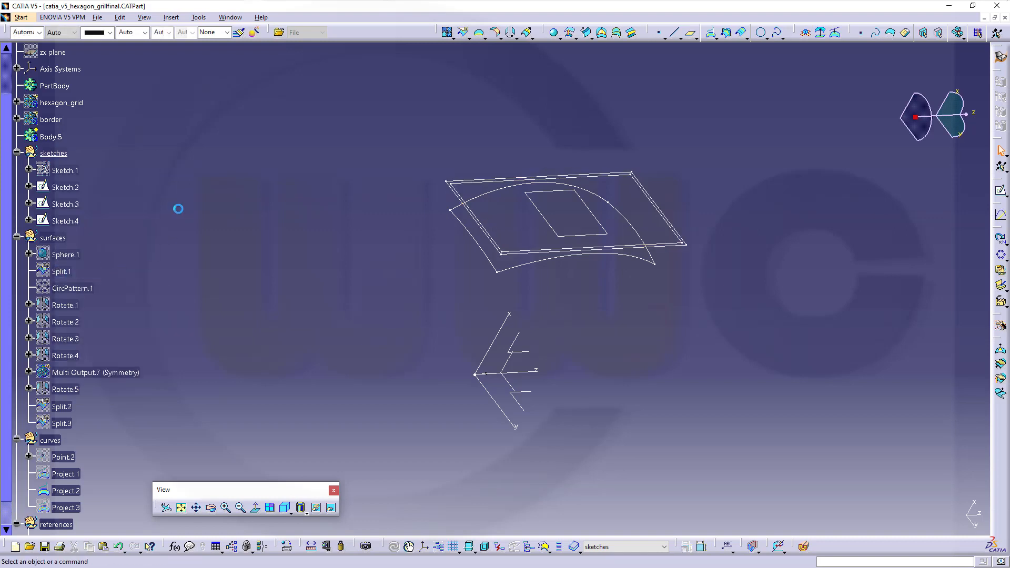
Hide the original rectangle sketches Sketch.2 and Sketch.3, keeping the pasted copy displayed
{"action": "right_click", "coordinate": [71, 189]}
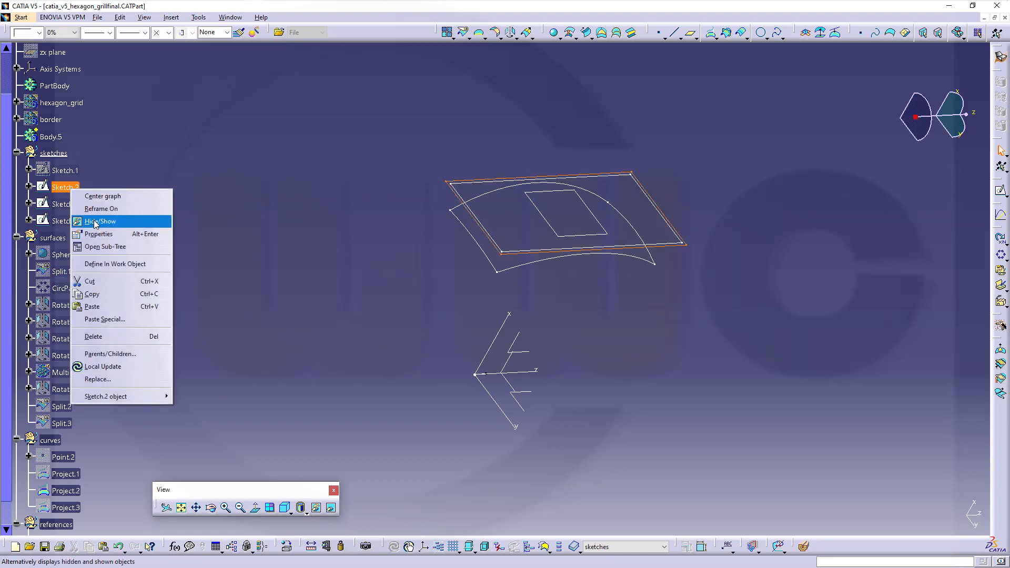
{"action": "left_click", "coordinate": [97, 221]}
{"action": "right_click", "coordinate": [68, 205]}
{"action": "left_click", "coordinate": [93, 238]}
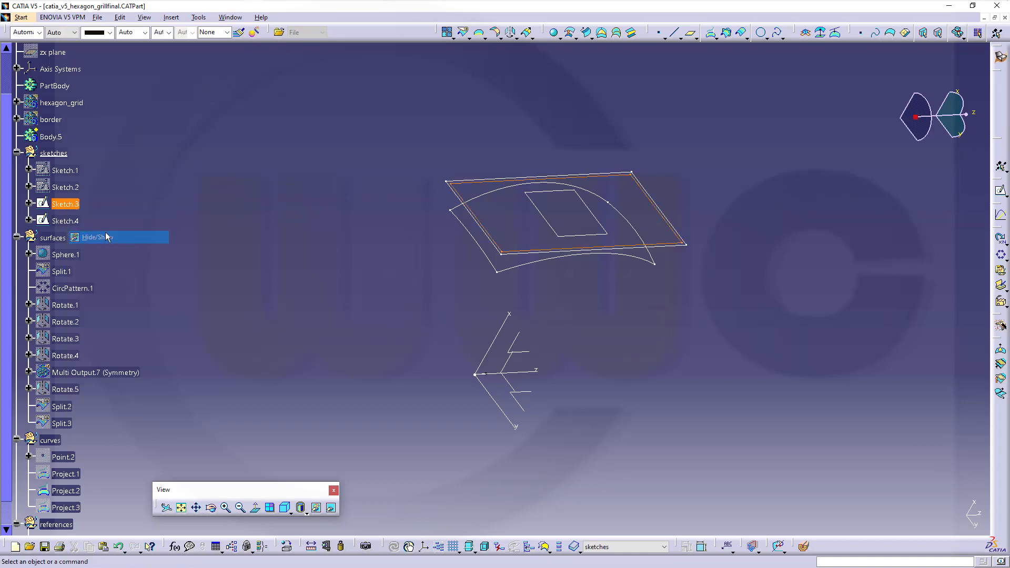
Open the copied rectangle, Sketch.4, for editing and set its width to 180 mm
{"action": "double_click", "coordinate": [66, 222]}
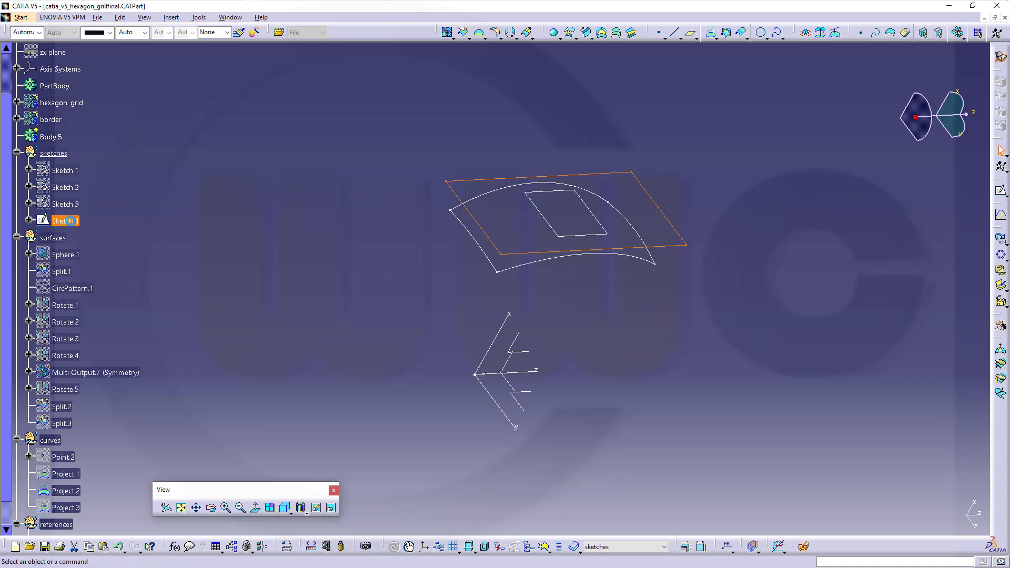
{"action": "middle_click_drag", "start_coordinate": [338, 262], "coordinate": [383, 478]}
{"action": "middle_click_drag", "start_coordinate": [455, 408], "coordinate": [464, 382]}
{"action": "middle_click_drag", "start_coordinate": [457, 264], "coordinate": [458, 338]}
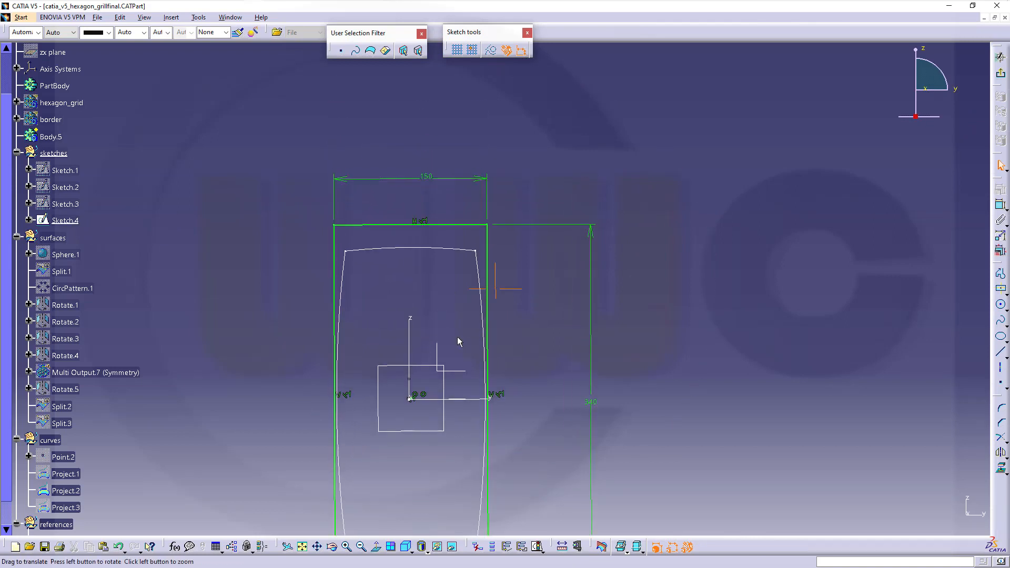
{"action": "double_click", "coordinate": [432, 178]}
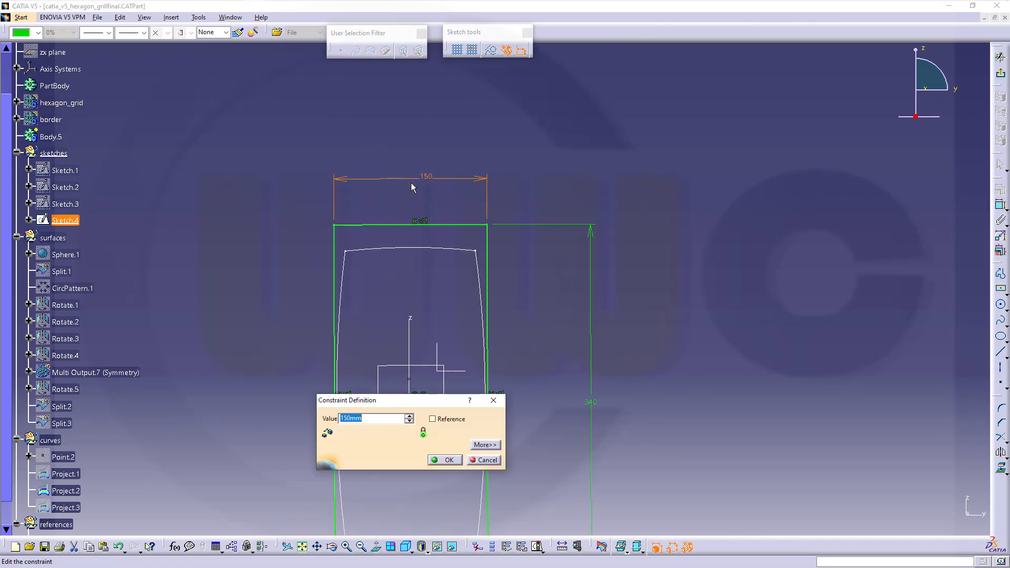
{"action": "type", "text": "180"}
{"action": "key", "text": "Return"}
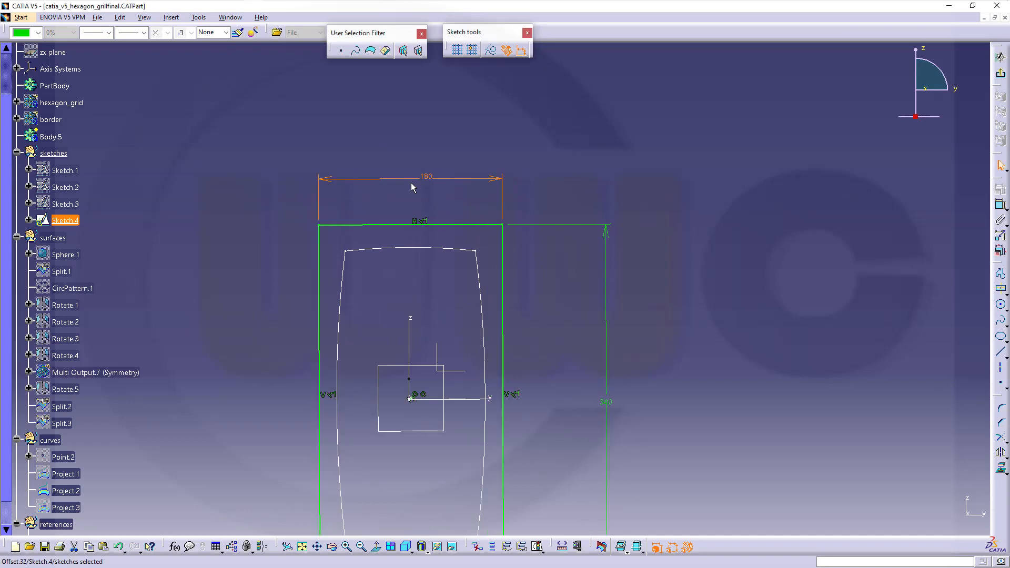
Set the copied rectangle's height to 370 mm and exit the sketch
{"action": "middle_click_drag", "start_coordinate": [710, 276], "coordinate": [702, 226]}
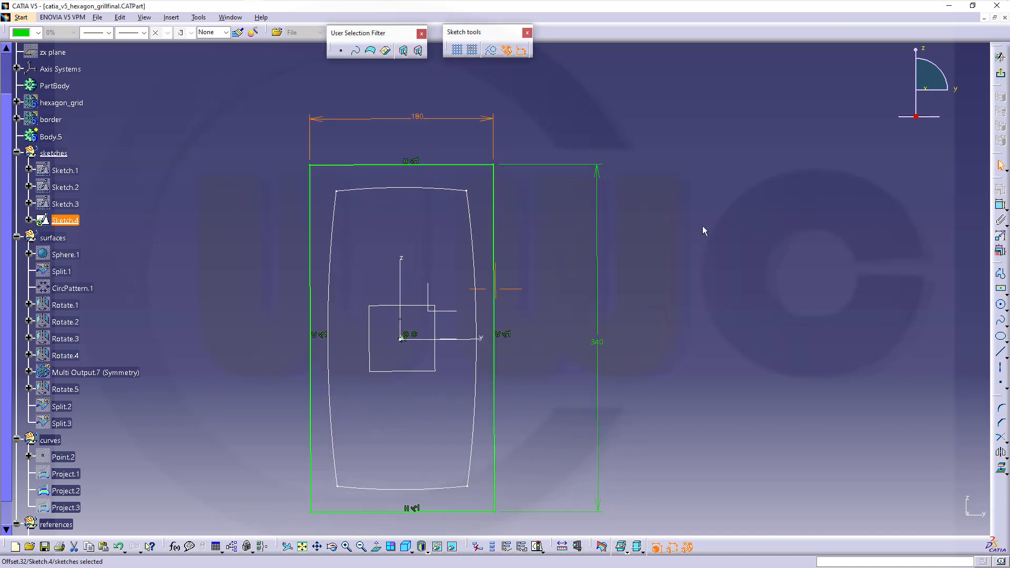
{"action": "double_click", "coordinate": [598, 343]}
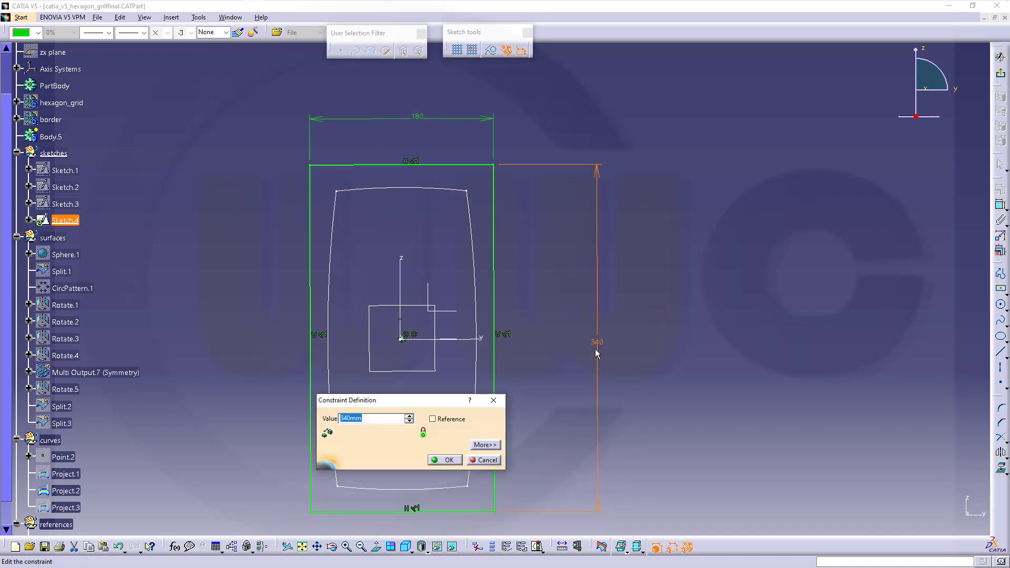
{"action": "type", "text": "370"}
{"action": "key", "text": "Return"}
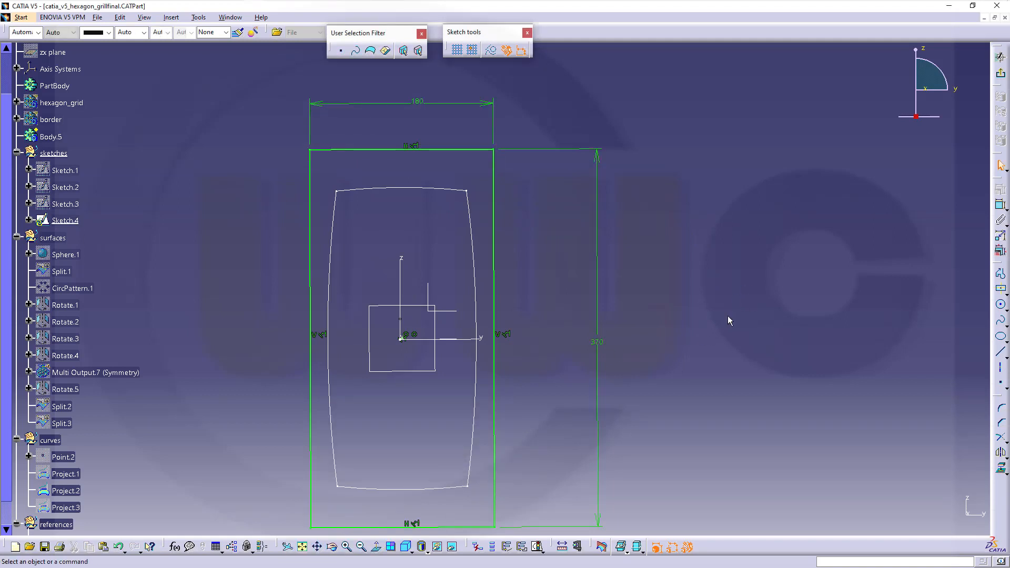
{"action": "left_click", "coordinate": [1001, 73]}
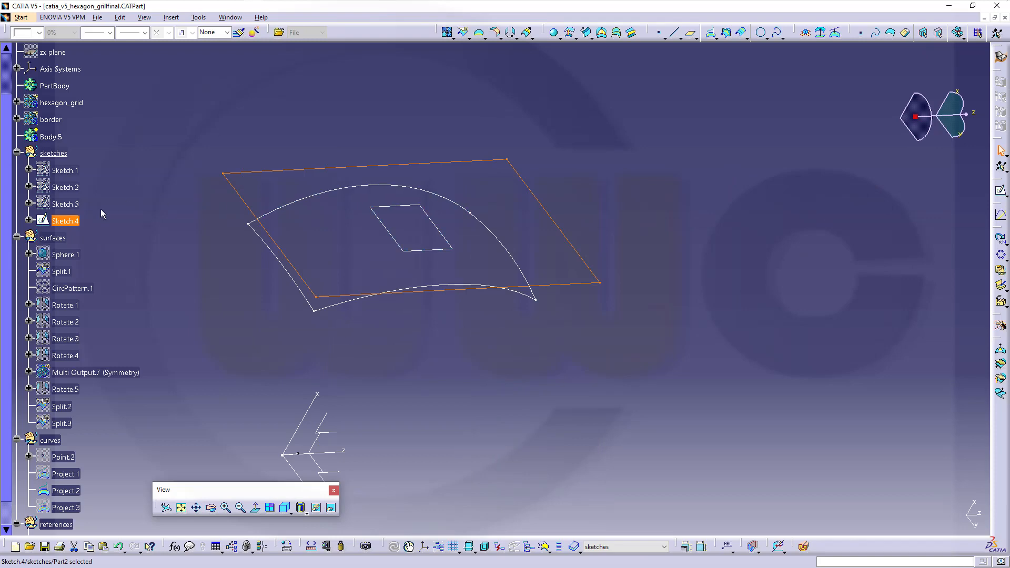
Show Sphere.1 and project the copied rectangle, Sketch.4, onto it with the Normal projection type
{"action": "right_click", "coordinate": [67, 256]}
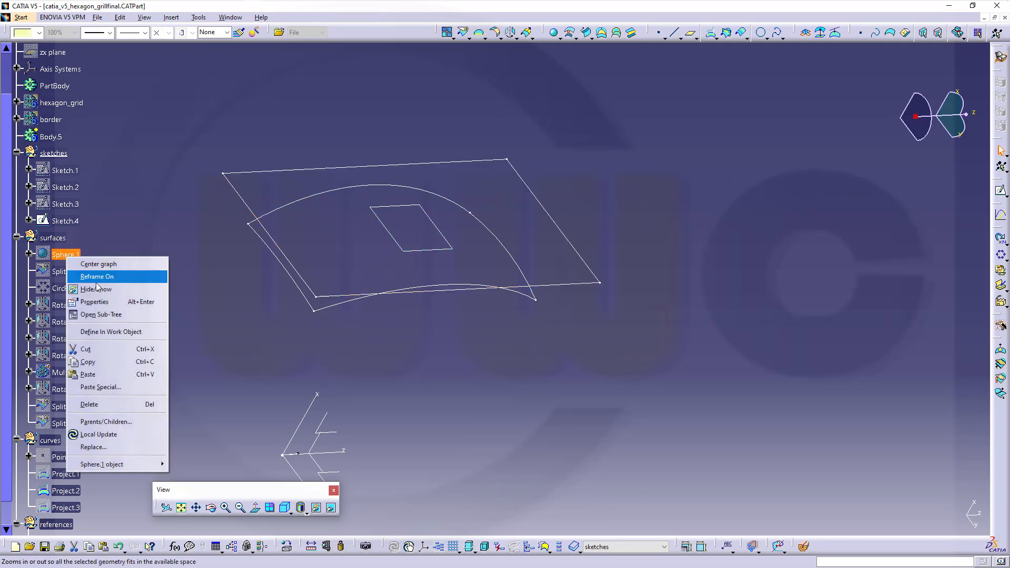
{"action": "left_click", "coordinate": [97, 291]}
{"action": "middle_click_drag", "start_coordinate": [371, 240], "coordinate": [521, 199]}
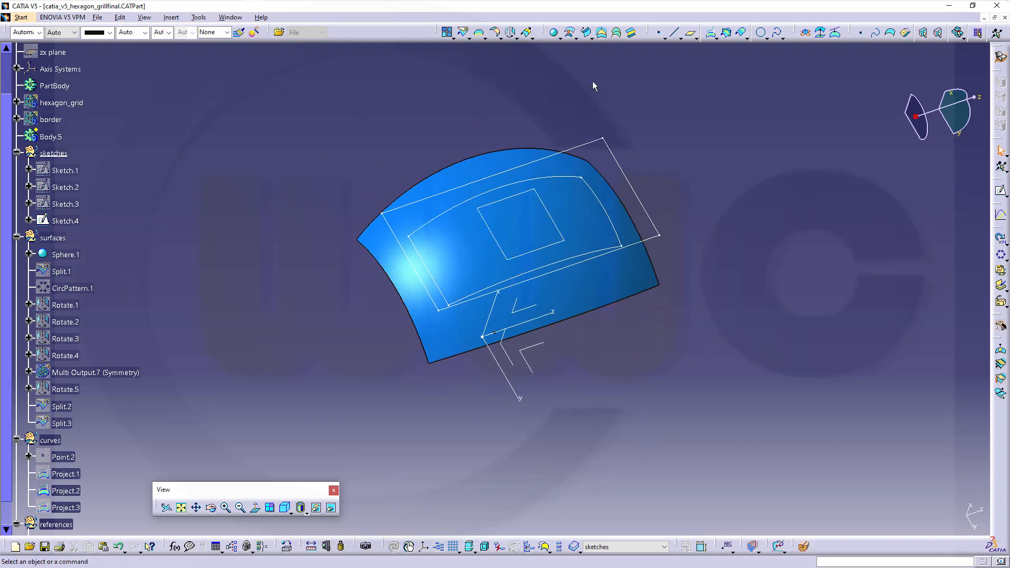
{"action": "left_click", "coordinate": [711, 35]}
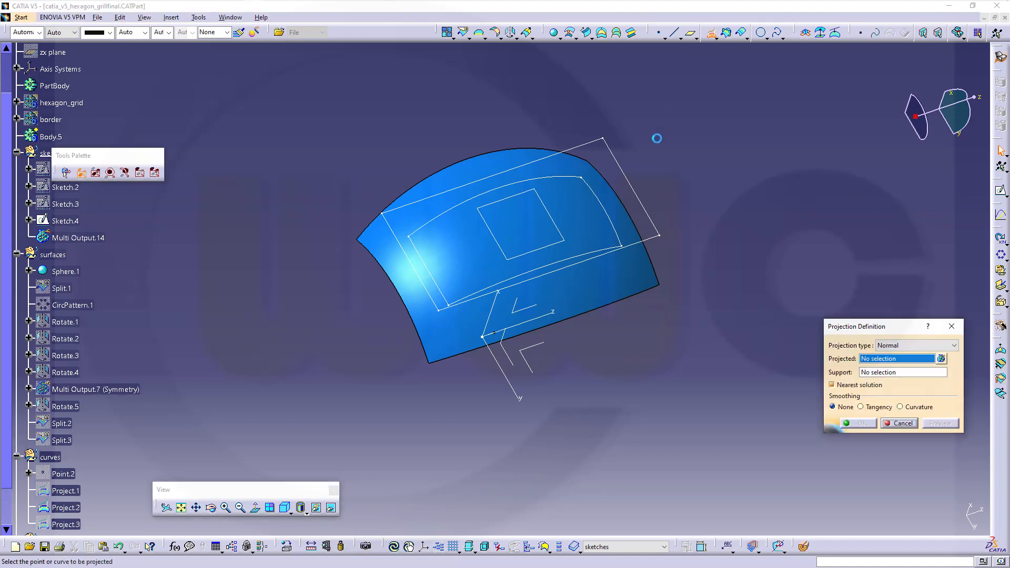
{"action": "left_click", "coordinate": [632, 183]}
{"action": "left_click", "coordinate": [635, 293]}
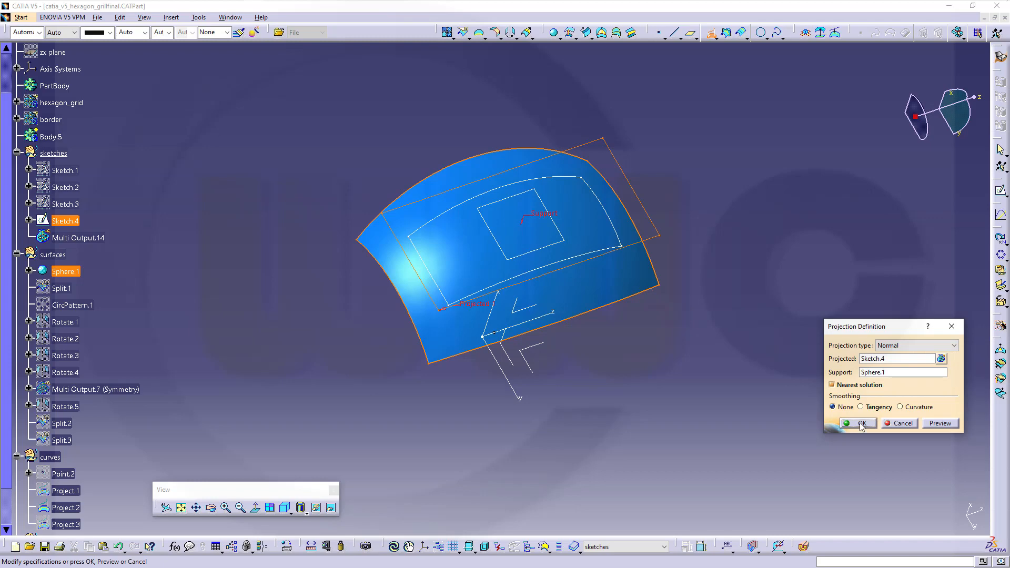
{"action": "left_click", "coordinate": [862, 425]}
Reopen Sketch.4 for editing and set the rectangle's width to 190 mm
{"action": "mouse_move", "coordinate": [630, 358]}
{"action": "middle_mouse_down"}
{"action": "mouse_move", "coordinate": [609, 352]}
{"action": "mouse_move", "coordinate": [609, 402]}
{"action": "mouse_move", "coordinate": [595, 406]}
{"action": "middle_mouse_up"}
{"action": "middle_click_drag", "start_coordinate": [465, 316], "coordinate": [454, 266]}
{"action": "double_click", "coordinate": [392, 230]}
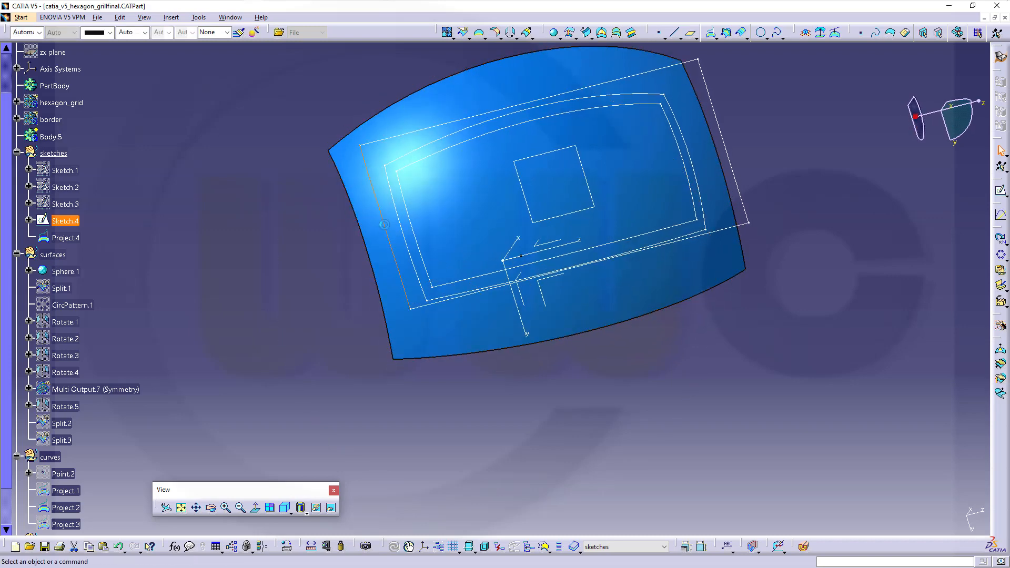
{"action": "middle_click_drag", "start_coordinate": [547, 306], "coordinate": [632, 531]}
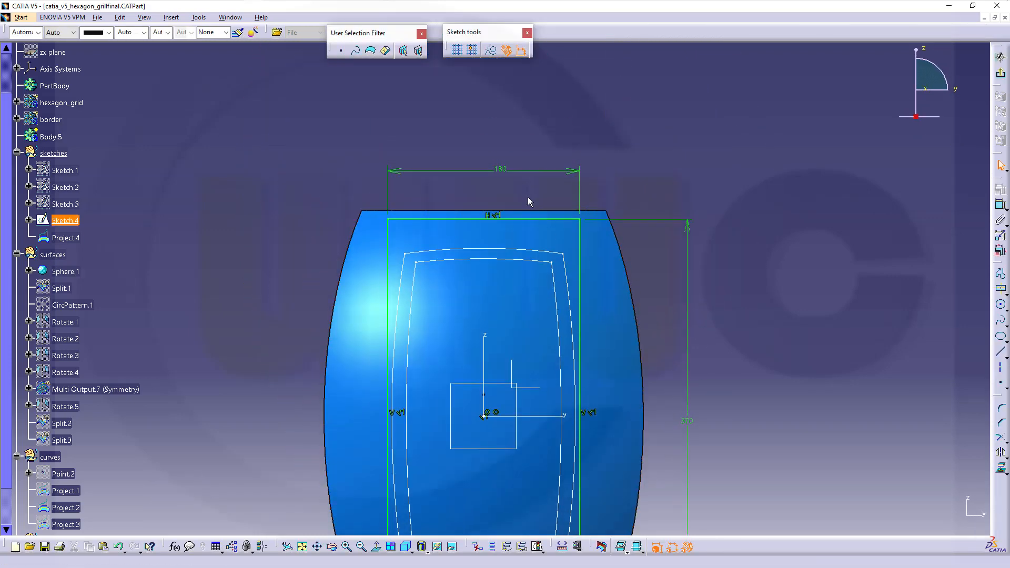
{"action": "double_click", "coordinate": [503, 170]}
{"action": "type", "text": "190mm"}
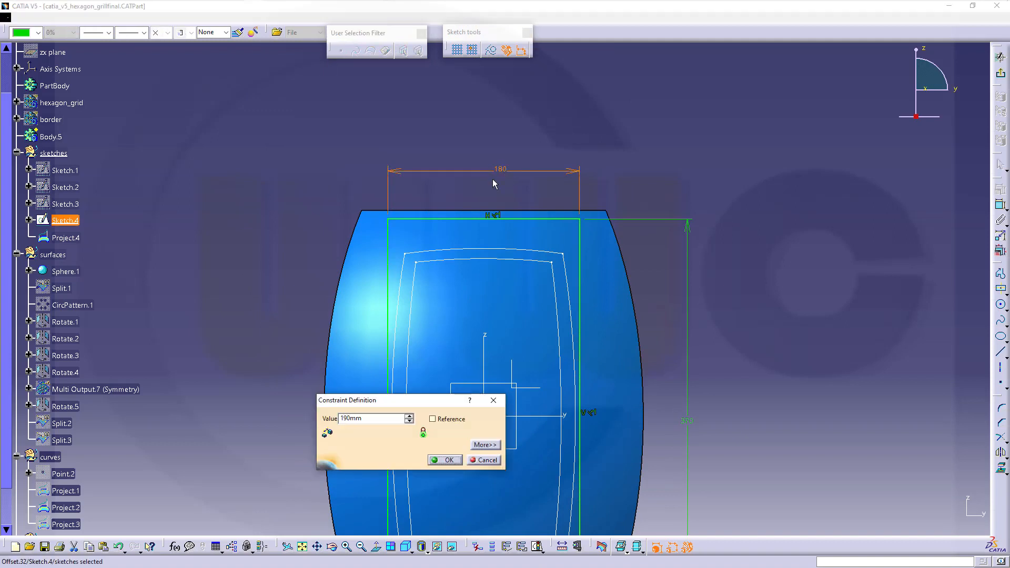
{"action": "key", "text": "Return"}
Set the rectangle's height to 380 mm and exit the sketch
{"action": "middle_click_drag", "start_coordinate": [671, 341], "coordinate": [646, 254]}
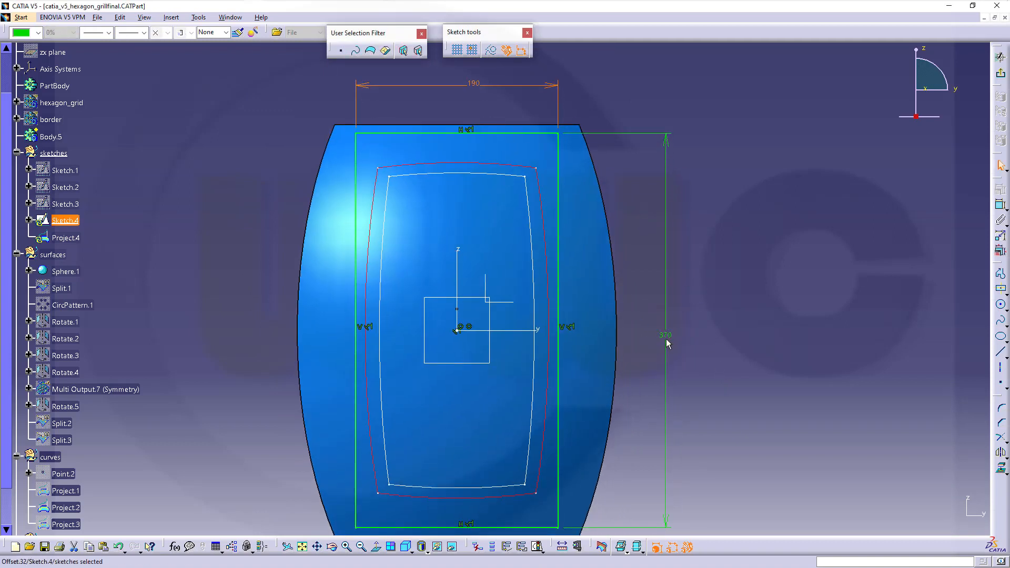
{"action": "double_click", "coordinate": [664, 336]}
{"action": "type", "text": "38"}
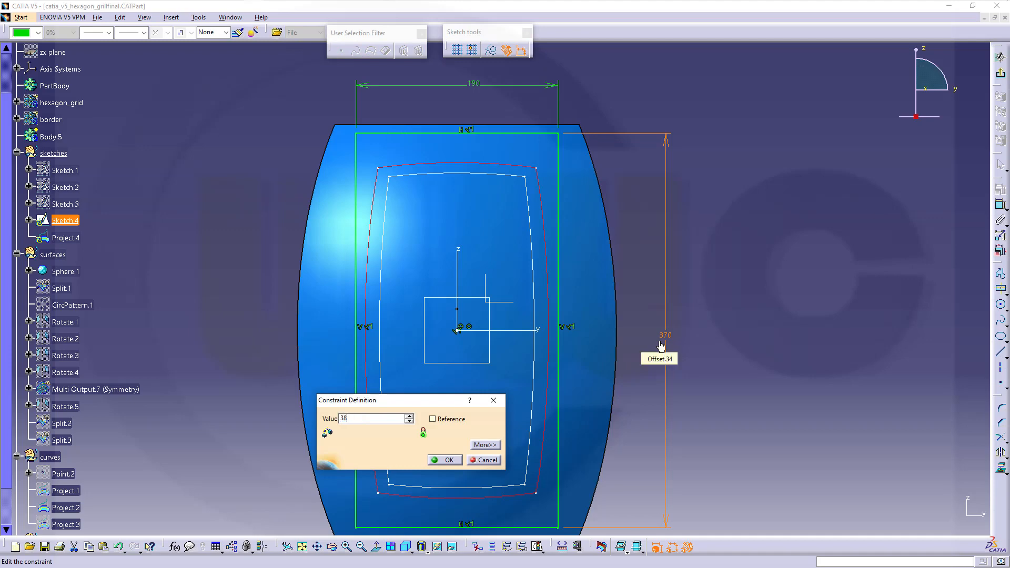
{"action": "type", "text": "0"}
{"action": "key", "text": "Return"}
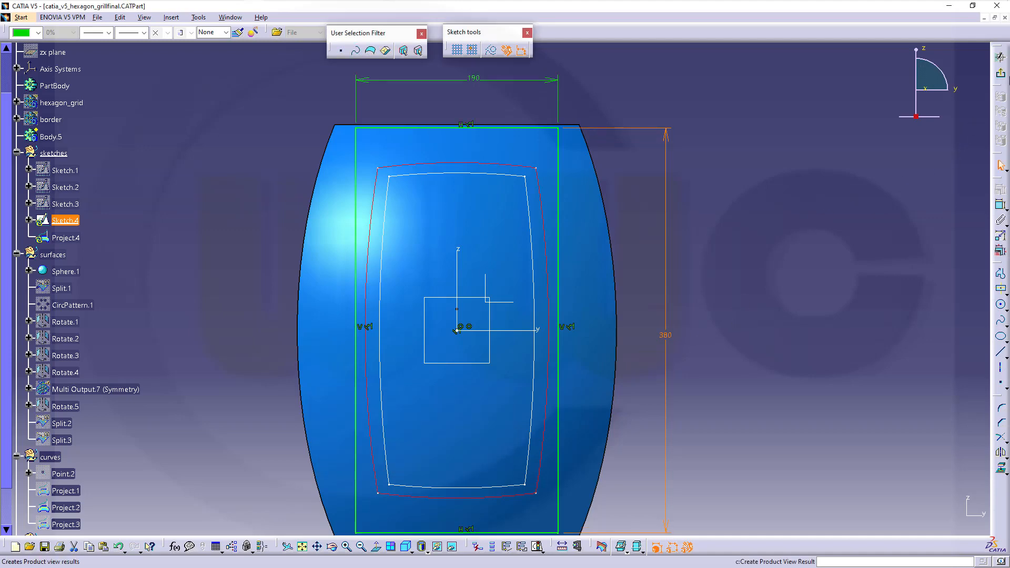
{"action": "left_click", "coordinate": [1001, 73]}
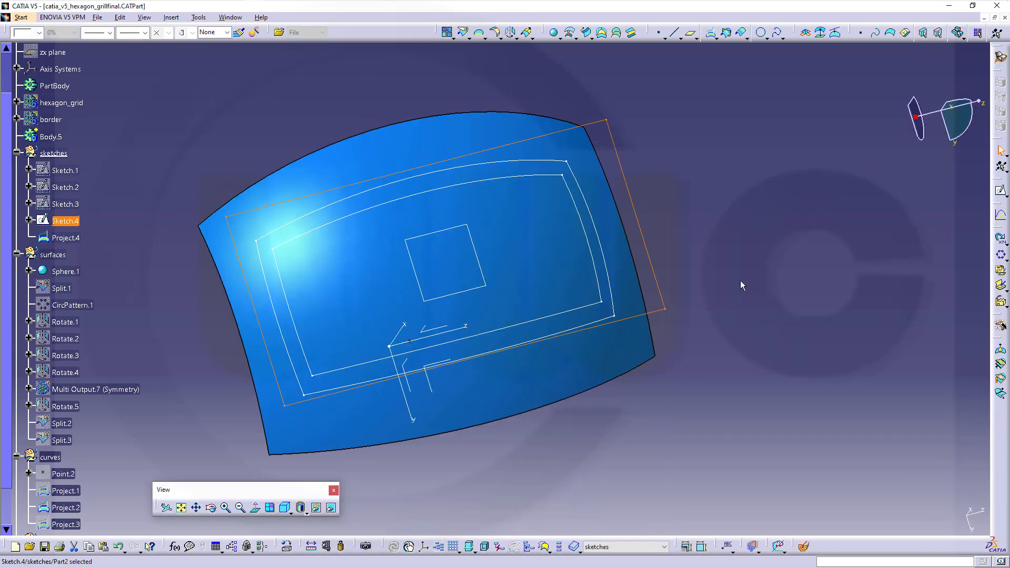
Hide Sketch.4 and move its projected curve, Project.4, into the curves geometrical set
{"action": "left_click", "coordinate": [741, 283]}
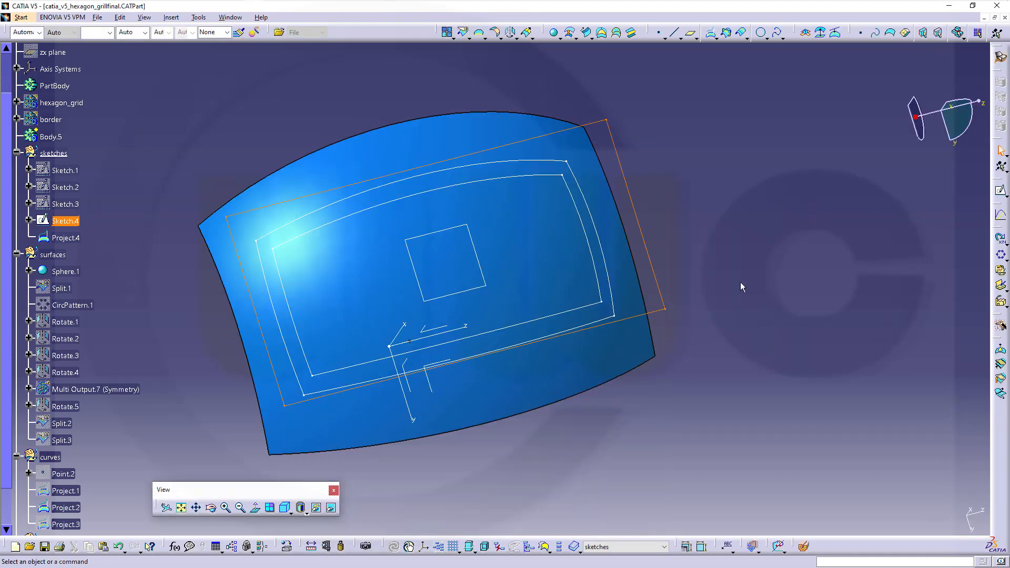
{"action": "right_click", "coordinate": [627, 170]}
{"action": "left_click", "coordinate": [653, 197]}
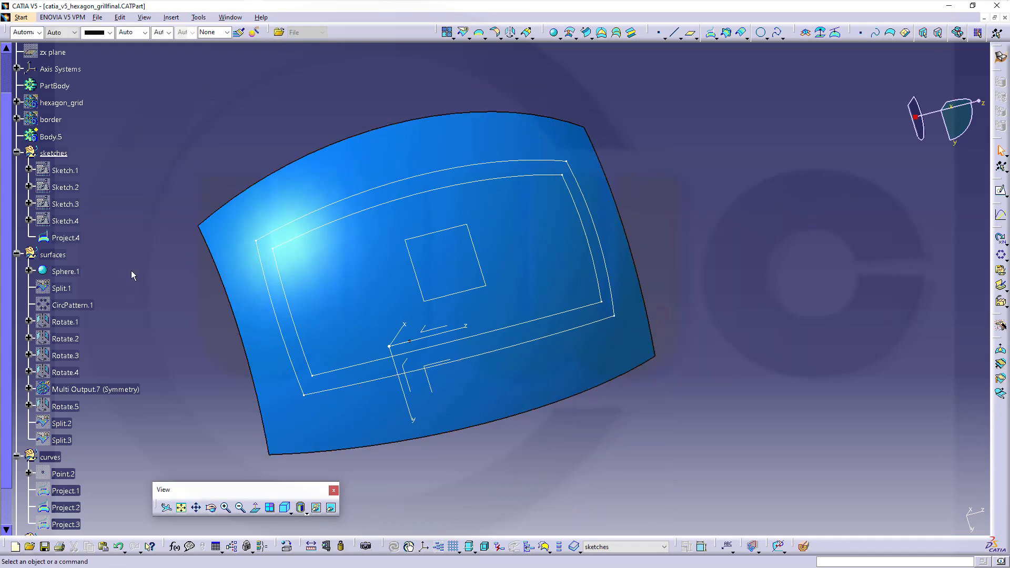
{"action": "scroll", "coordinate": [132, 270], "scroll_direction": "down", "scroll_amount": 2}
{"action": "left_click", "coordinate": [65, 139]}
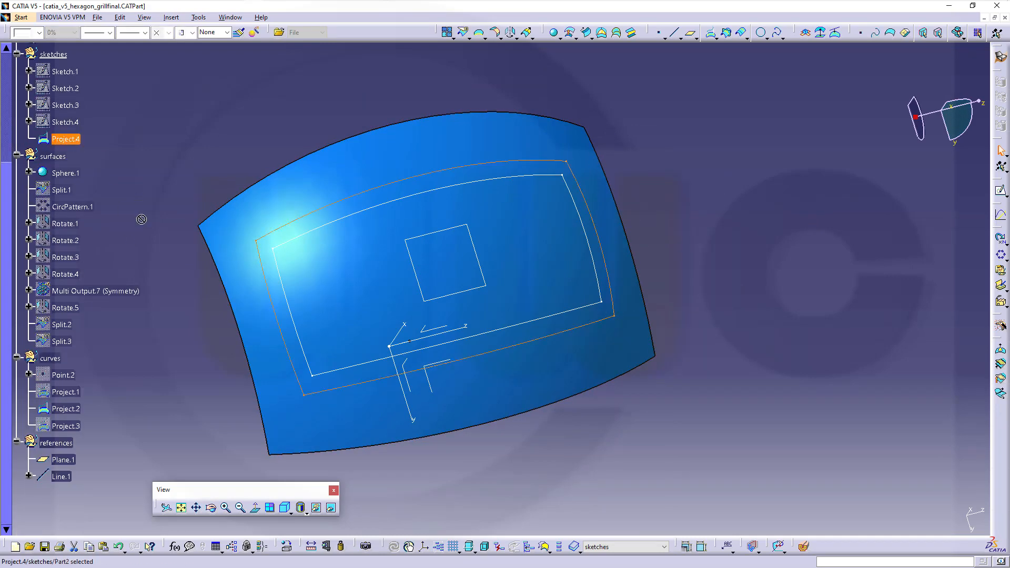
{"action": "mouse_move", "coordinate": [141, 219]}
{"action": "left_mouse_down"}
{"action": "mouse_move", "coordinate": [101, 318]}
{"action": "mouse_move", "coordinate": [50, 359]}
{"action": "left_mouse_up"}
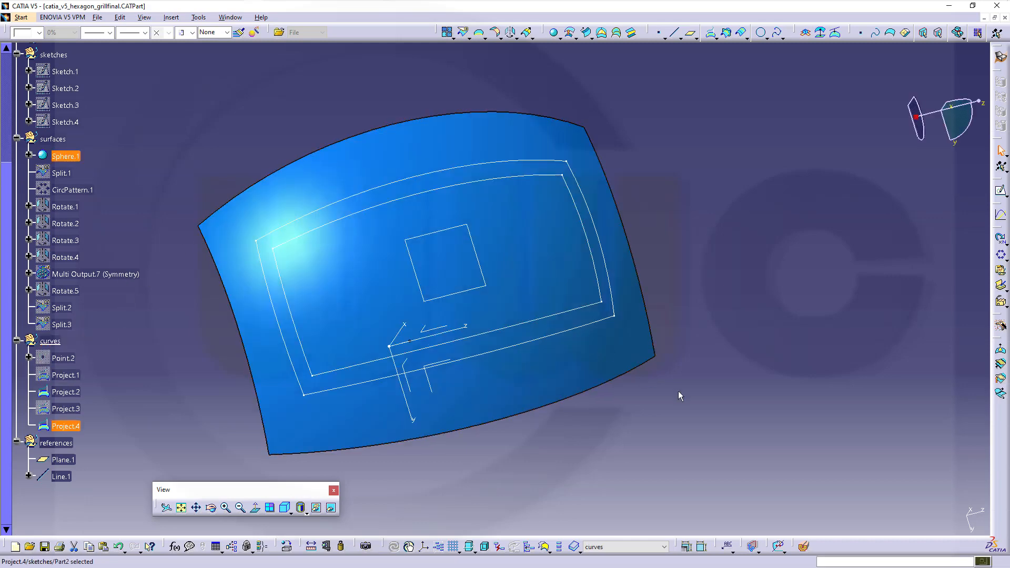
Split Sphere.1 with Project.2 and Project.4, keeping the frame-shaped band between the two curves
{"action": "middle_click_drag", "start_coordinate": [679, 396], "coordinate": [510, 271]}
{"action": "left_click", "coordinate": [321, 116]}
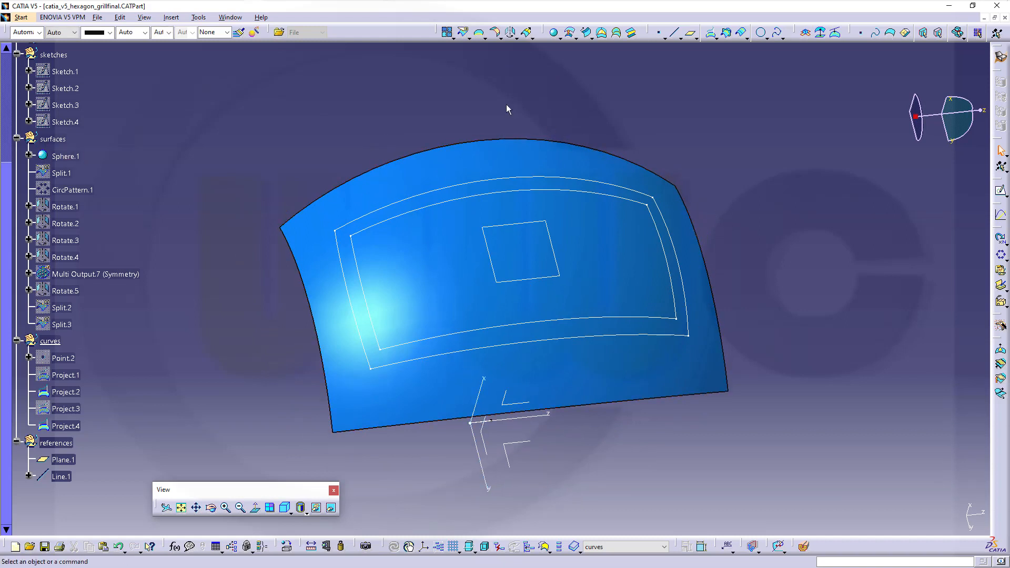
{"action": "left_click", "coordinate": [463, 33]}
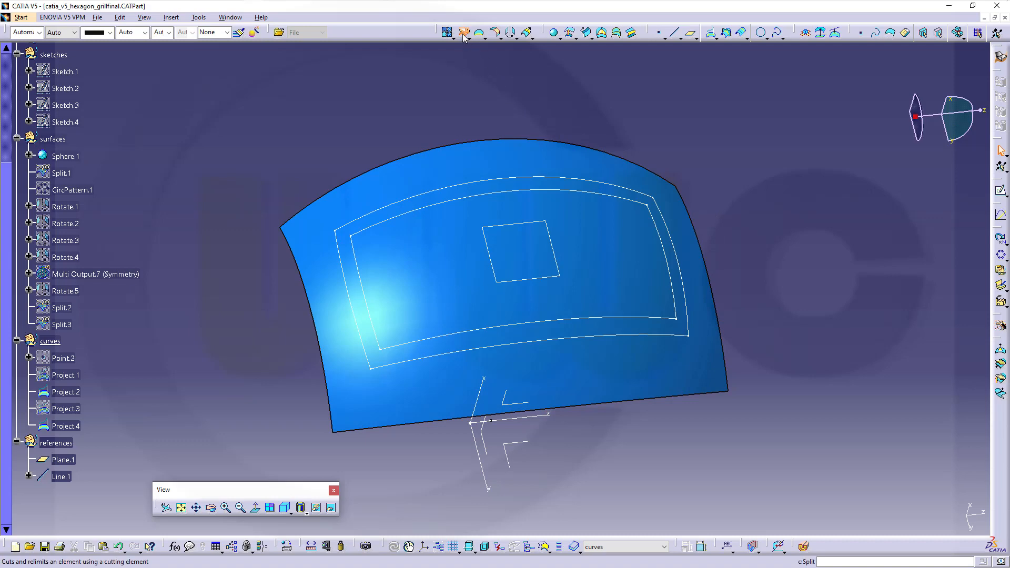
{"action": "left_click", "coordinate": [540, 153]}
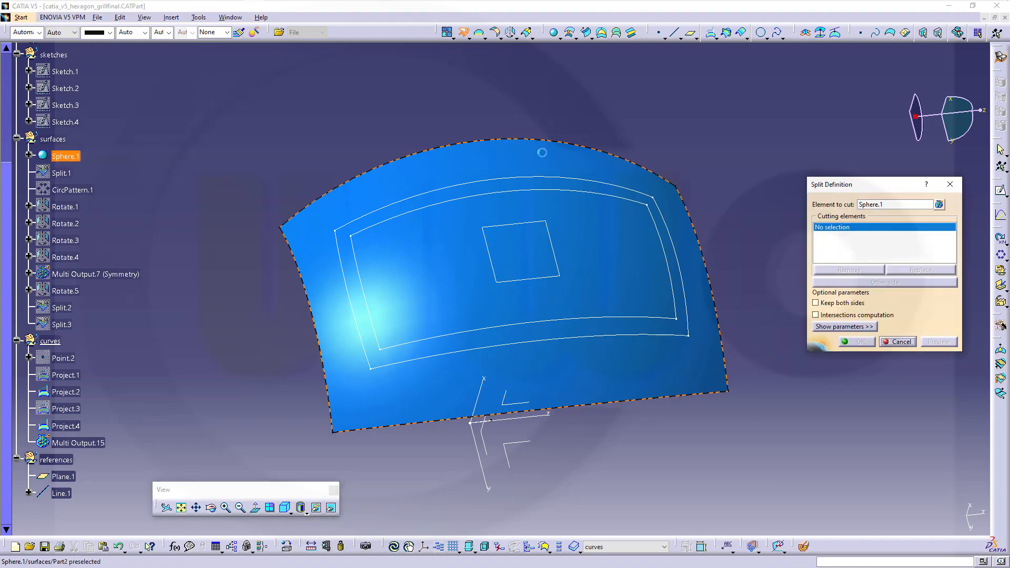
{"action": "left_click", "coordinate": [587, 196]}
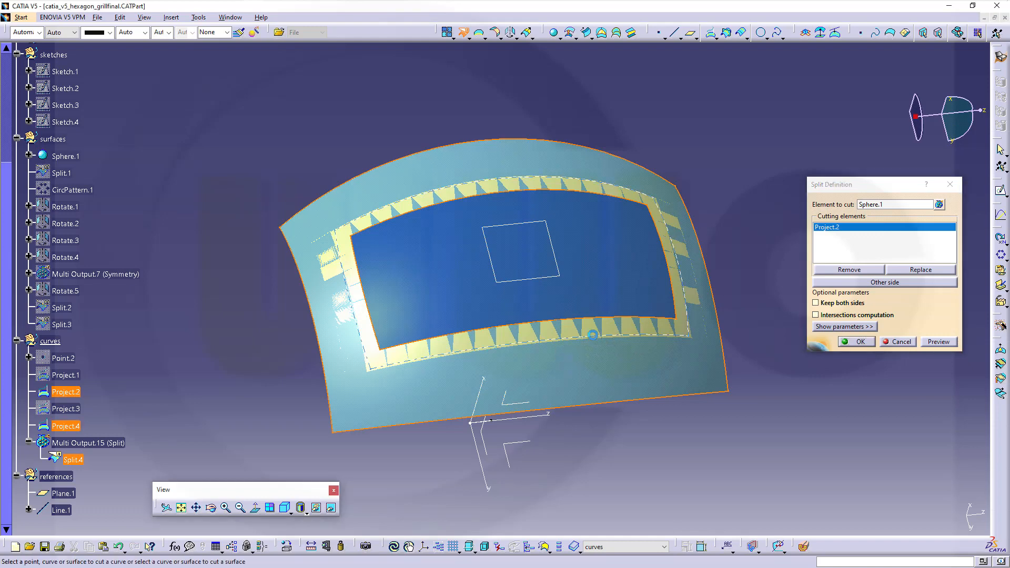
{"action": "left_click", "coordinate": [600, 338]}
{"action": "left_click", "coordinate": [862, 283]}
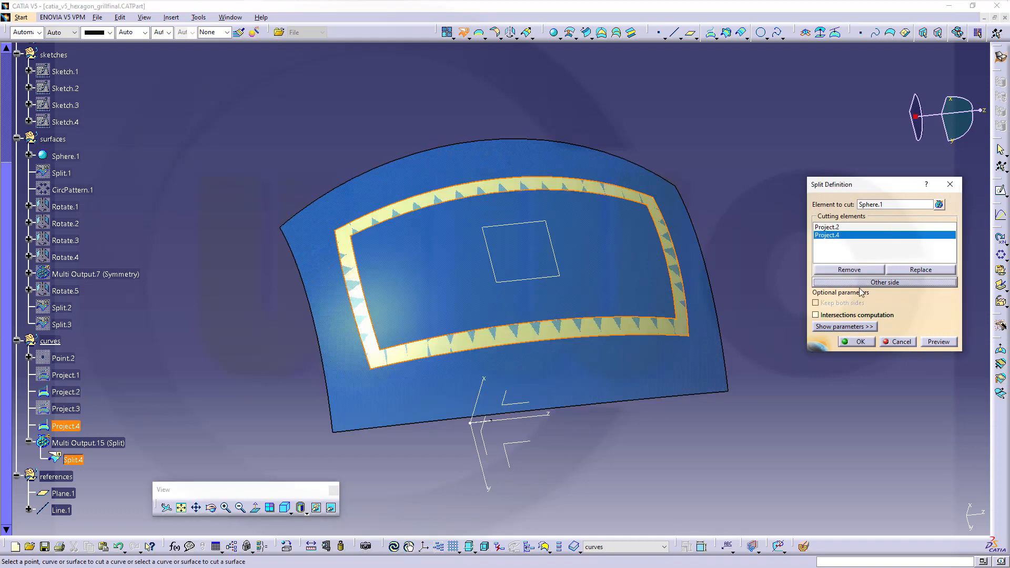
{"action": "left_click", "coordinate": [857, 342]}
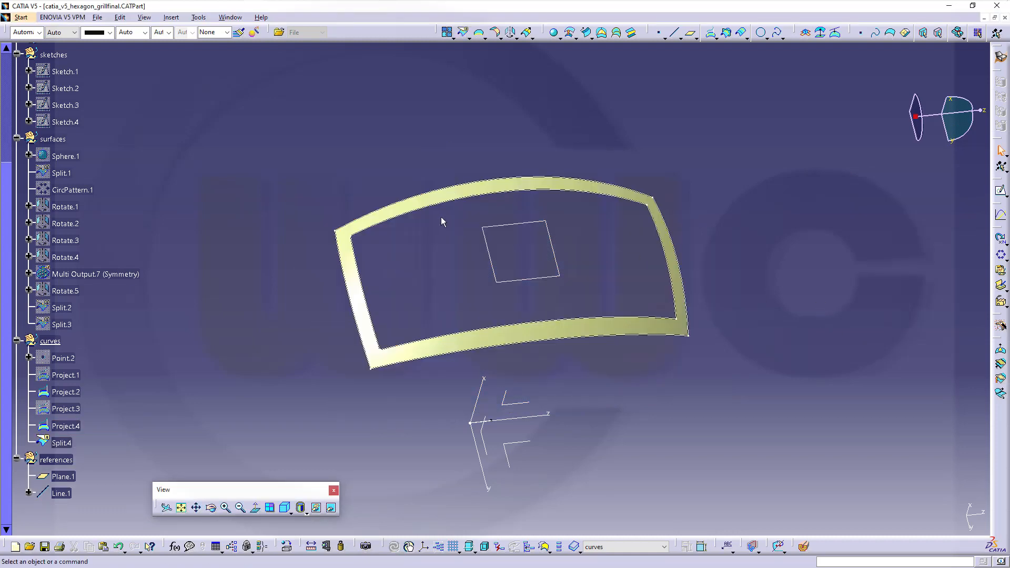
Make Body.5 the in-work object and switch to the Part Design workbench
{"action": "middle_click_drag", "start_coordinate": [441, 217], "coordinate": [519, 232]}
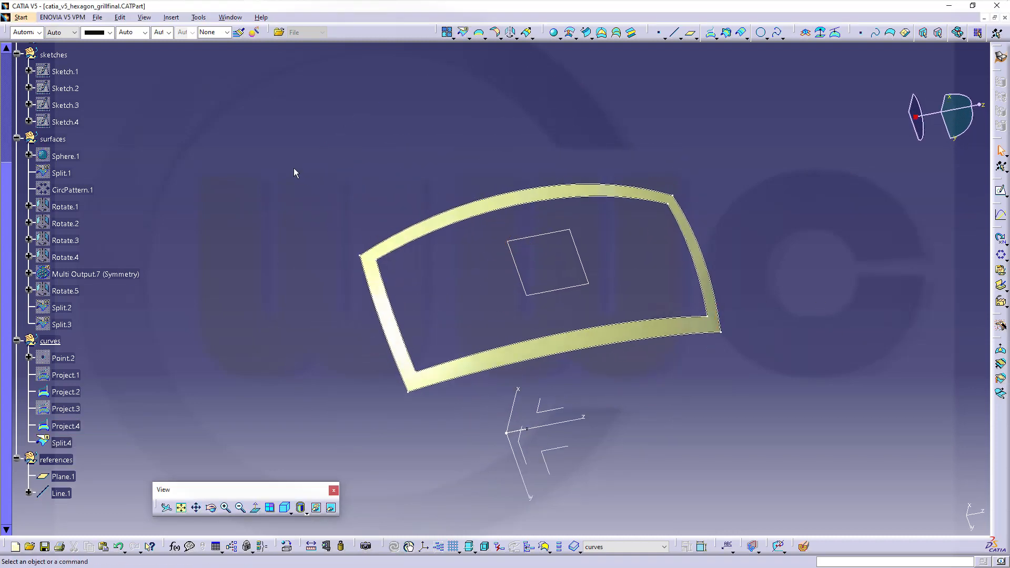
{"action": "scroll", "coordinate": [217, 182], "scroll_direction": "up", "scroll_amount": 2}
{"action": "scroll", "coordinate": [219, 185], "scroll_direction": "up", "scroll_amount": 3}
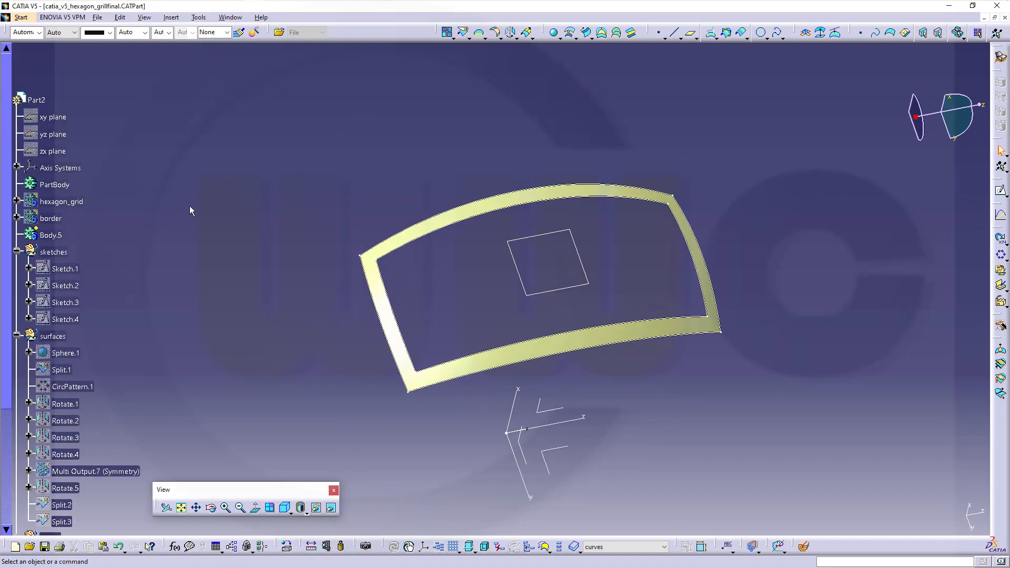
{"action": "right_click", "coordinate": [57, 236]}
{"action": "left_click", "coordinate": [101, 311]}
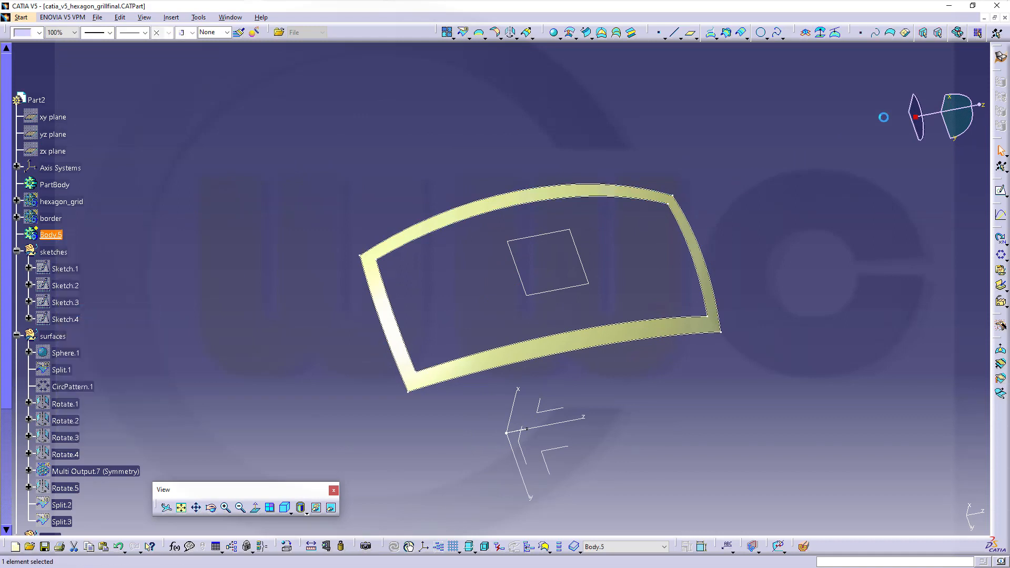
{"action": "left_click", "coordinate": [1001, 56]}
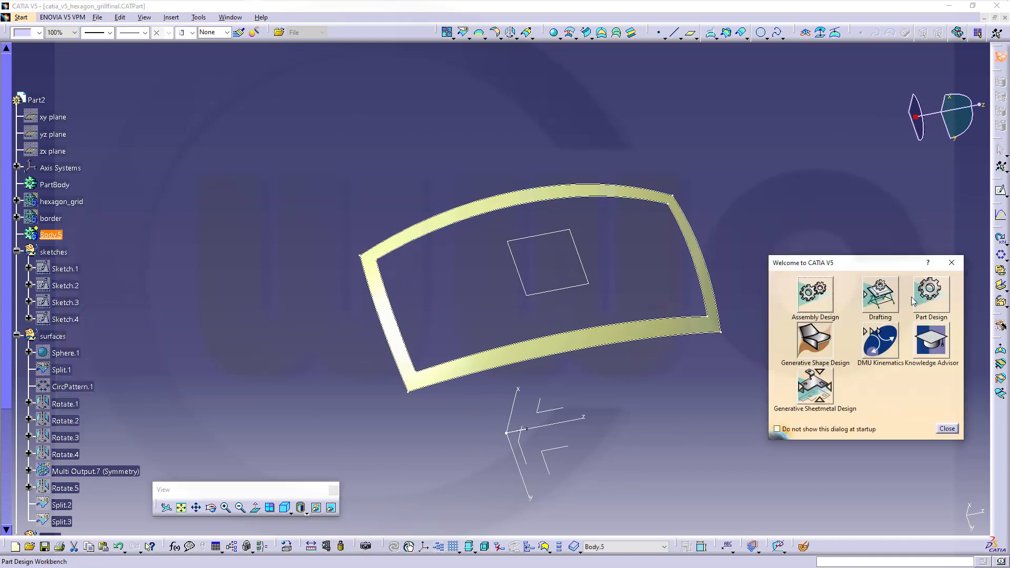
{"action": "left_click", "coordinate": [931, 294]}
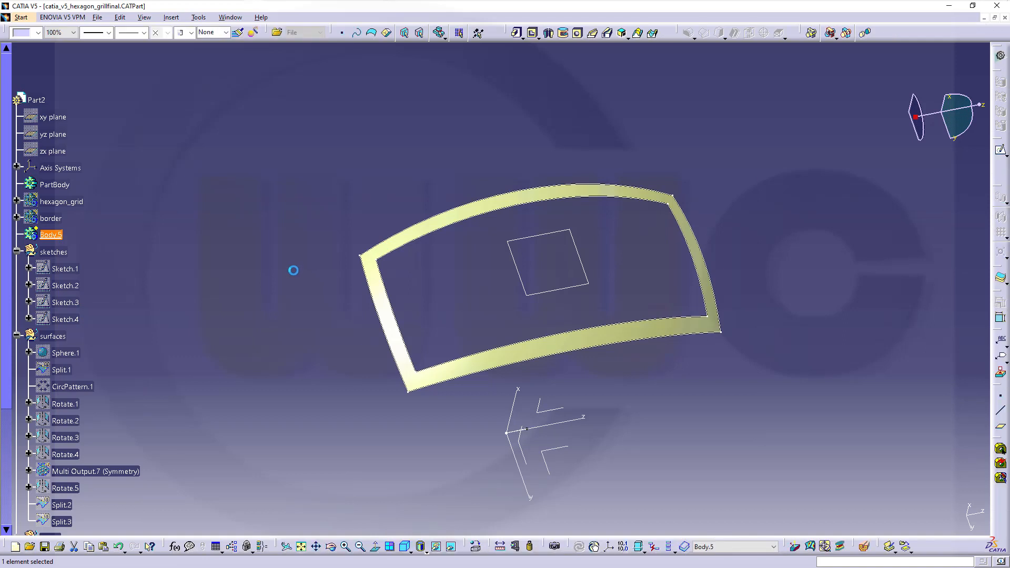
Rename Body.5 as plate
{"action": "middle_click_drag", "start_coordinate": [209, 239], "coordinate": [200, 205]}
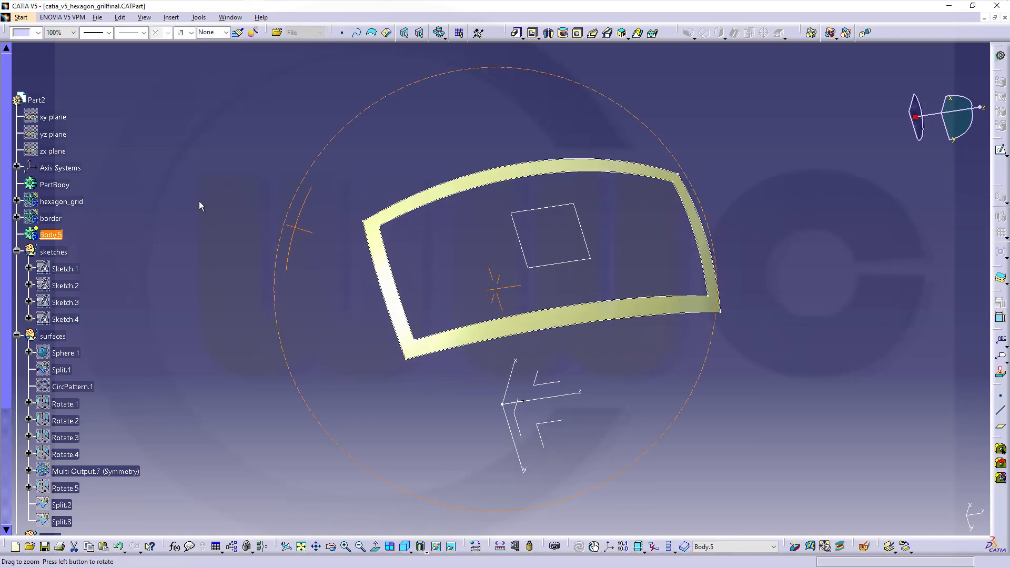
{"action": "right_click", "coordinate": [55, 236]}
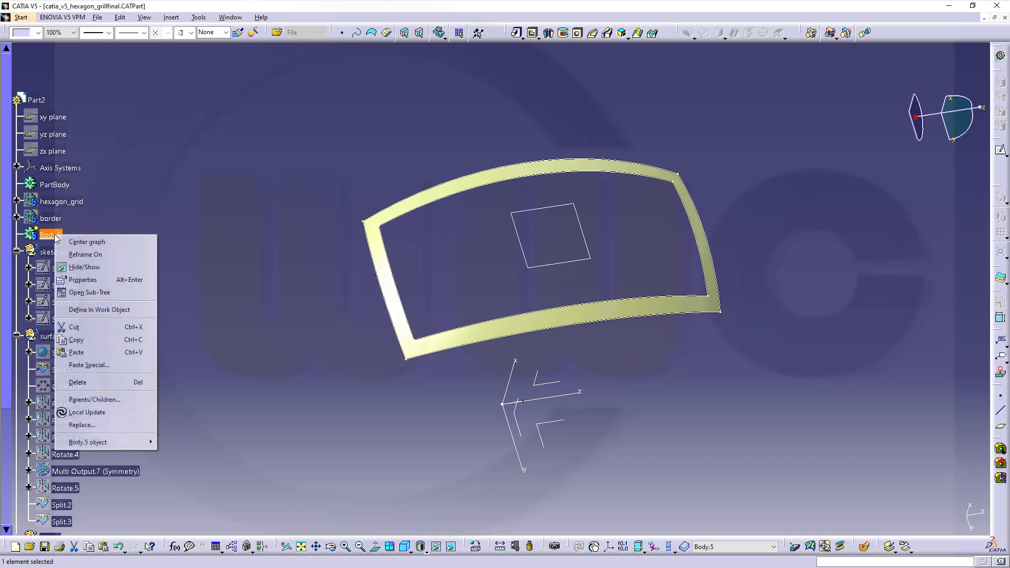
{"action": "left_click", "coordinate": [97, 280]}
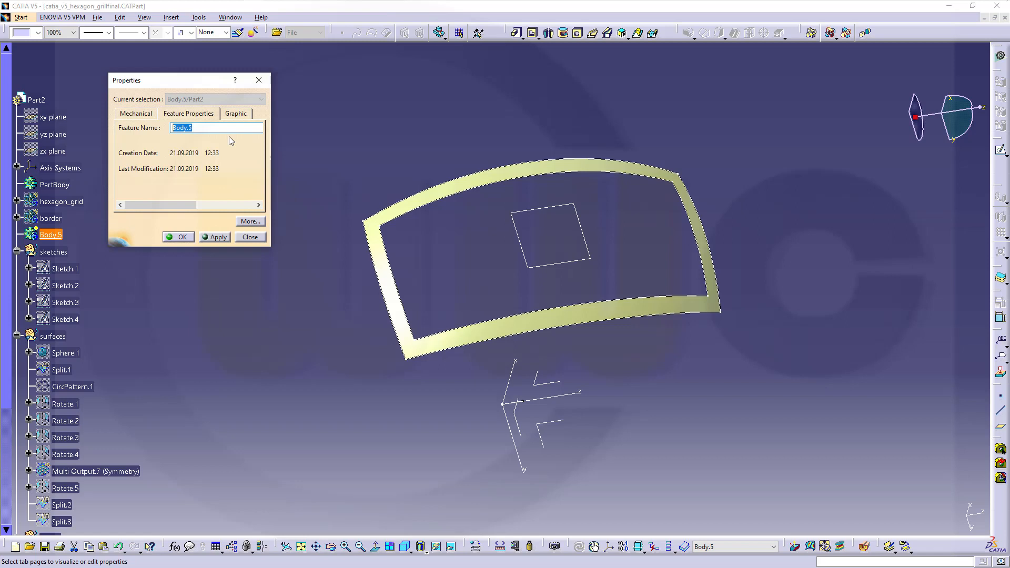
{"action": "type", "text": "plate"}
{"action": "key", "text": "Return"}
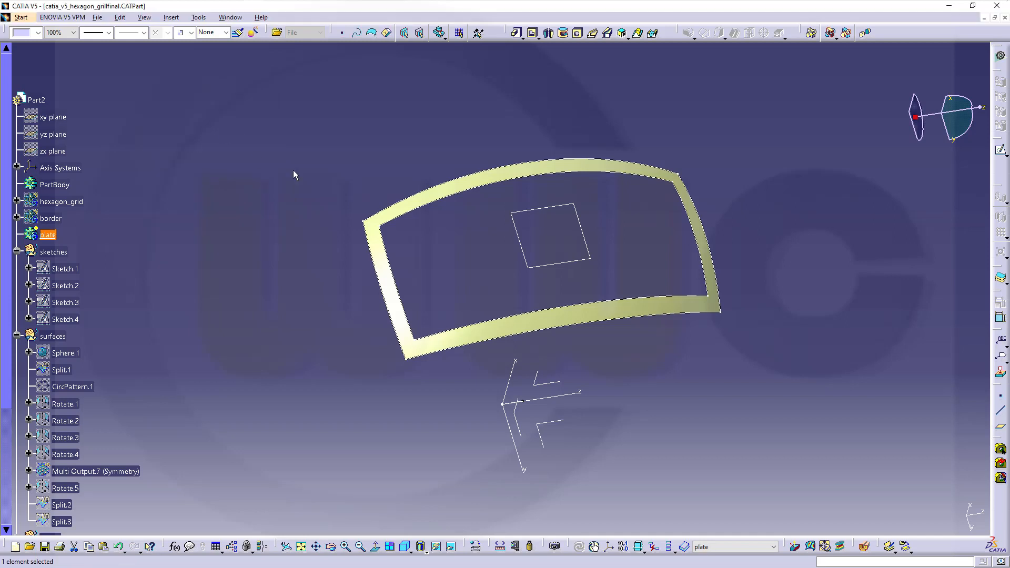
Thicken the frame-shaped split surface, Split.4, with a first offset of 1 mm and a second offset of 0 mm
{"action": "middle_click_drag", "start_coordinate": [531, 241], "coordinate": [500, 295]}
{"action": "middle_click_drag", "start_coordinate": [735, 284], "coordinate": [800, 235]}
{"action": "left_click", "coordinate": [999, 283]}
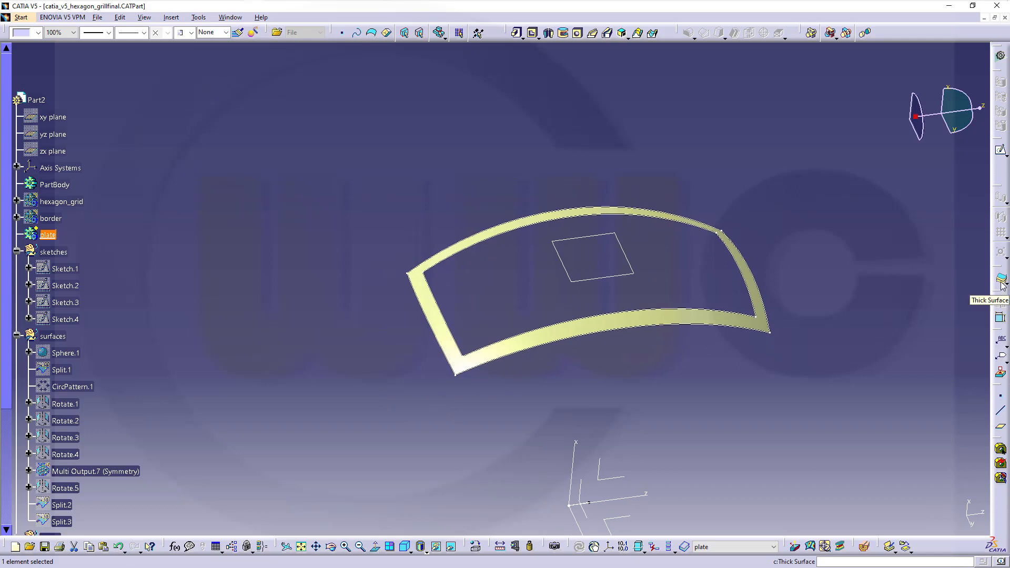
{"action": "left_click", "coordinate": [1002, 282]}
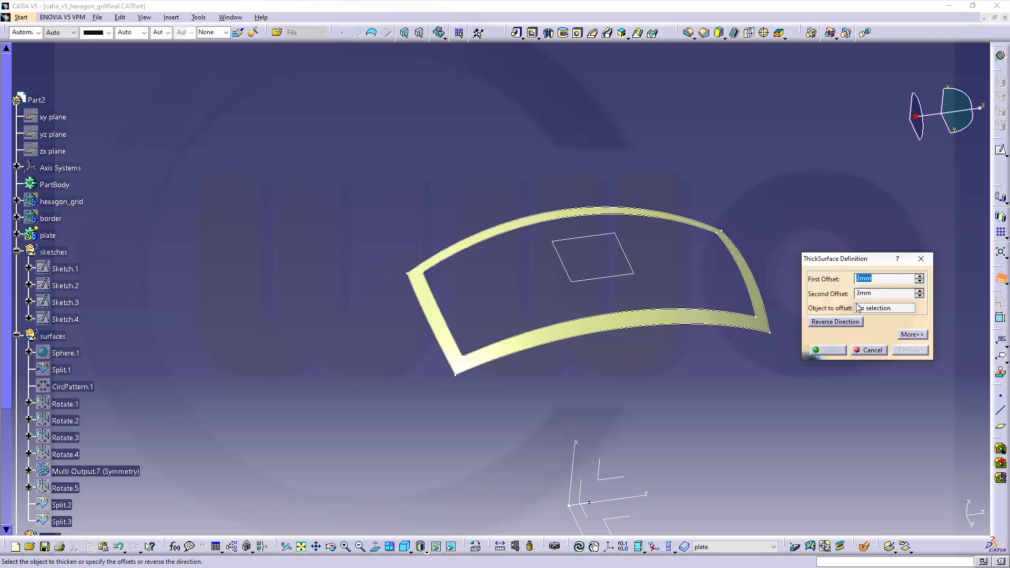
{"action": "type", "text": "1"}
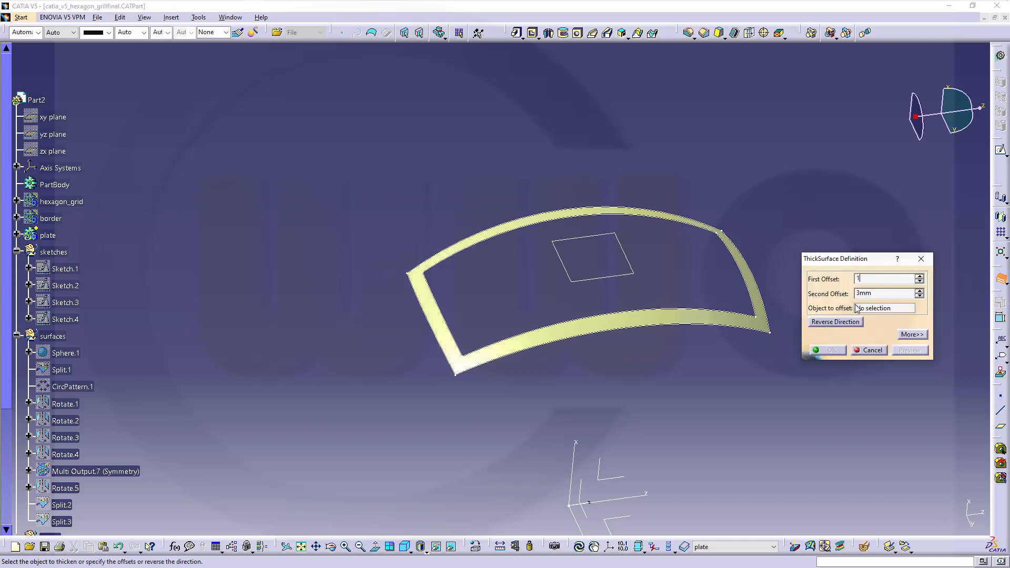
{"action": "left_click", "coordinate": [722, 323]}
{"action": "left_click_drag", "start_coordinate": [888, 293], "coordinate": [830, 295]}
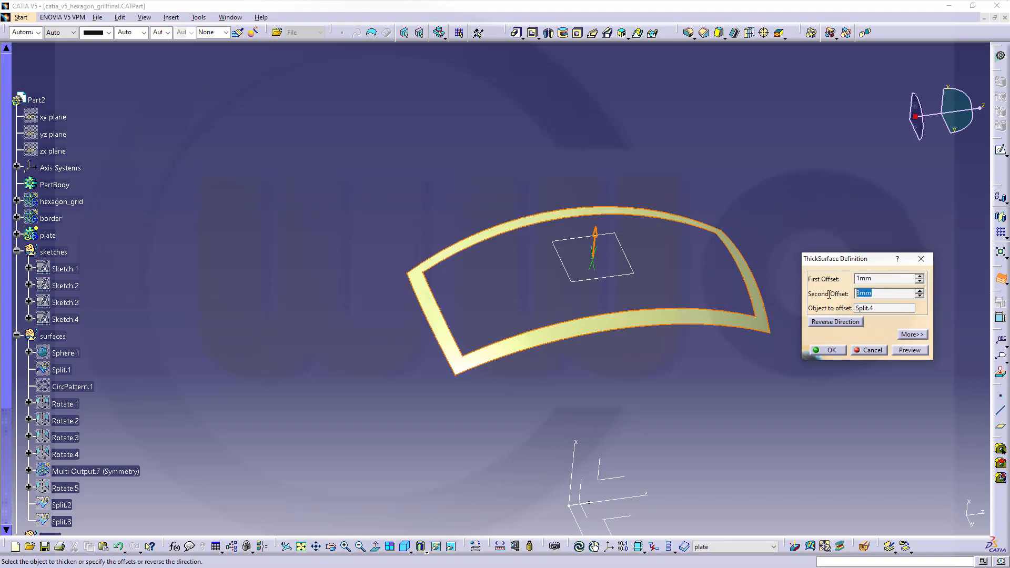
{"action": "type", "text": "0"}
{"action": "key", "text": "Return"}
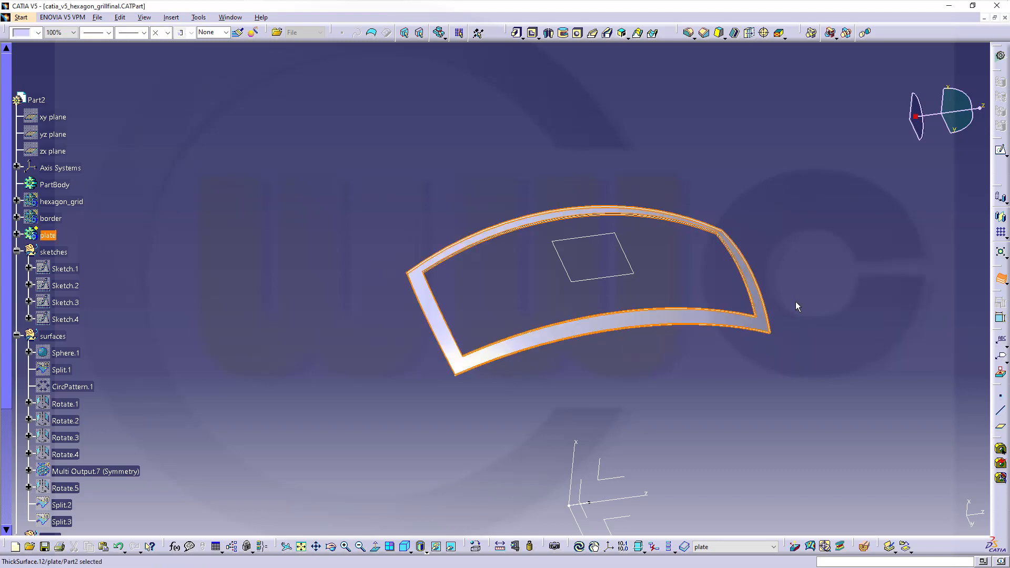
Show the border and hexagon_grid bodies together with the plate
{"action": "left_click", "coordinate": [525, 288]}
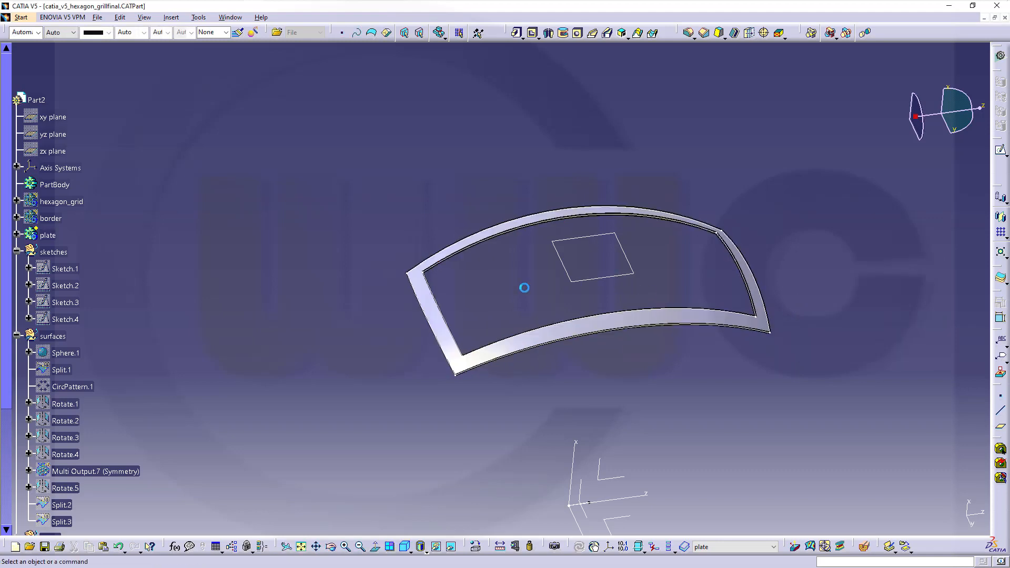
{"action": "left_click", "coordinate": [63, 225]}
{"action": "right_click", "coordinate": [64, 225]}
{"action": "left_click", "coordinate": [87, 252]}
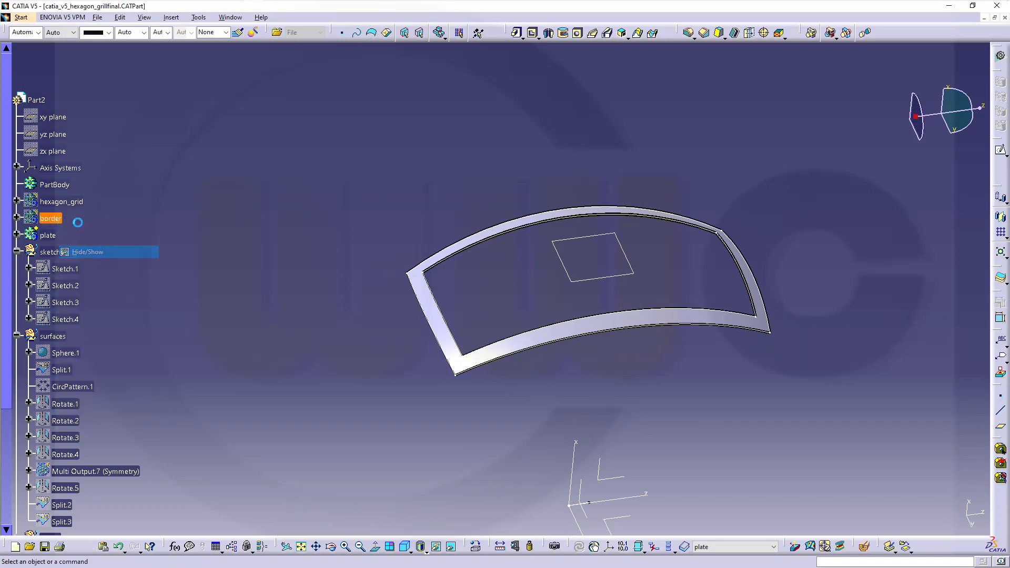
{"action": "left_click", "coordinate": [74, 203]}
{"action": "right_click", "coordinate": [74, 203]}
{"action": "left_click", "coordinate": [100, 234]}
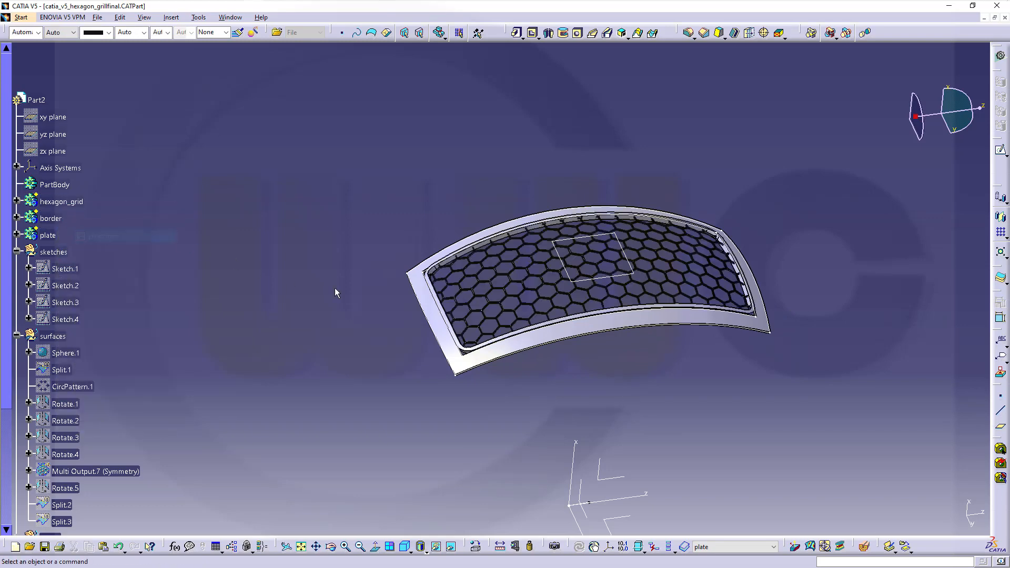
{"action": "middle_click_drag", "start_coordinate": [561, 354], "coordinate": [468, 205]}
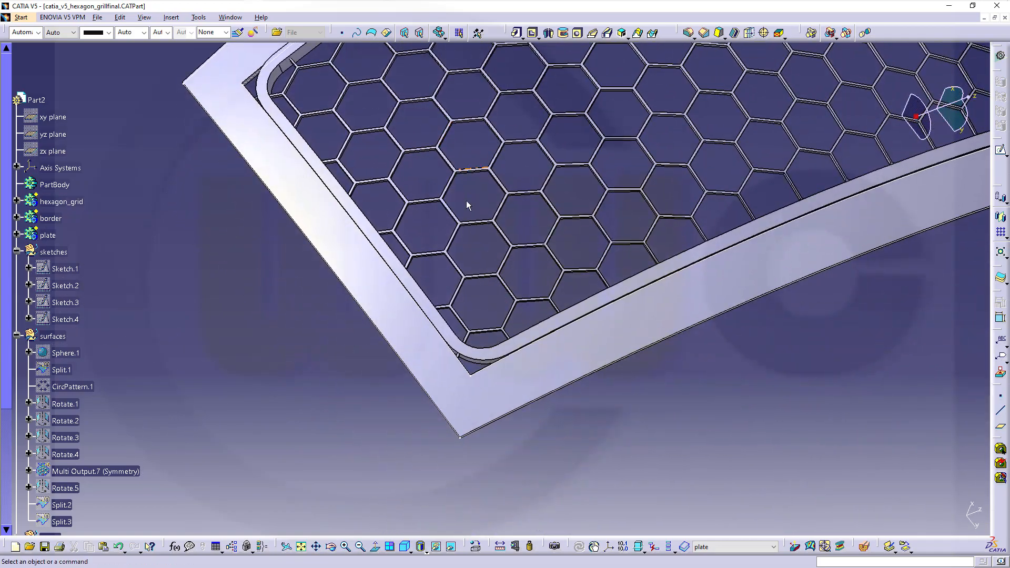
Hide the hexagon_grid and border bodies to leave only the plate displayed
{"action": "right_click", "coordinate": [68, 209]}
{"action": "left_click", "coordinate": [111, 234]}
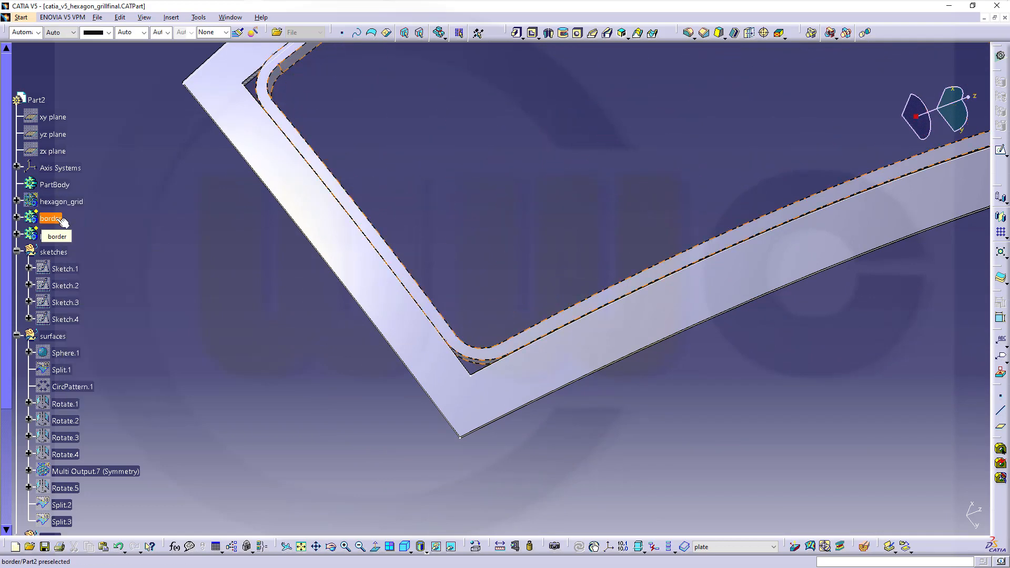
{"action": "middle_click", "coordinate": [297, 229]}
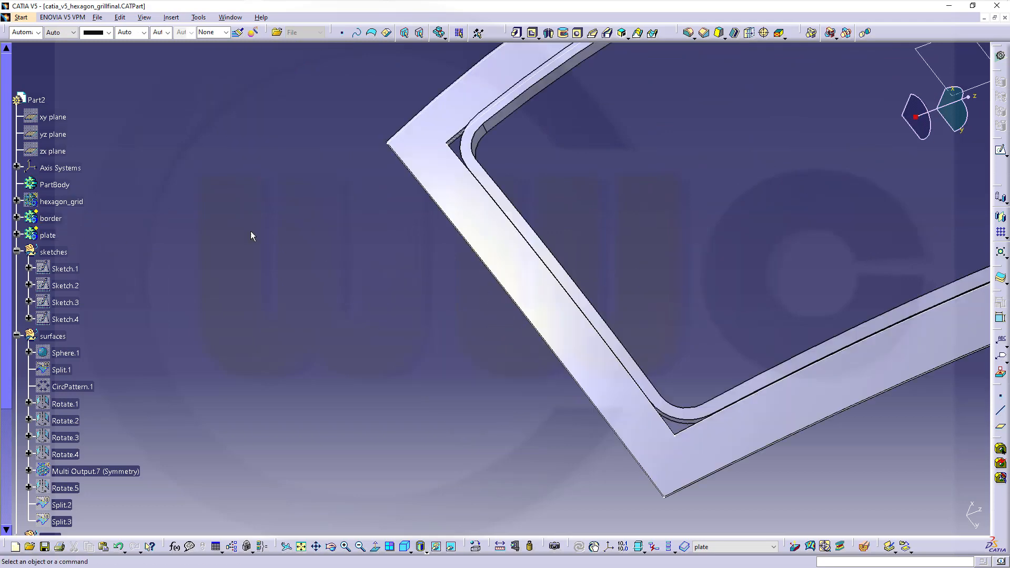
{"action": "right_click", "coordinate": [49, 219]}
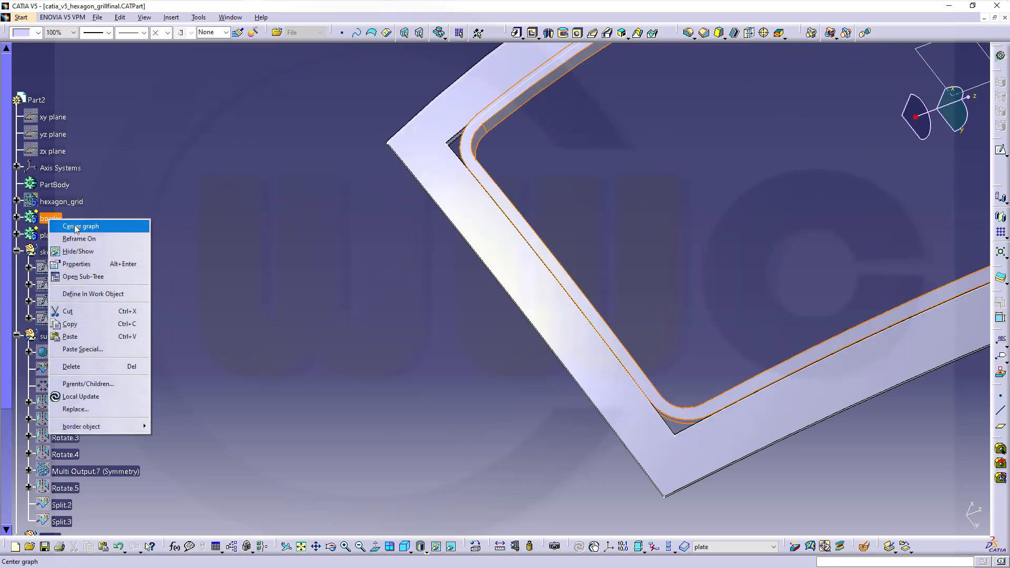
{"action": "left_click", "coordinate": [79, 252]}
Fillet the plate's four inner corner edges with a 15 mm radius
{"action": "middle_click_drag", "start_coordinate": [510, 192], "coordinate": [492, 204]}
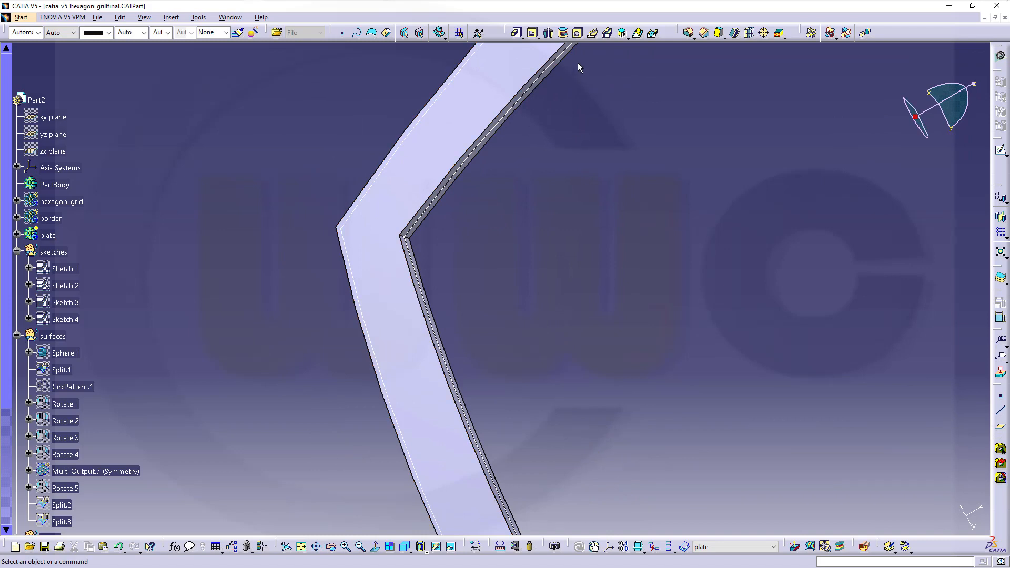
{"action": "left_click", "coordinate": [690, 34]}
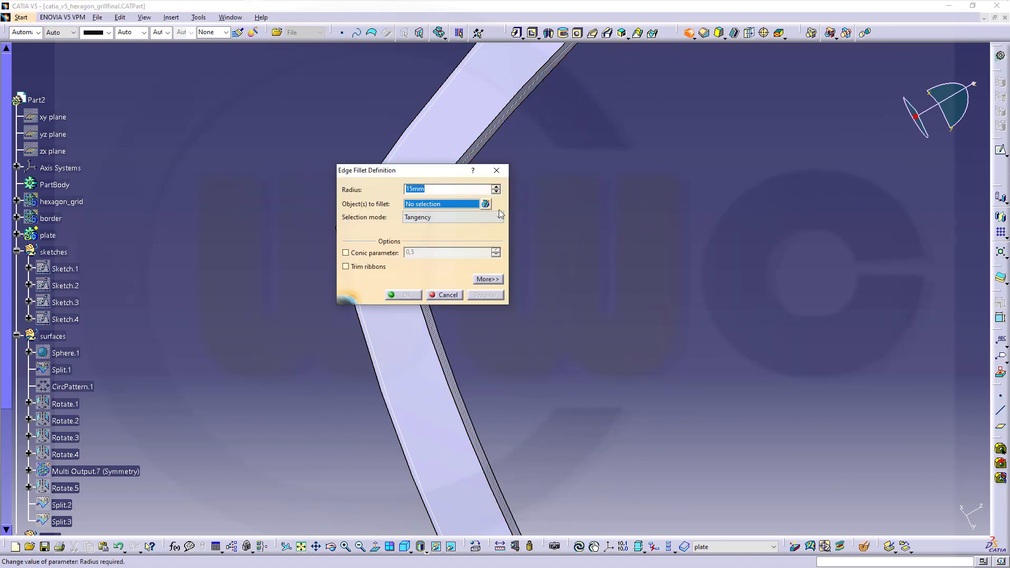
{"action": "left_click_drag", "start_coordinate": [443, 173], "coordinate": [717, 159]}
{"action": "middle_click_drag", "start_coordinate": [546, 246], "coordinate": [534, 226]}
{"action": "left_click", "coordinate": [352, 237]}
{"action": "middle_click_drag", "start_coordinate": [445, 255], "coordinate": [478, 363]}
{"action": "middle_click_drag", "start_coordinate": [720, 117], "coordinate": [534, 312]}
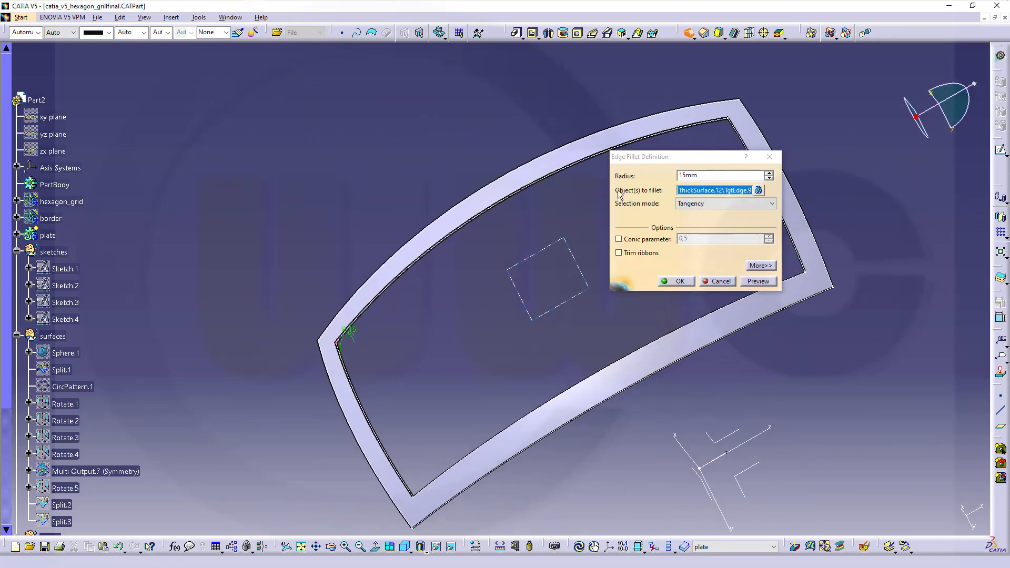
{"action": "middle_click_drag", "start_coordinate": [589, 145], "coordinate": [441, 209]}
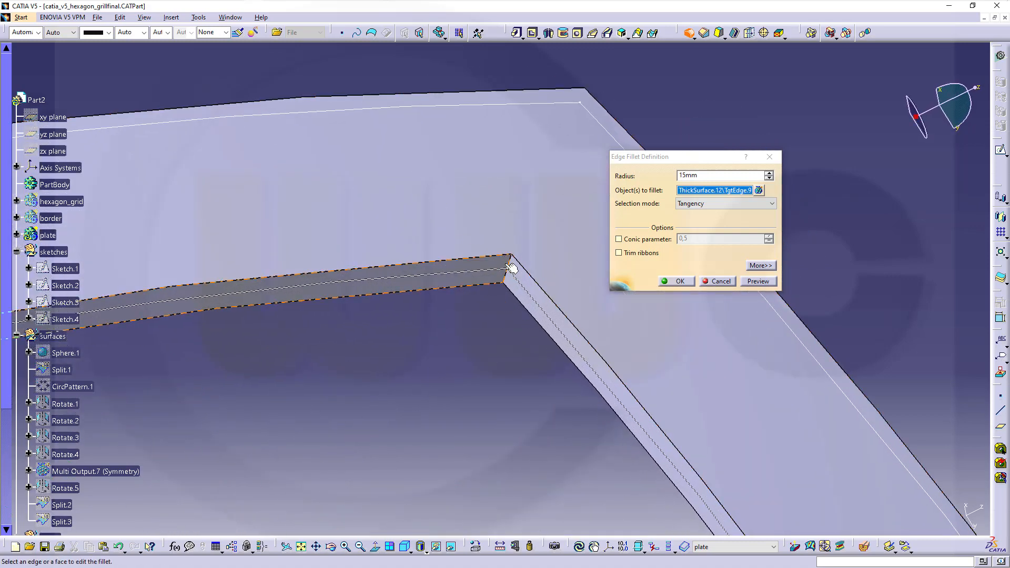
{"action": "middle_click_drag", "start_coordinate": [477, 296], "coordinate": [530, 458]}
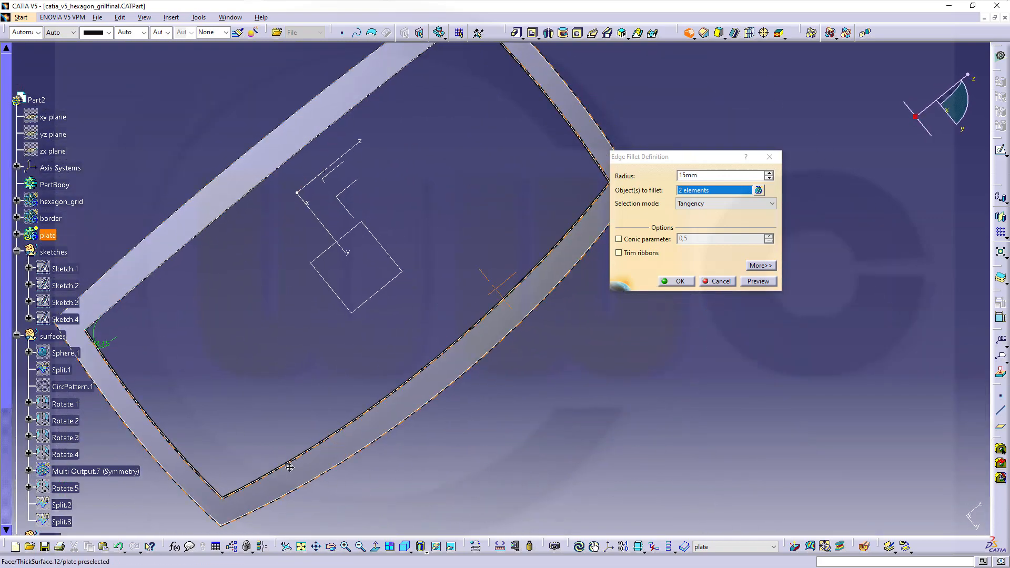
{"action": "middle_click_drag", "start_coordinate": [293, 480], "coordinate": [393, 306]}
{"action": "middle_click_drag", "start_coordinate": [287, 361], "coordinate": [626, 132]}
{"action": "middle_click_drag", "start_coordinate": [481, 361], "coordinate": [474, 336]}
{"action": "middle_click_drag", "start_coordinate": [450, 376], "coordinate": [506, 264]}
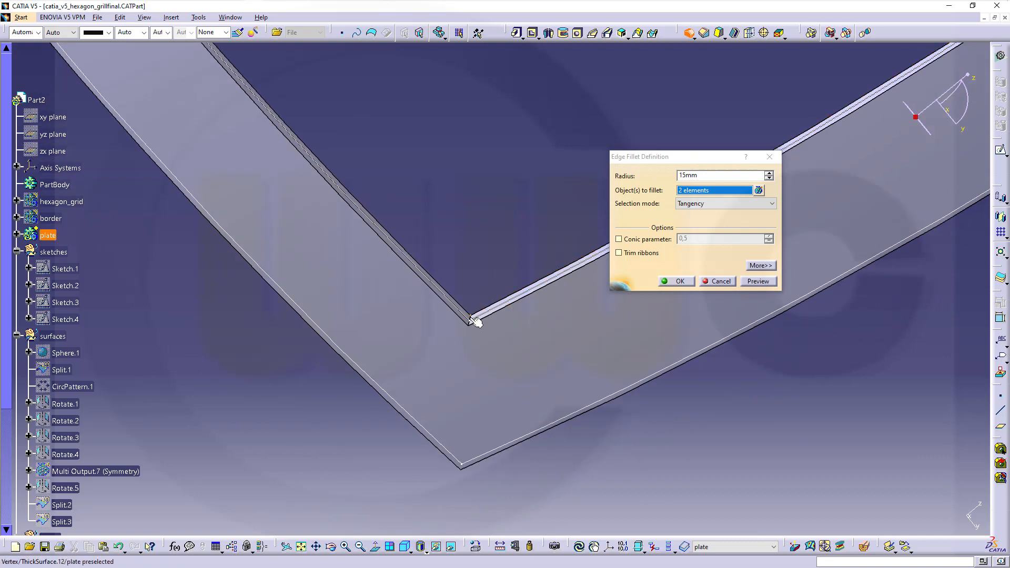
{"action": "middle_click_drag", "start_coordinate": [471, 367], "coordinate": [353, 419]}
{"action": "middle_click_drag", "start_coordinate": [585, 402], "coordinate": [512, 289]}
{"action": "middle_click_drag", "start_coordinate": [484, 340], "coordinate": [503, 235]}
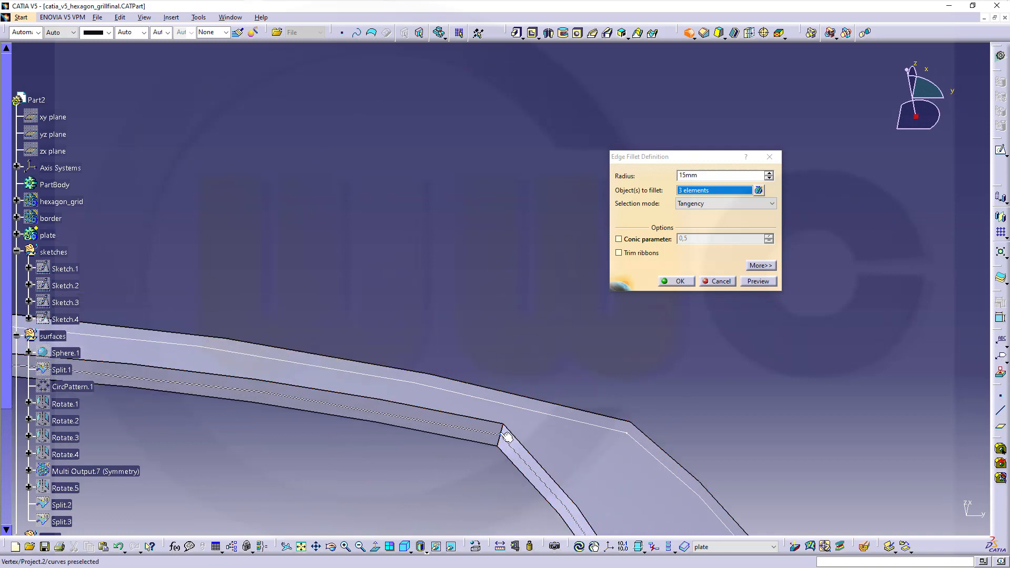
{"action": "left_click", "coordinate": [679, 281]}
Bring the border and hexagon_grid bodies back into display around the filleted plate
{"action": "middle_click_drag", "start_coordinate": [542, 333], "coordinate": [304, 299]}
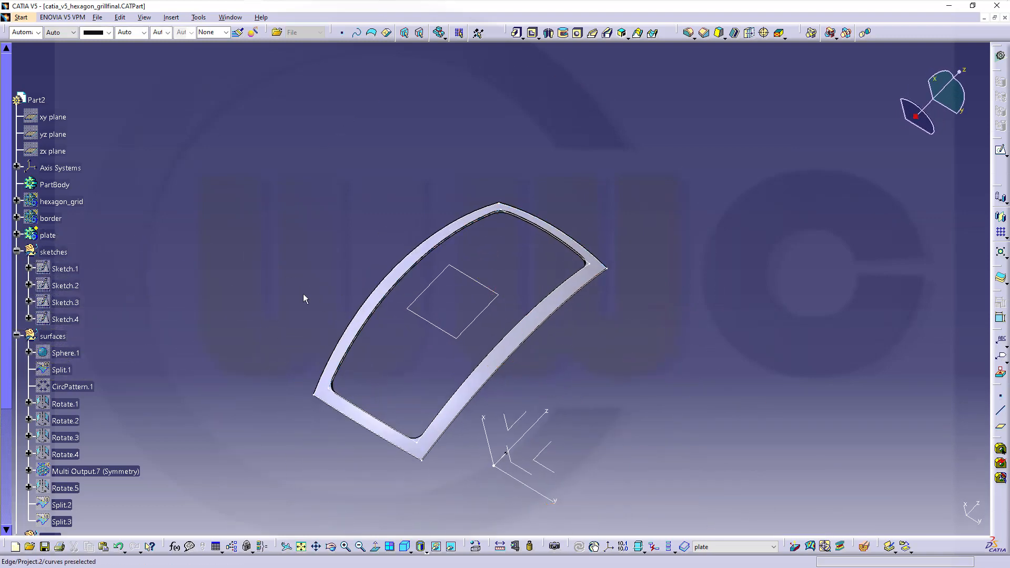
{"action": "right_click", "coordinate": [61, 223]}
{"action": "left_click", "coordinate": [79, 251]}
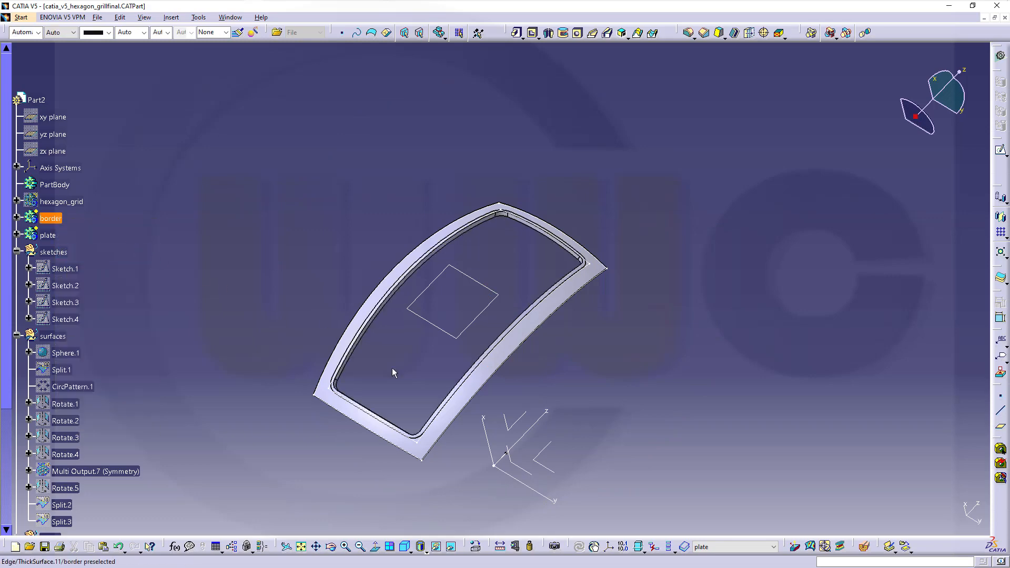
{"action": "middle_click_drag", "start_coordinate": [393, 373], "coordinate": [405, 290]}
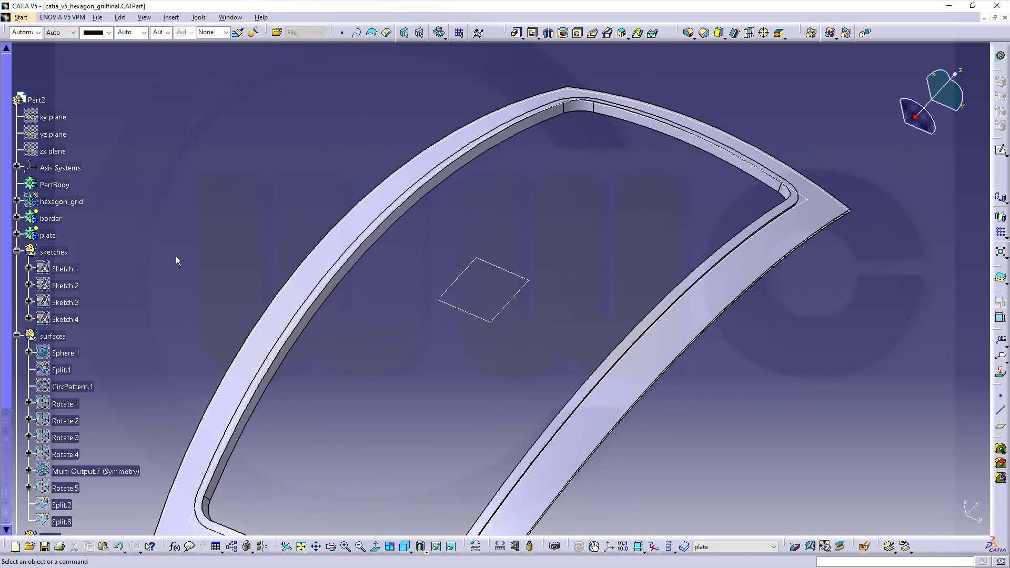
{"action": "right_click", "coordinate": [76, 203]}
{"action": "left_click", "coordinate": [95, 230]}
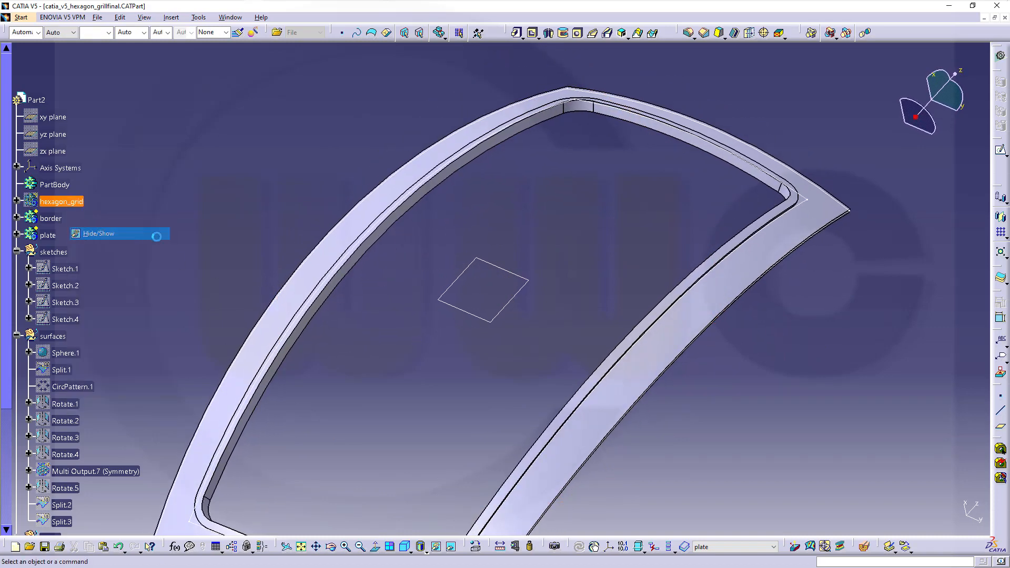
{"action": "middle_click_drag", "start_coordinate": [388, 346], "coordinate": [374, 304]}
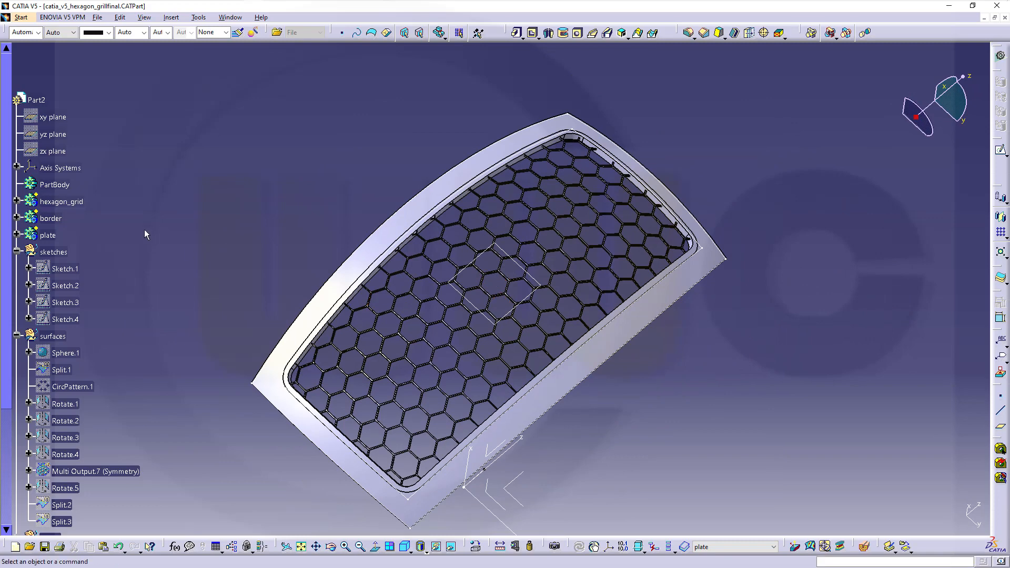
Make PartBody the in-work object and add the hexagon_grid, border and plate bodies to it
{"action": "right_click", "coordinate": [55, 186]}
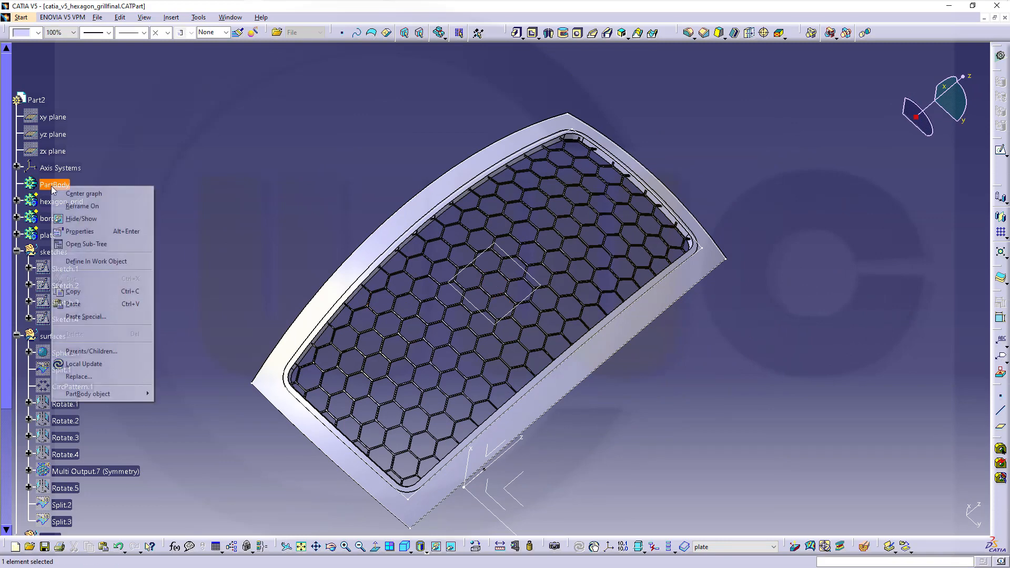
{"action": "left_click", "coordinate": [103, 264]}
{"action": "middle_click_drag", "start_coordinate": [285, 230], "coordinate": [464, 280]}
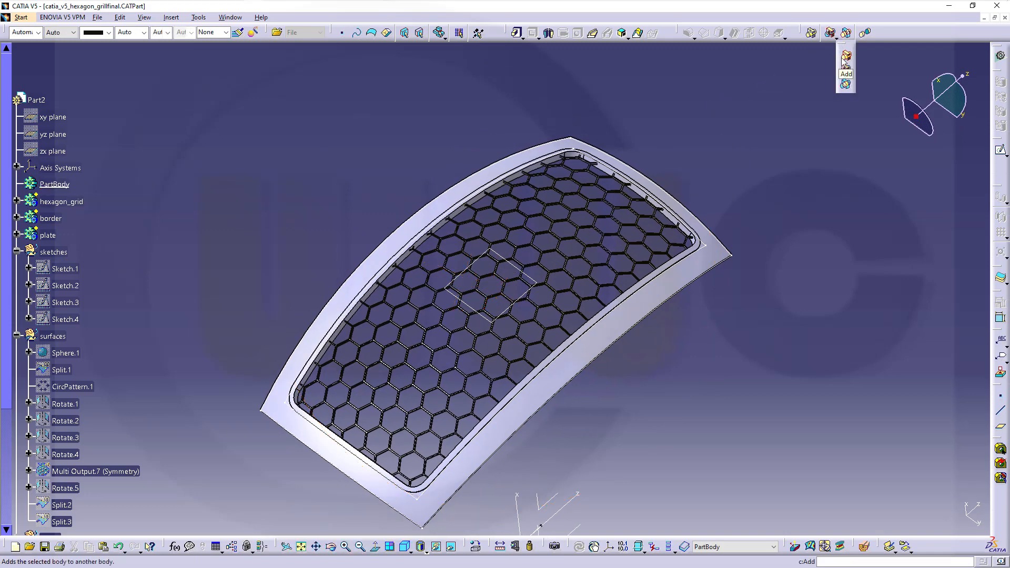
{"action": "left_click", "coordinate": [61, 204]}
{"action": "left_click", "coordinate": [51, 237], "text": "shift"}
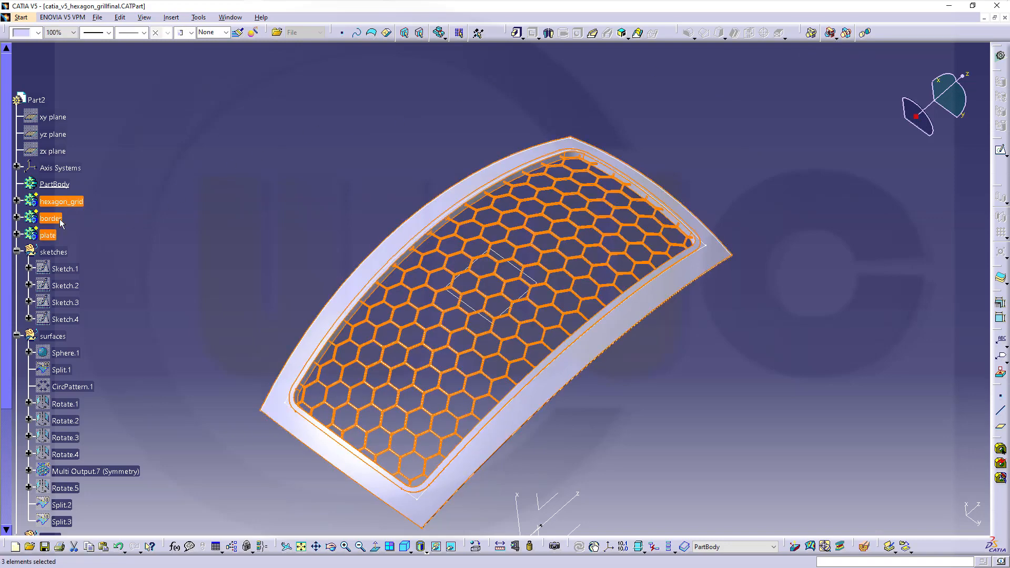
{"action": "left_click", "coordinate": [837, 40]}
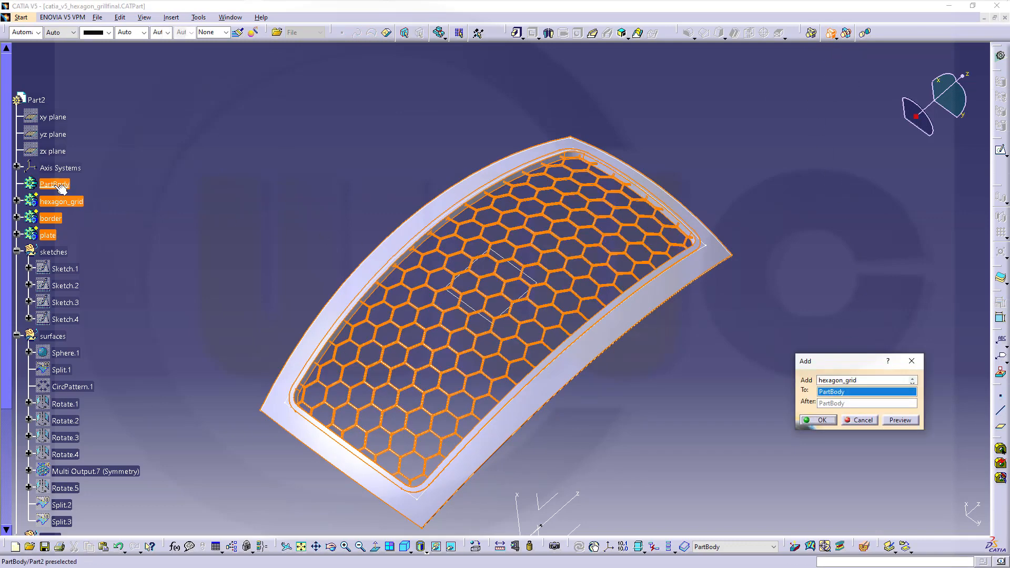
{"action": "left_click", "coordinate": [820, 421]}
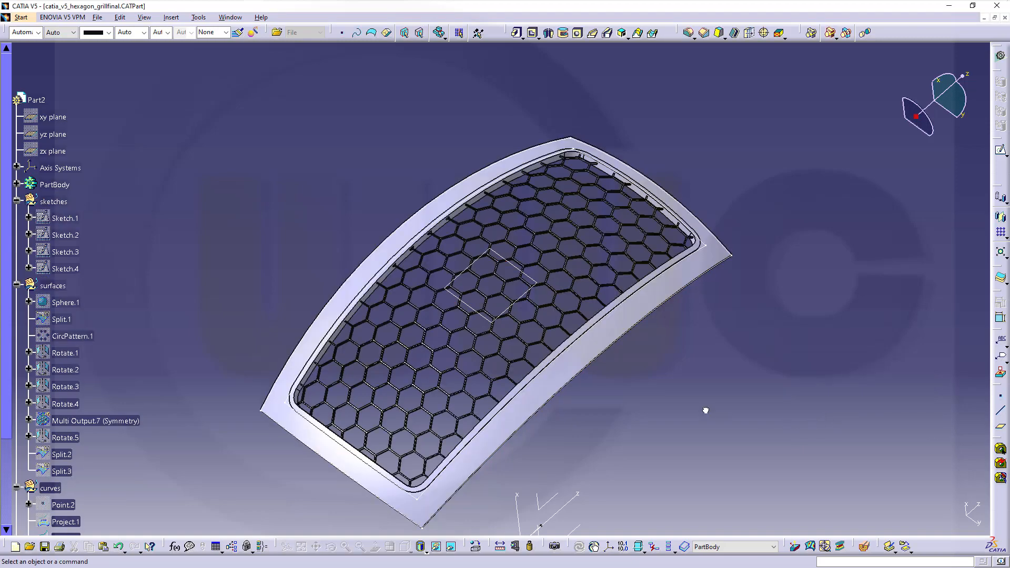
Hide Plane.1 and the surfaces and curves geometrical sets
{"action": "middle_click_drag", "start_coordinate": [706, 411], "coordinate": [554, 234]}
{"action": "right_click", "coordinate": [575, 226]}
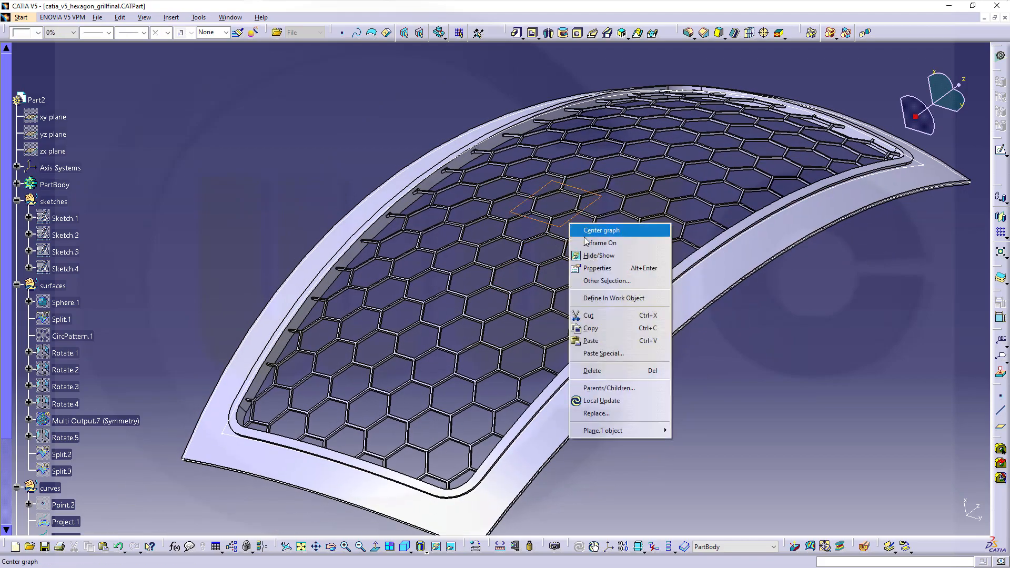
{"action": "left_click", "coordinate": [599, 256]}
{"action": "middle_click_drag", "start_coordinate": [514, 338], "coordinate": [459, 264]}
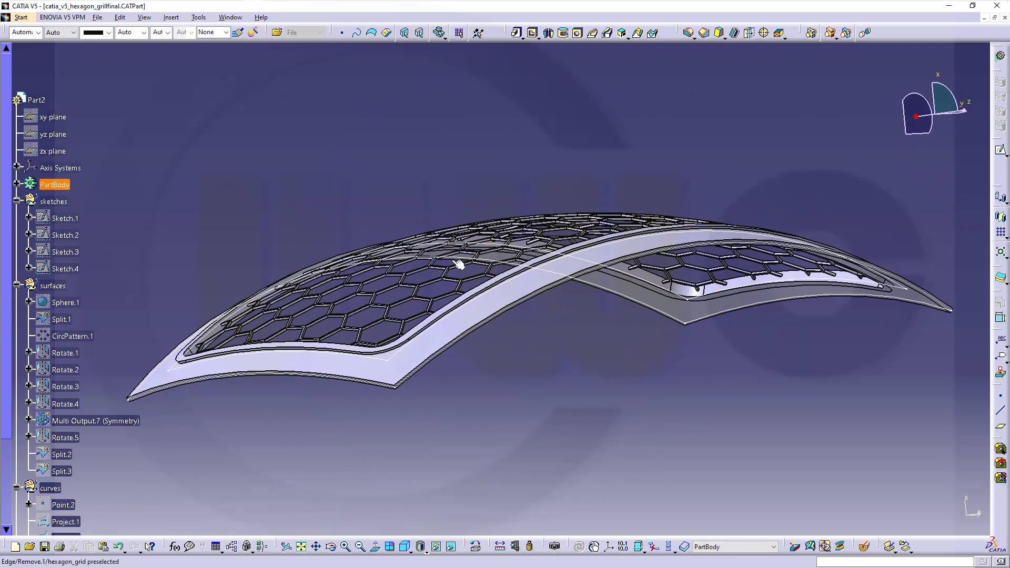
{"action": "middle_click_drag", "start_coordinate": [417, 404], "coordinate": [419, 359]}
{"action": "middle_click", "coordinate": [356, 402]}
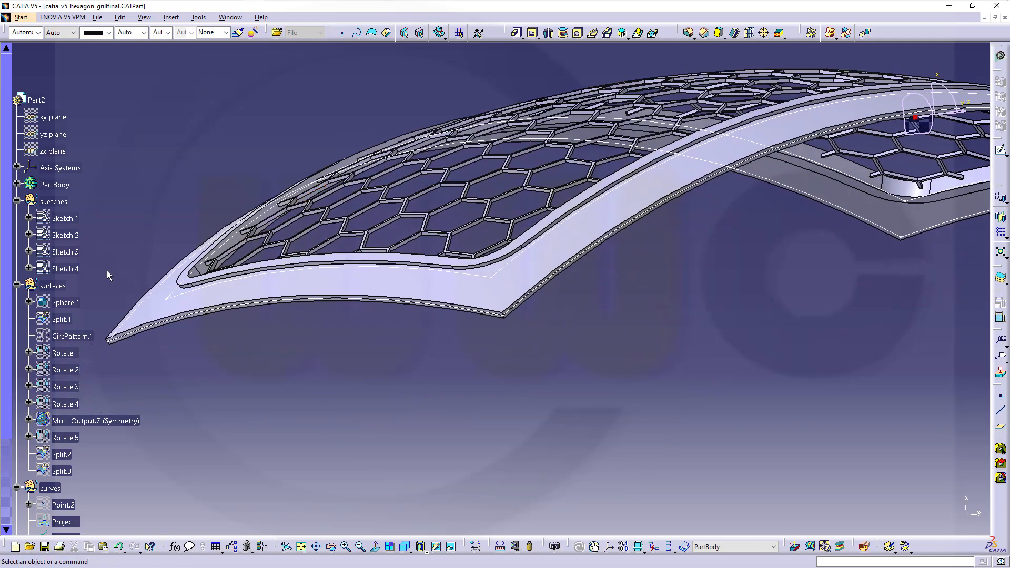
{"action": "right_click", "coordinate": [53, 286]}
{"action": "left_click", "coordinate": [77, 316]}
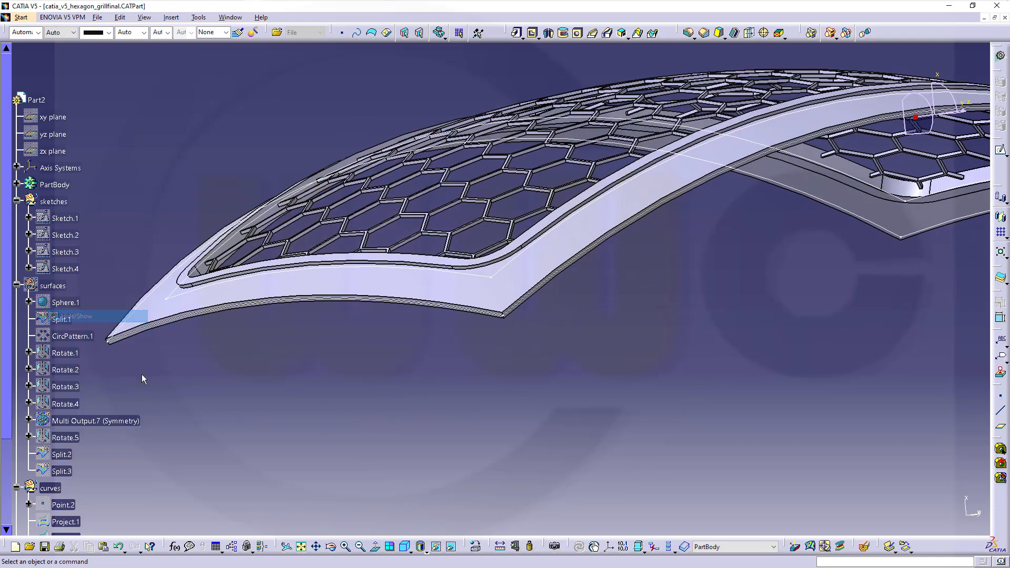
{"action": "right_click", "coordinate": [47, 487]}
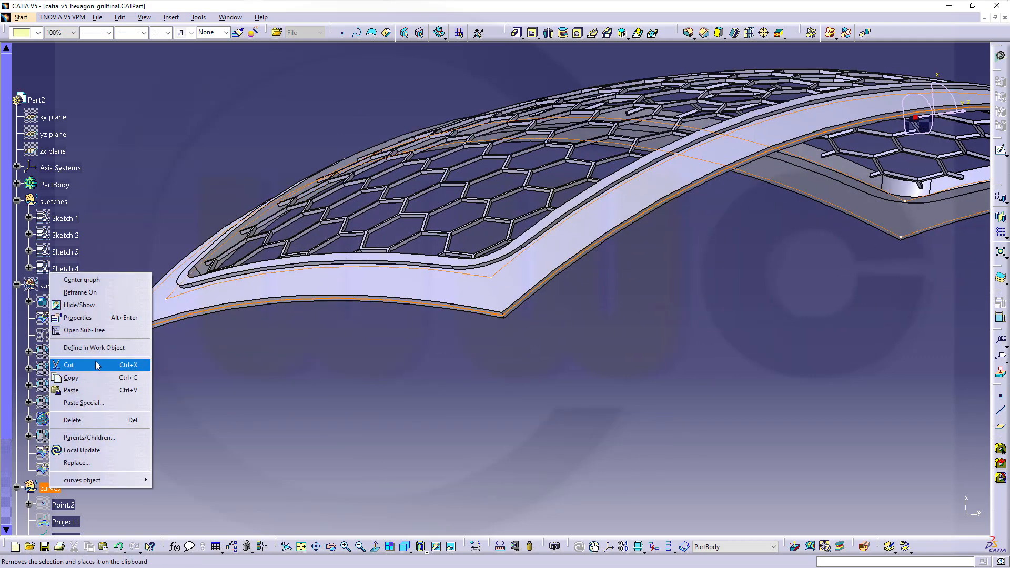
{"action": "left_click", "coordinate": [79, 306]}
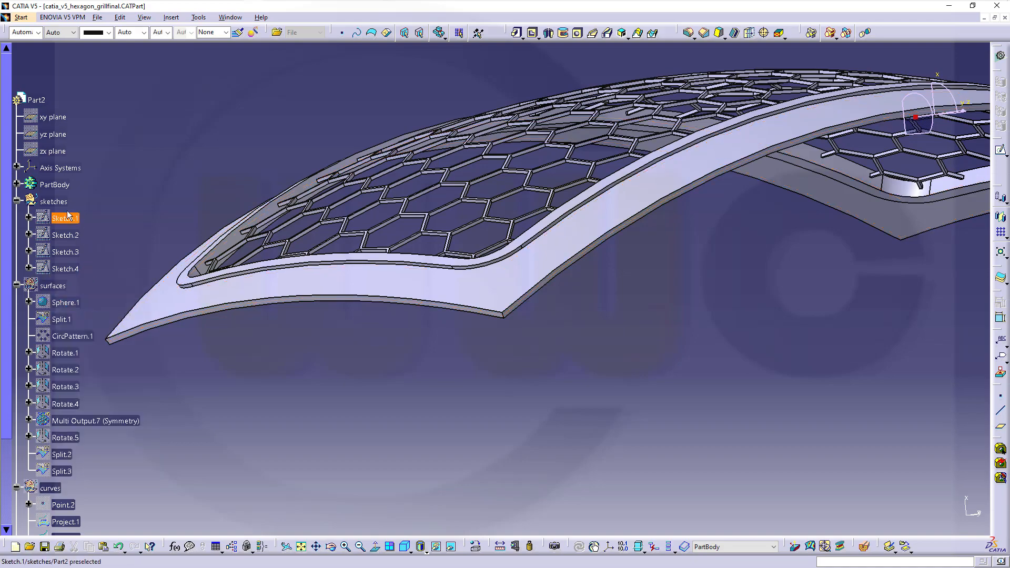
Fillet the plate's four outer corner edges with a 20 mm radius
{"action": "middle_click_drag", "start_coordinate": [165, 392], "coordinate": [523, 357]}
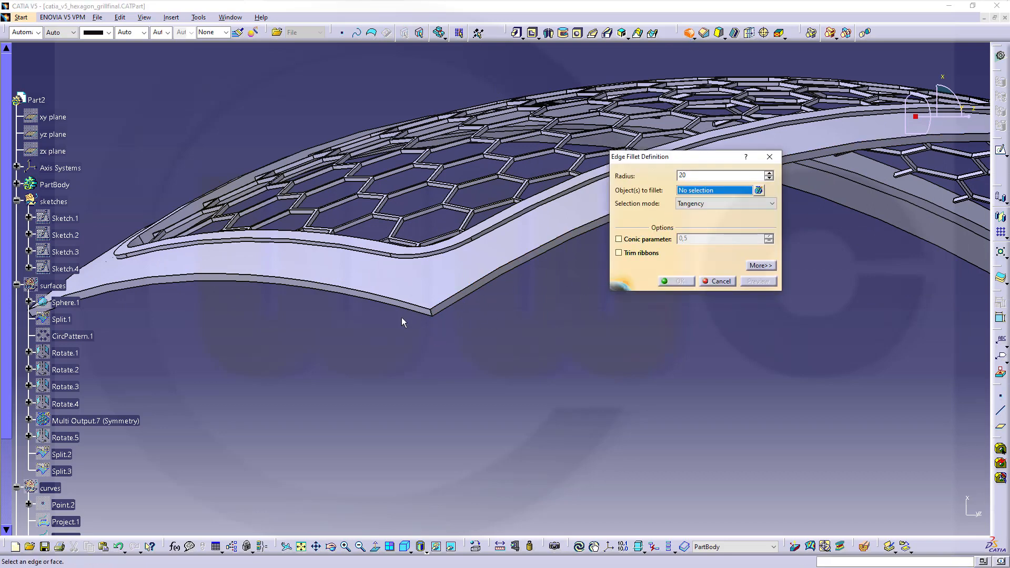
{"action": "left_click", "coordinate": [440, 316]}
{"action": "middle_click_drag", "start_coordinate": [440, 317], "coordinate": [405, 295]}
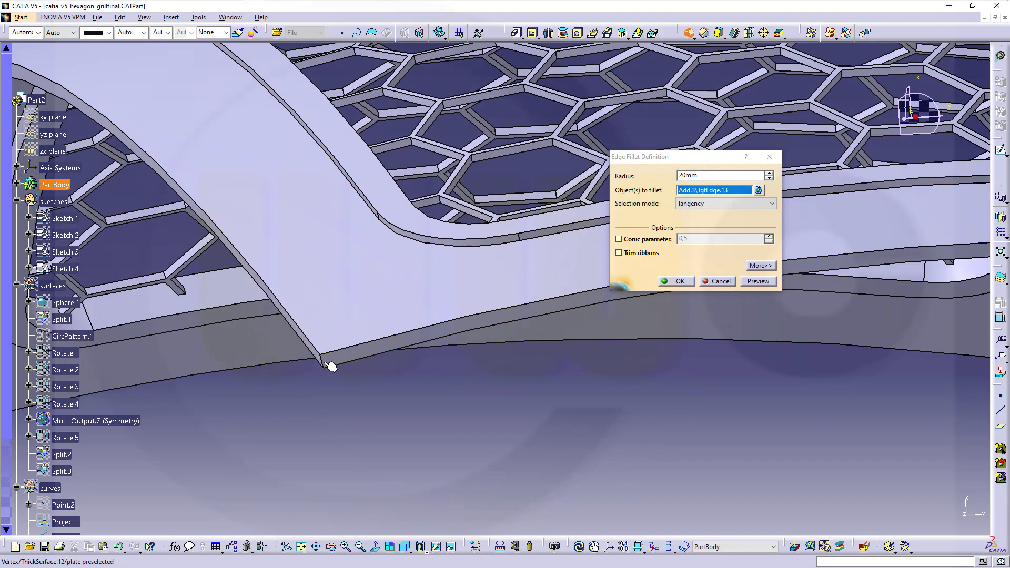
{"action": "left_click", "coordinate": [327, 364]}
{"action": "middle_click_drag", "start_coordinate": [315, 278], "coordinate": [621, 207]}
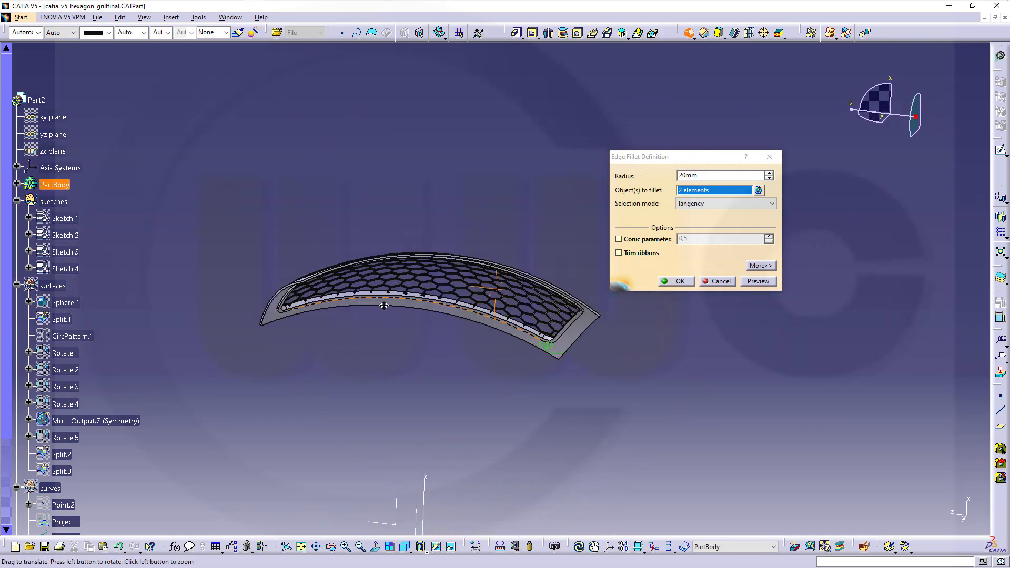
{"action": "middle_click_drag", "start_coordinate": [384, 299], "coordinate": [588, 244]}
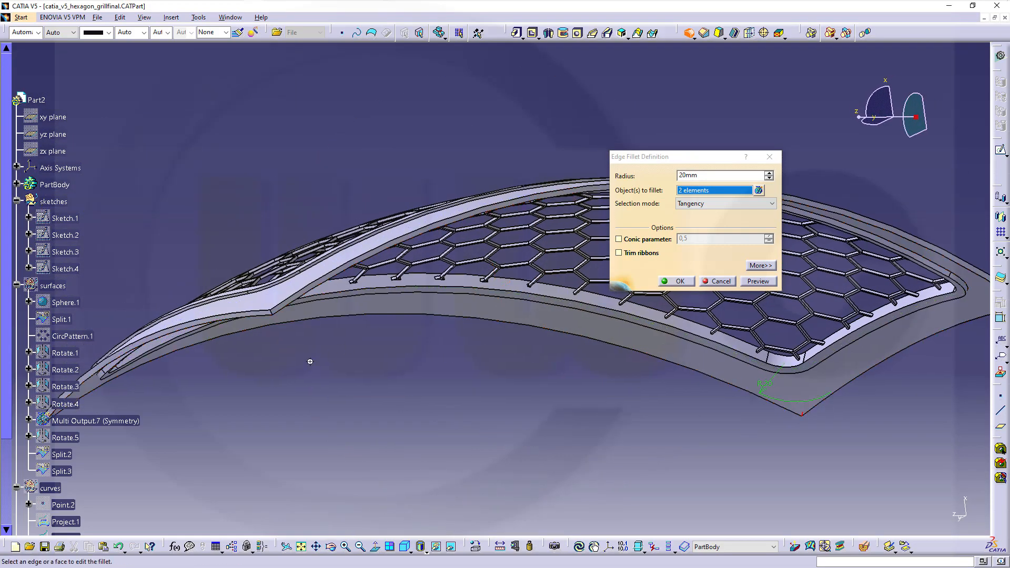
{"action": "middle_click_drag", "start_coordinate": [309, 361], "coordinate": [560, 290]}
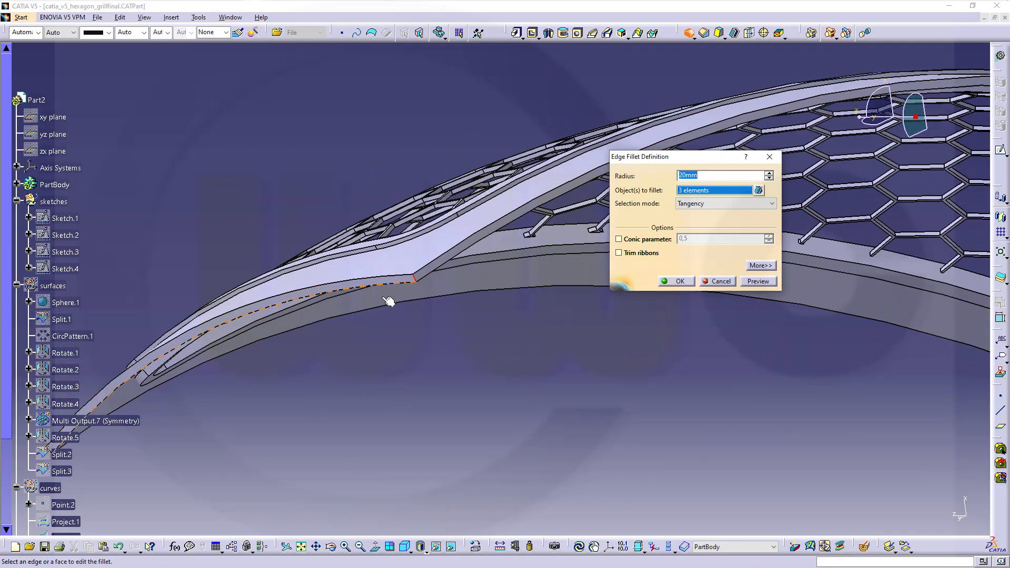
{"action": "middle_click_drag", "start_coordinate": [389, 301], "coordinate": [372, 269]}
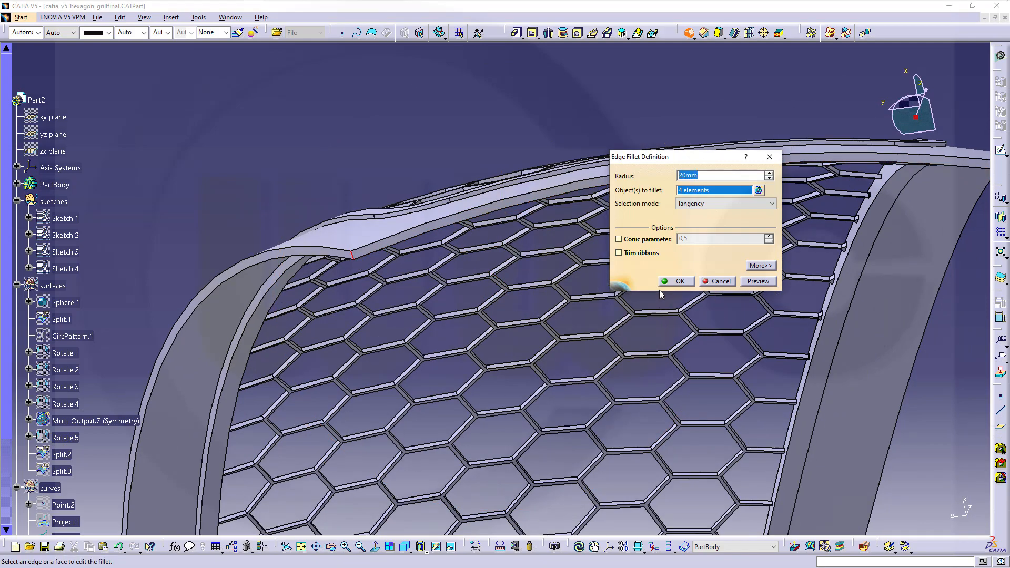
{"action": "left_click", "coordinate": [676, 282]}
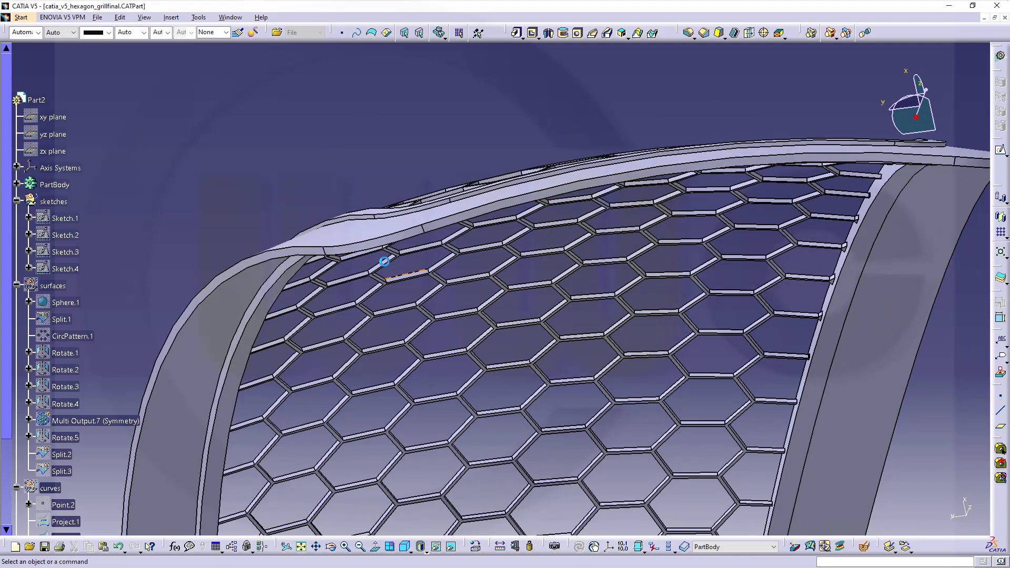
Chamfer the upper edge of the plate's outer perimeter with a length of 0.5 mm at 45 degrees
{"action": "middle_click_drag", "start_coordinate": [383, 262], "coordinate": [541, 324]}
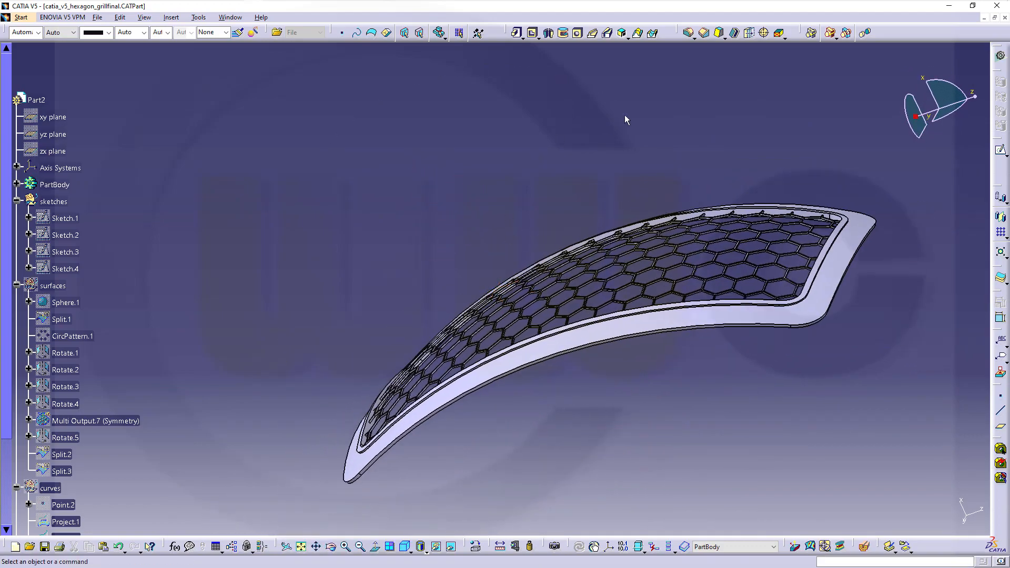
{"action": "left_click", "coordinate": [705, 32]}
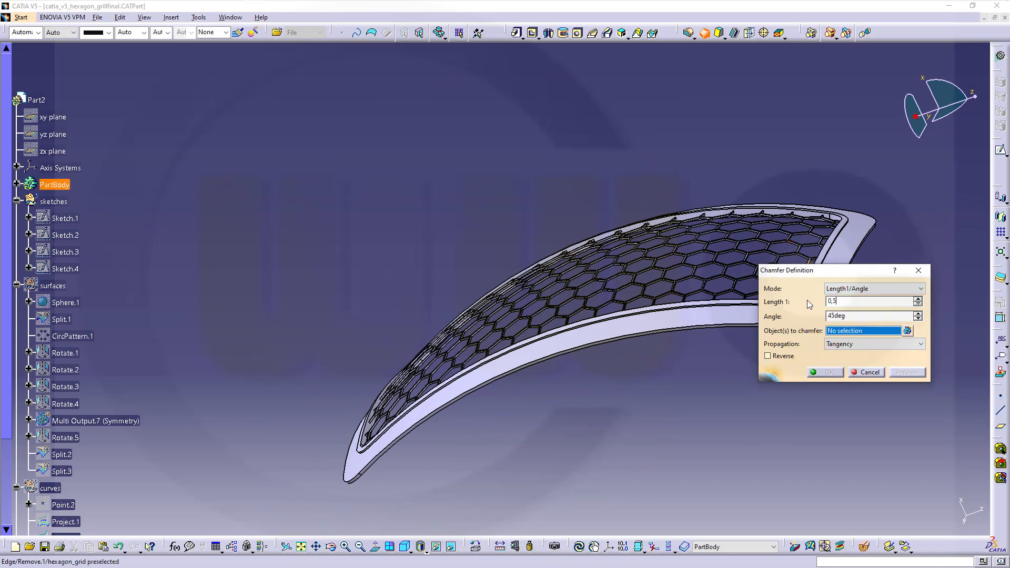
{"action": "middle_click_drag", "start_coordinate": [622, 398], "coordinate": [563, 385]}
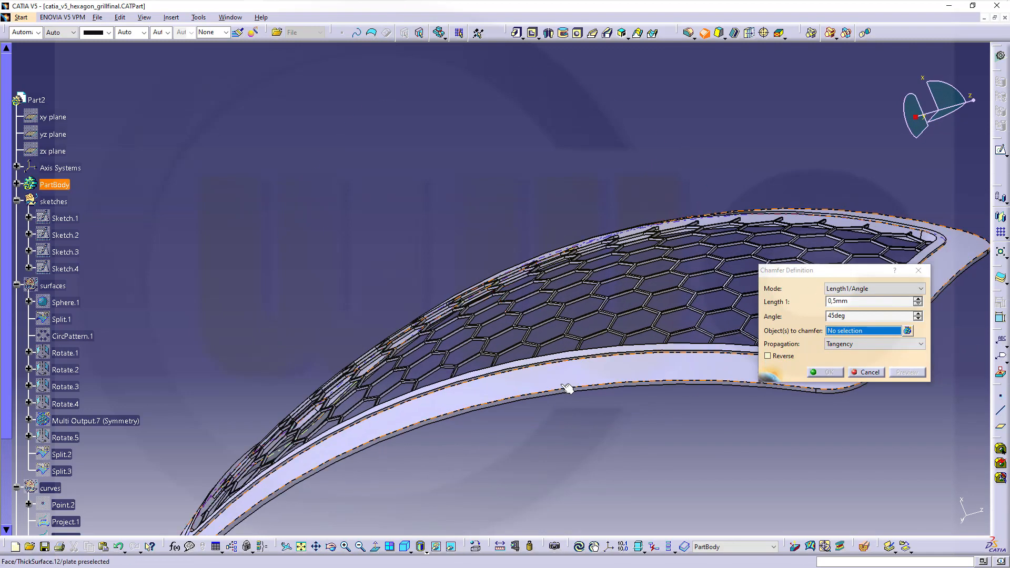
{"action": "left_click", "coordinate": [562, 392]}
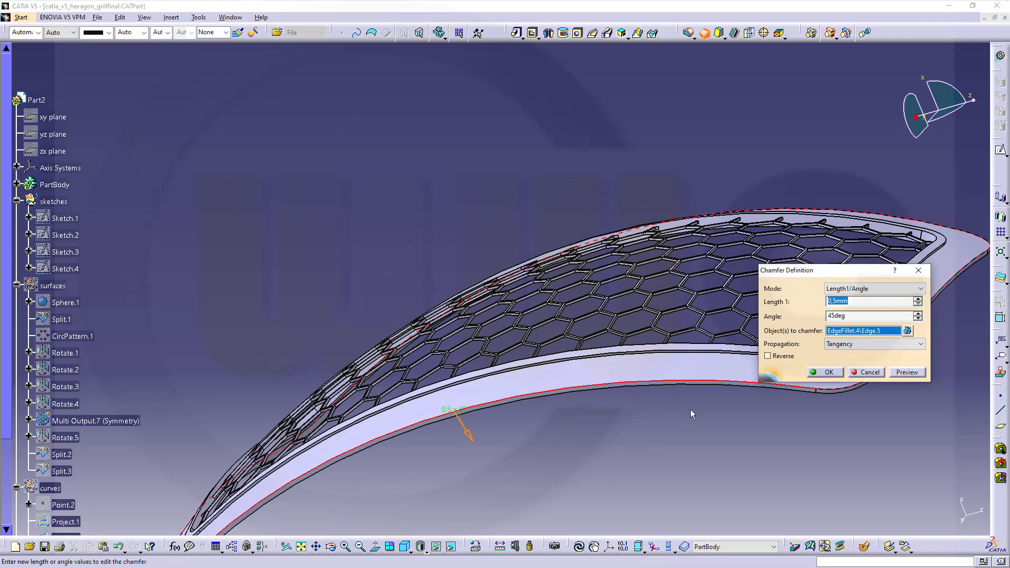
{"action": "left_click", "coordinate": [830, 372]}
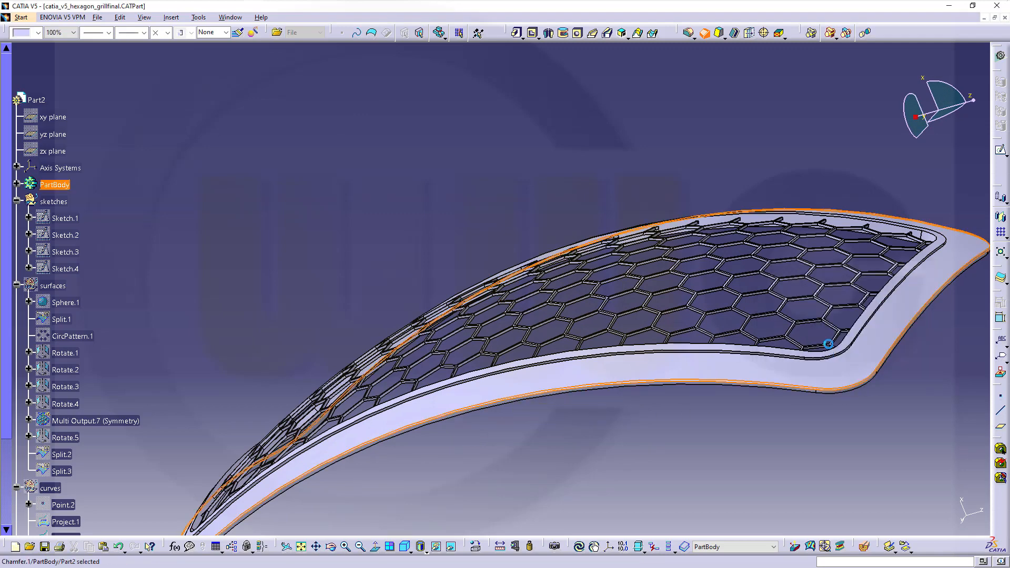
Chamfer the lower edge of the plate's outer perimeter with a length of 0.5 mm at 45 degrees
{"action": "left_click", "coordinate": [720, 89]}
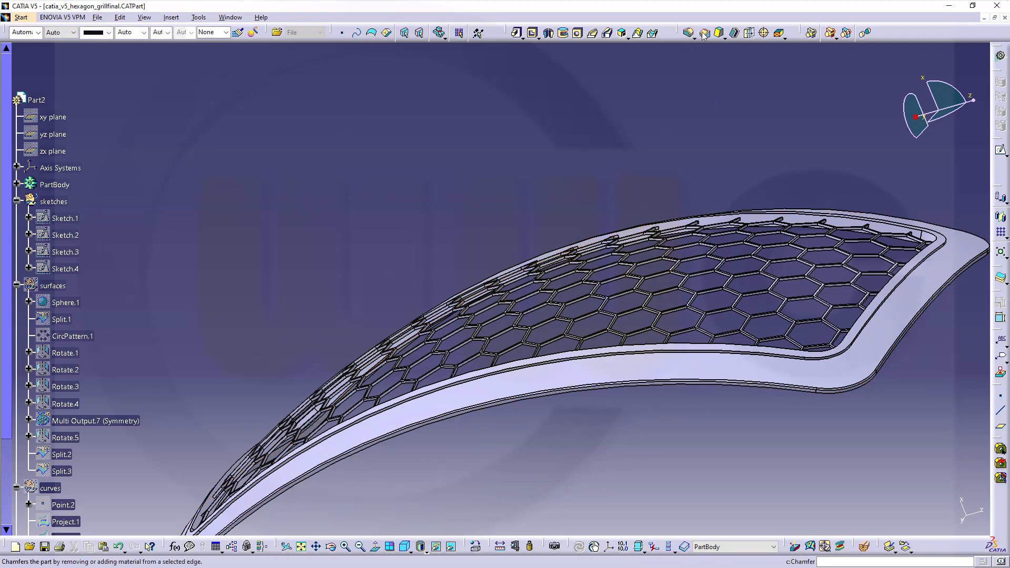
{"action": "left_click", "coordinate": [691, 388]}
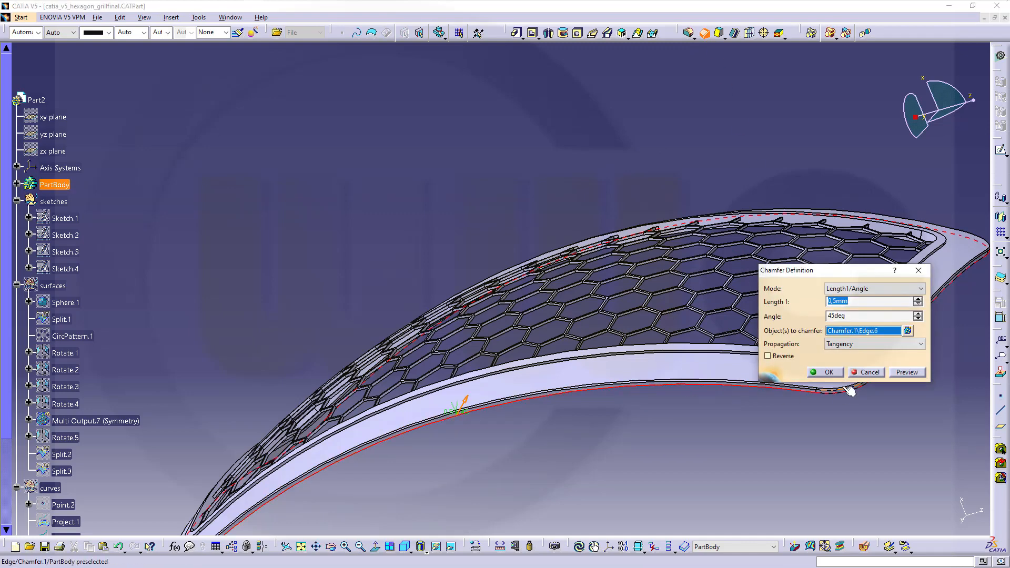
{"action": "left_click", "coordinate": [829, 372]}
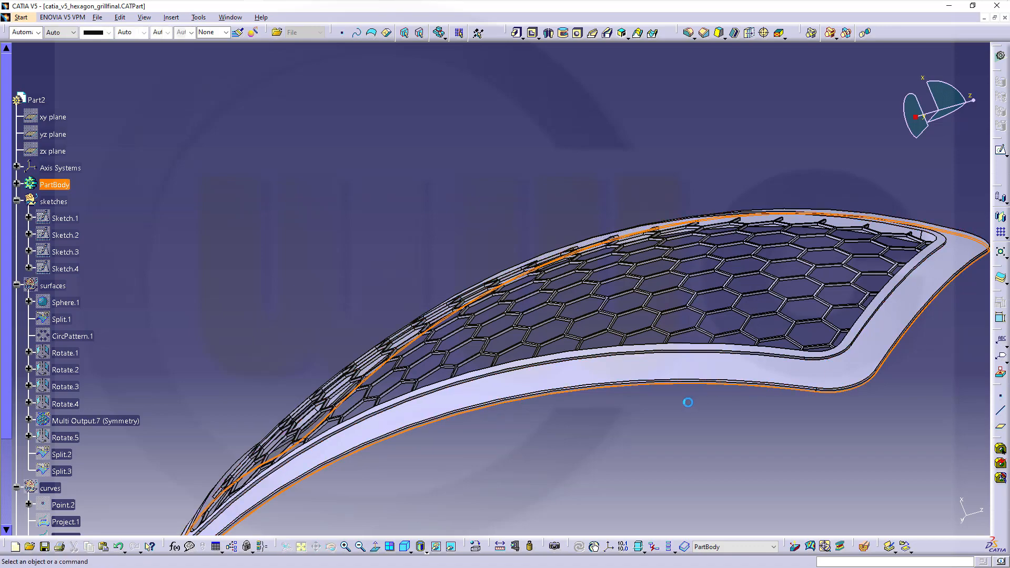
Chamfer the upper outer edge of the raised border around the hexagon grid by 0.5 mm at 45 degrees
{"action": "middle_click_drag", "start_coordinate": [758, 415], "coordinate": [604, 271], "text": "ctrl"}
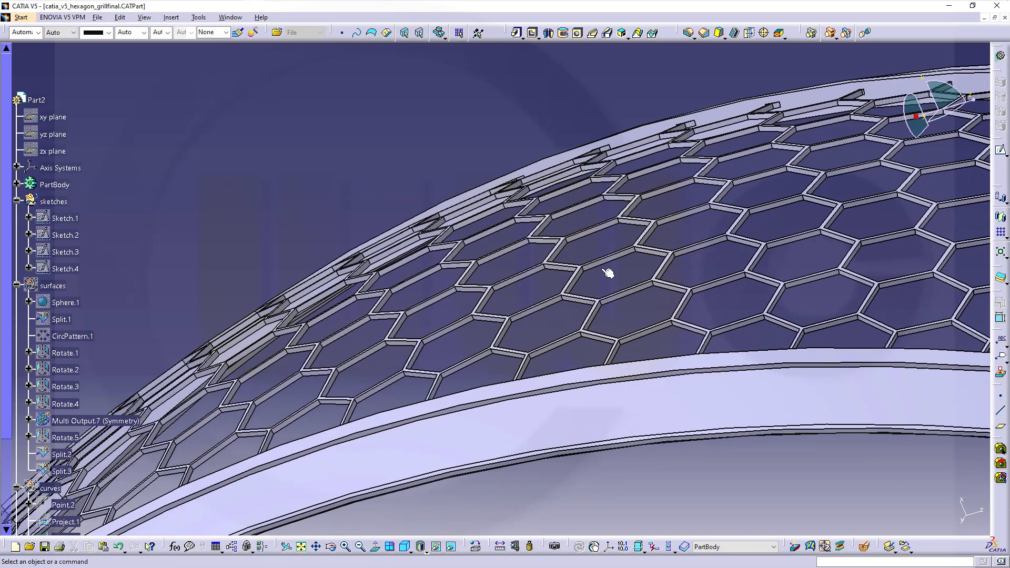
{"action": "left_click", "coordinate": [706, 33]}
{"action": "left_click", "coordinate": [584, 385]}
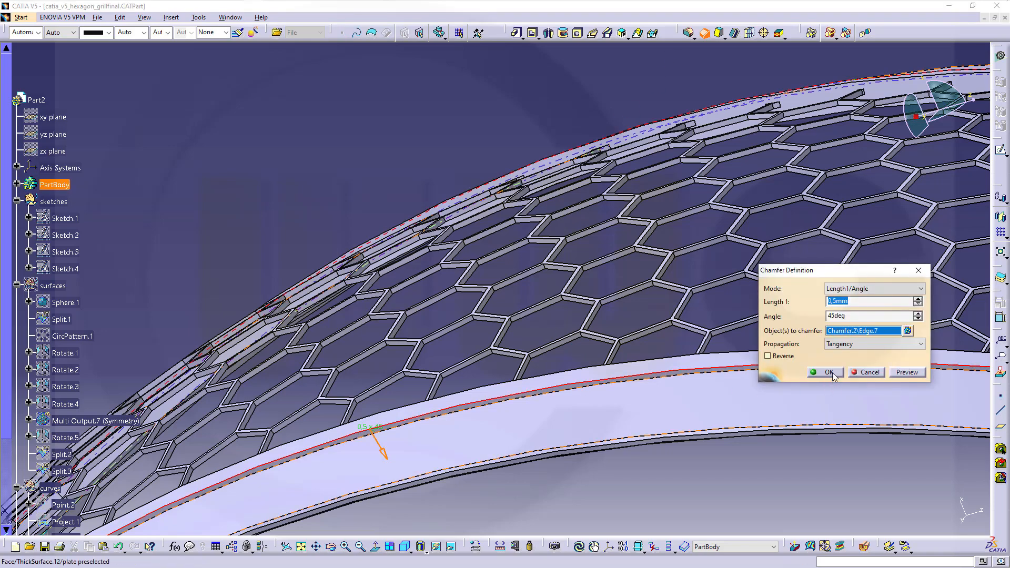
{"action": "left_click", "coordinate": [833, 374]}
{"action": "middle_click_drag", "start_coordinate": [550, 306], "coordinate": [531, 212]}
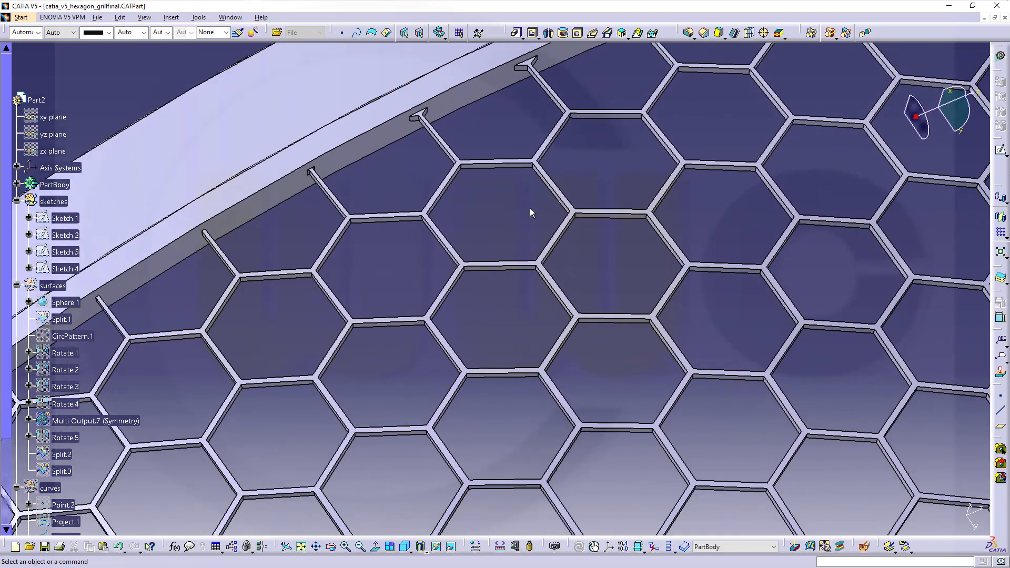
{"action": "middle_click_drag", "start_coordinate": [491, 102], "coordinate": [510, 175]}
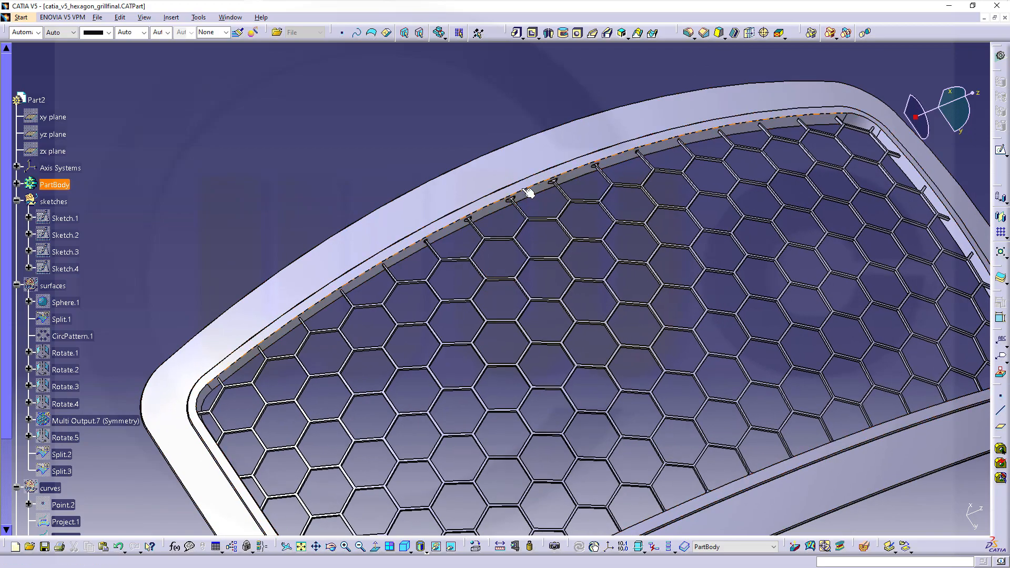
{"action": "middle_click_drag", "start_coordinate": [632, 337], "coordinate": [606, 263]}
{"action": "middle_click_drag", "start_coordinate": [671, 256], "coordinate": [793, 371]}
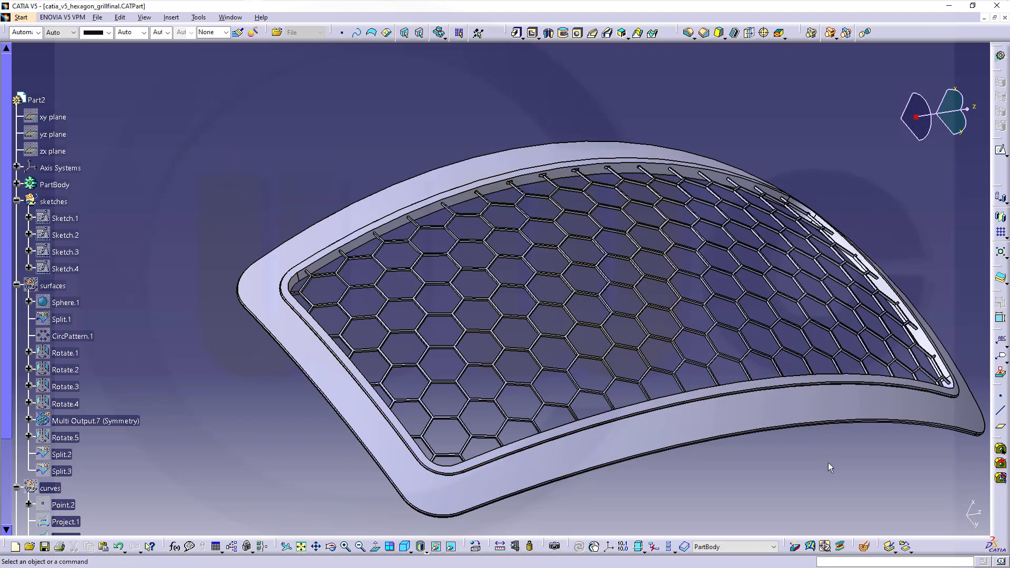